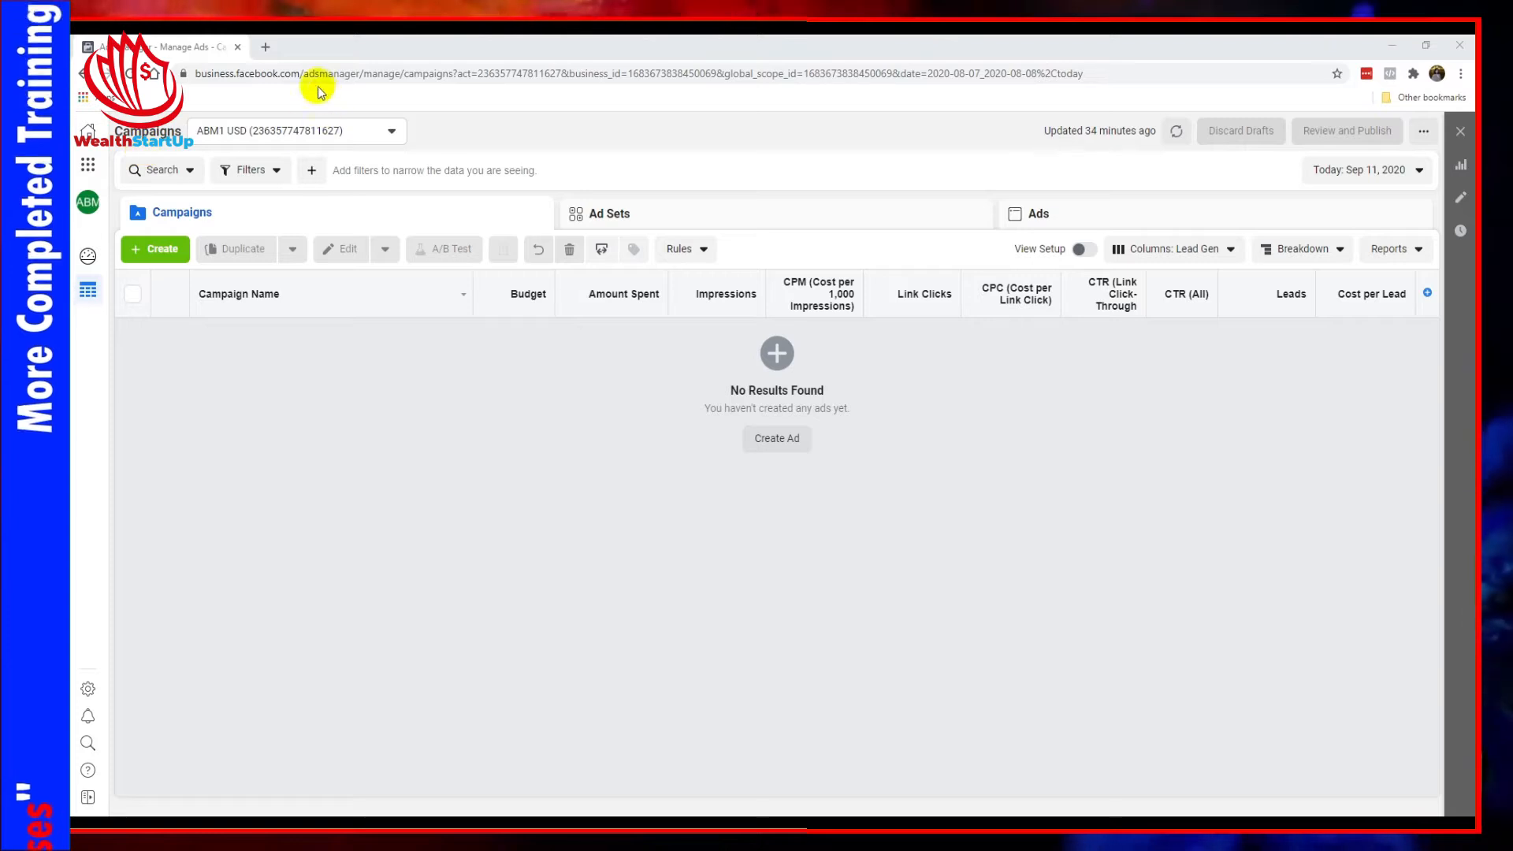
Go to the Business Manager home page and open Ads Manager from there
{"action": "left_click_drag", "start_coordinate": [304, 79], "coordinate": [390, 106]}
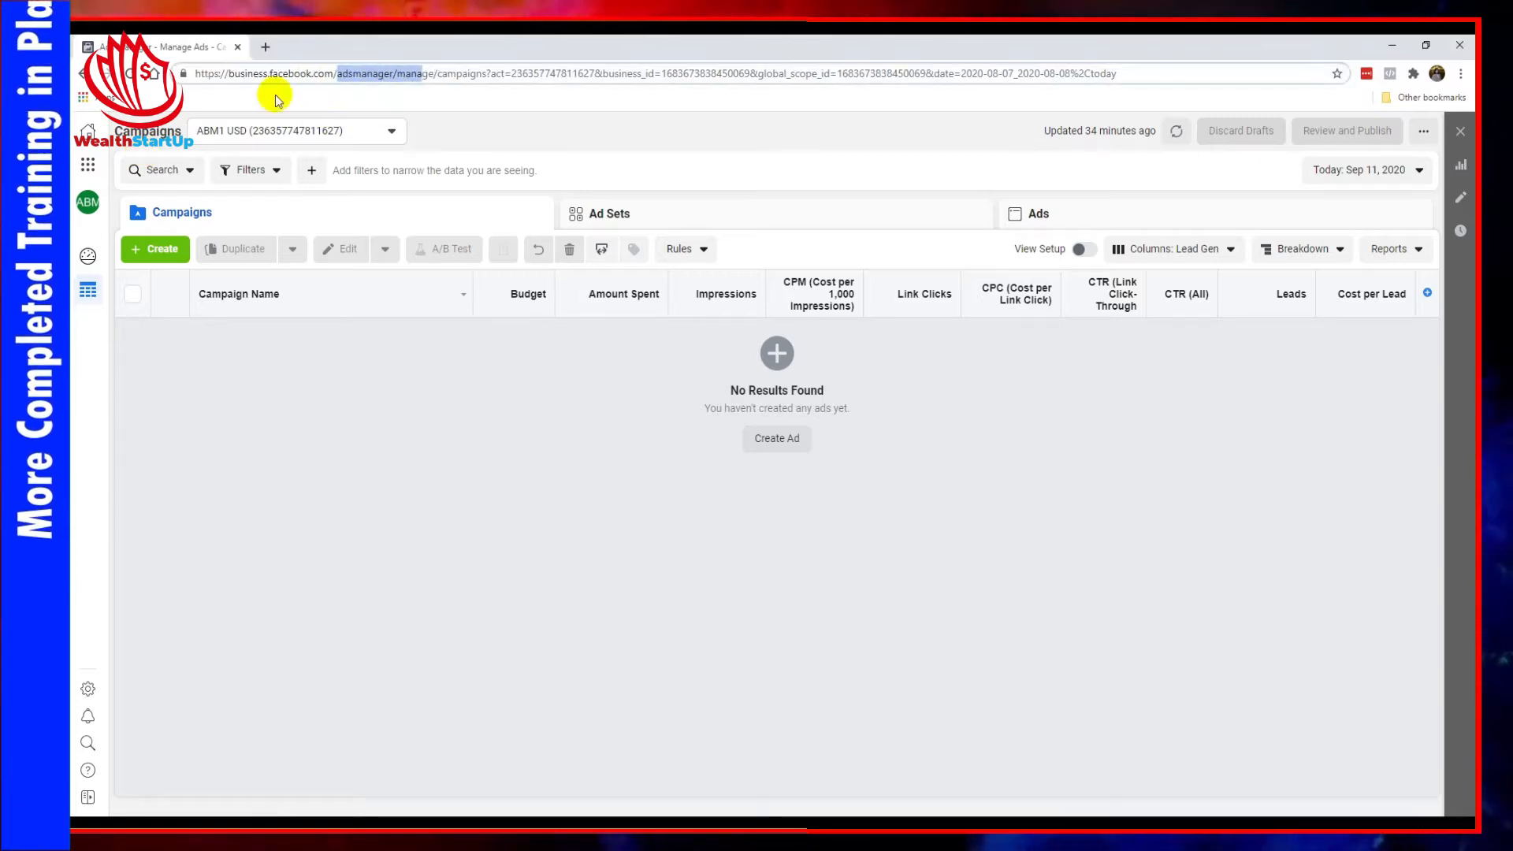
{"action": "left_click", "coordinate": [253, 498]}
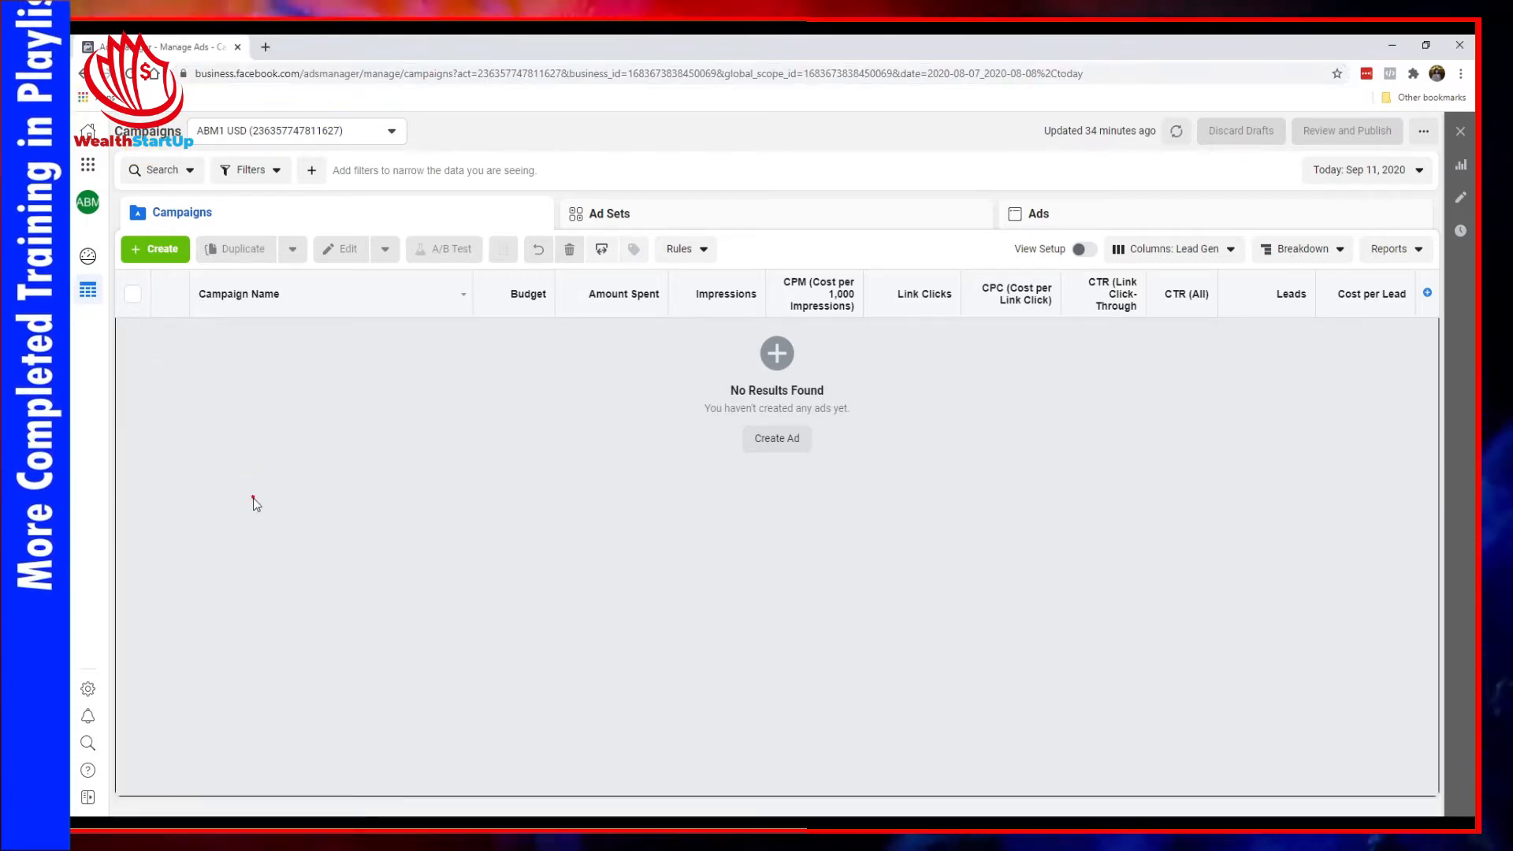
{"action": "left_click", "coordinate": [92, 139]}
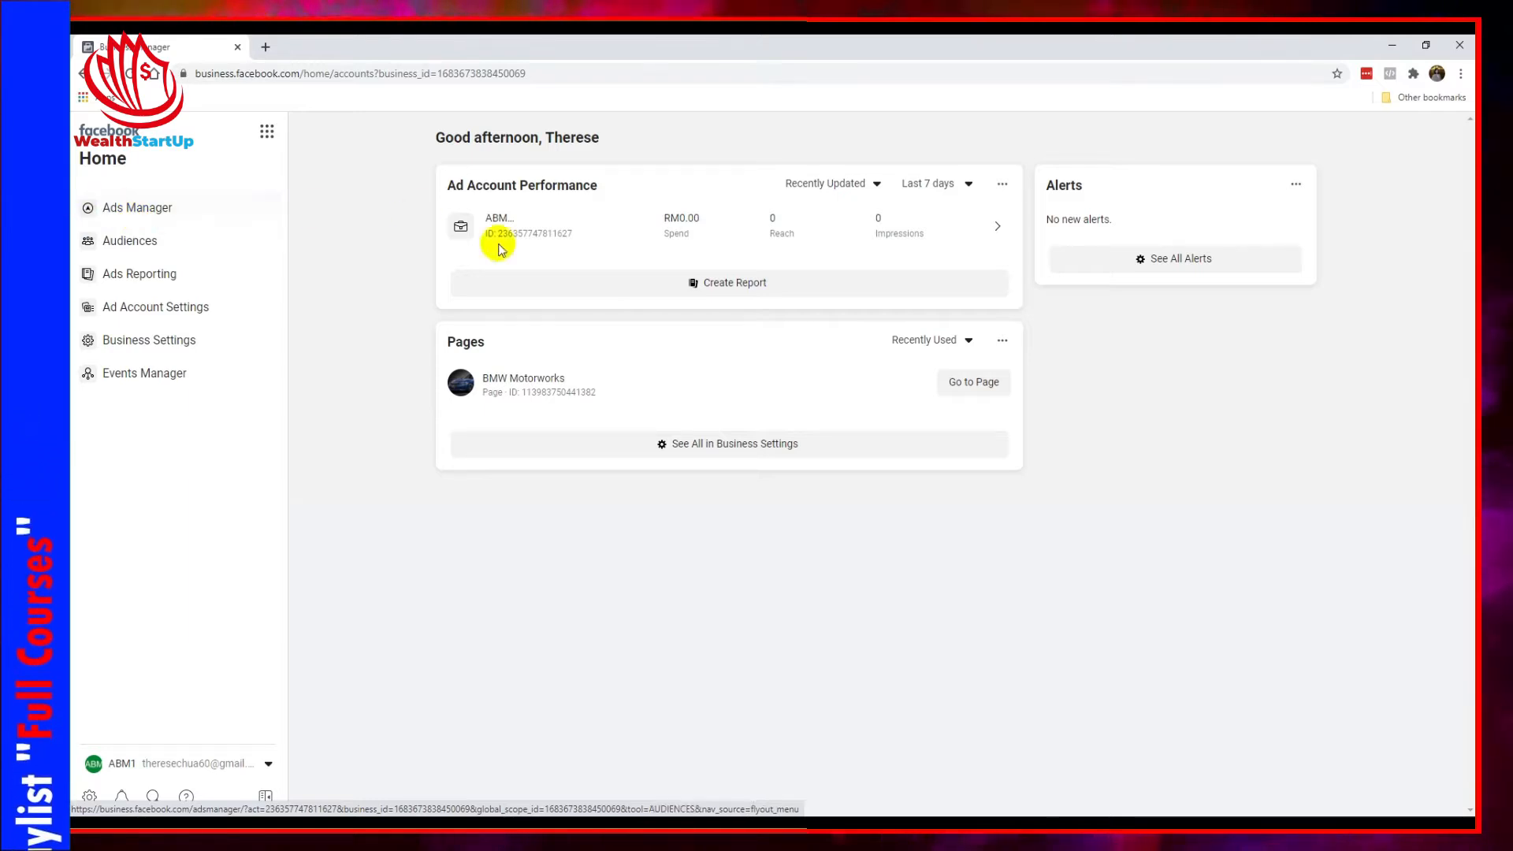
{"action": "left_click", "coordinate": [164, 211]}
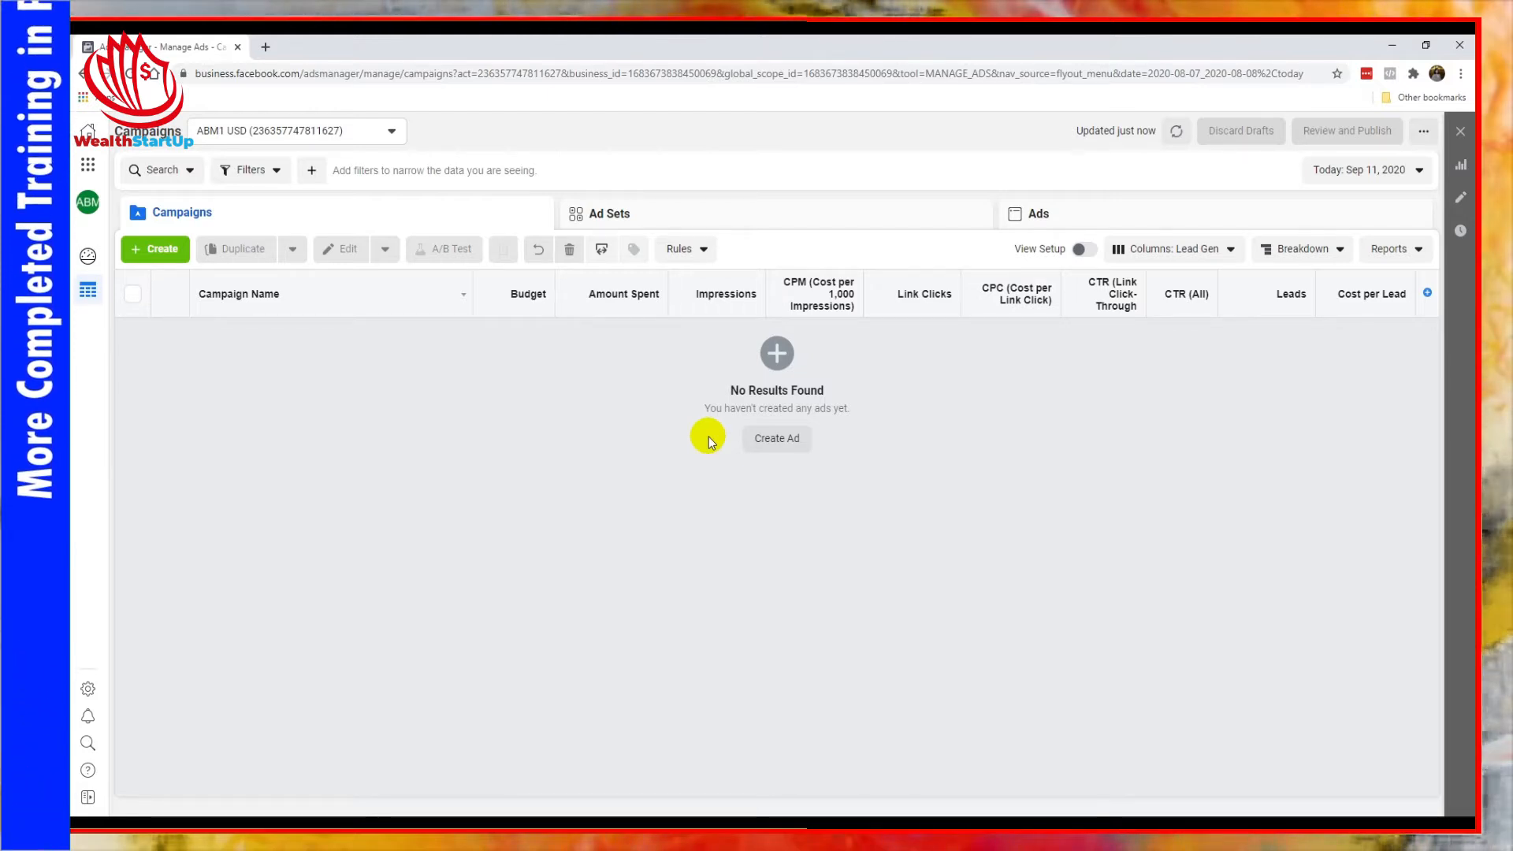
Start a new campaign with Conversions as the campaign objective
{"action": "left_click", "coordinate": [162, 251]}
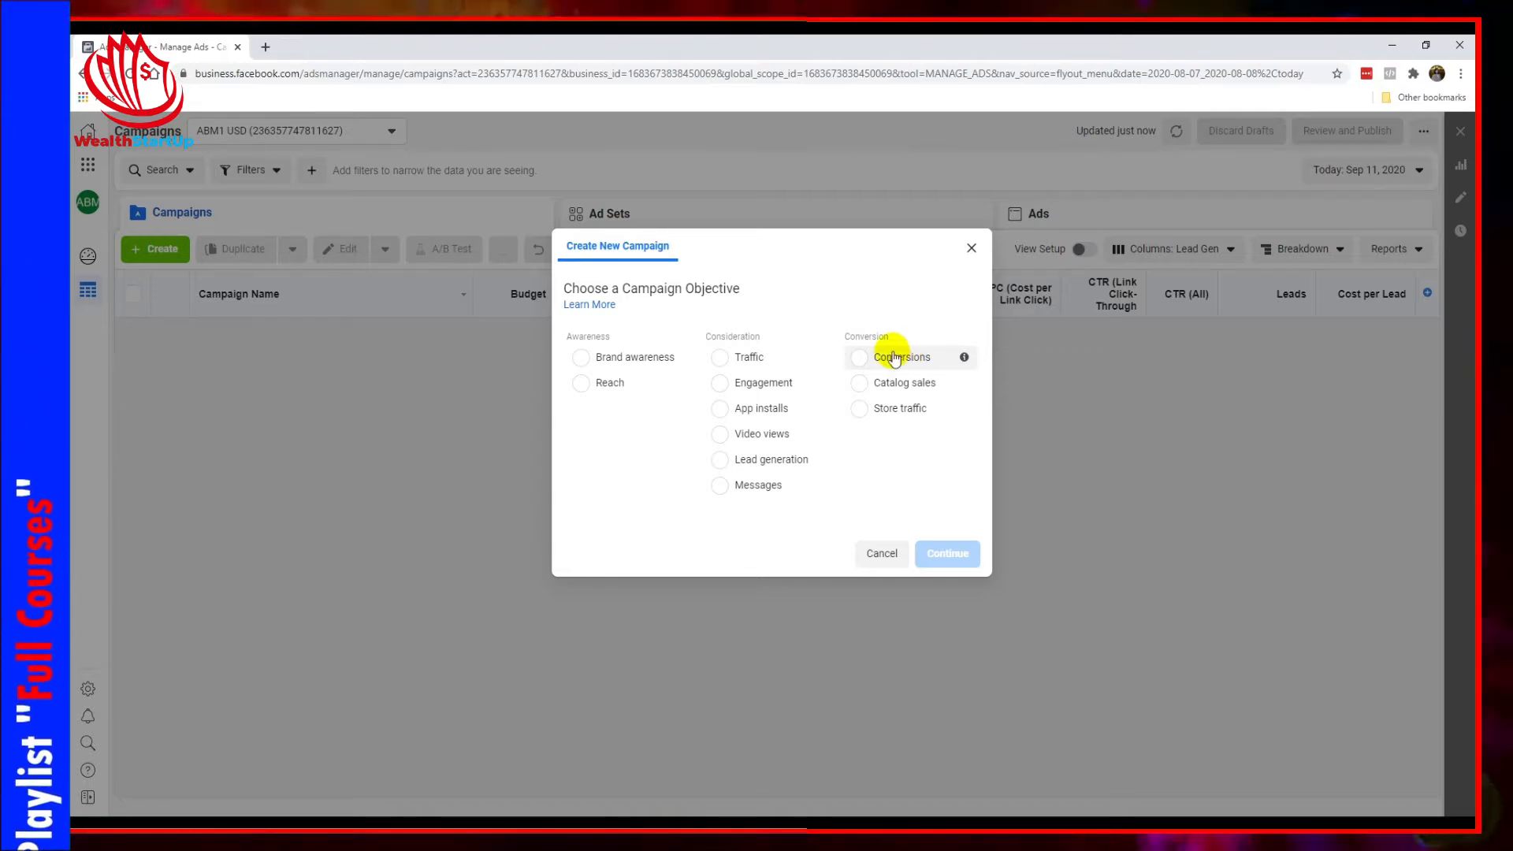
{"action": "mouse_move", "coordinate": [809, 359]}
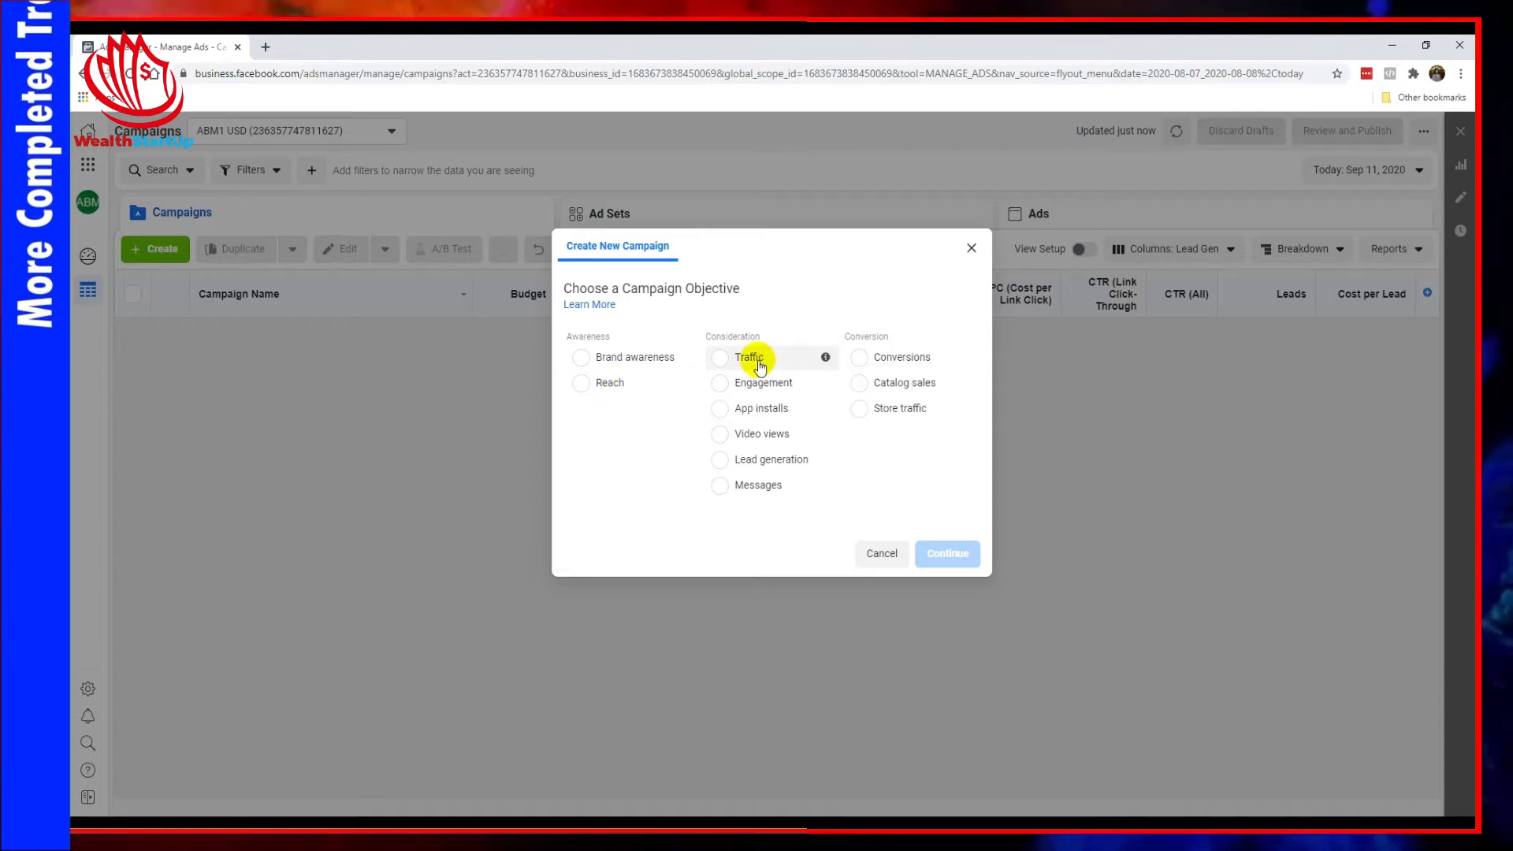
{"action": "left_click", "coordinate": [774, 465]}
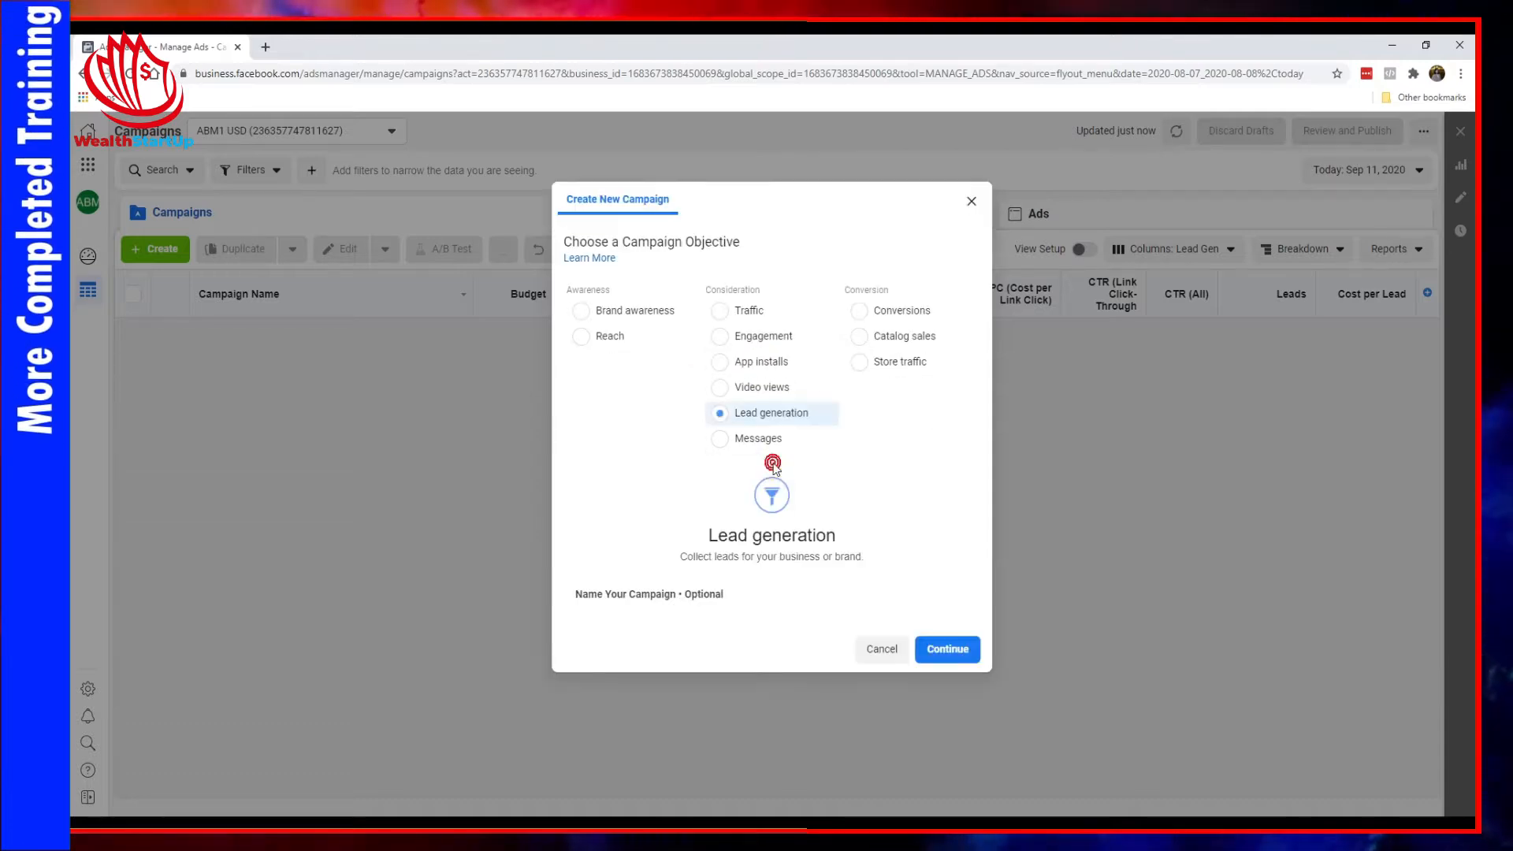
{"action": "left_click", "coordinate": [912, 310]}
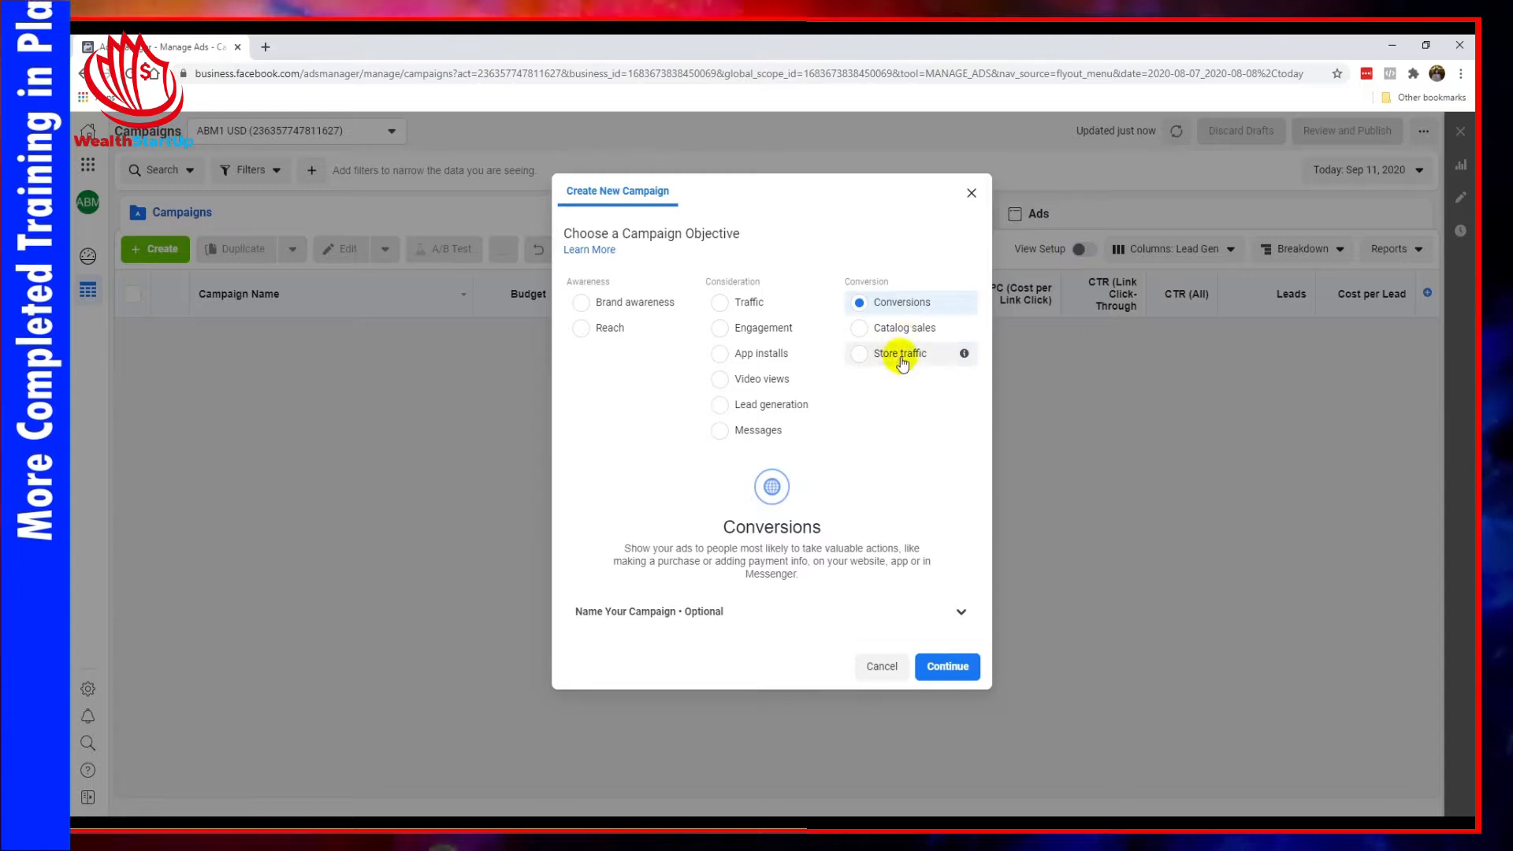
{"action": "mouse_move", "coordinate": [823, 331]}
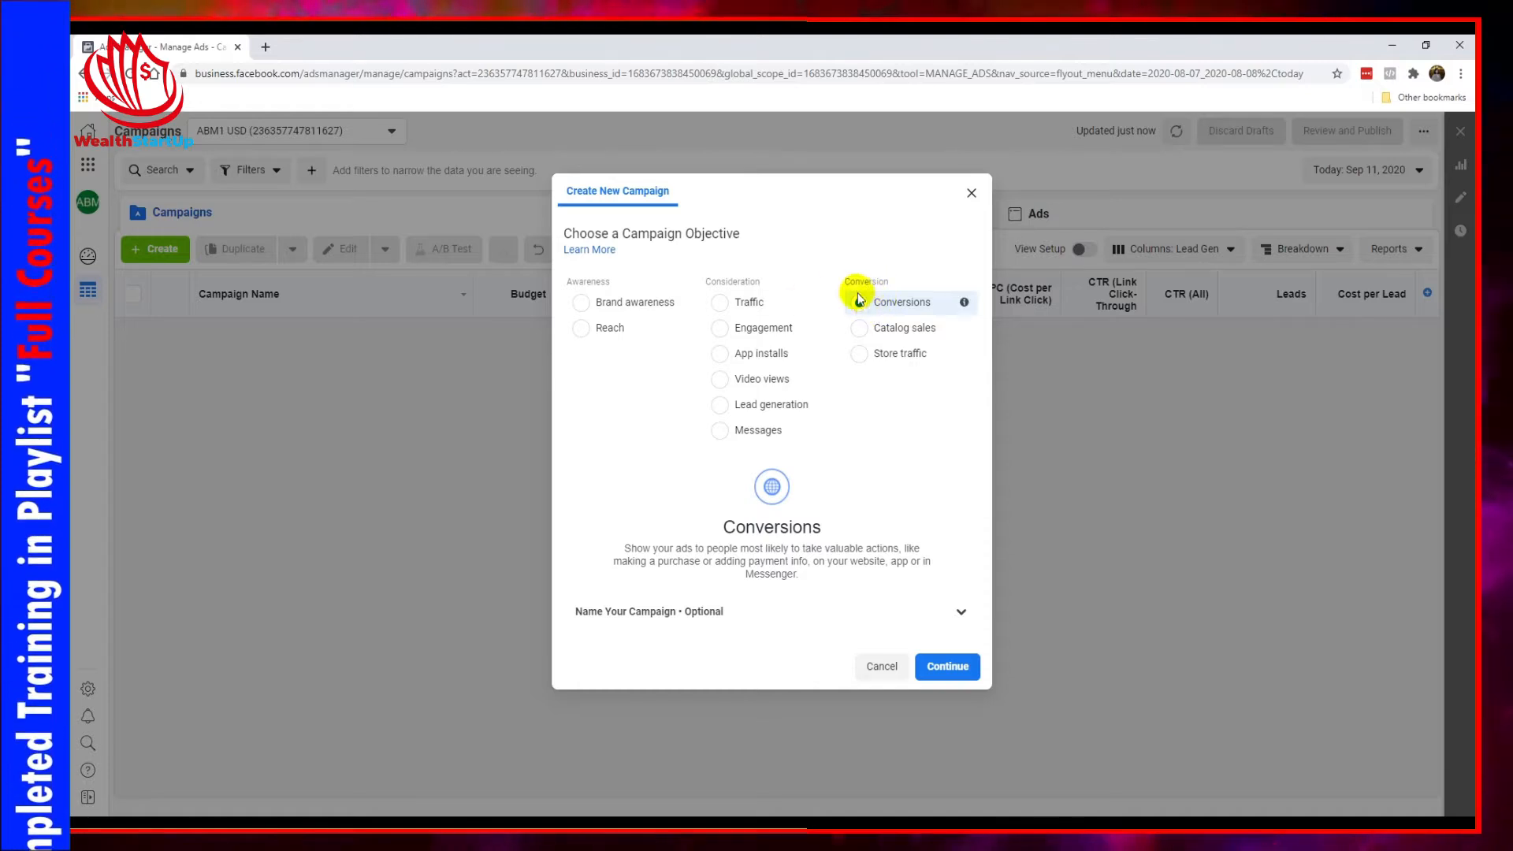
{"action": "mouse_move", "coordinate": [820, 303]}
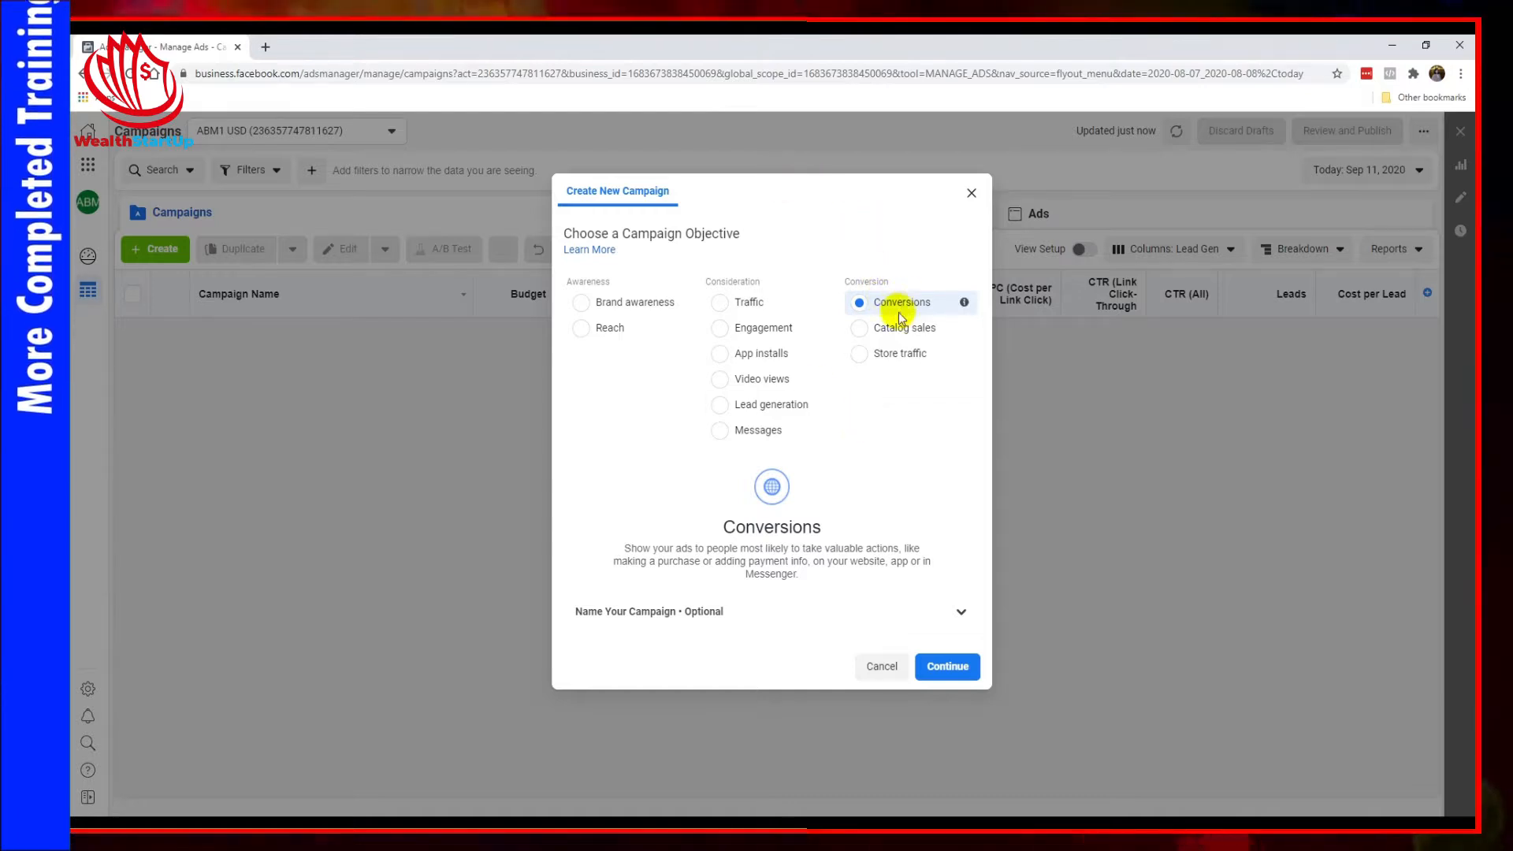
Name the new campaign "Conversions - PDF Book" in the optional naming section
{"action": "left_click", "coordinate": [681, 612]}
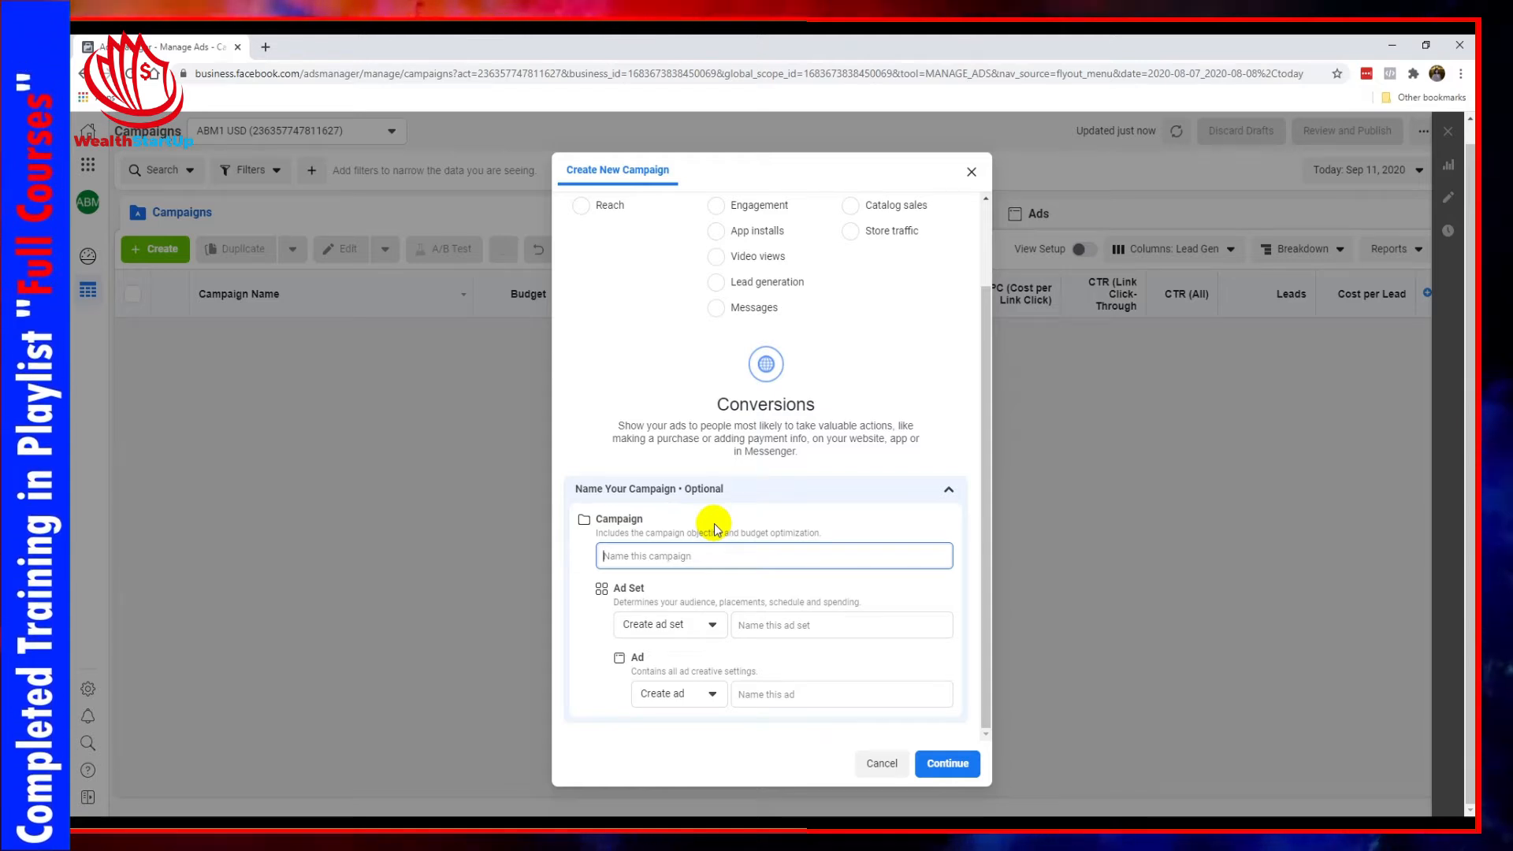
{"action": "type", "text": "PDF"}
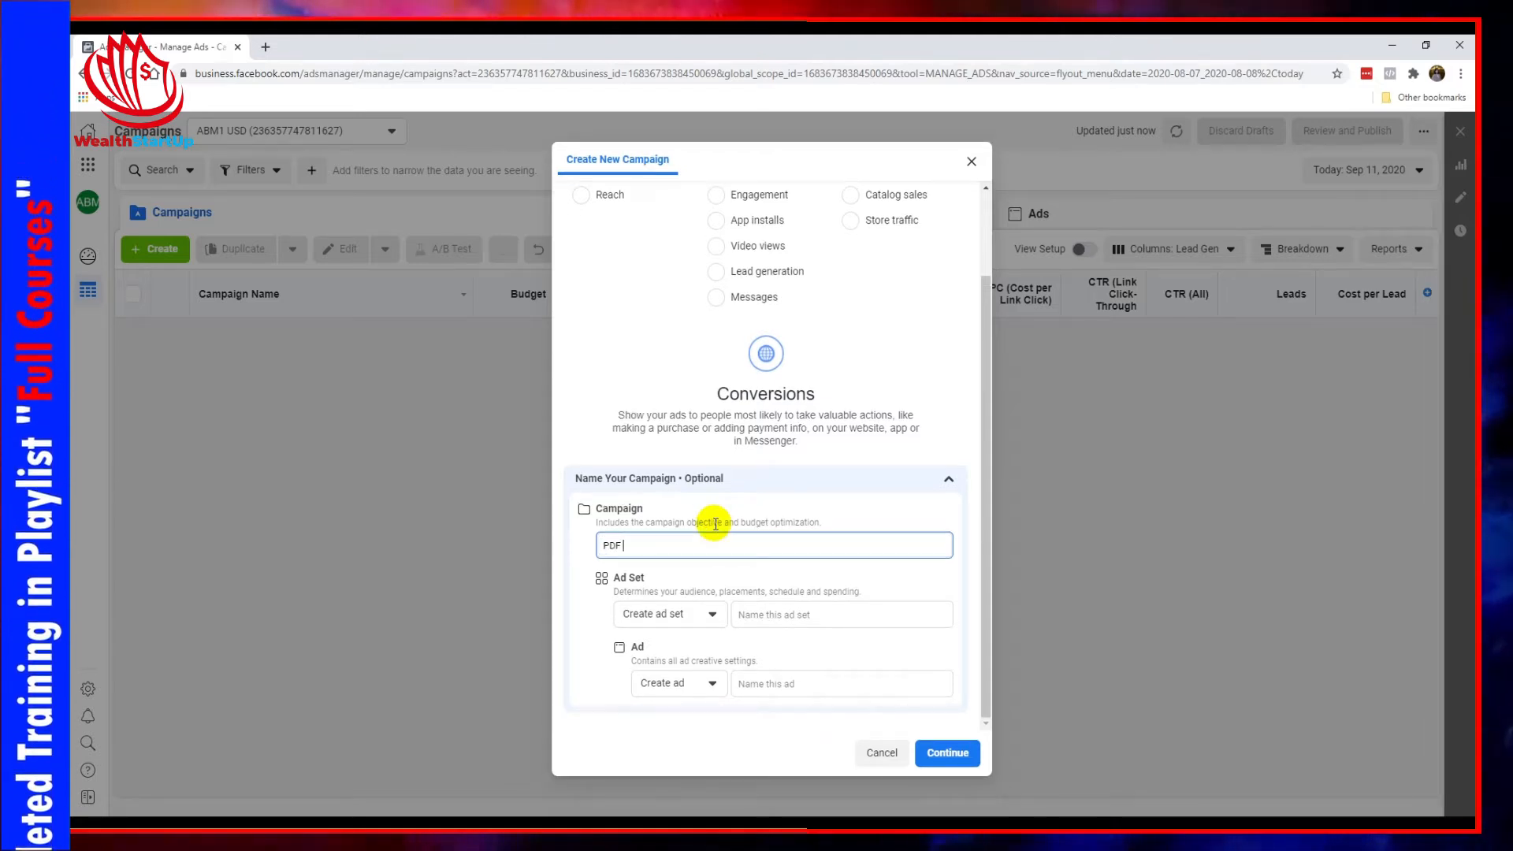
{"action": "key", "text": "Left"}
{"action": "key", "text": "Left"}
{"action": "key", "text": "Left"}
{"action": "key", "text": "Left"}
{"action": "key", "text": "Left"}
{"action": "key", "text": "Left"}
{"action": "key", "text": "Left"}
{"action": "key", "text": "Left"}
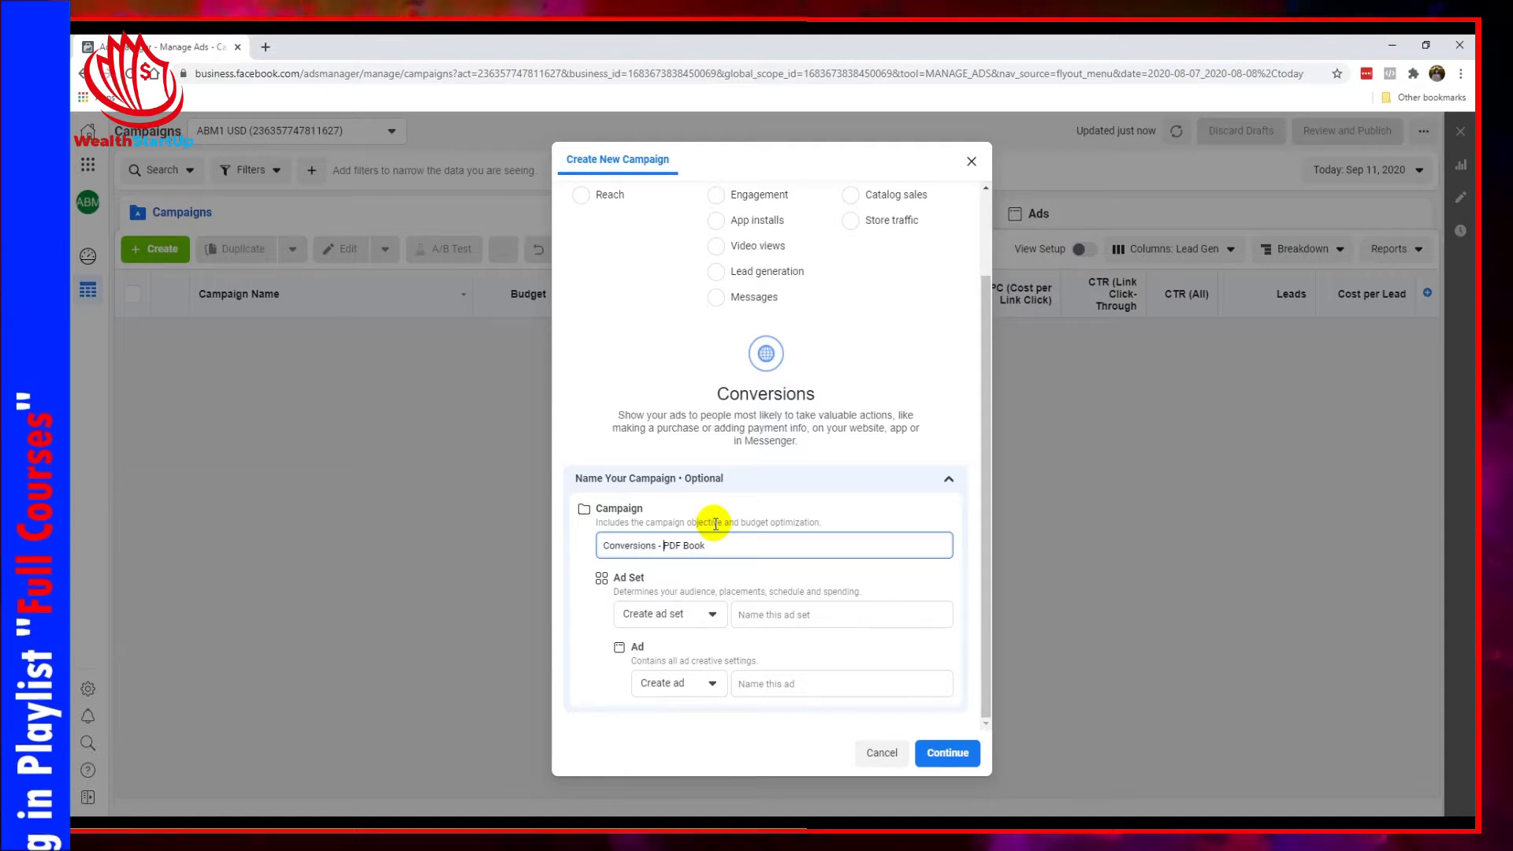
{"action": "scroll", "coordinate": [709, 410], "scroll_direction": "up", "scroll_amount": 3}
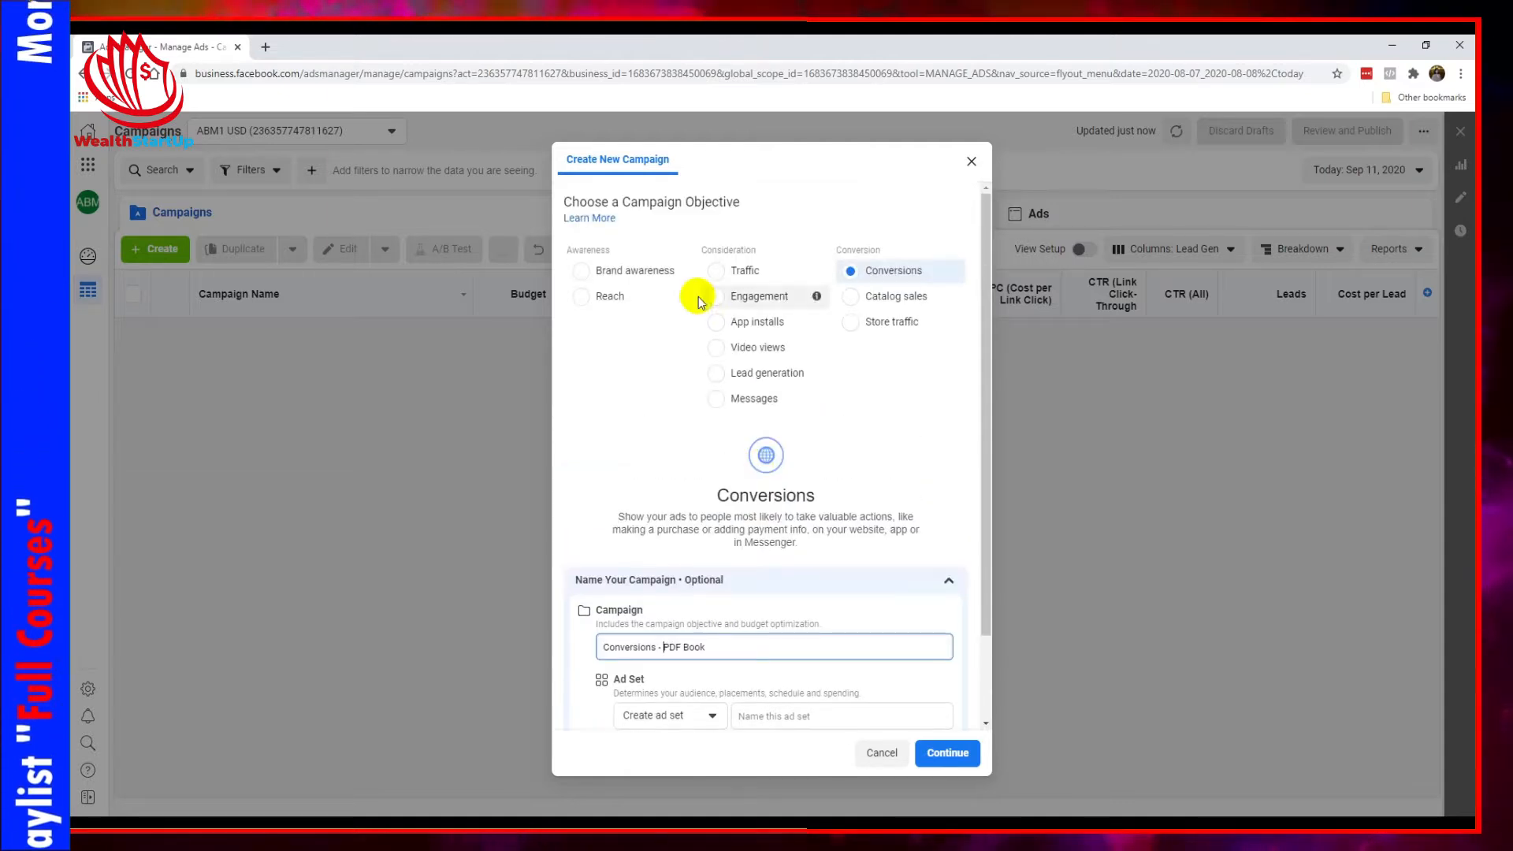
{"action": "scroll", "coordinate": [624, 417], "scroll_direction": "down", "scroll_amount": 3}
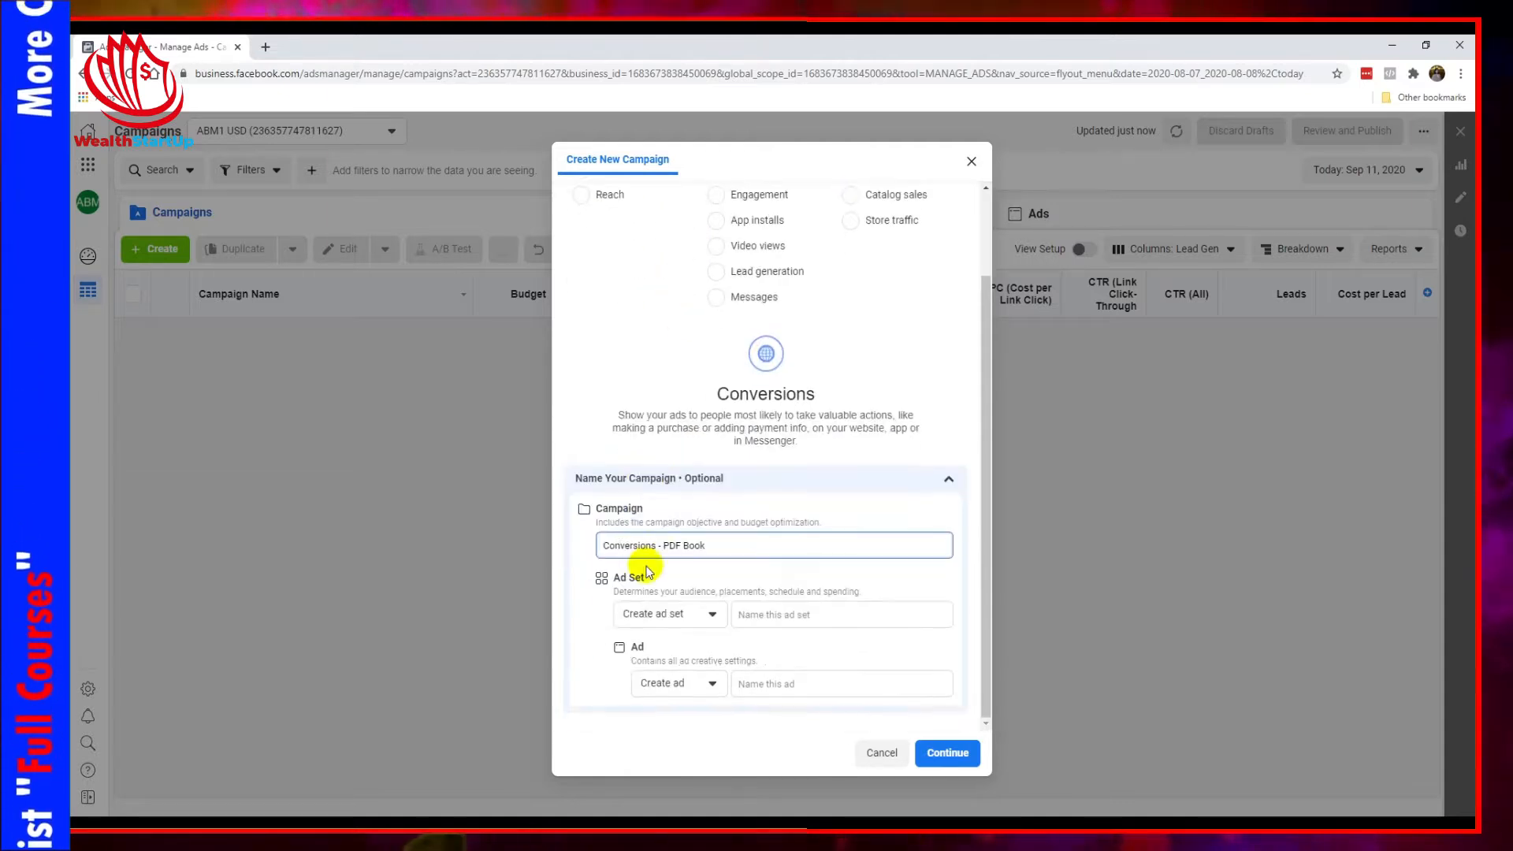
{"action": "left_click", "coordinate": [614, 538]}
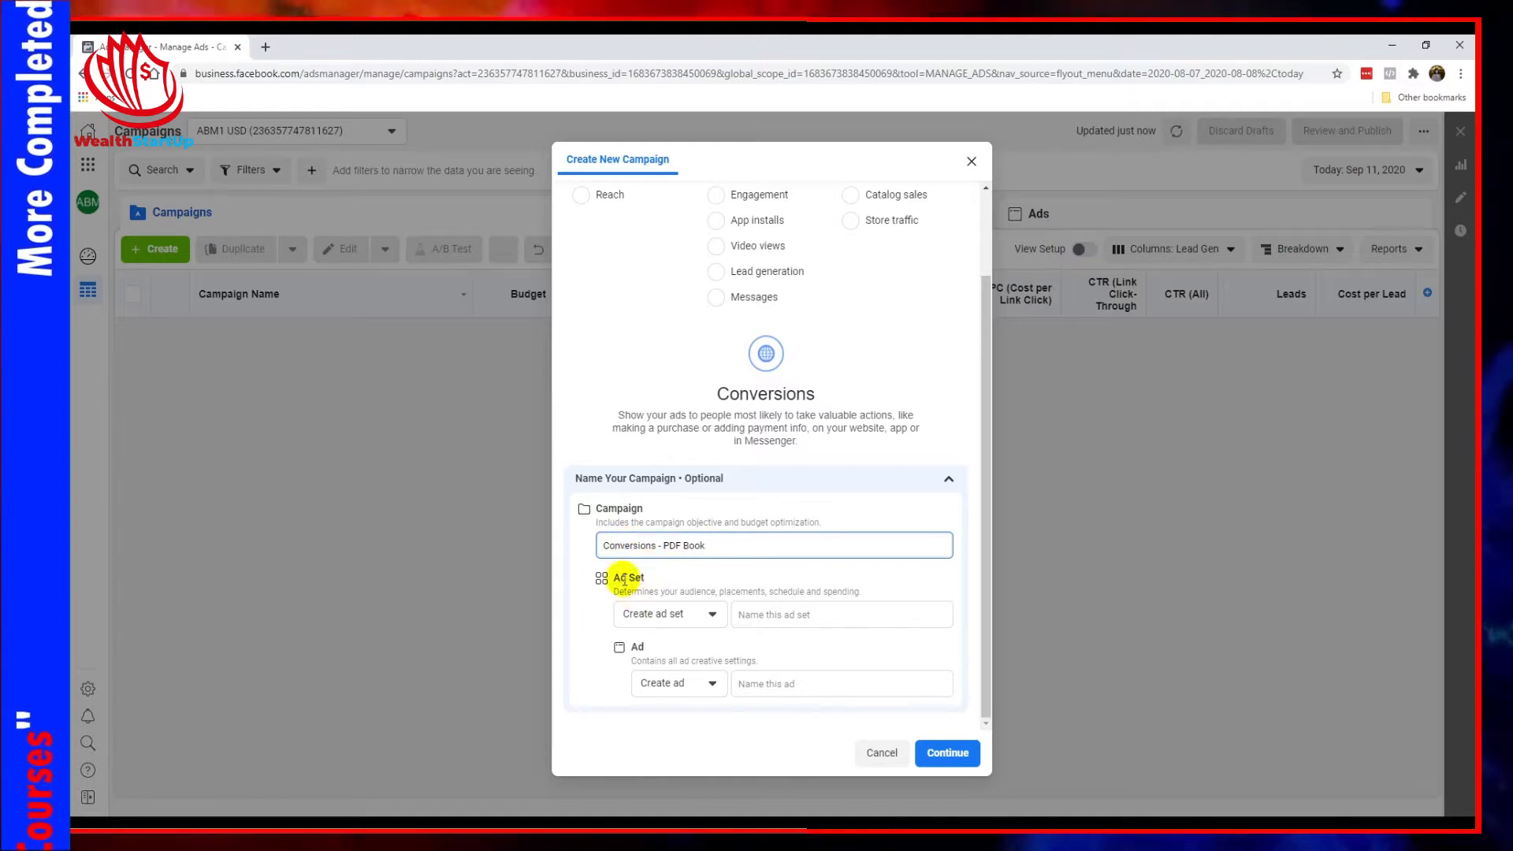
Set the ad set option to "Skip ad set" and create the campaign draft
{"action": "left_click", "coordinate": [639, 616]}
{"action": "left_click", "coordinate": [600, 621]}
{"action": "left_click", "coordinate": [627, 619]}
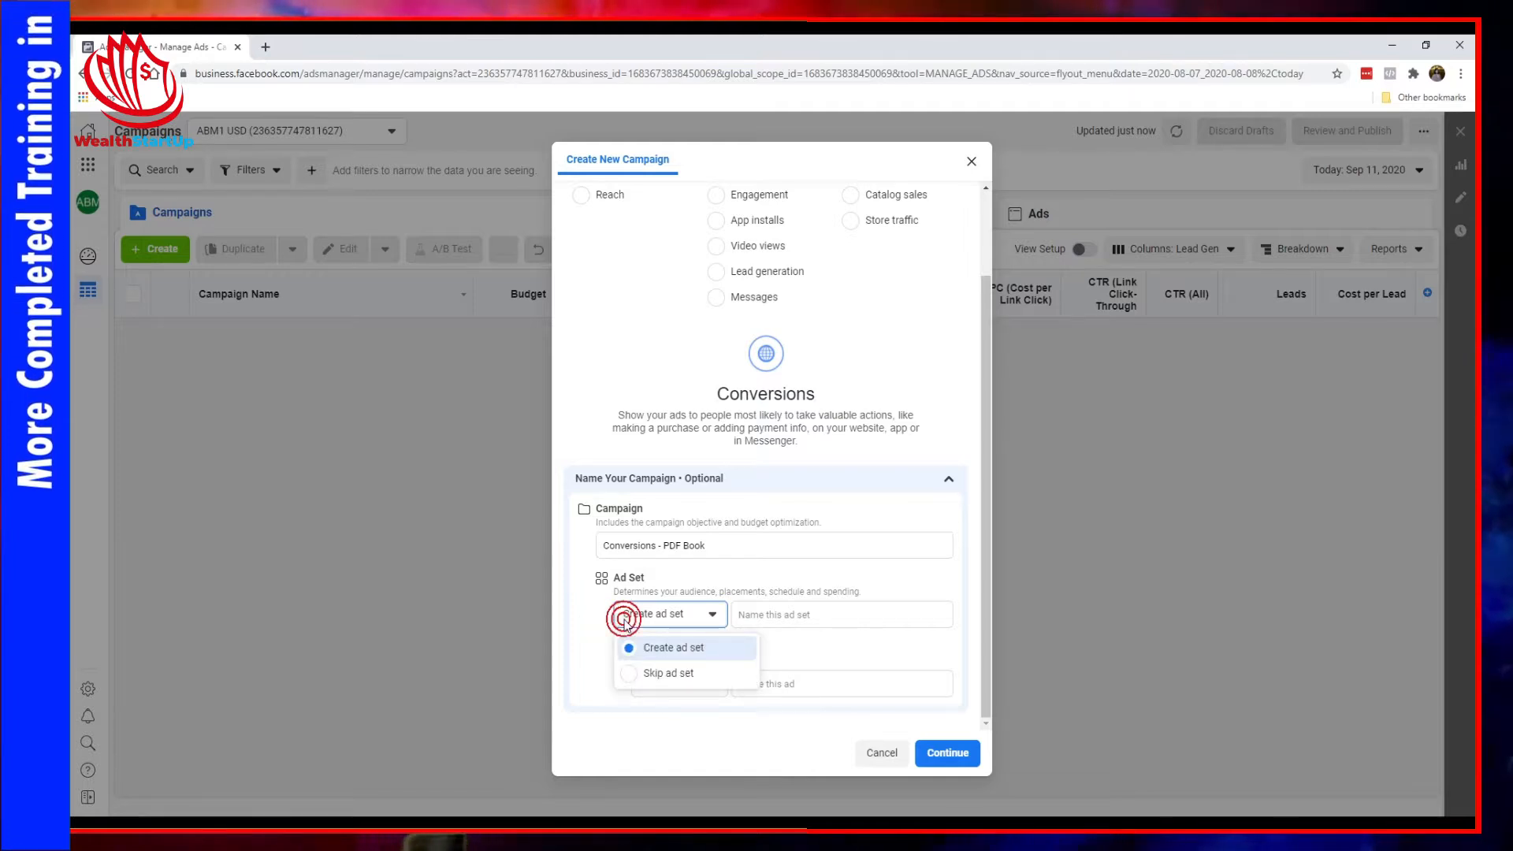
{"action": "left_click", "coordinate": [641, 671]}
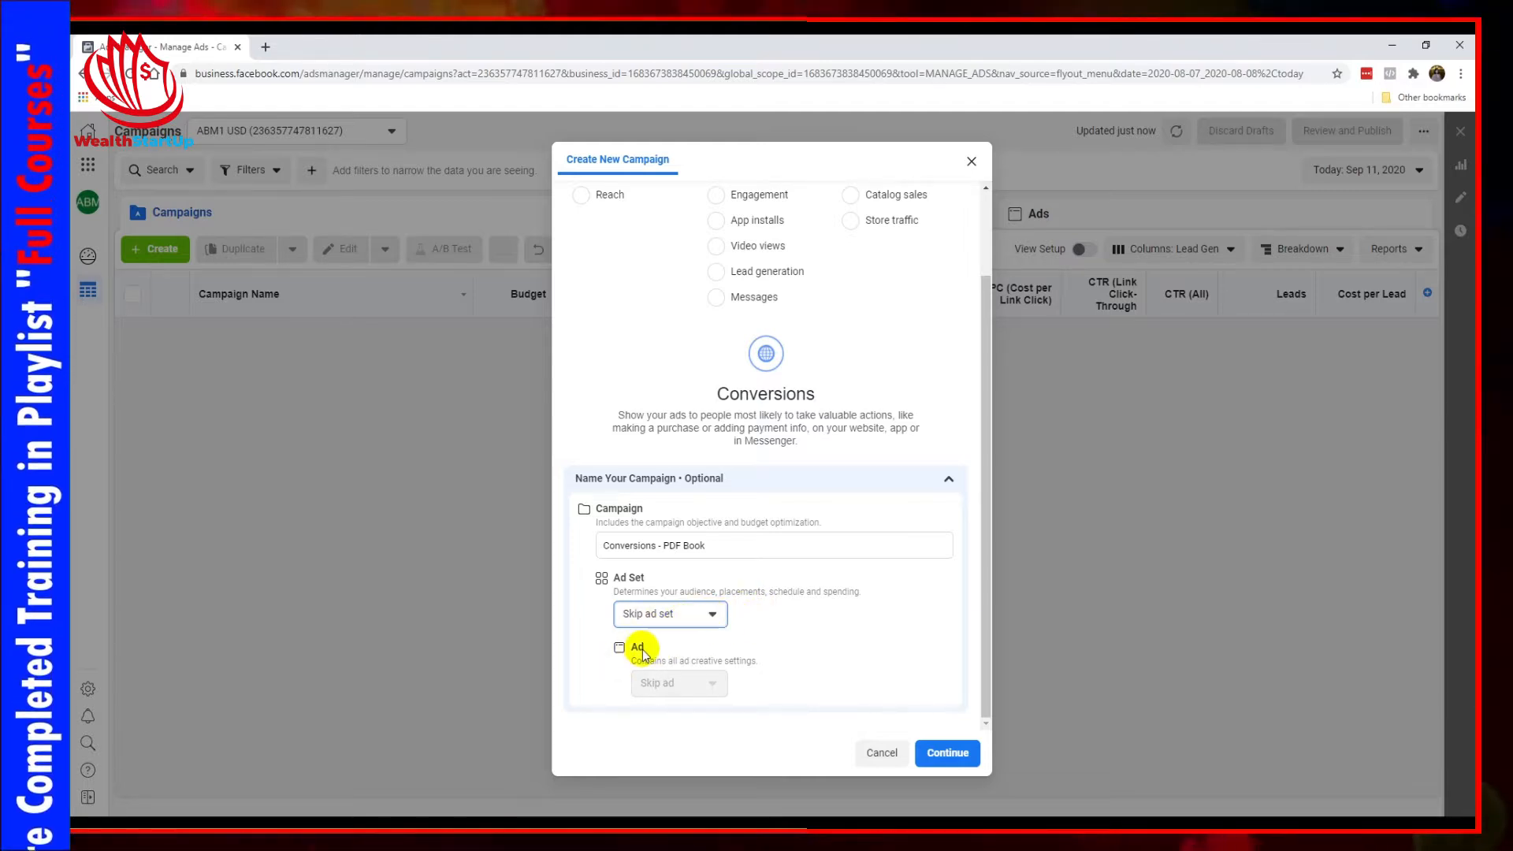
{"action": "left_click", "coordinate": [950, 755]}
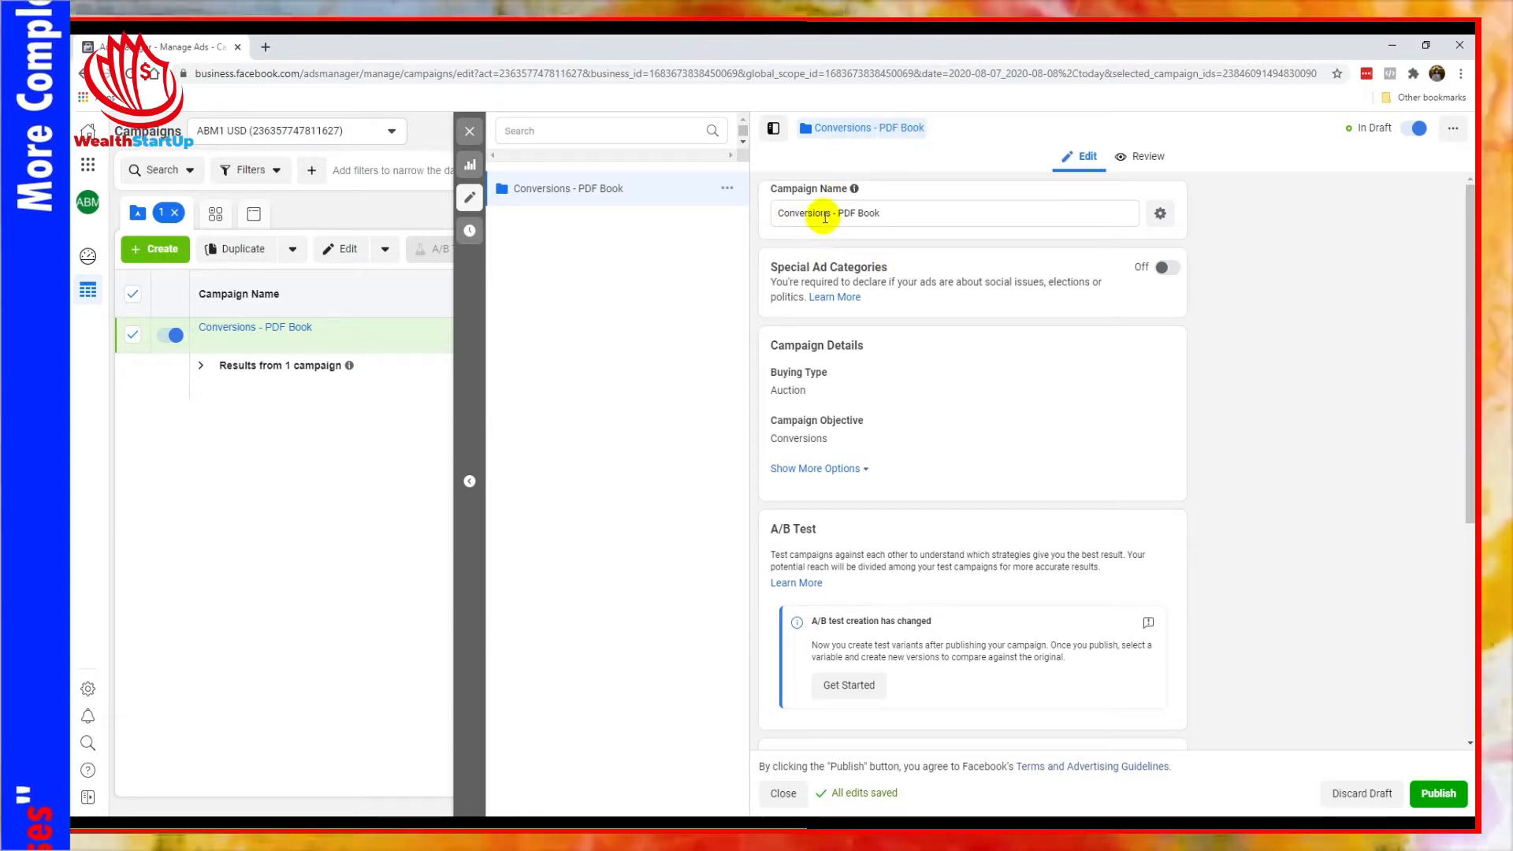
Turn off Campaign Budget Optimization for the Conversions - PDF Book campaign
{"action": "mouse_move", "coordinate": [858, 200]}
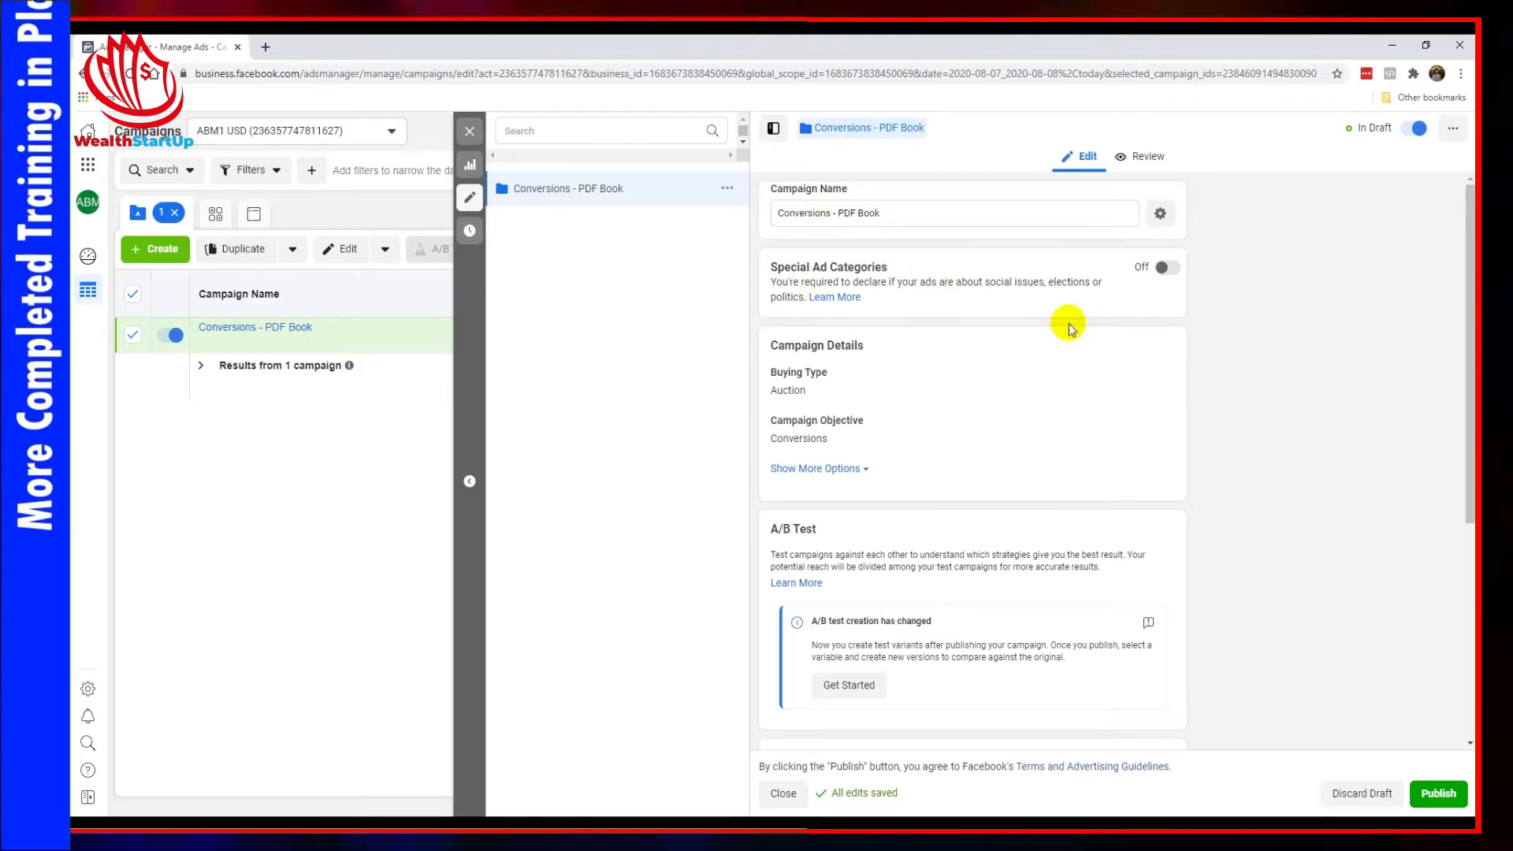
{"action": "scroll", "coordinate": [928, 415], "scroll_direction": "down", "scroll_amount": 1}
{"action": "scroll", "coordinate": [928, 415], "scroll_direction": "down", "scroll_amount": 4}
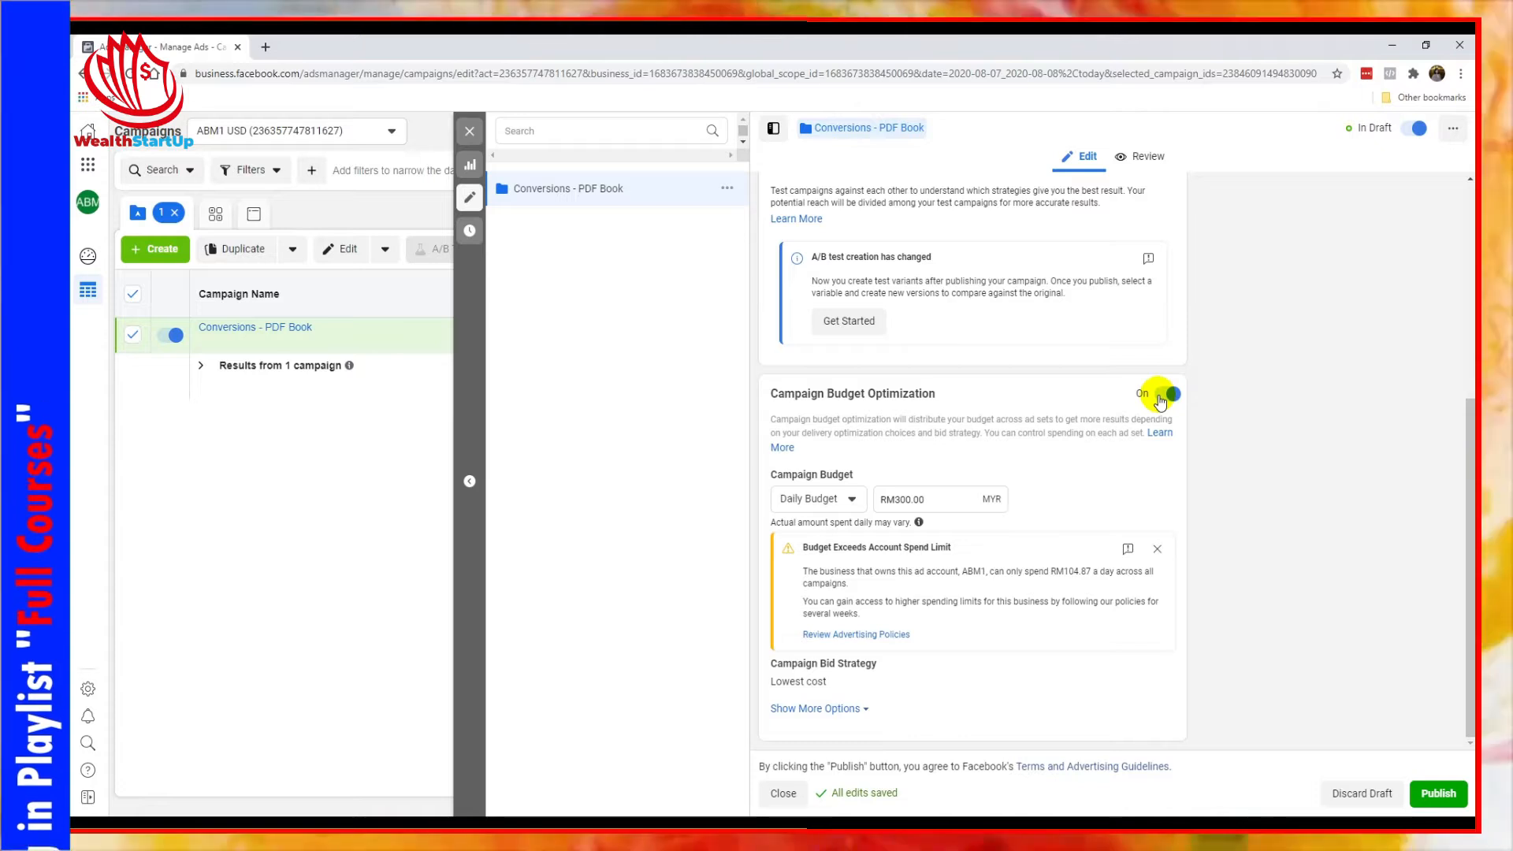
{"action": "left_click", "coordinate": [1159, 396]}
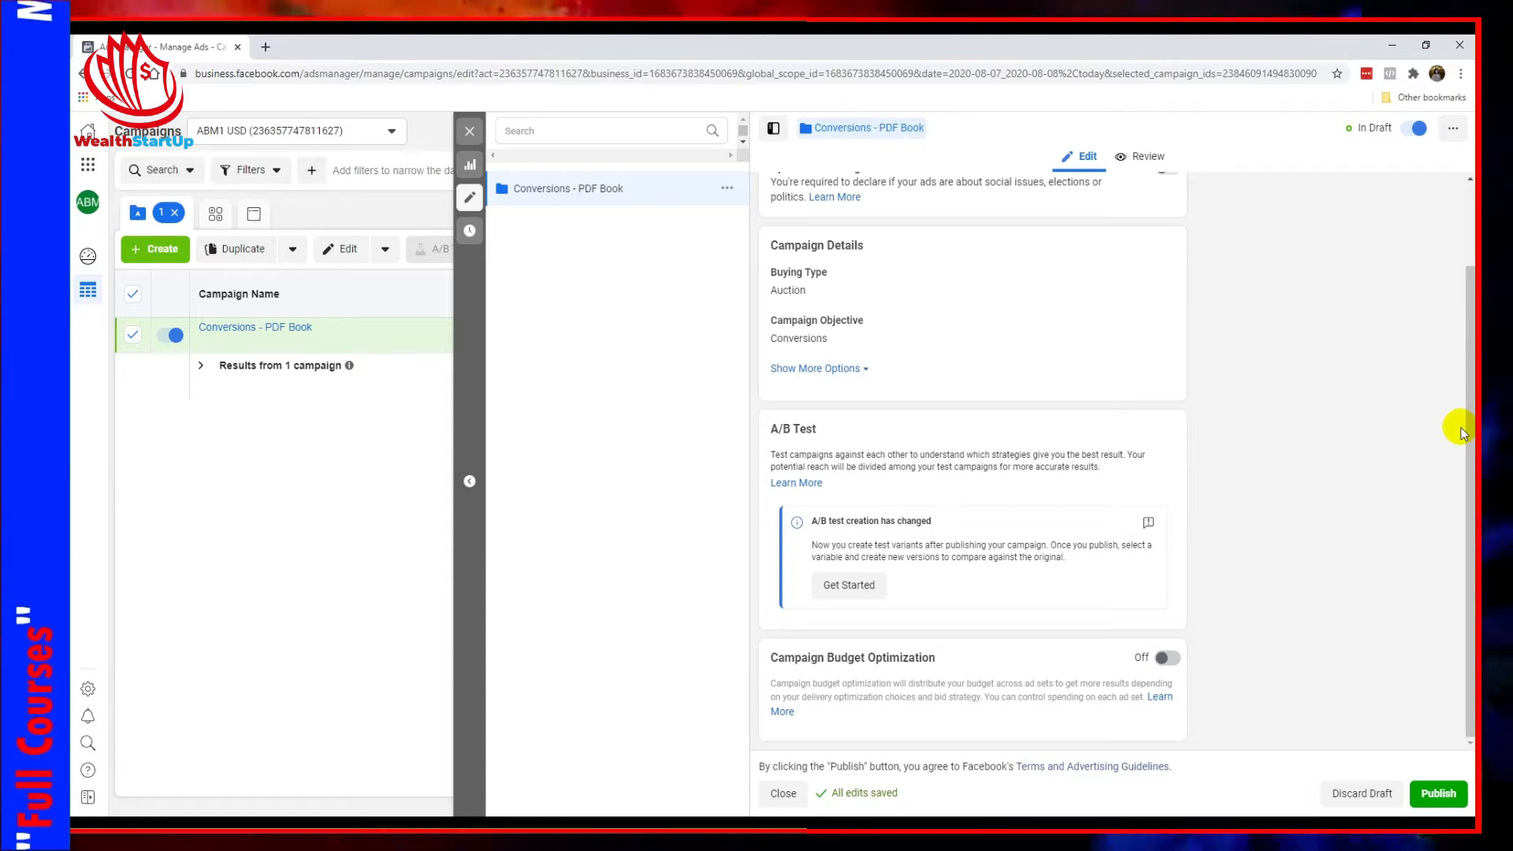
Review the campaign settings, publish the Conversions - PDF Book campaign and close its editor
{"action": "scroll", "coordinate": [1022, 504], "scroll_direction": "up", "scroll_amount": 2}
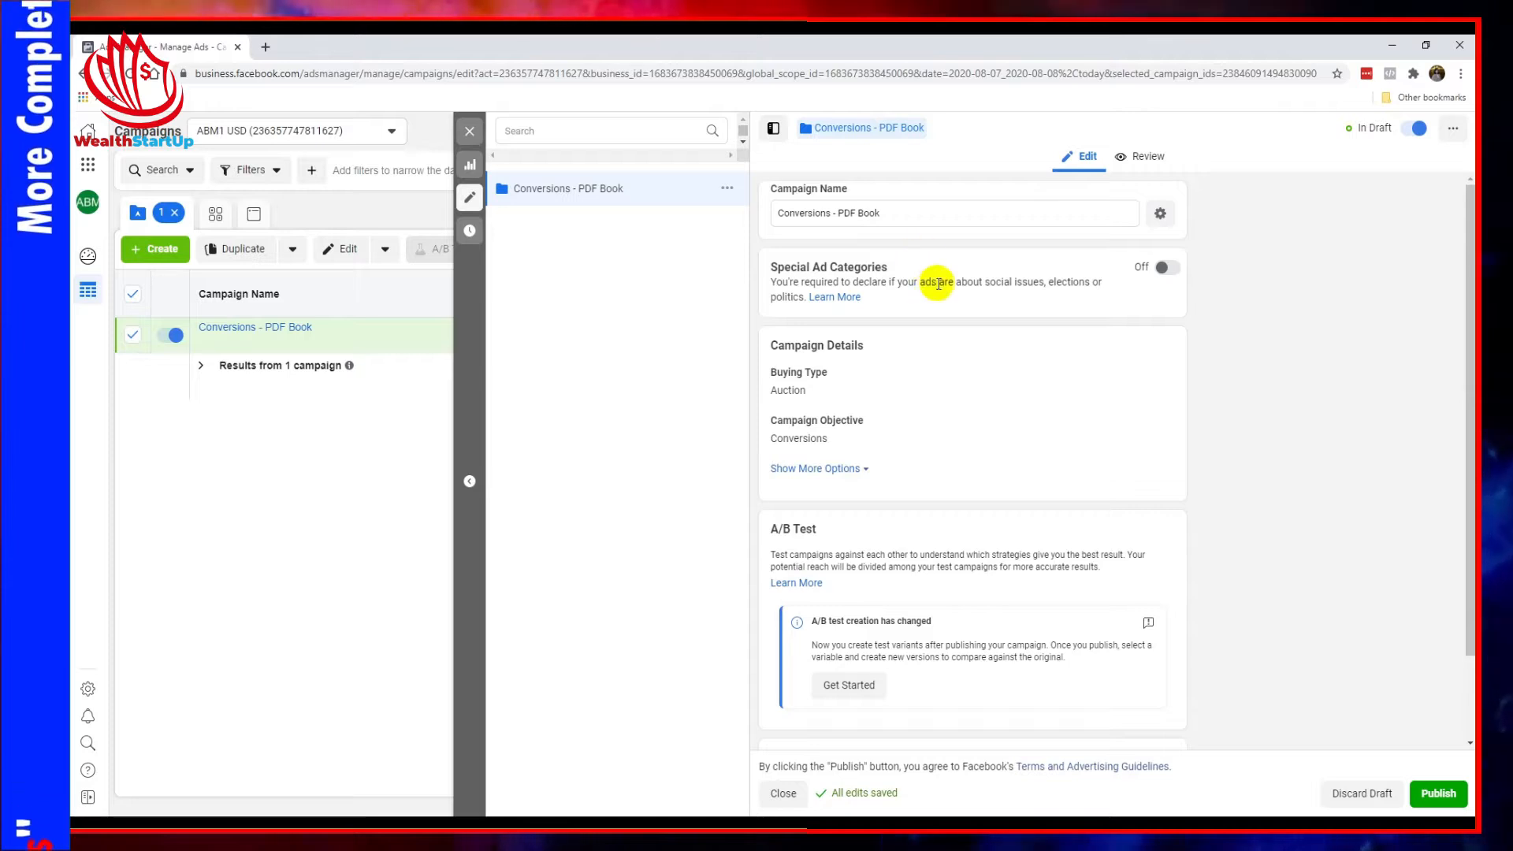
{"action": "scroll", "coordinate": [904, 514], "scroll_direction": "down", "scroll_amount": 2}
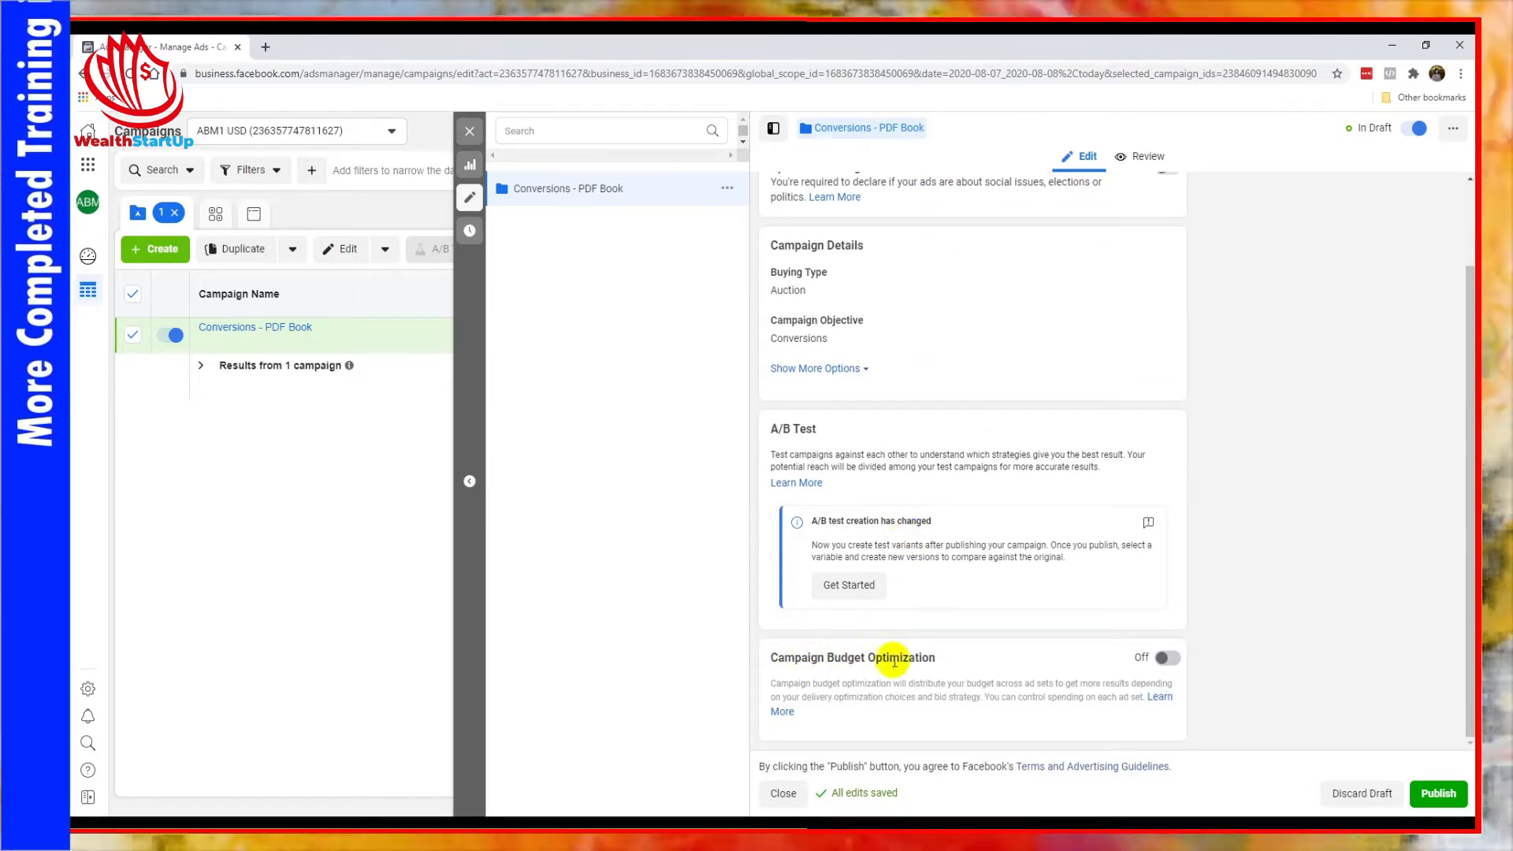
{"action": "left_click", "coordinate": [1448, 794]}
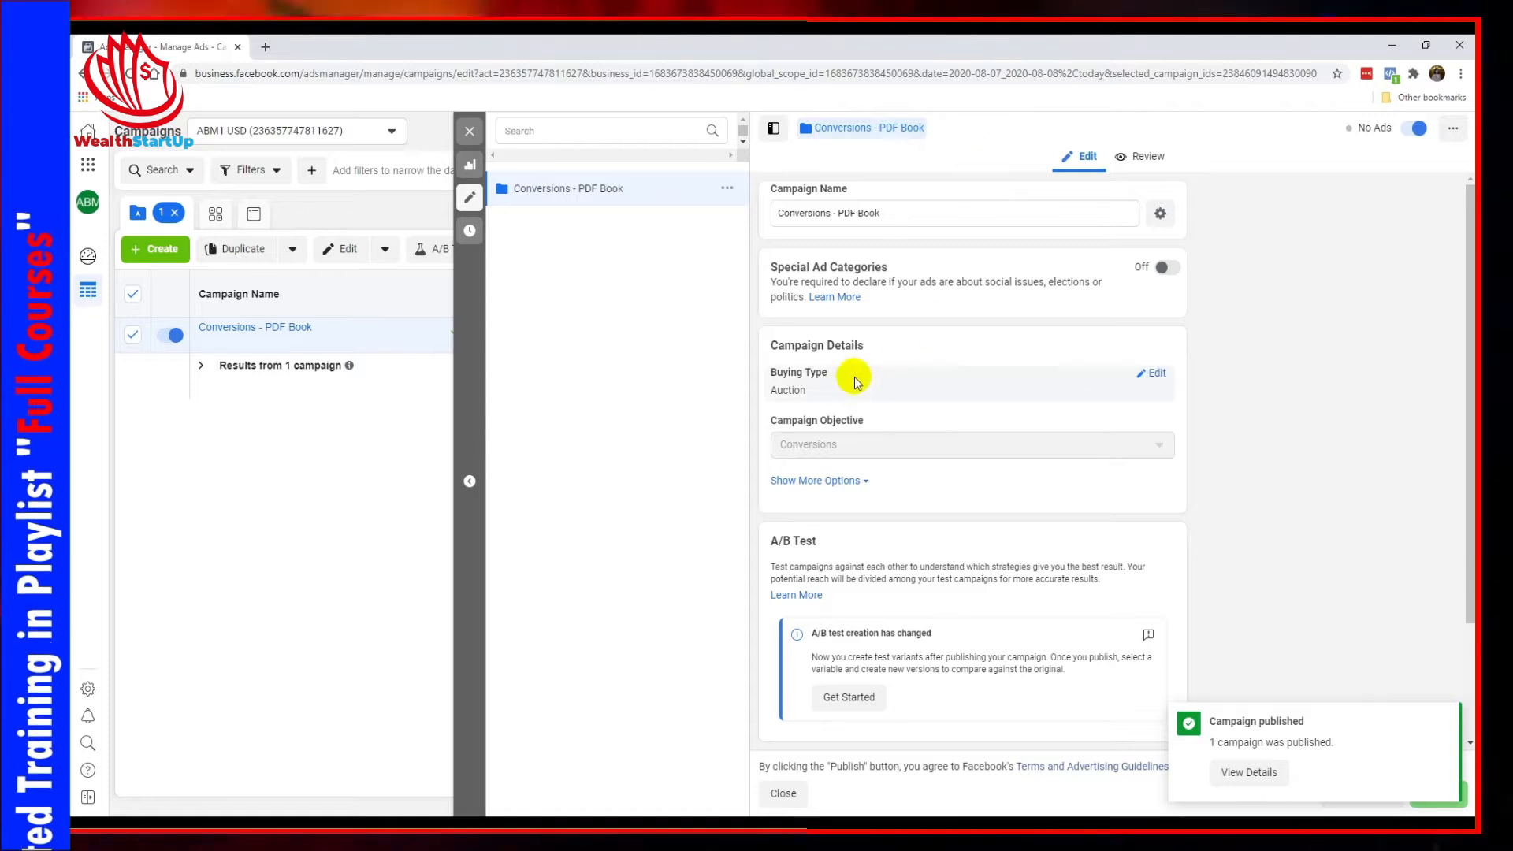
{"action": "left_click", "coordinate": [1450, 715]}
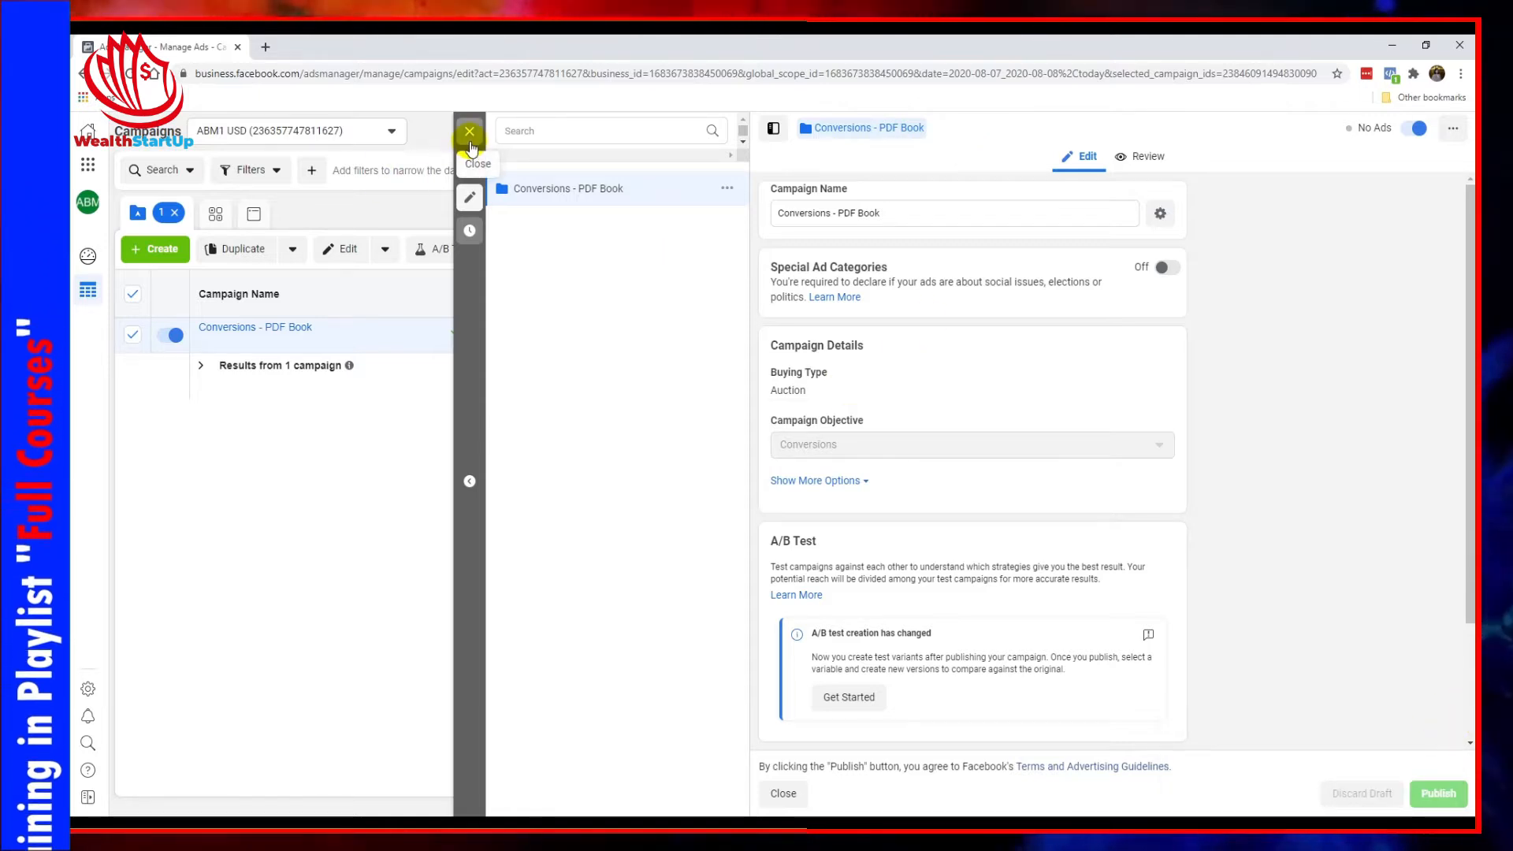
{"action": "left_click", "coordinate": [470, 132]}
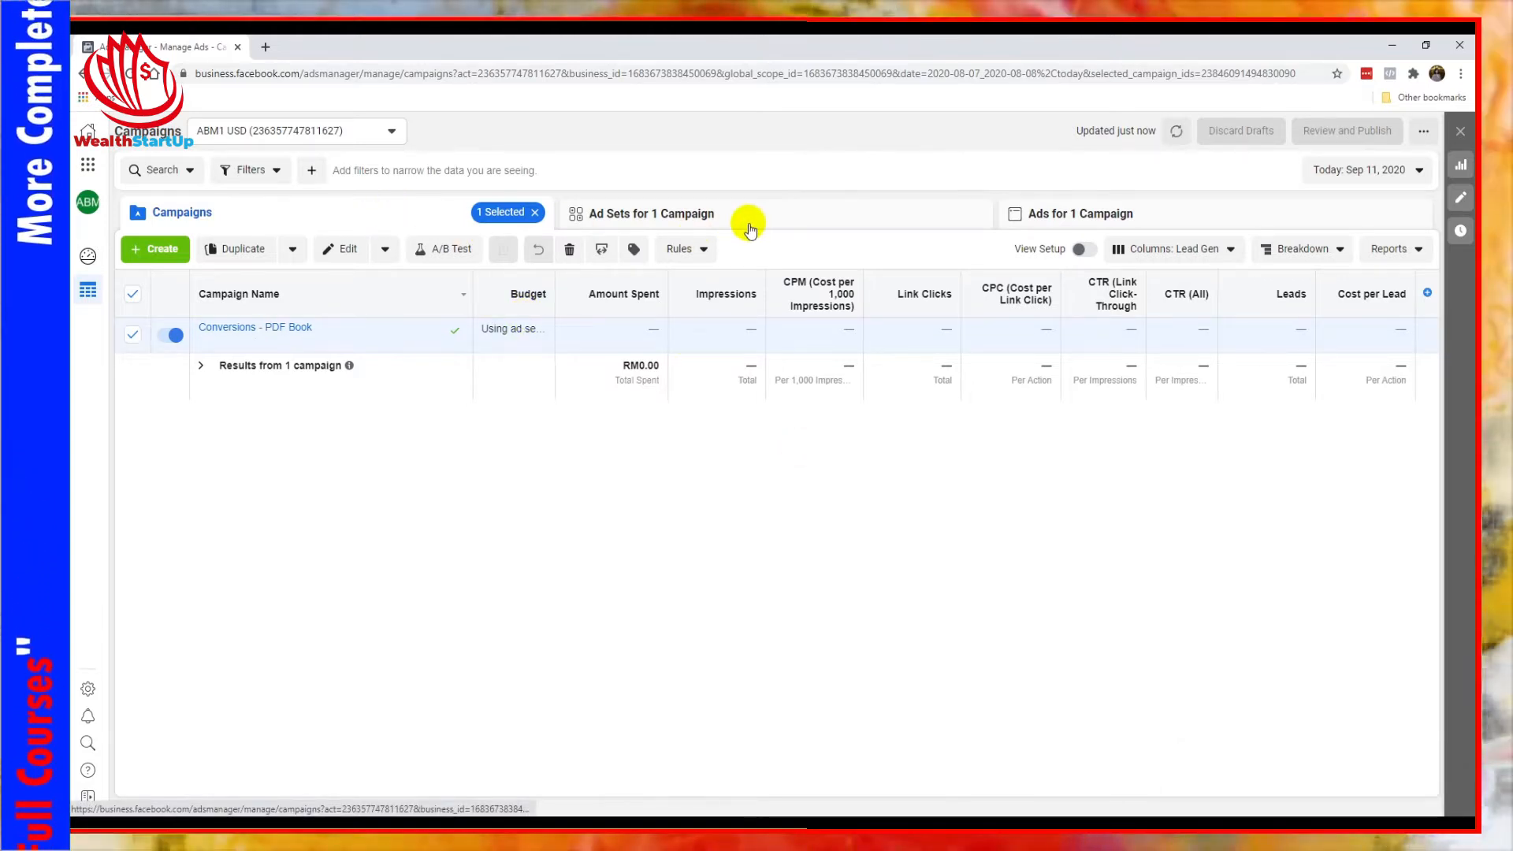
Select only the Conversions - PDF Book campaign and show its ad sets
{"action": "left_click", "coordinate": [133, 294]}
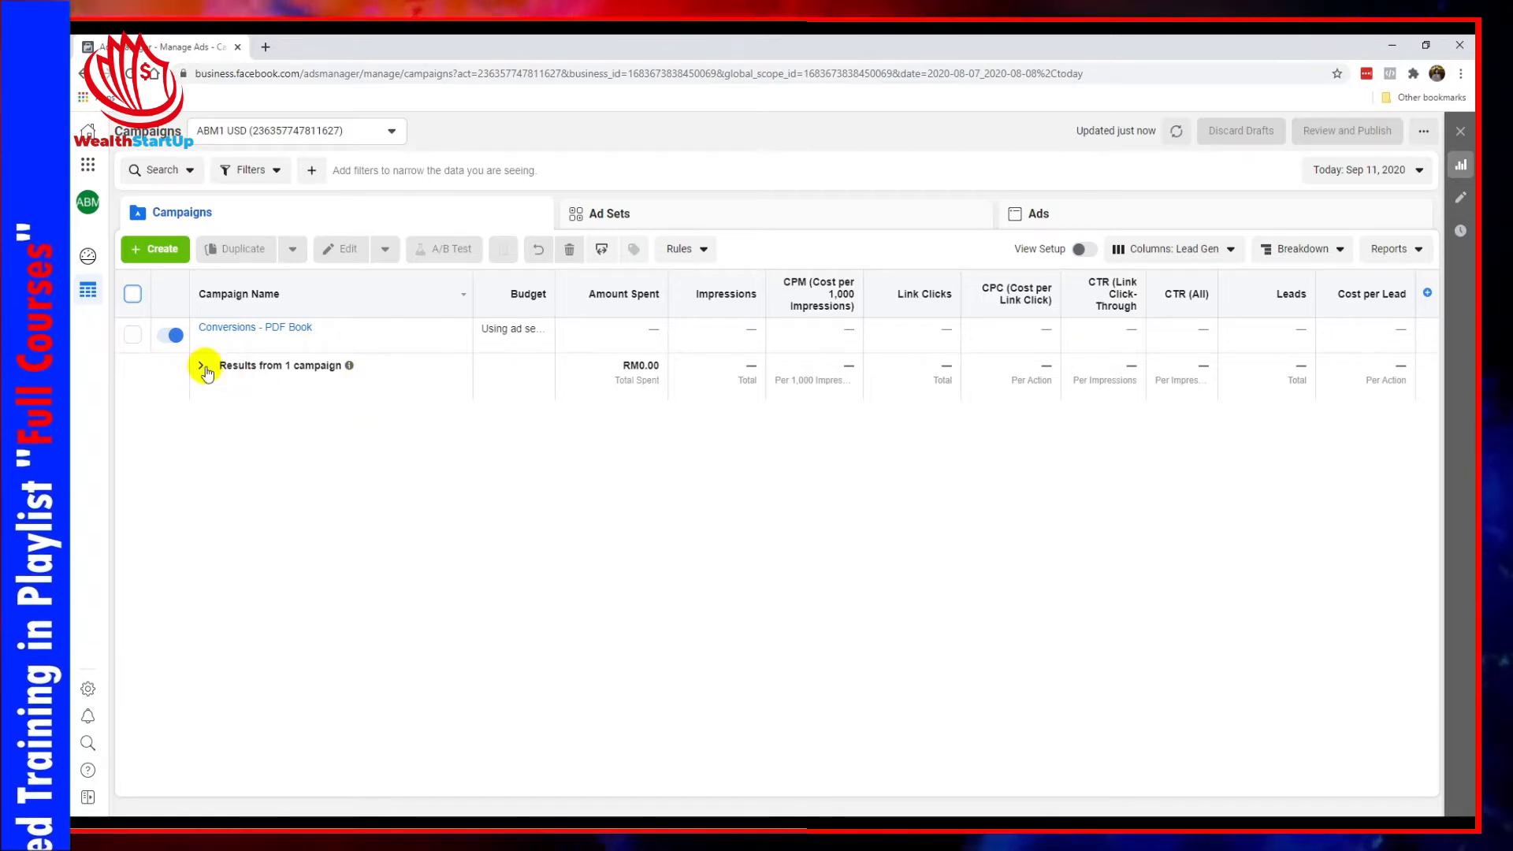
{"action": "left_click", "coordinate": [132, 337]}
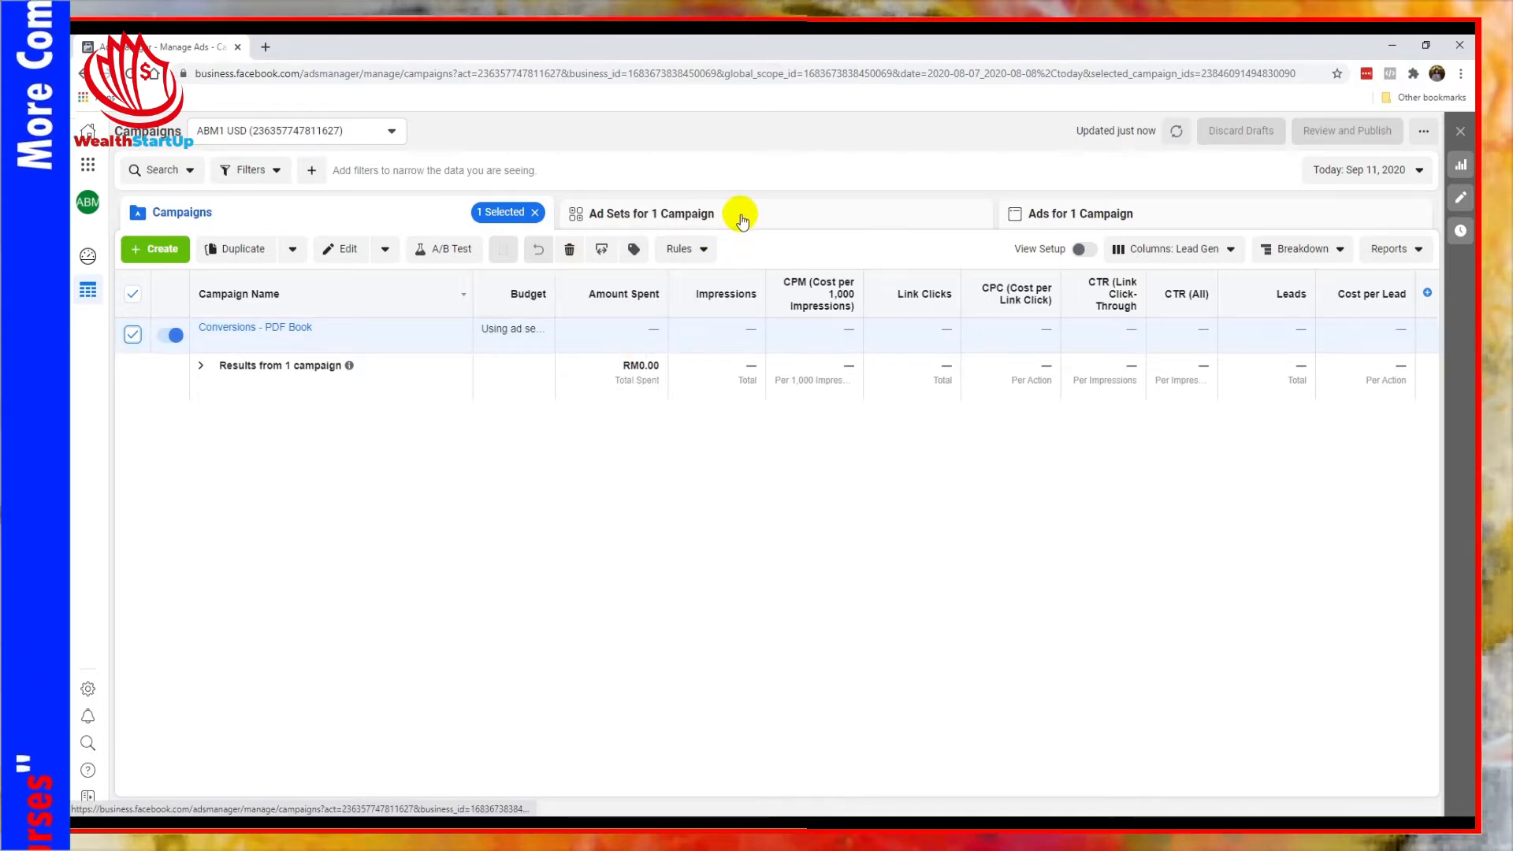
{"action": "left_click", "coordinate": [741, 220]}
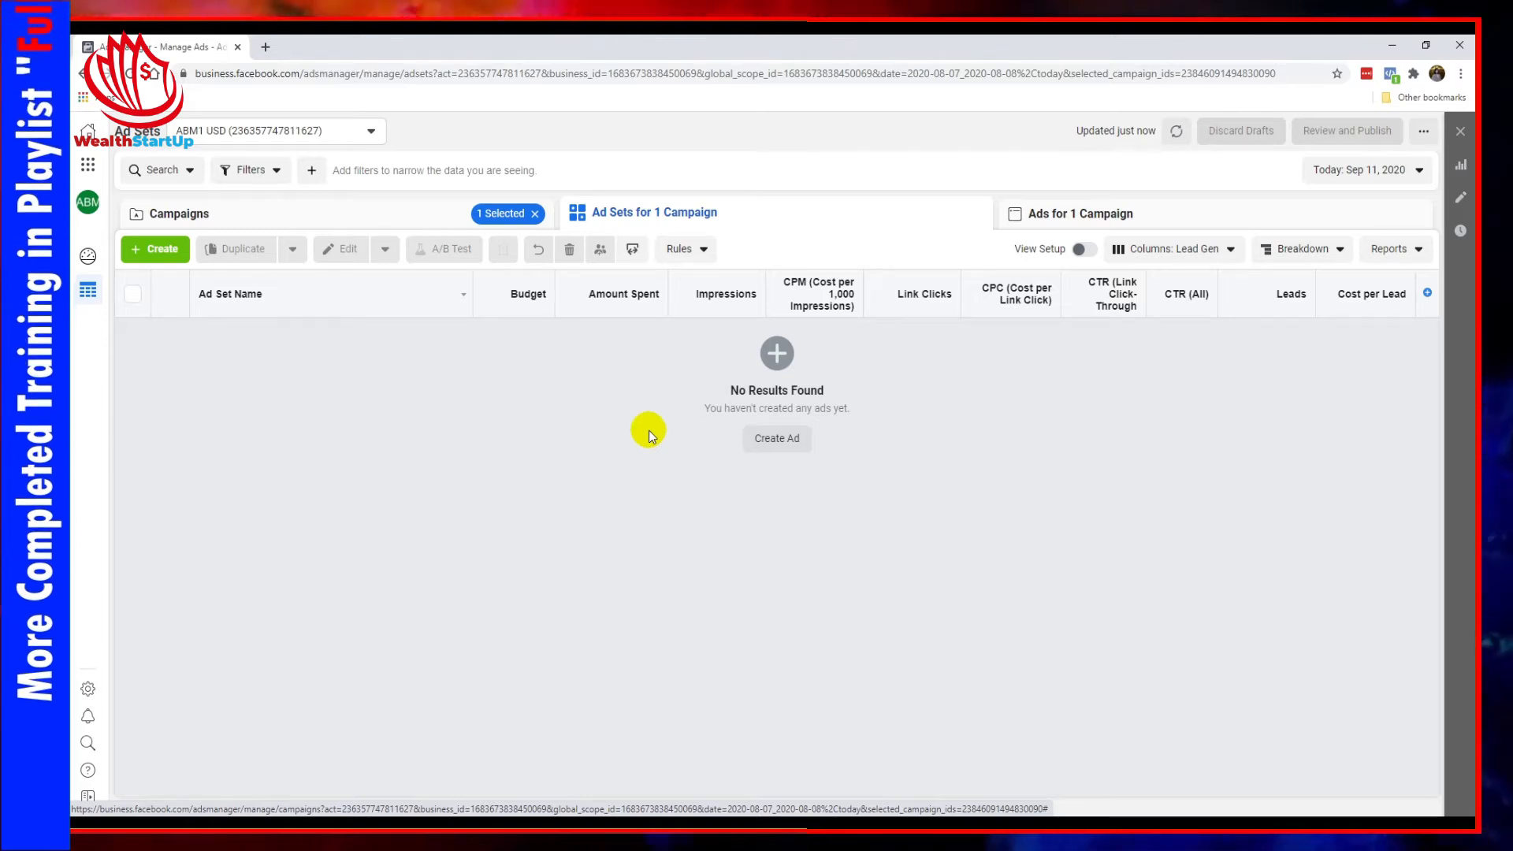
Create an ad set named "Test" with a new ad inside the Conversions - PDF Book campaign
{"action": "left_click", "coordinate": [161, 249]}
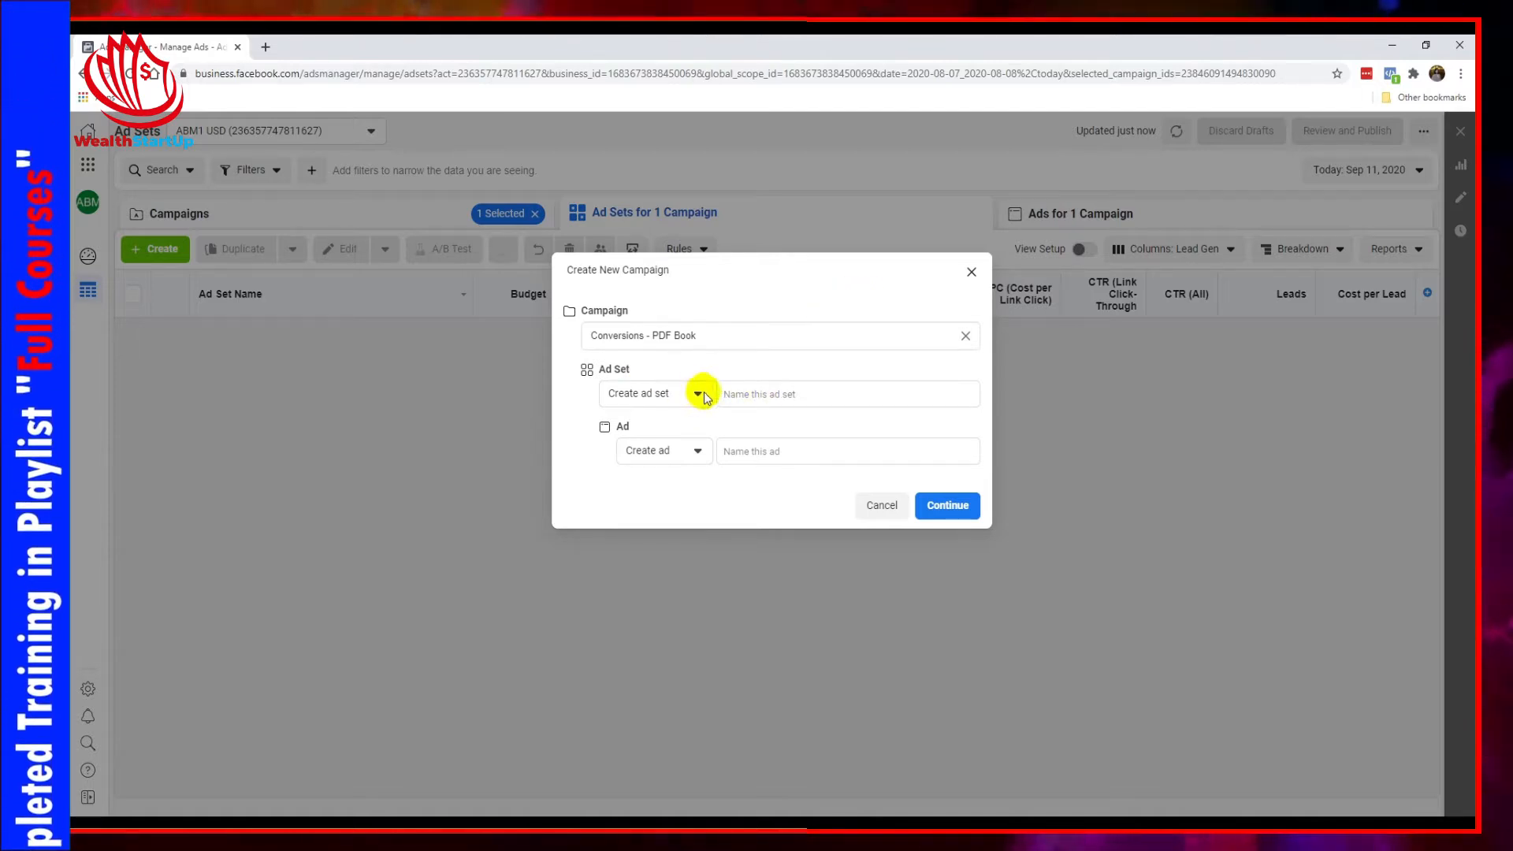
{"action": "left_click", "coordinate": [751, 395]}
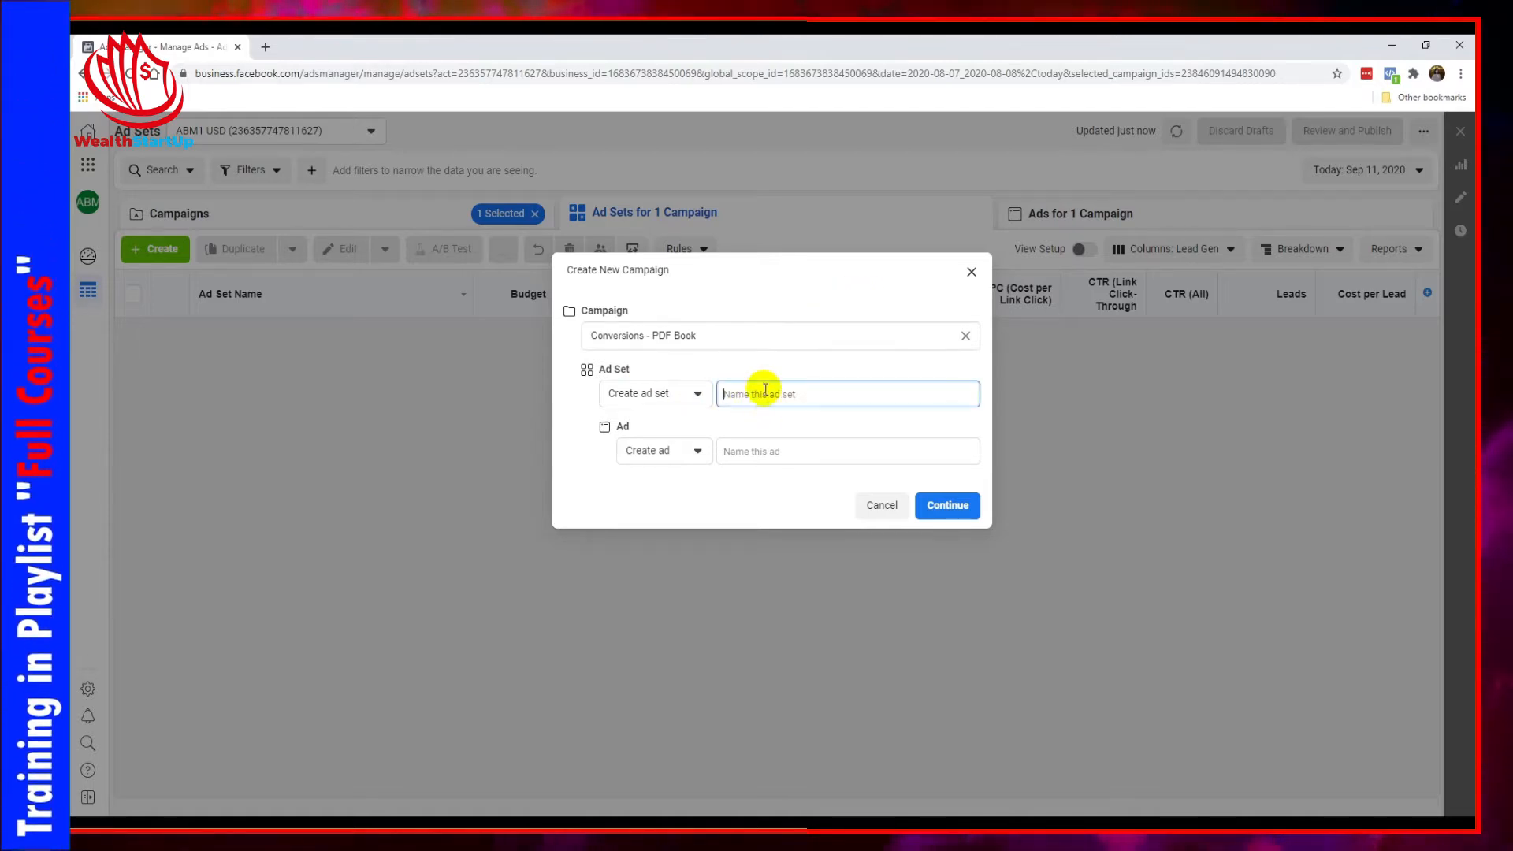
{"action": "left_click", "coordinate": [662, 393]}
{"action": "left_click", "coordinate": [662, 393]}
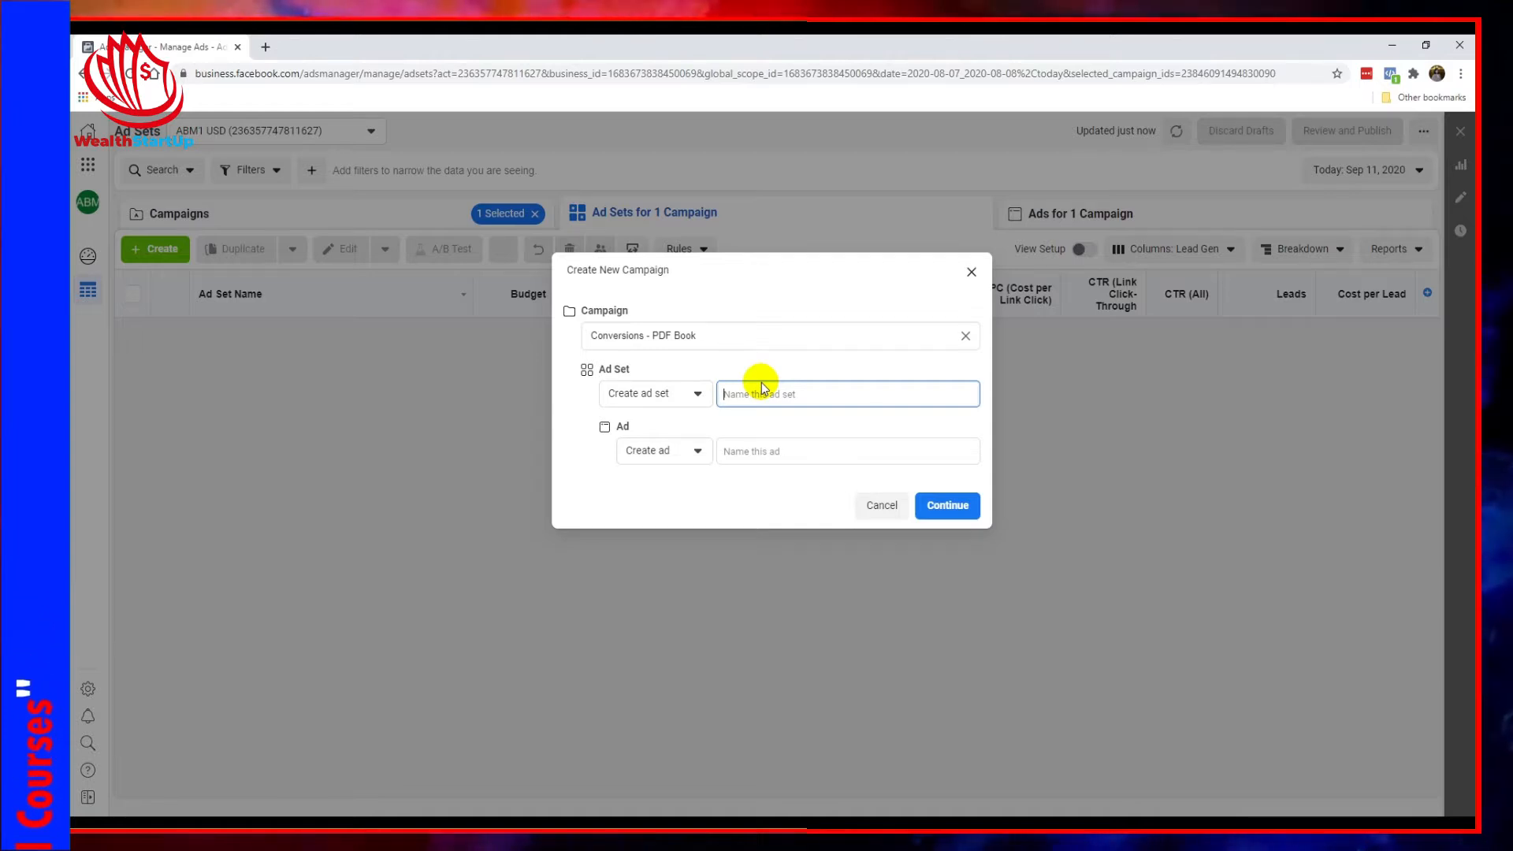
{"action": "type", "text": "Test"}
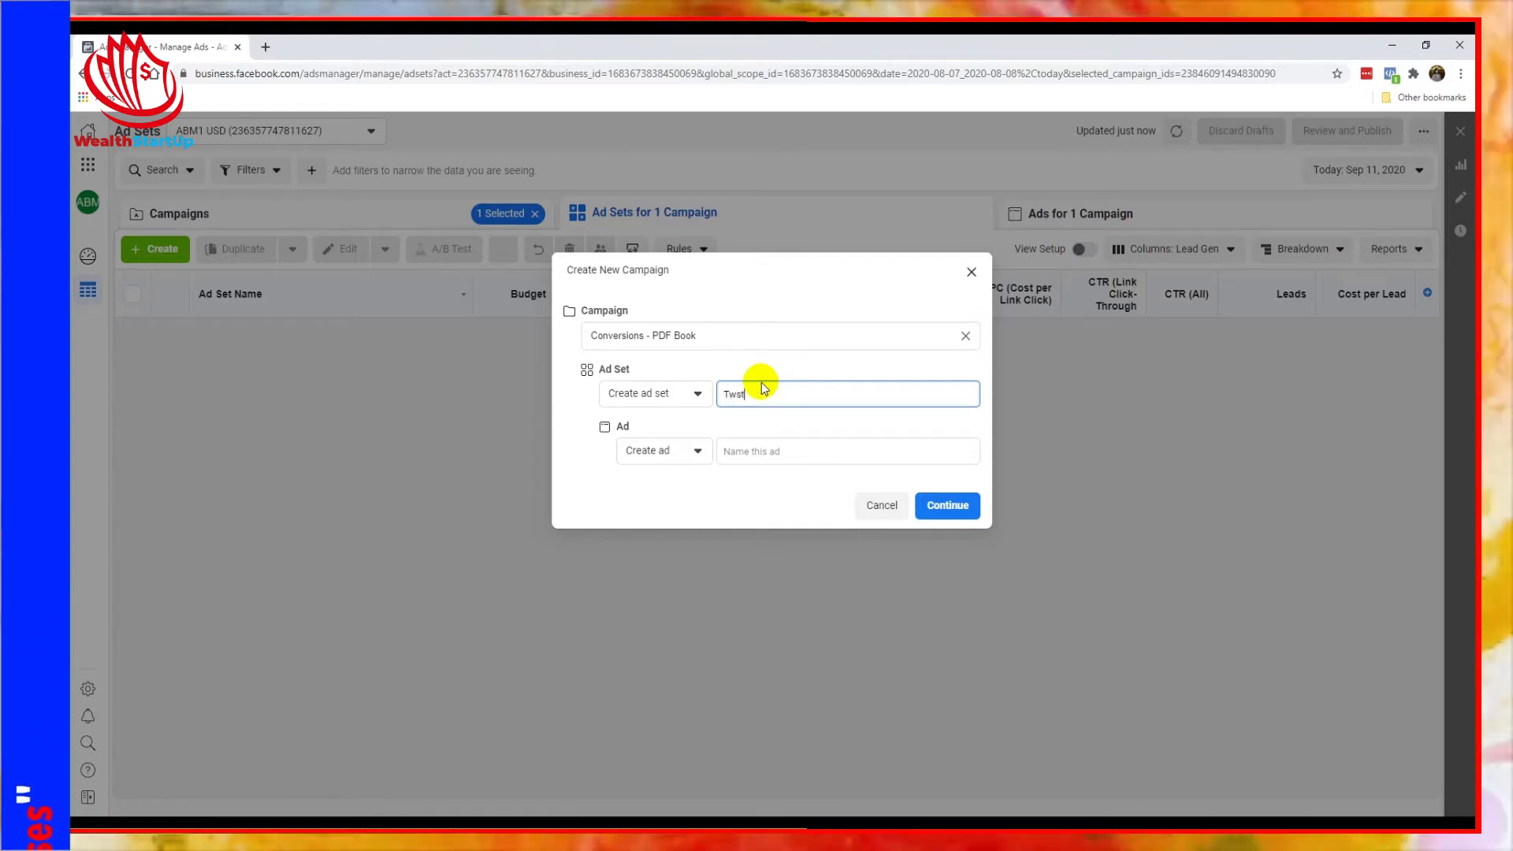
{"action": "key", "text": "BackSpace"}
{"action": "key", "text": "BackSpace"}
{"action": "key", "text": "BackSpace"}
{"action": "type", "text": "est"}
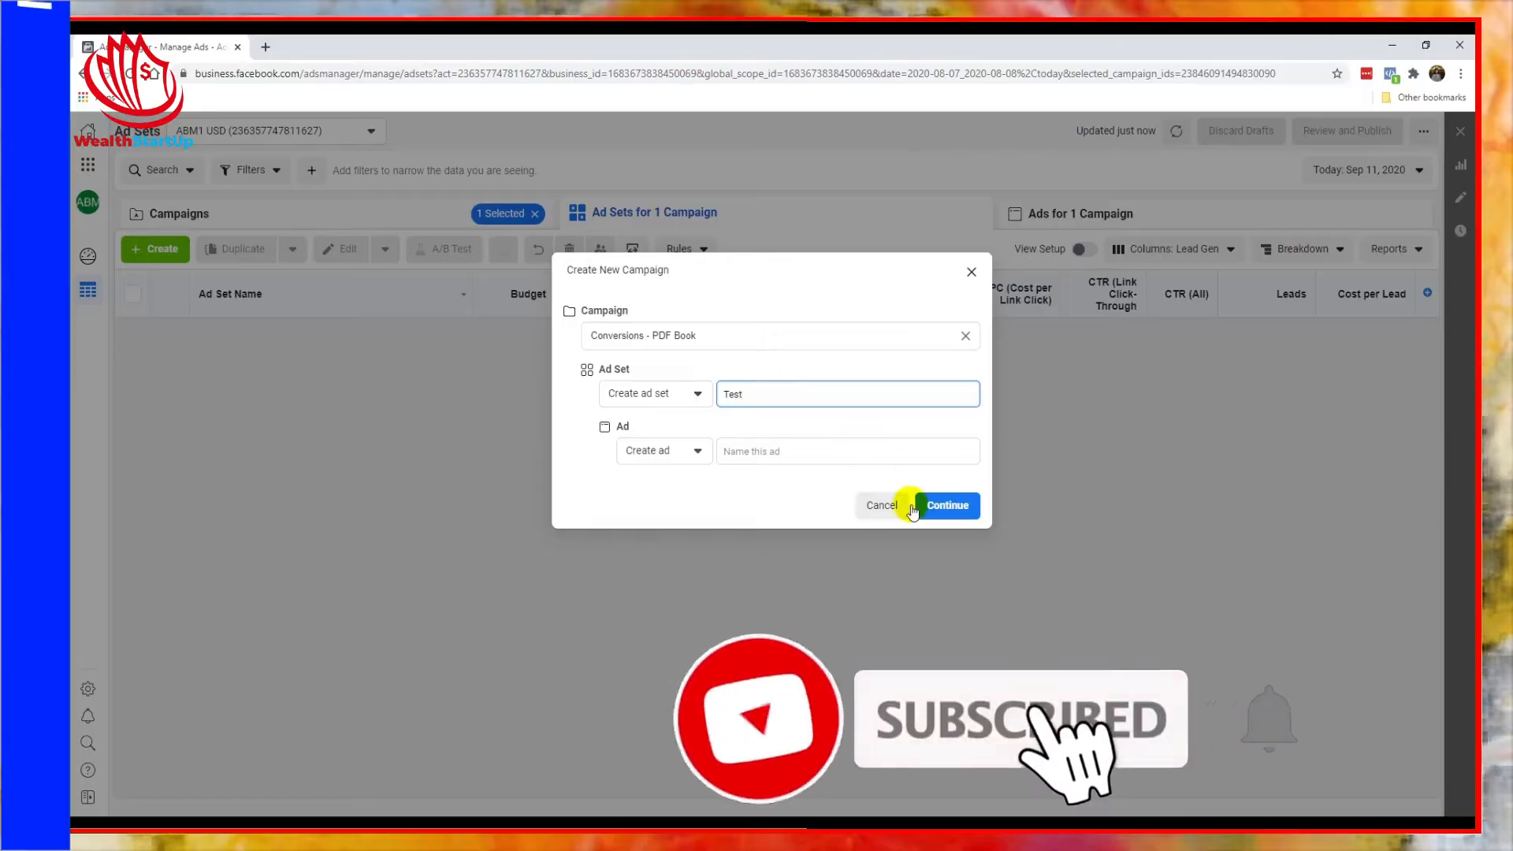
{"action": "left_click", "coordinate": [932, 508]}
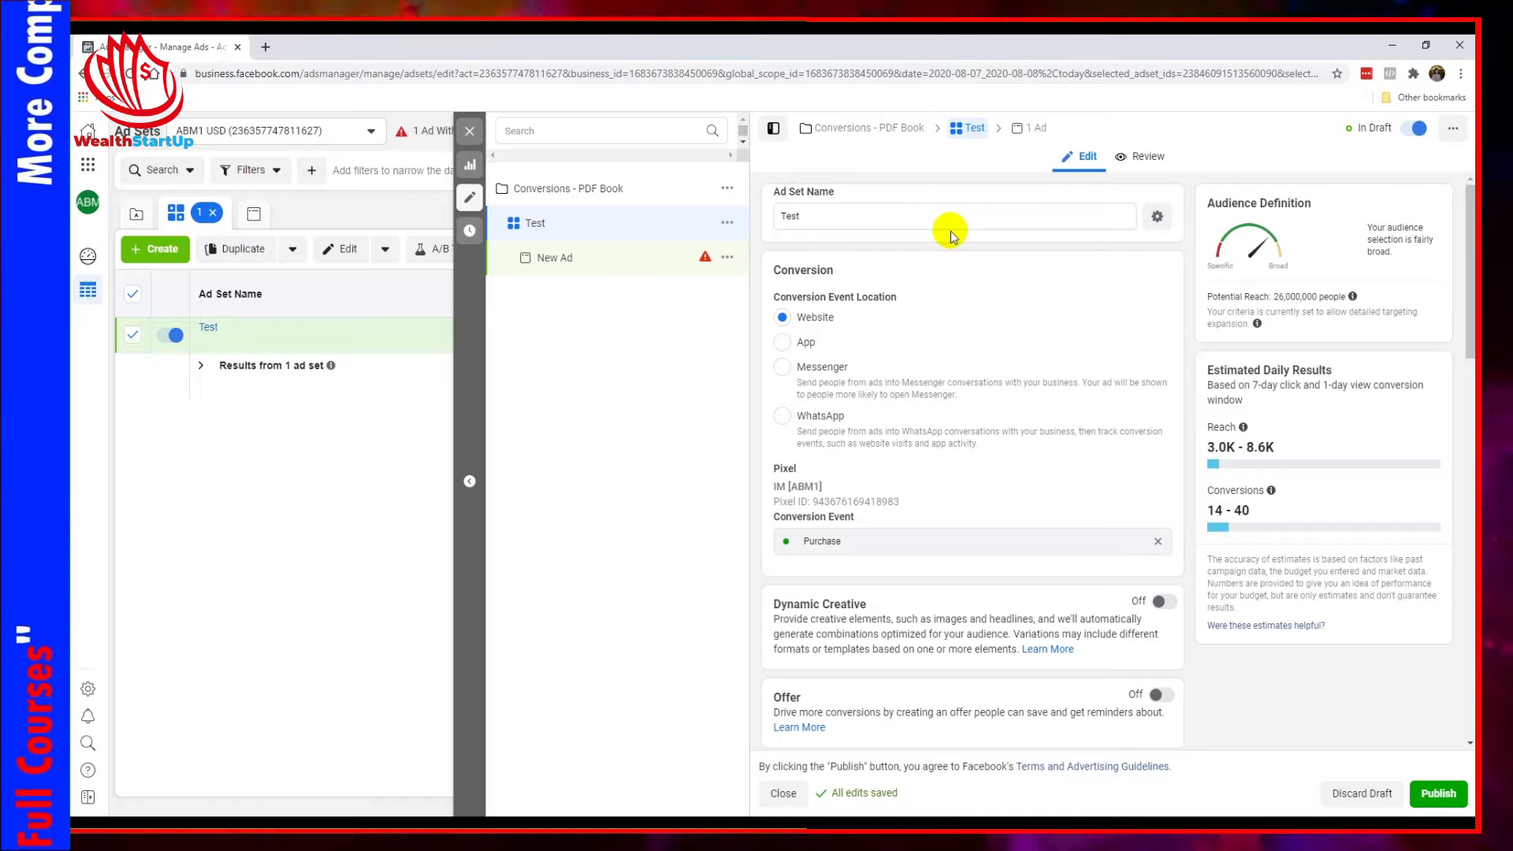
Replace the Test ad set's Purchase conversion event with Lead
{"action": "left_click", "coordinate": [825, 214]}
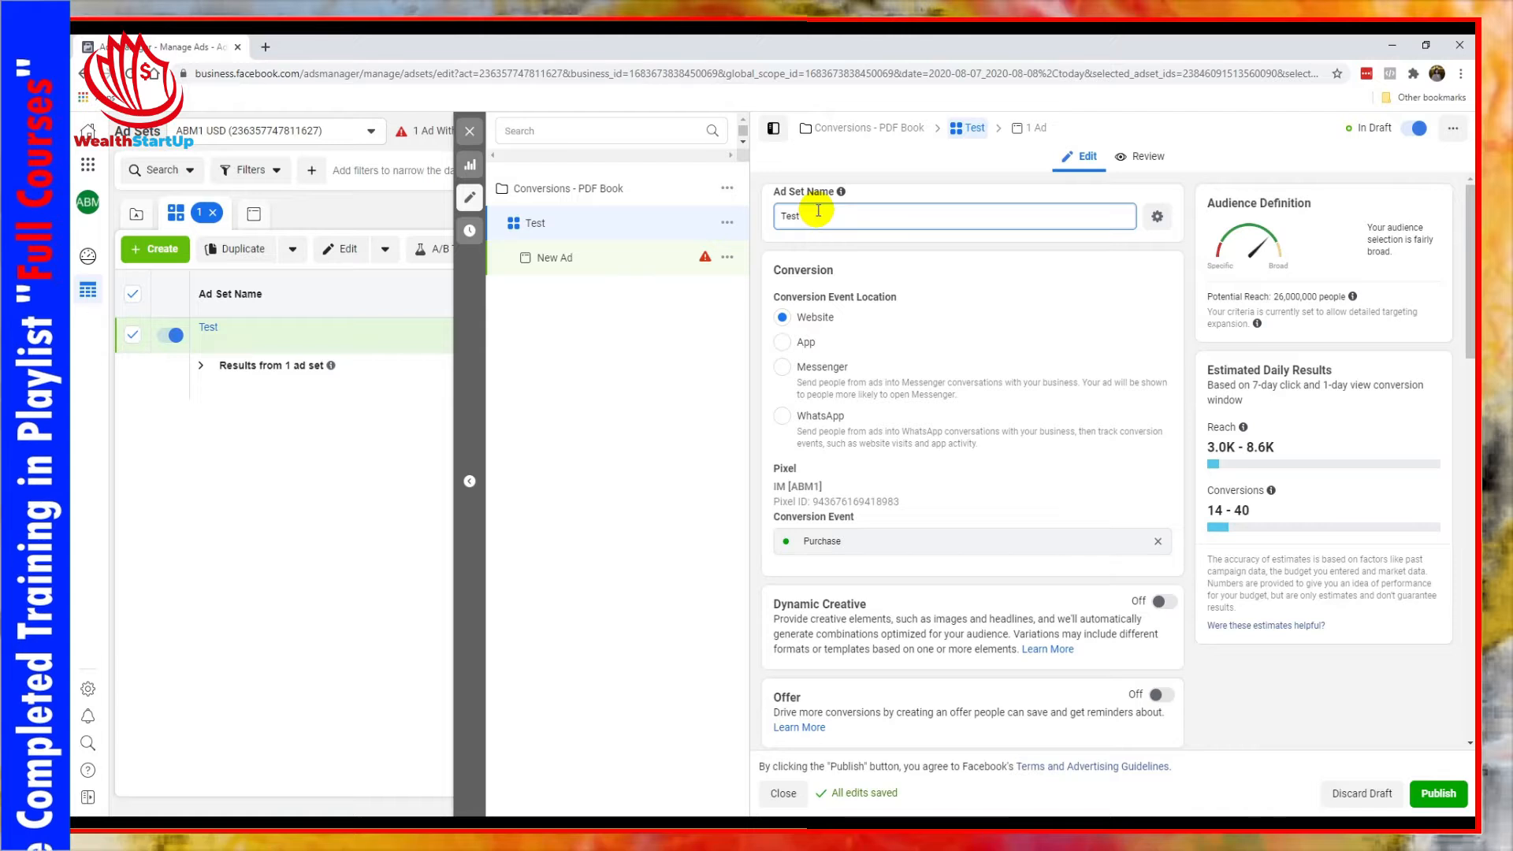
{"action": "left_click", "coordinate": [864, 252]}
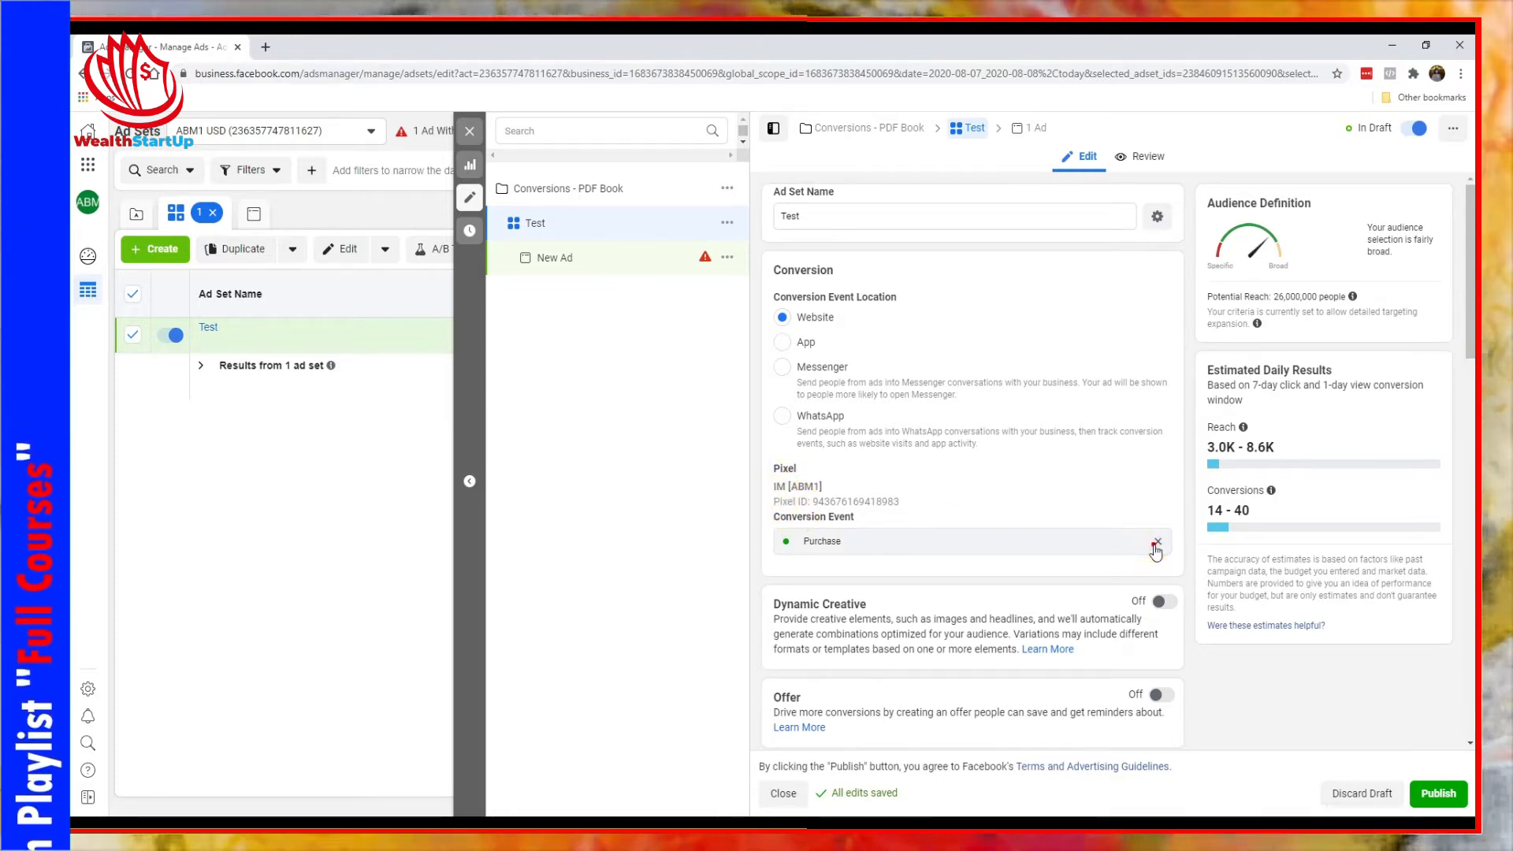
{"action": "left_click", "coordinate": [1155, 541]}
{"action": "left_click", "coordinate": [896, 540]}
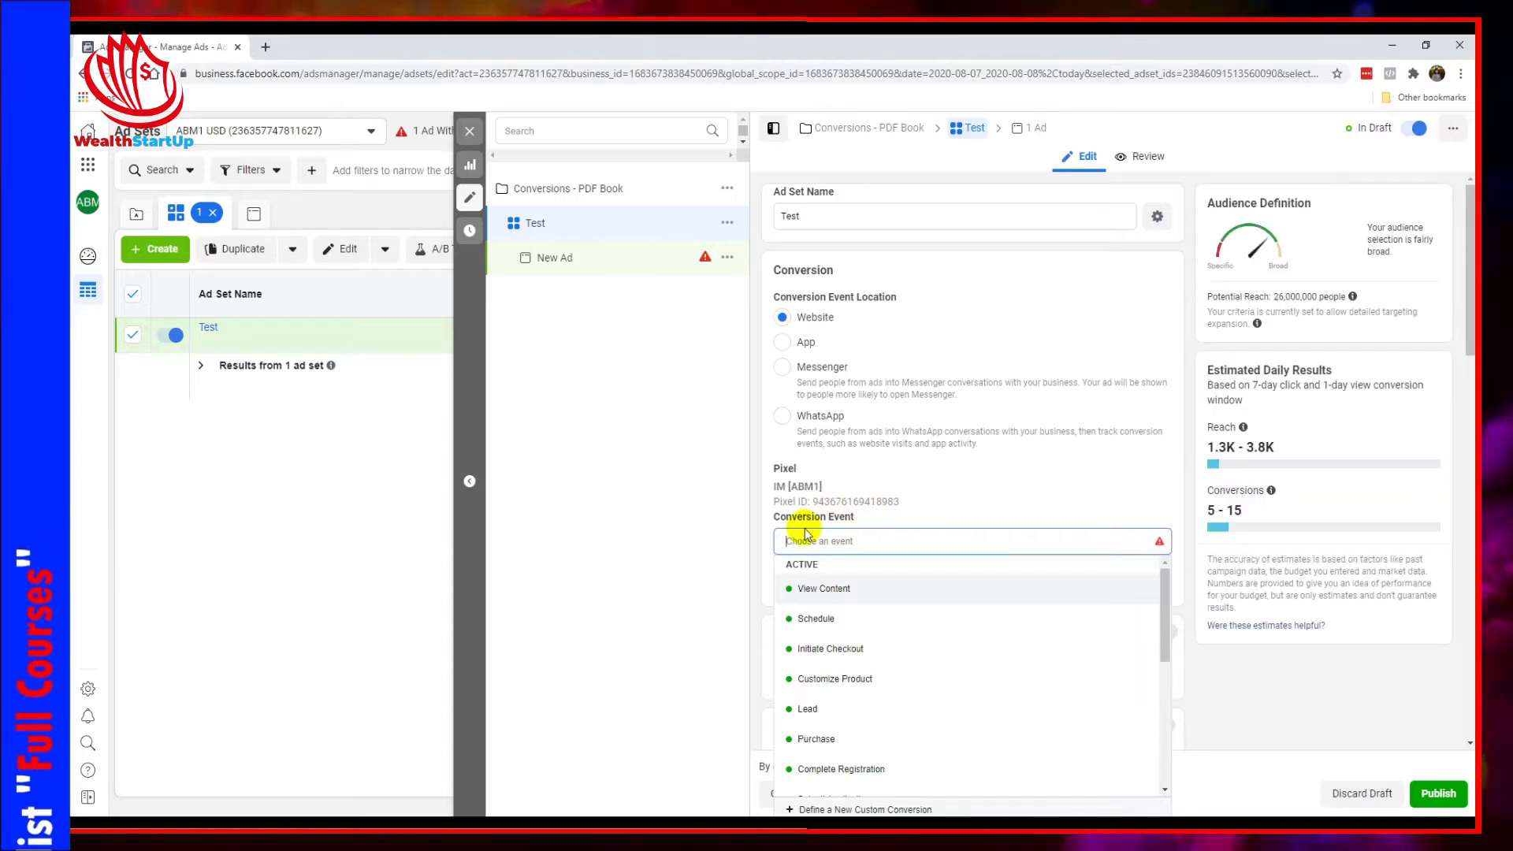
{"action": "left_click", "coordinate": [827, 719]}
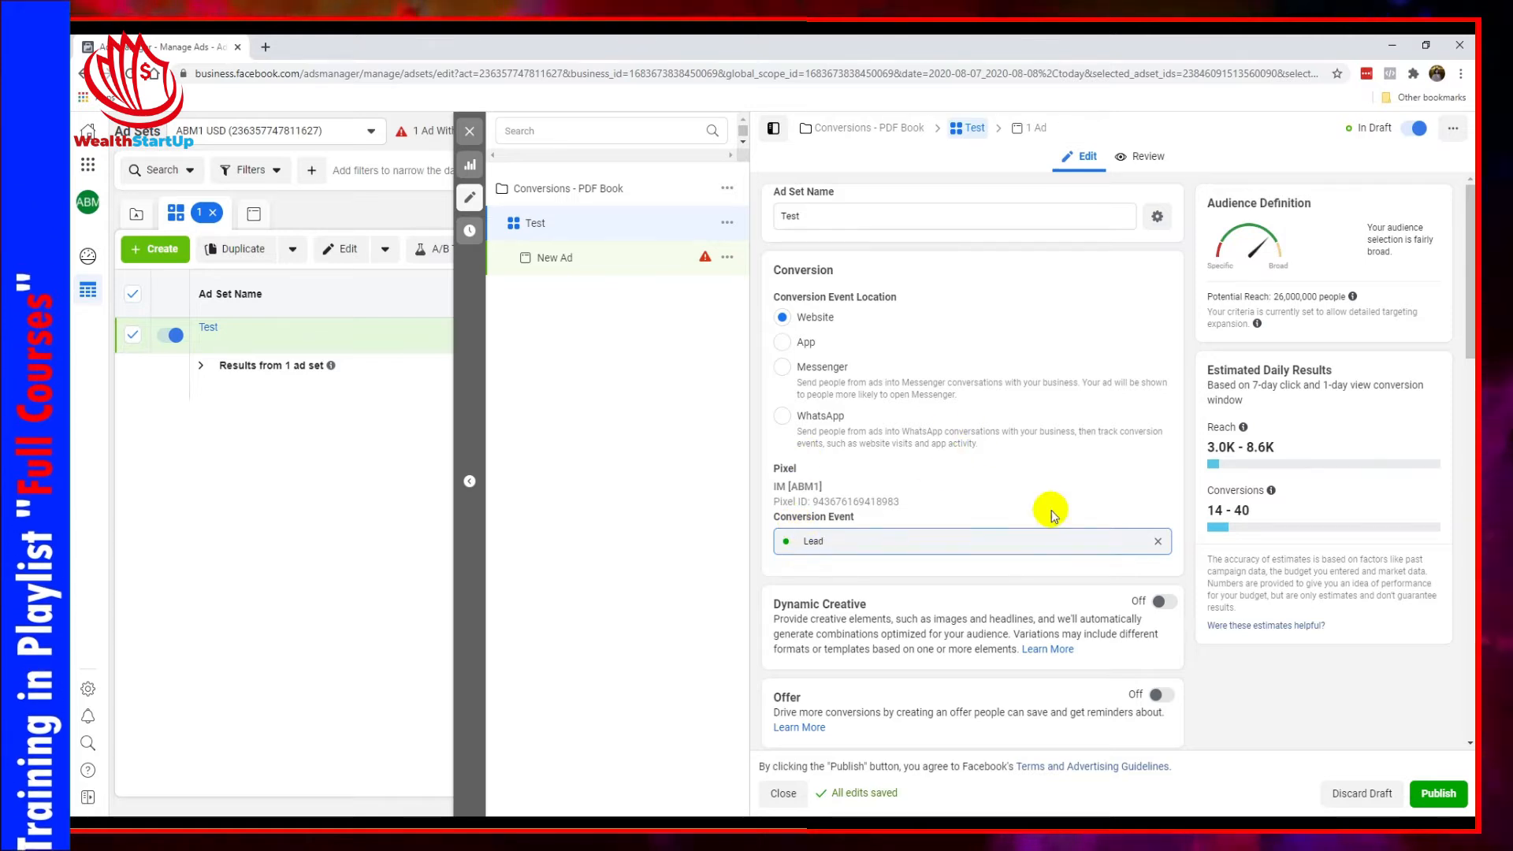
Try Add to Cart and Purchase as the ad set's conversion event, restoring Lead after each
{"action": "left_click", "coordinate": [1157, 541]}
{"action": "scroll", "coordinate": [1017, 611], "scroll_direction": "down", "scroll_amount": 5}
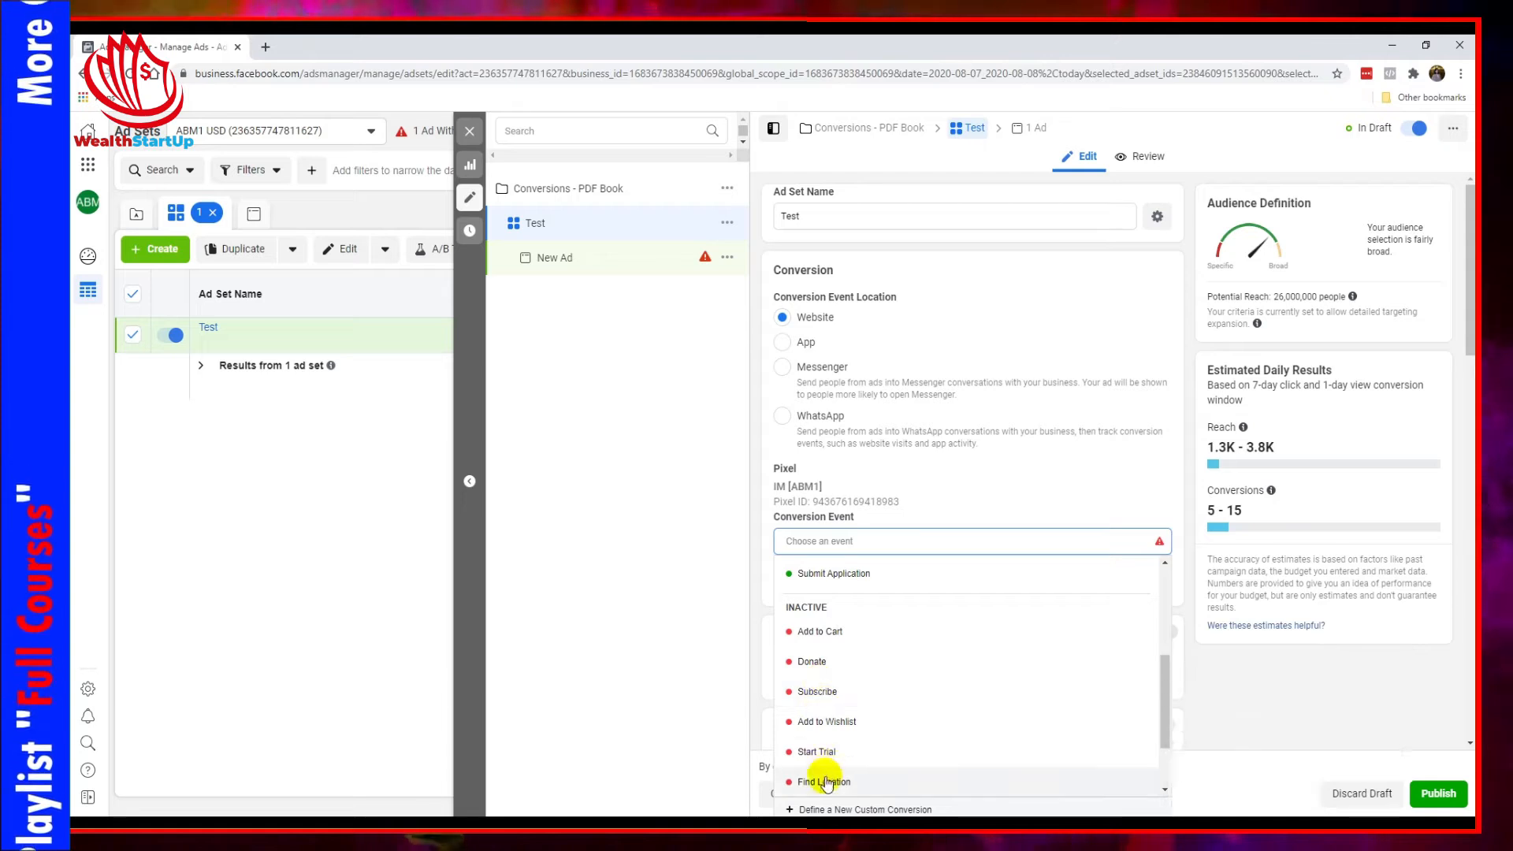
{"action": "left_click", "coordinate": [820, 645]}
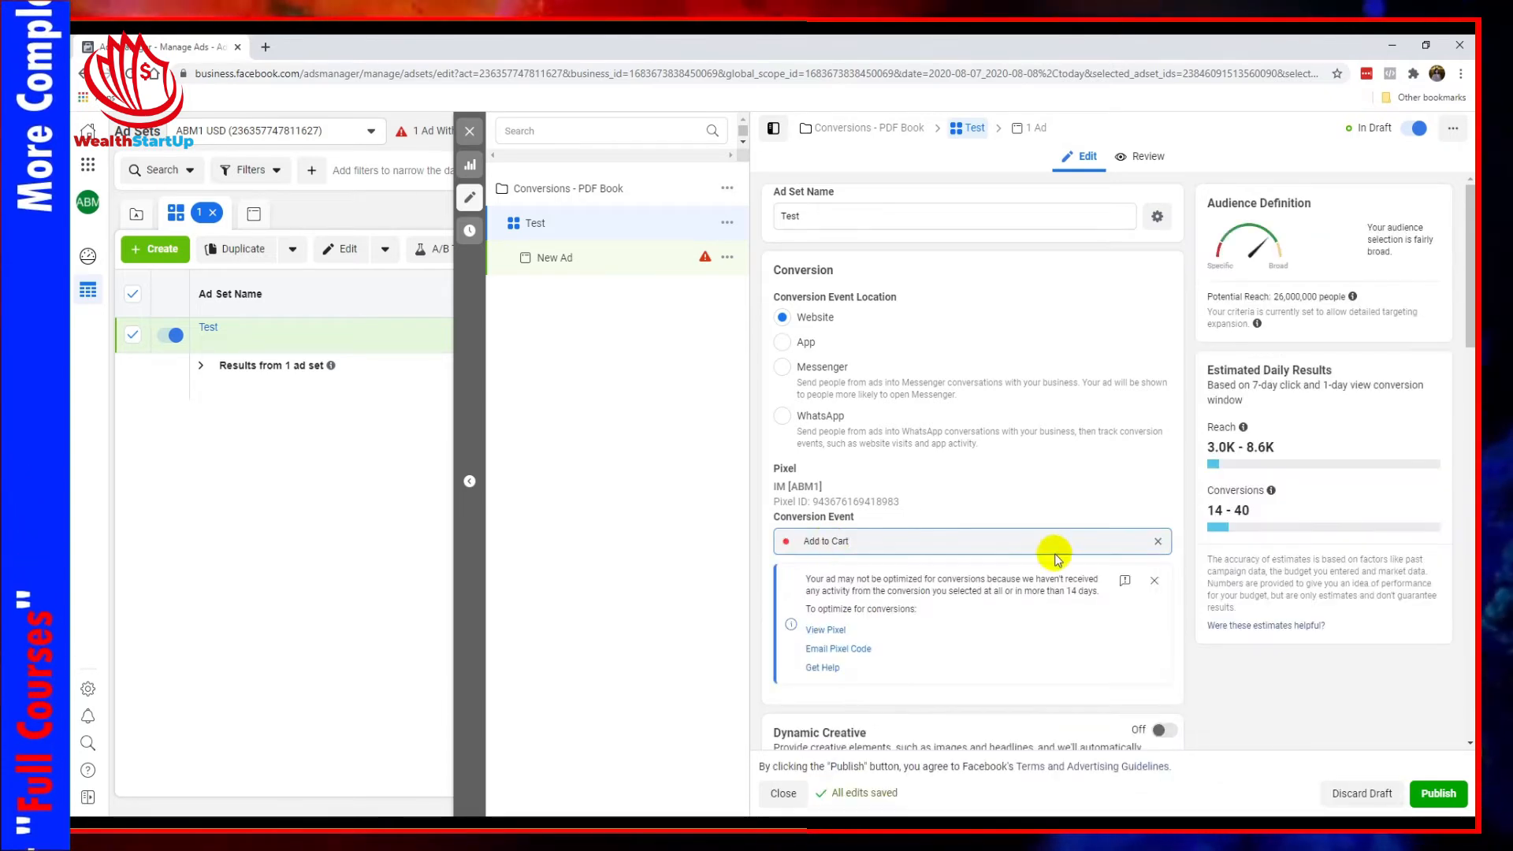
{"action": "left_click", "coordinate": [1158, 540]}
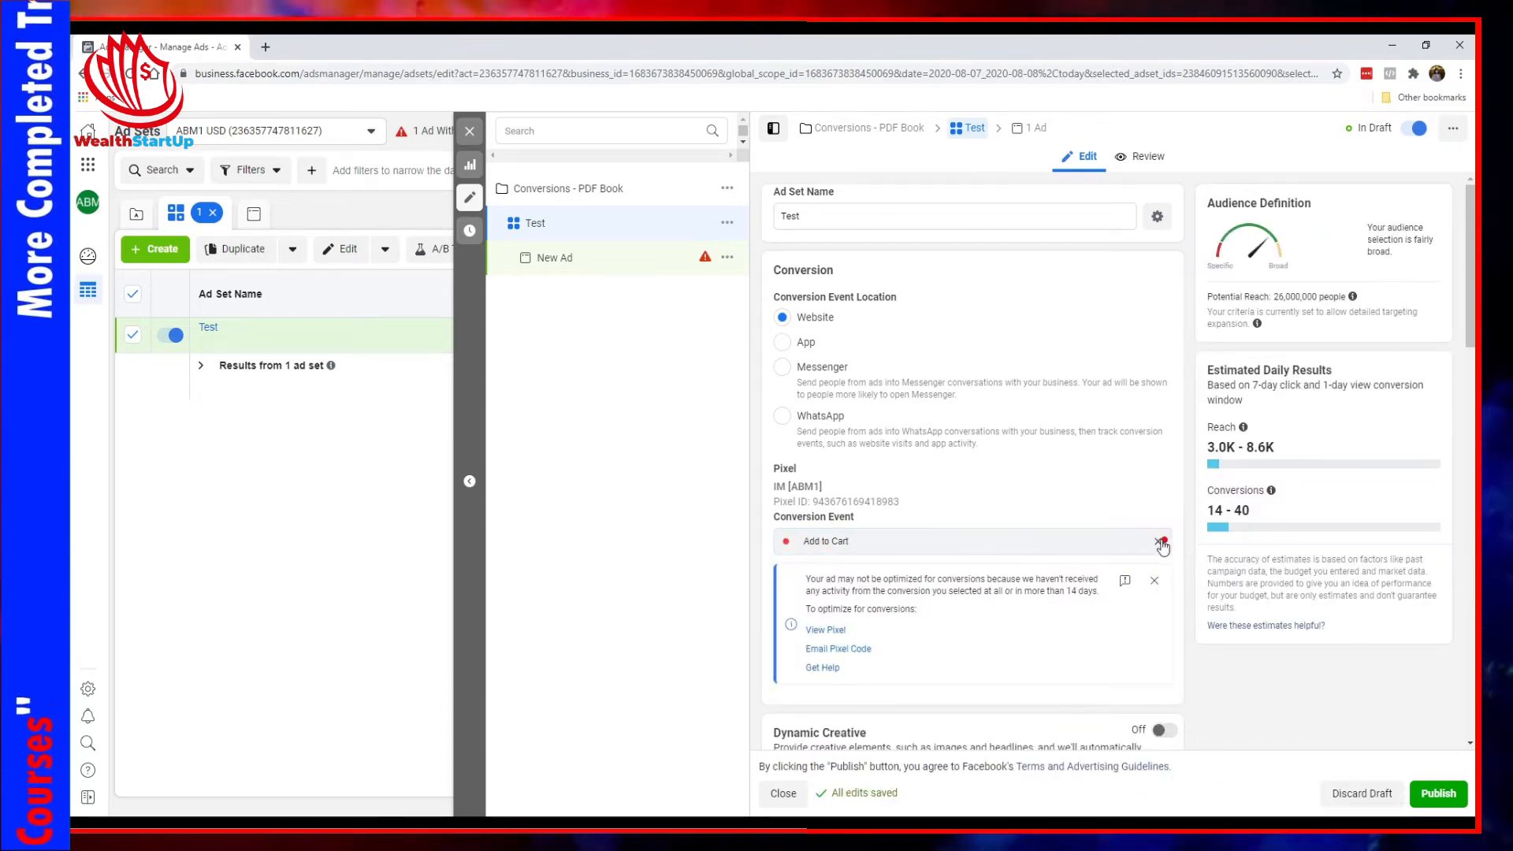
{"action": "left_click", "coordinate": [816, 708]}
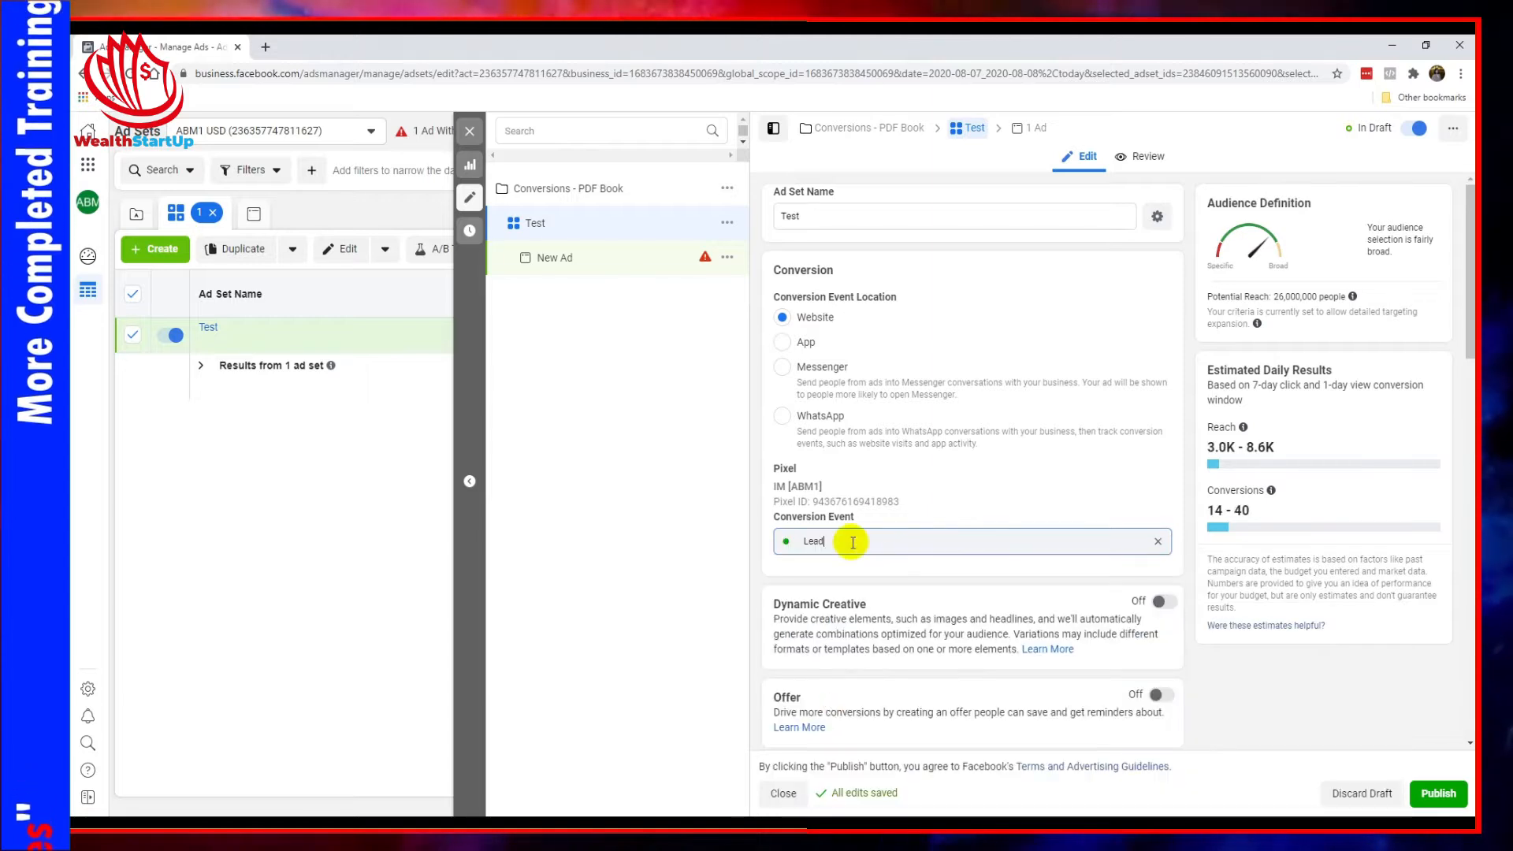
{"action": "left_click", "coordinate": [1157, 540]}
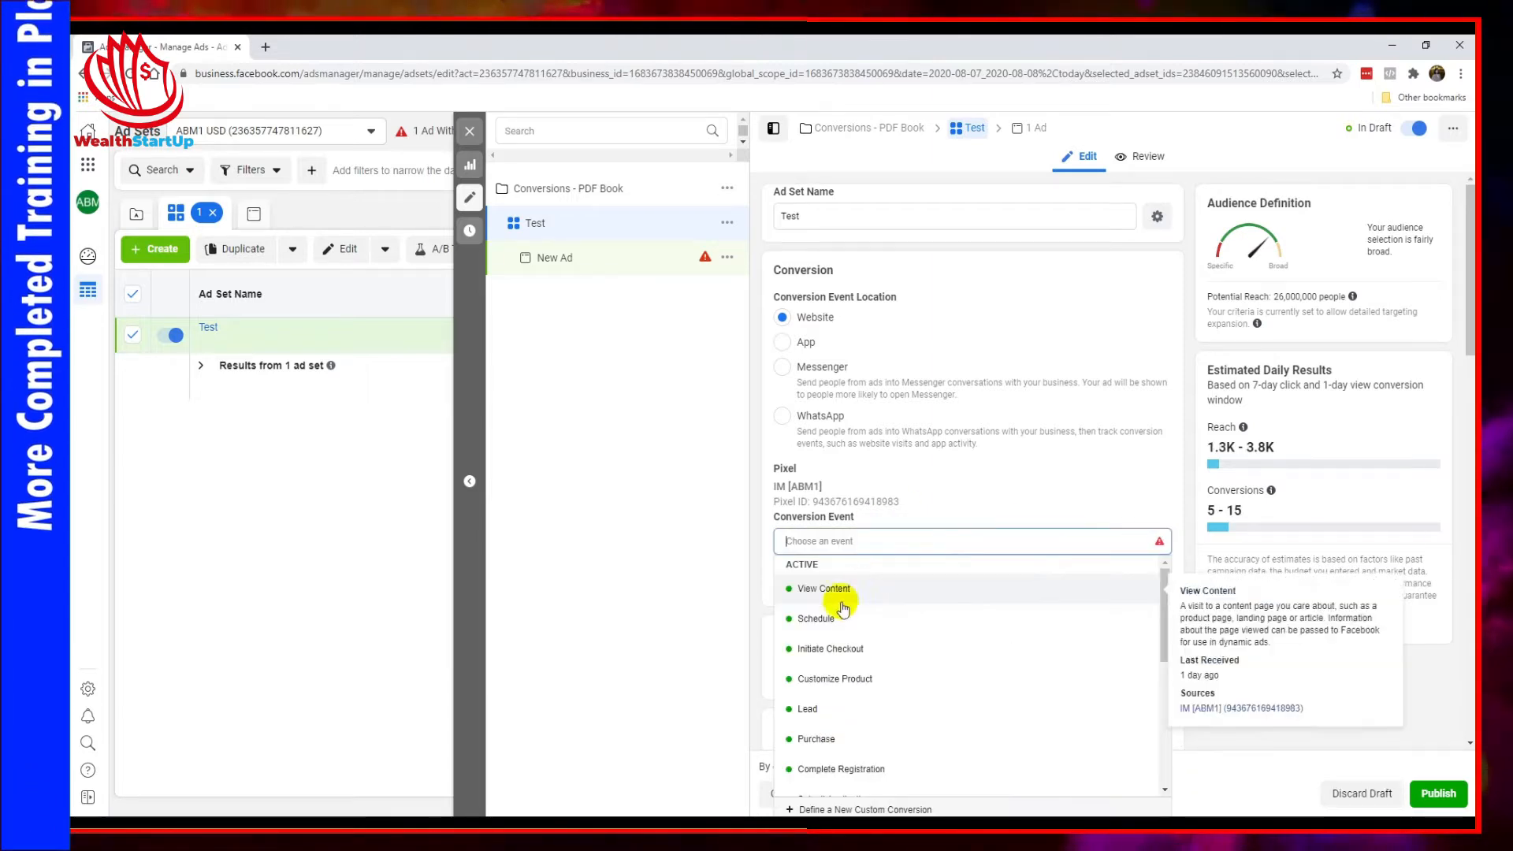
{"action": "left_click", "coordinate": [812, 738]}
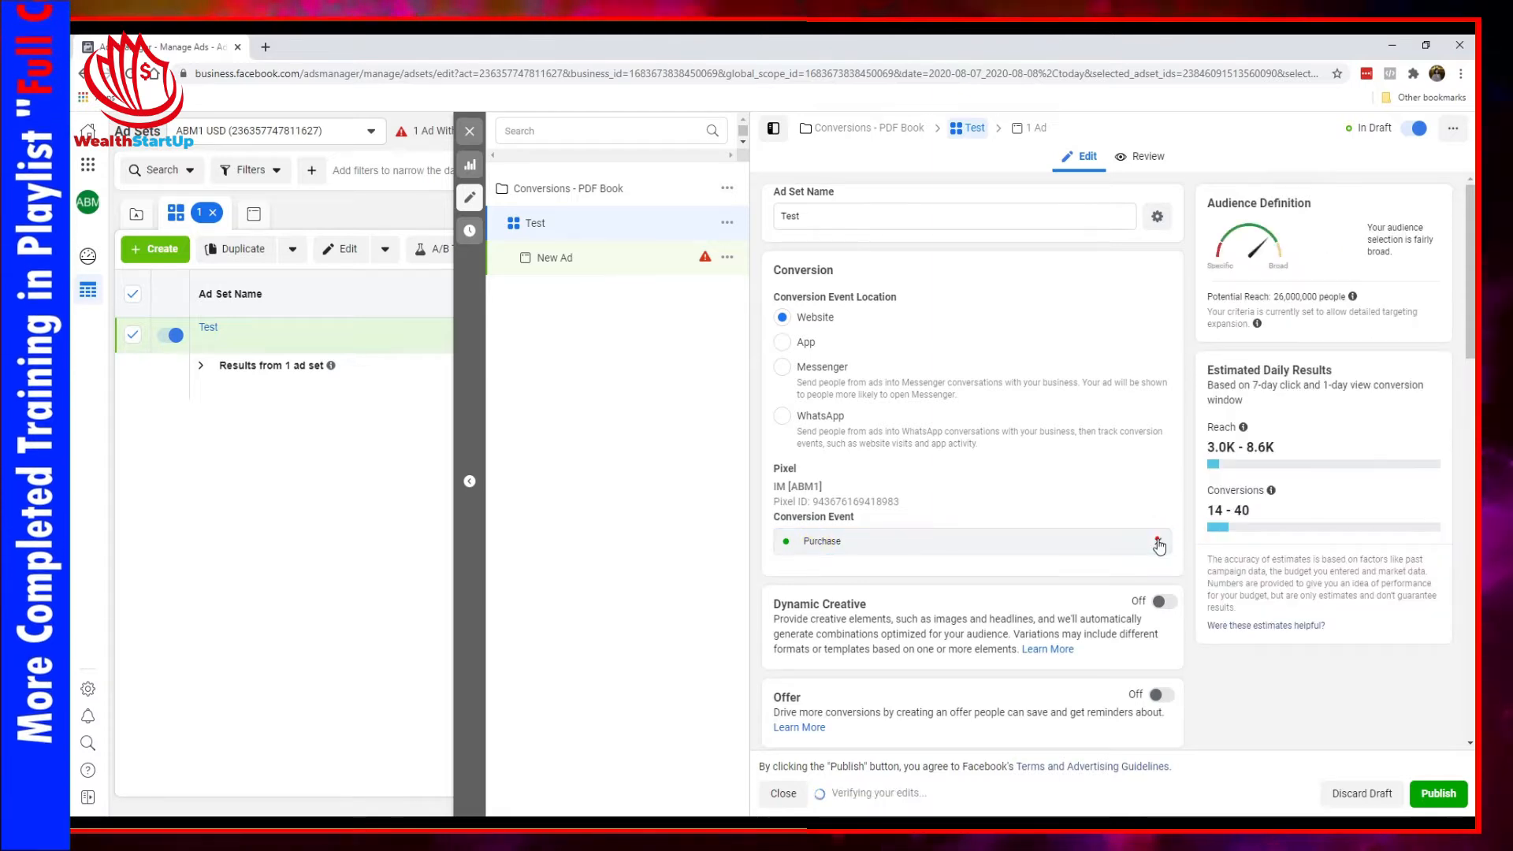
{"action": "left_click", "coordinate": [1156, 539]}
{"action": "left_click", "coordinate": [831, 709]}
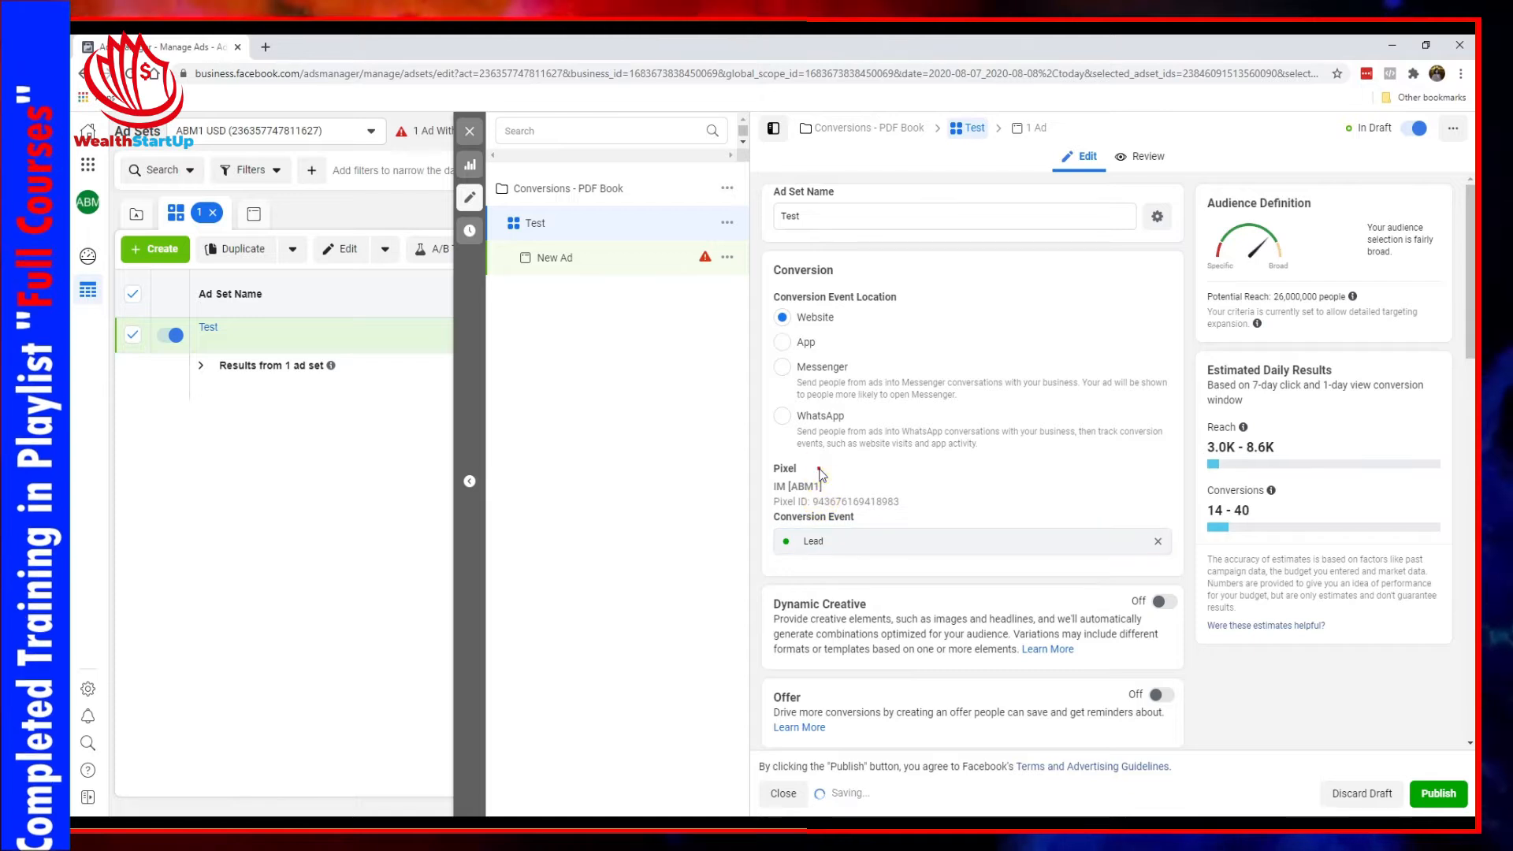
Review the ad set's Dynamic Creative, Offer, Budget & Schedule and Audience settings, including the additional scheduling options
{"action": "scroll", "coordinate": [822, 504], "scroll_direction": "down", "scroll_amount": 3}
{"action": "scroll", "coordinate": [845, 463], "scroll_direction": "down", "scroll_amount": 1}
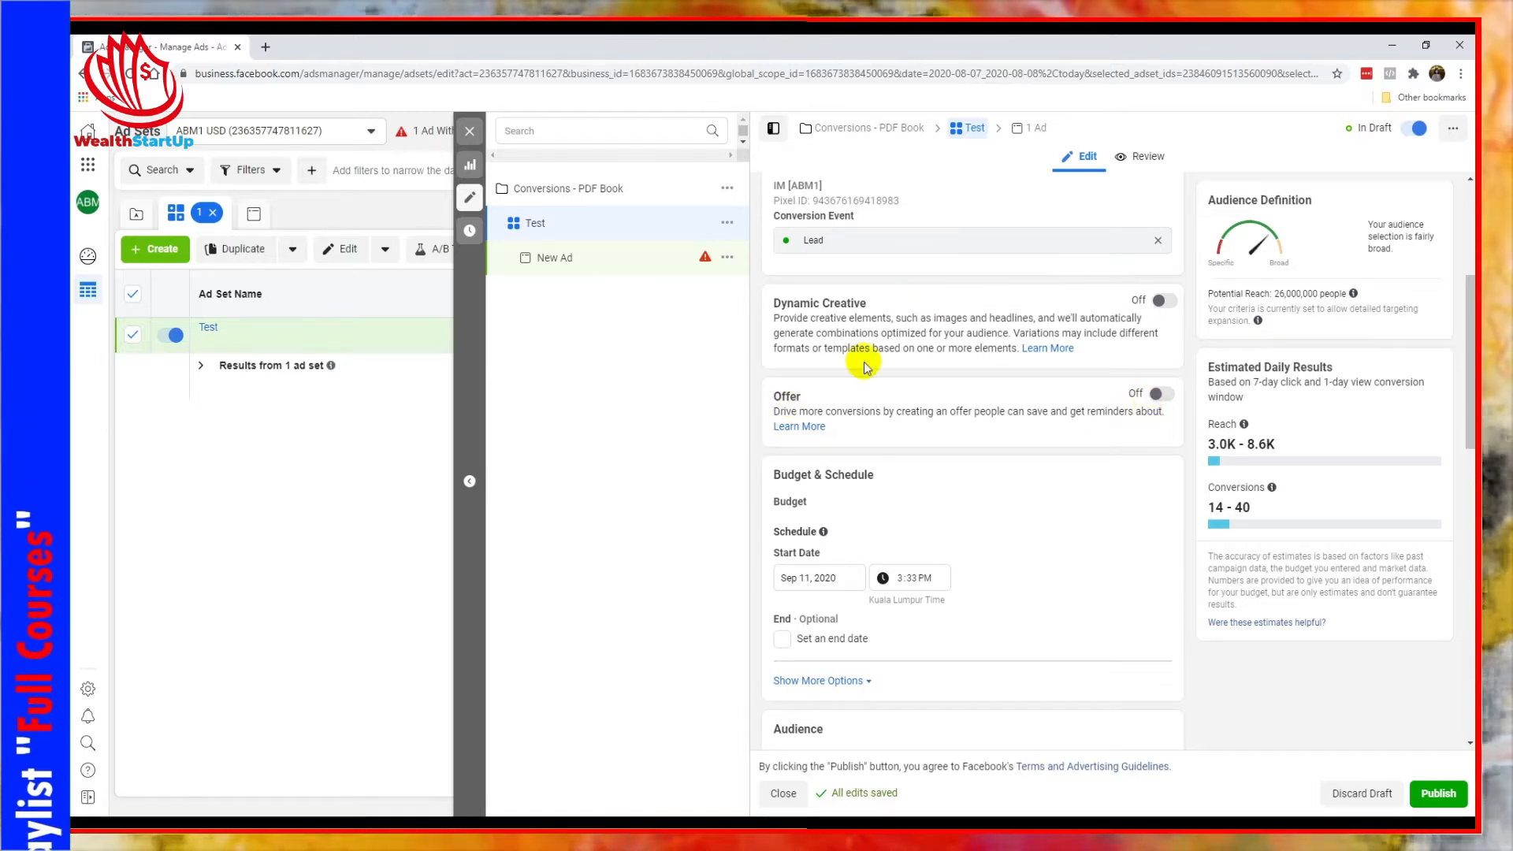
{"action": "scroll", "coordinate": [945, 485], "scroll_direction": "down", "scroll_amount": 1}
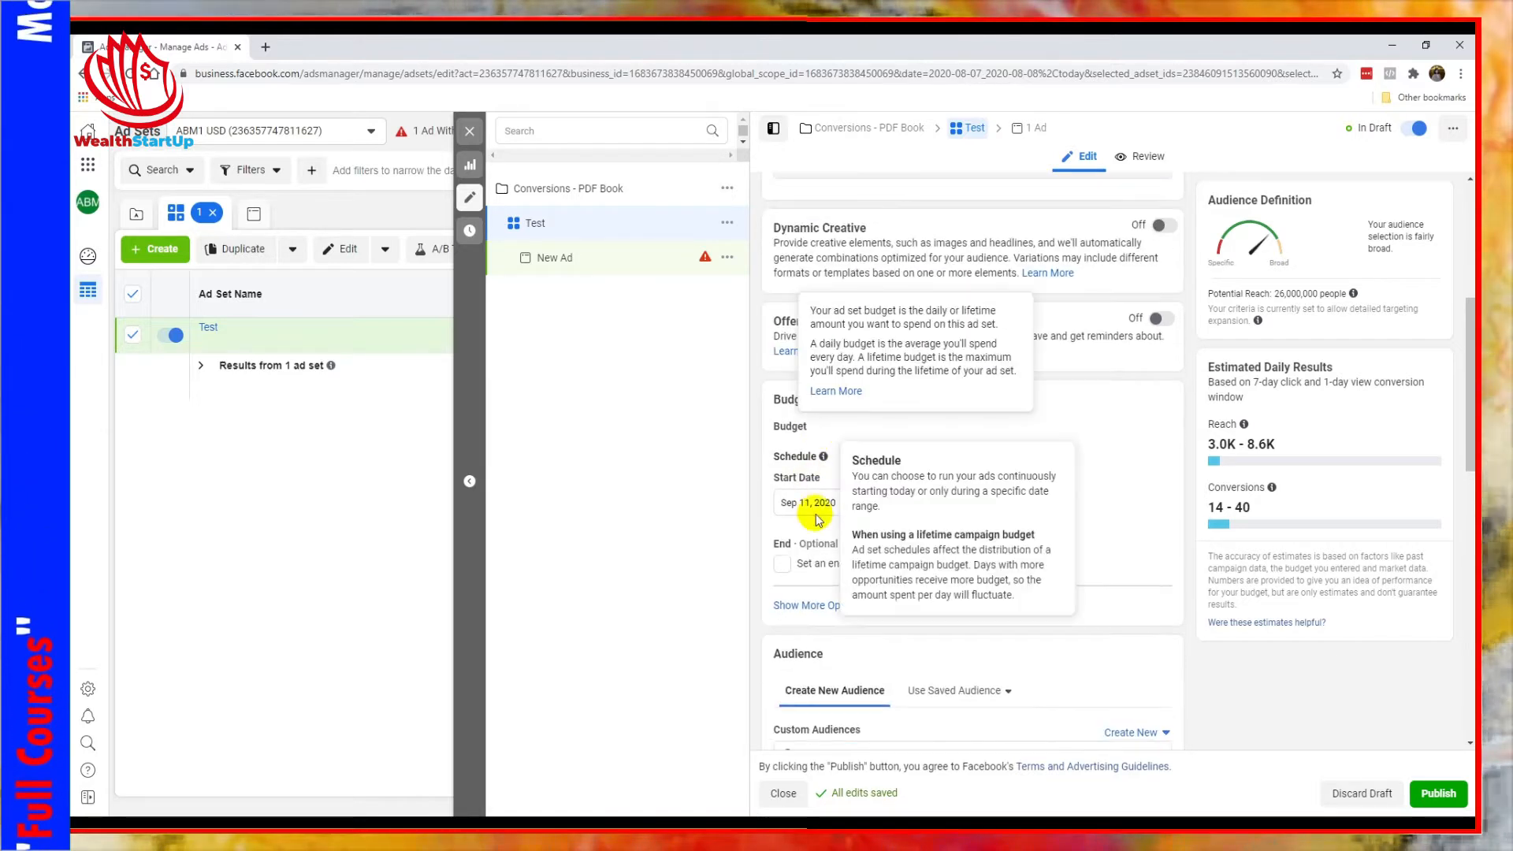
{"action": "scroll", "coordinate": [817, 516], "scroll_direction": "down", "scroll_amount": 1}
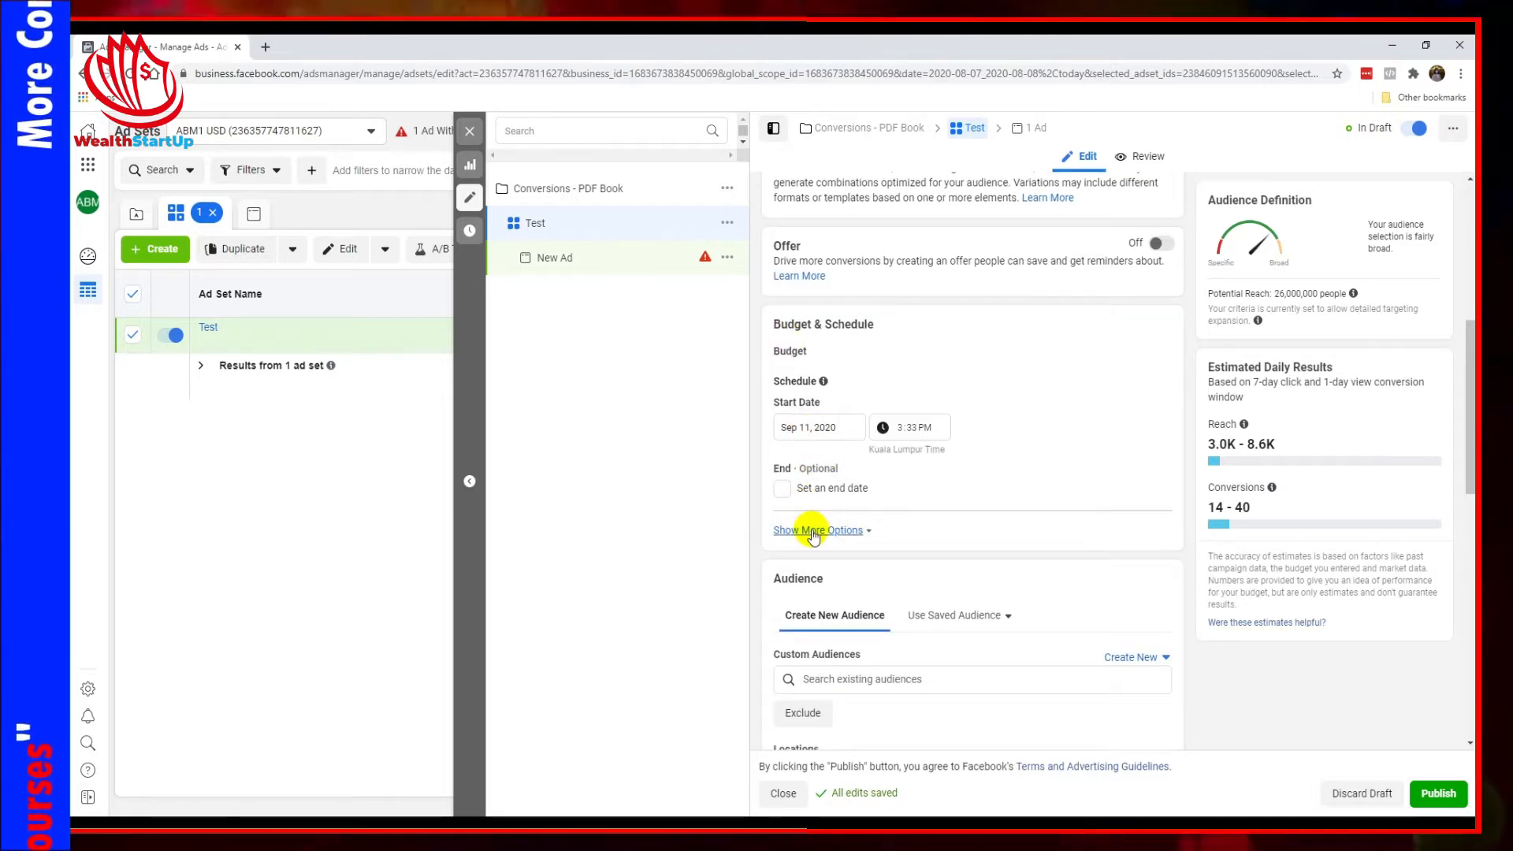
{"action": "left_click", "coordinate": [812, 533]}
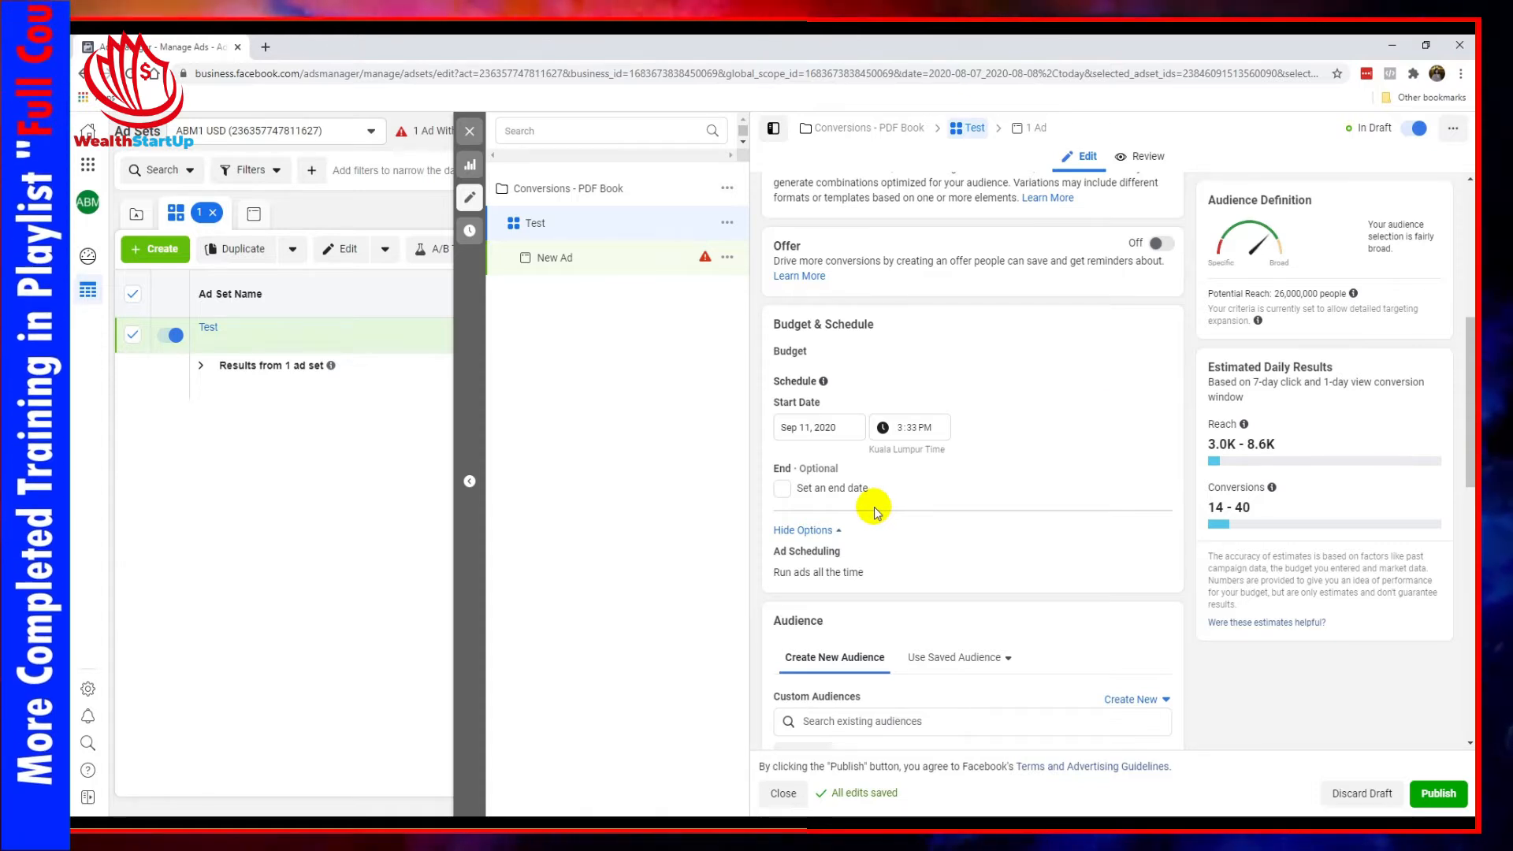
{"action": "scroll", "coordinate": [1003, 465], "scroll_direction": "down", "scroll_amount": 4}
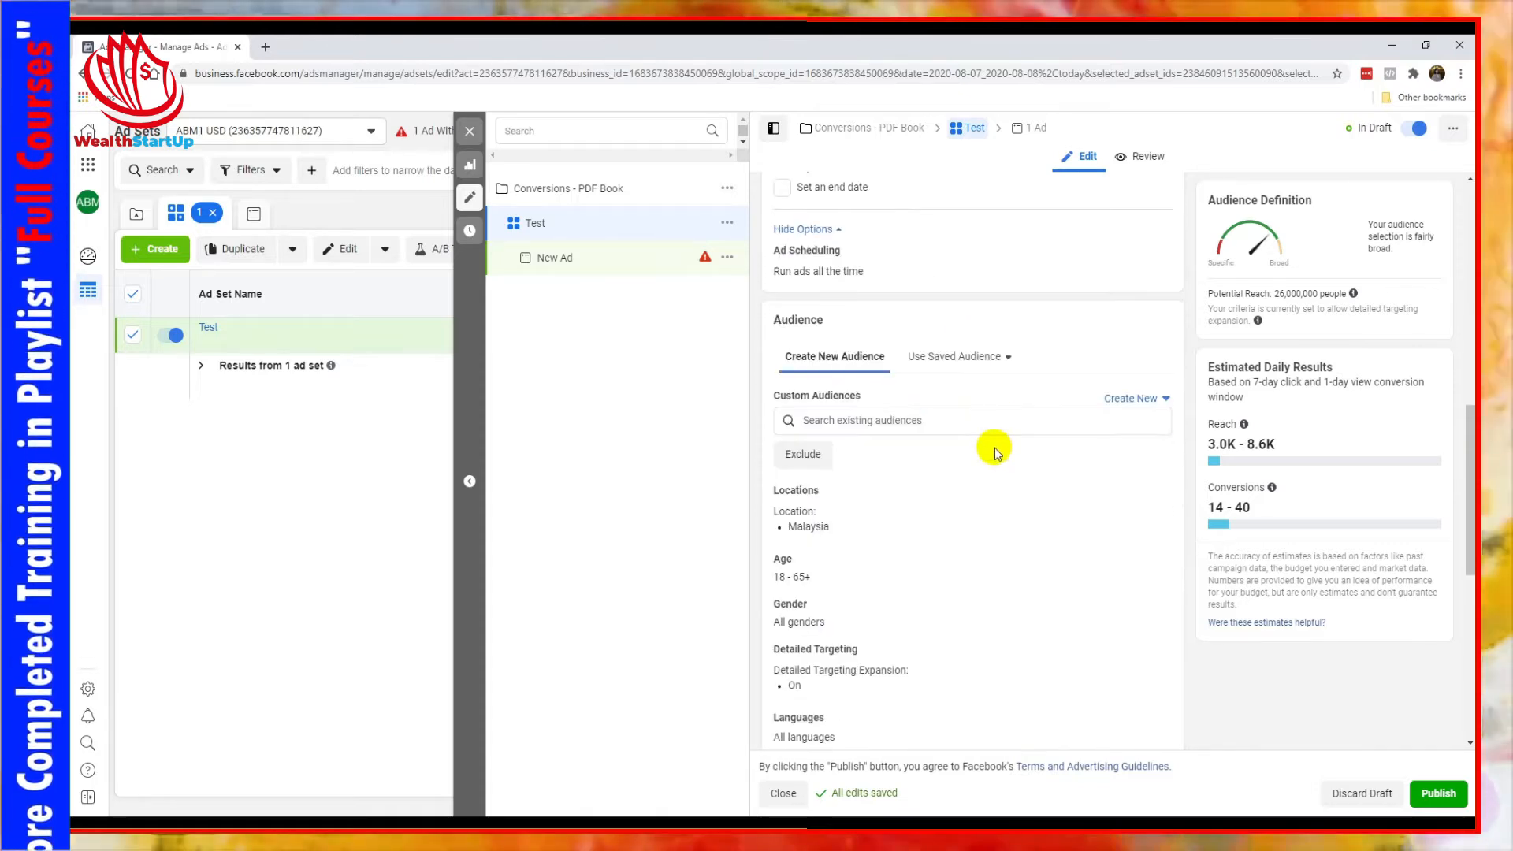
{"action": "scroll", "coordinate": [995, 453], "scroll_direction": "down", "scroll_amount": 1}
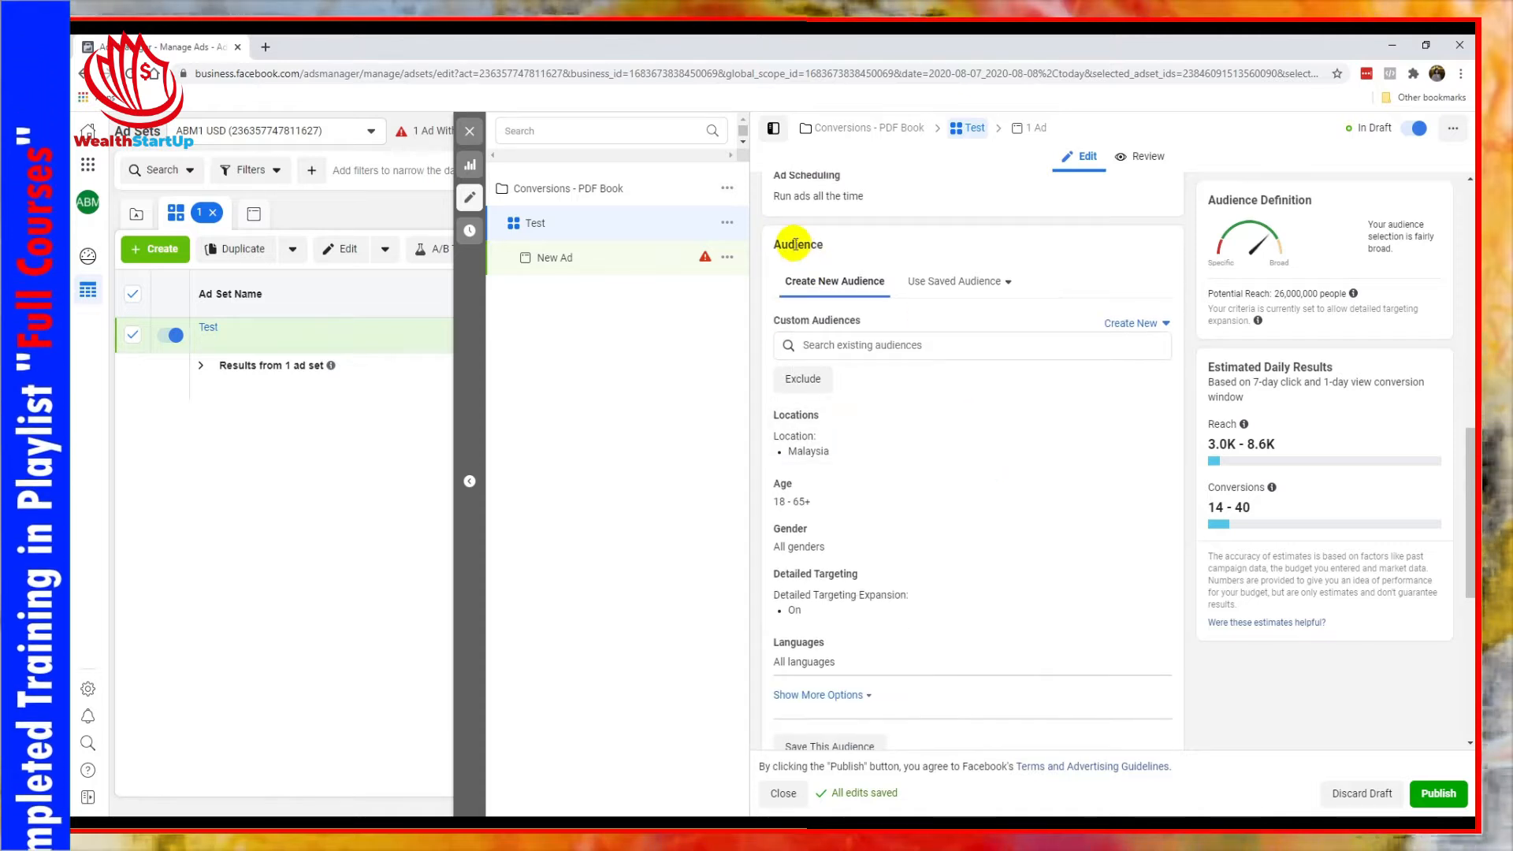
{"action": "scroll", "coordinate": [847, 426], "scroll_direction": "down", "scroll_amount": 1}
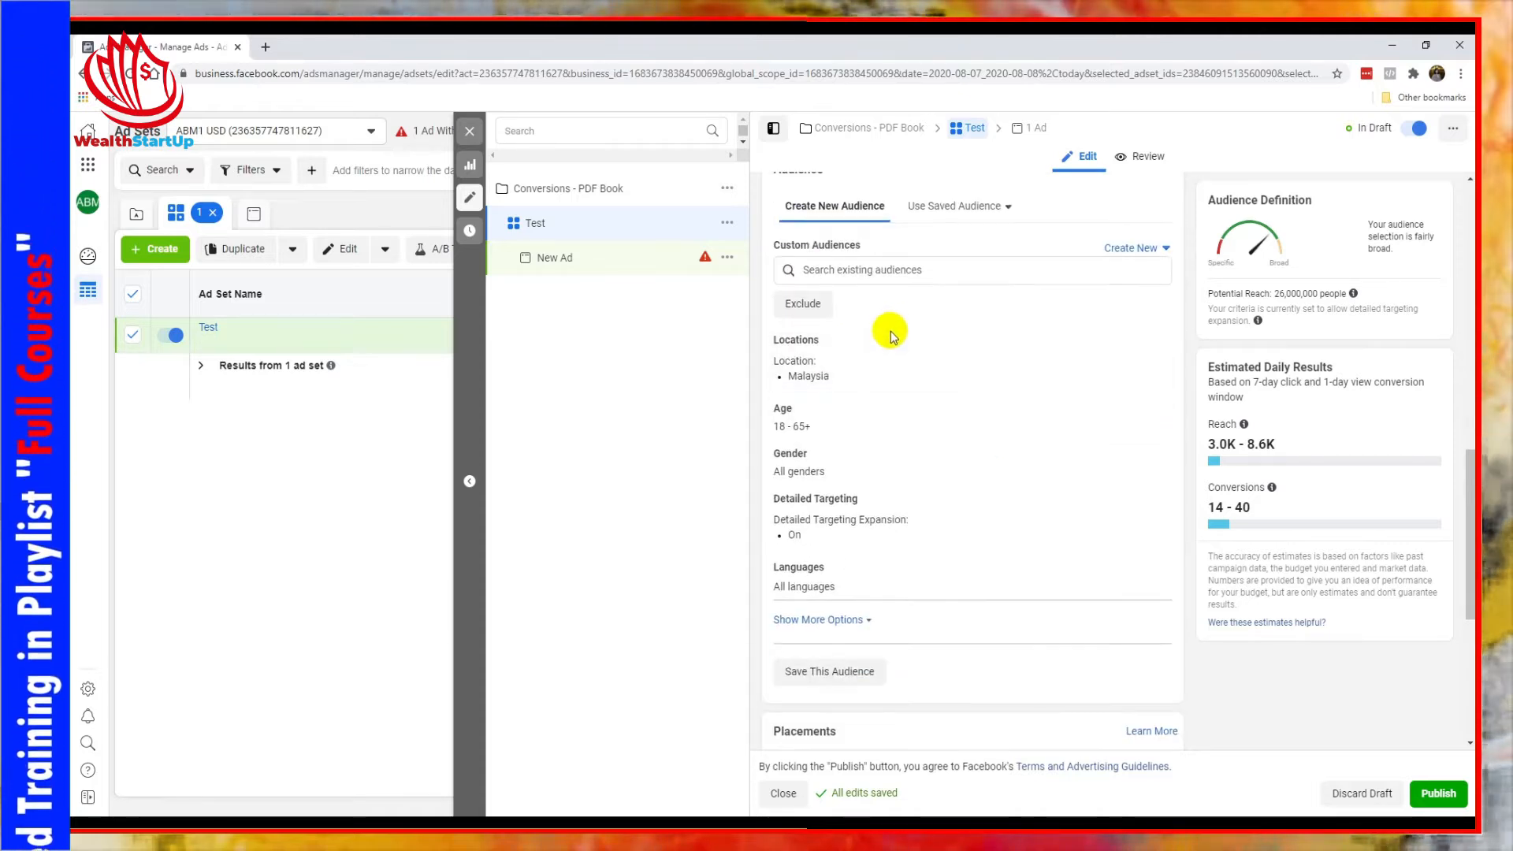
Replace Malaysia with United States as the audience's targeted location
{"action": "scroll", "coordinate": [891, 335], "scroll_direction": "up", "scroll_amount": 1}
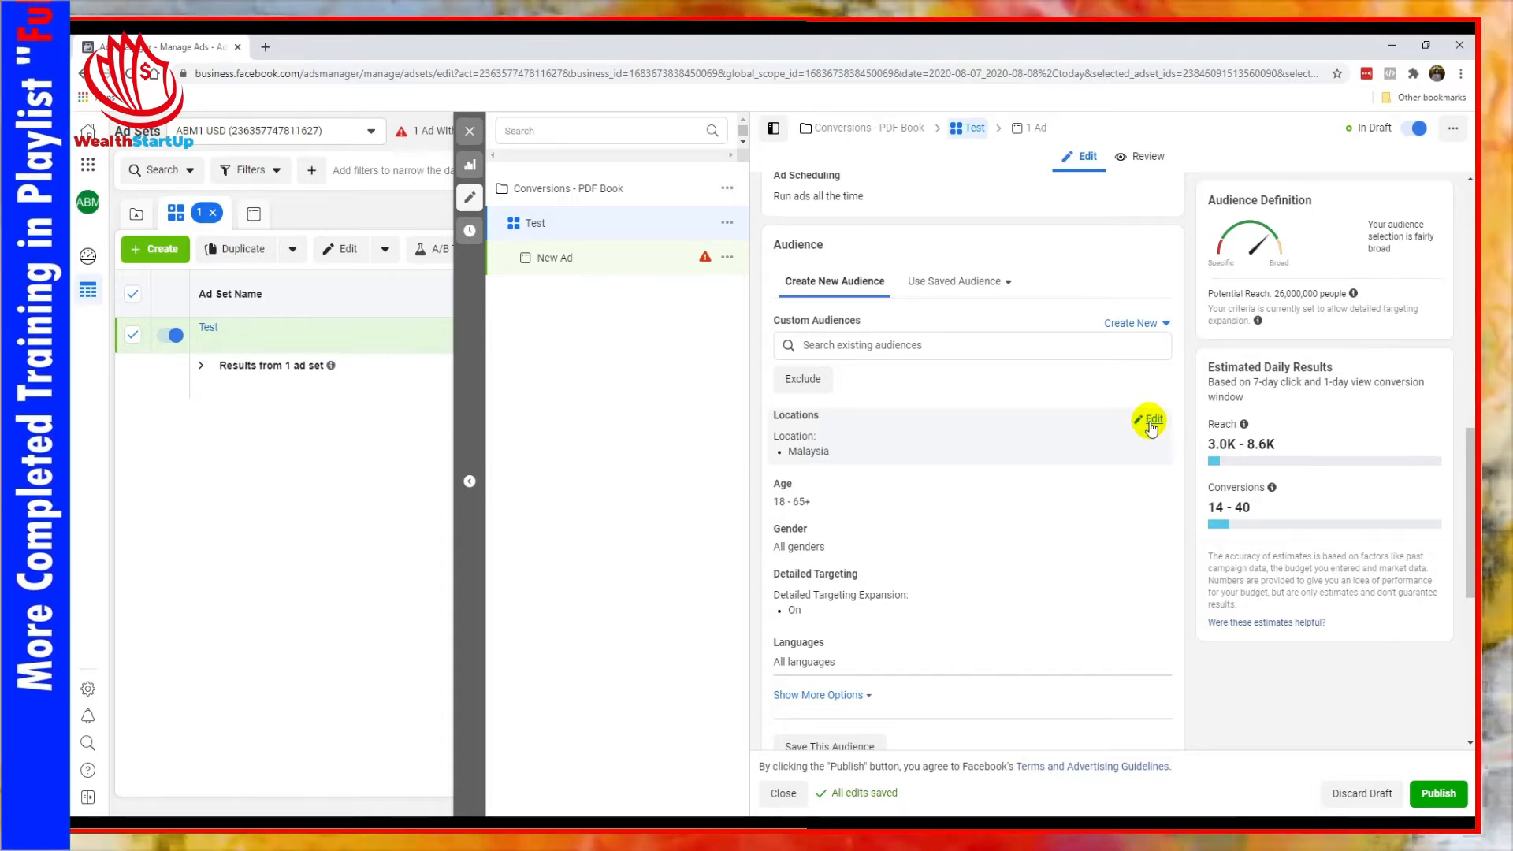
{"action": "left_click", "coordinate": [1152, 421]}
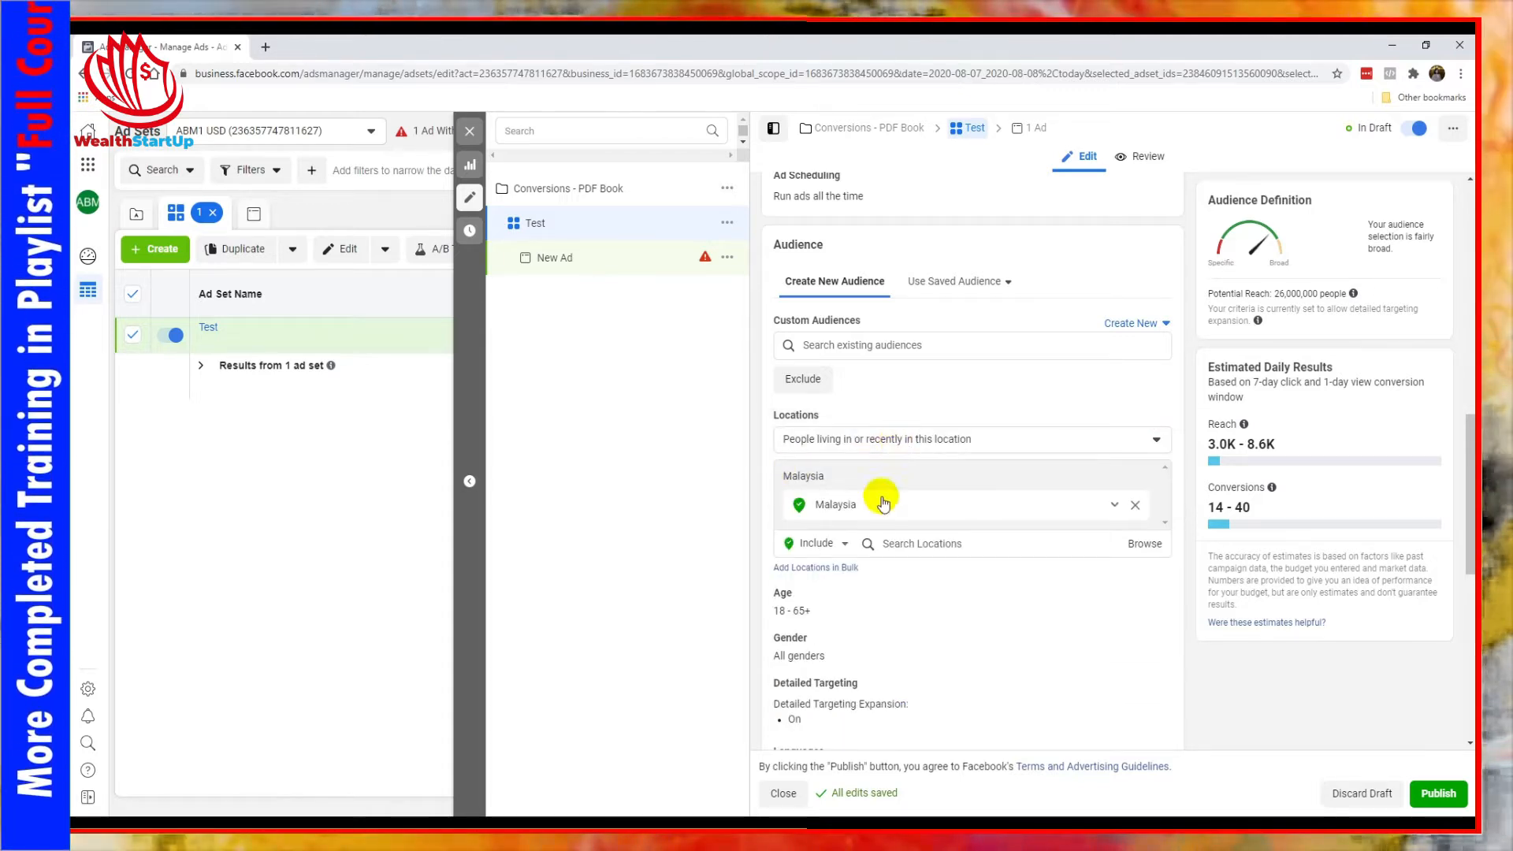
{"action": "left_click", "coordinate": [1133, 504]}
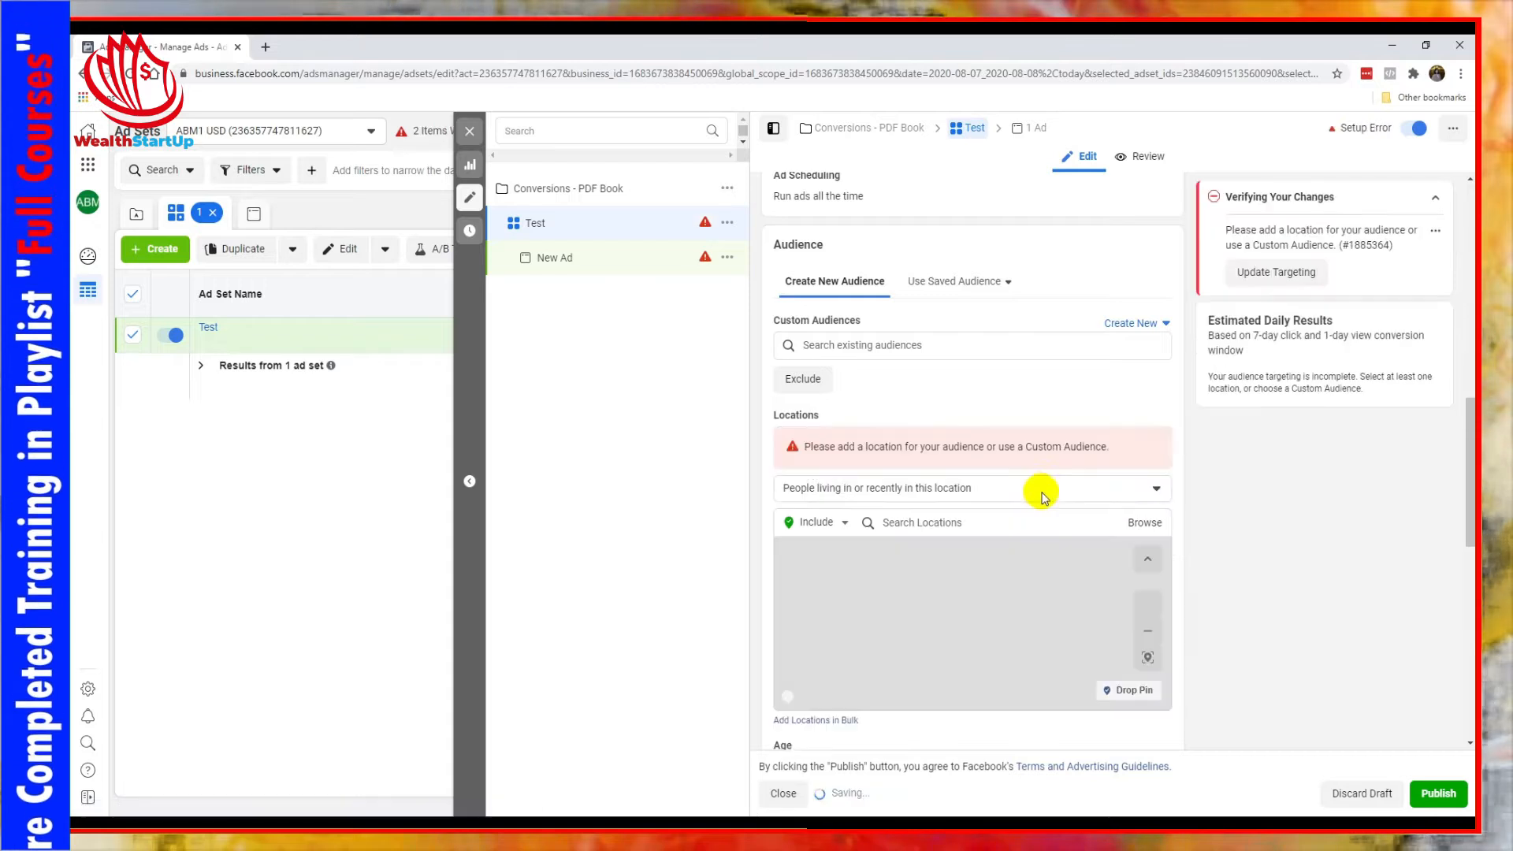
{"action": "left_click", "coordinate": [1020, 520]}
{"action": "type", "text": "united states"}
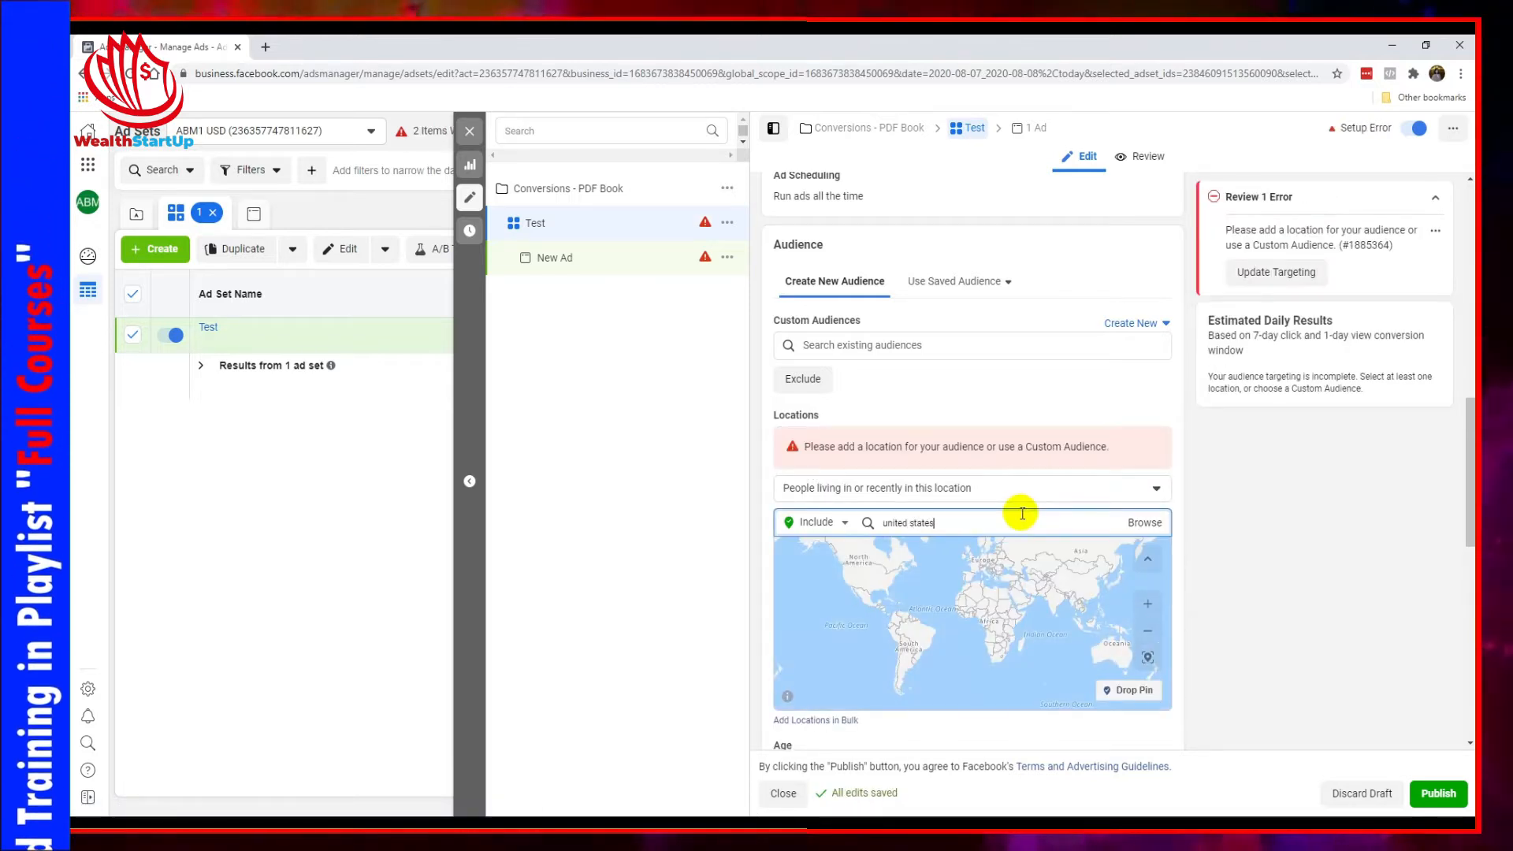
{"action": "left_click", "coordinate": [995, 556]}
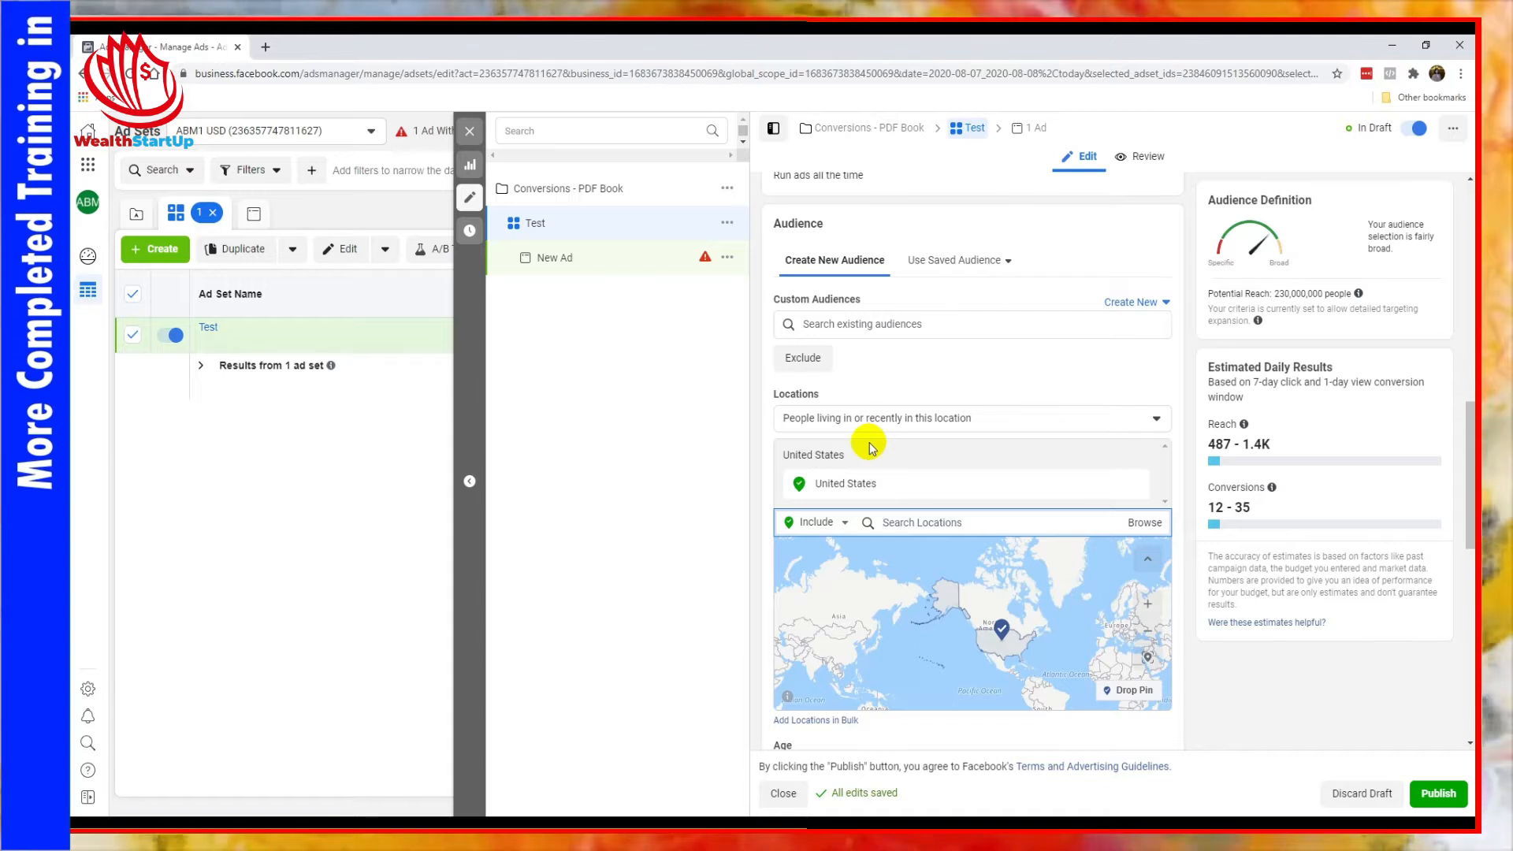
Limit the location targeting to "People living in this location" and review the alternative location options
{"action": "scroll", "coordinate": [887, 386], "scroll_direction": "down", "scroll_amount": 1}
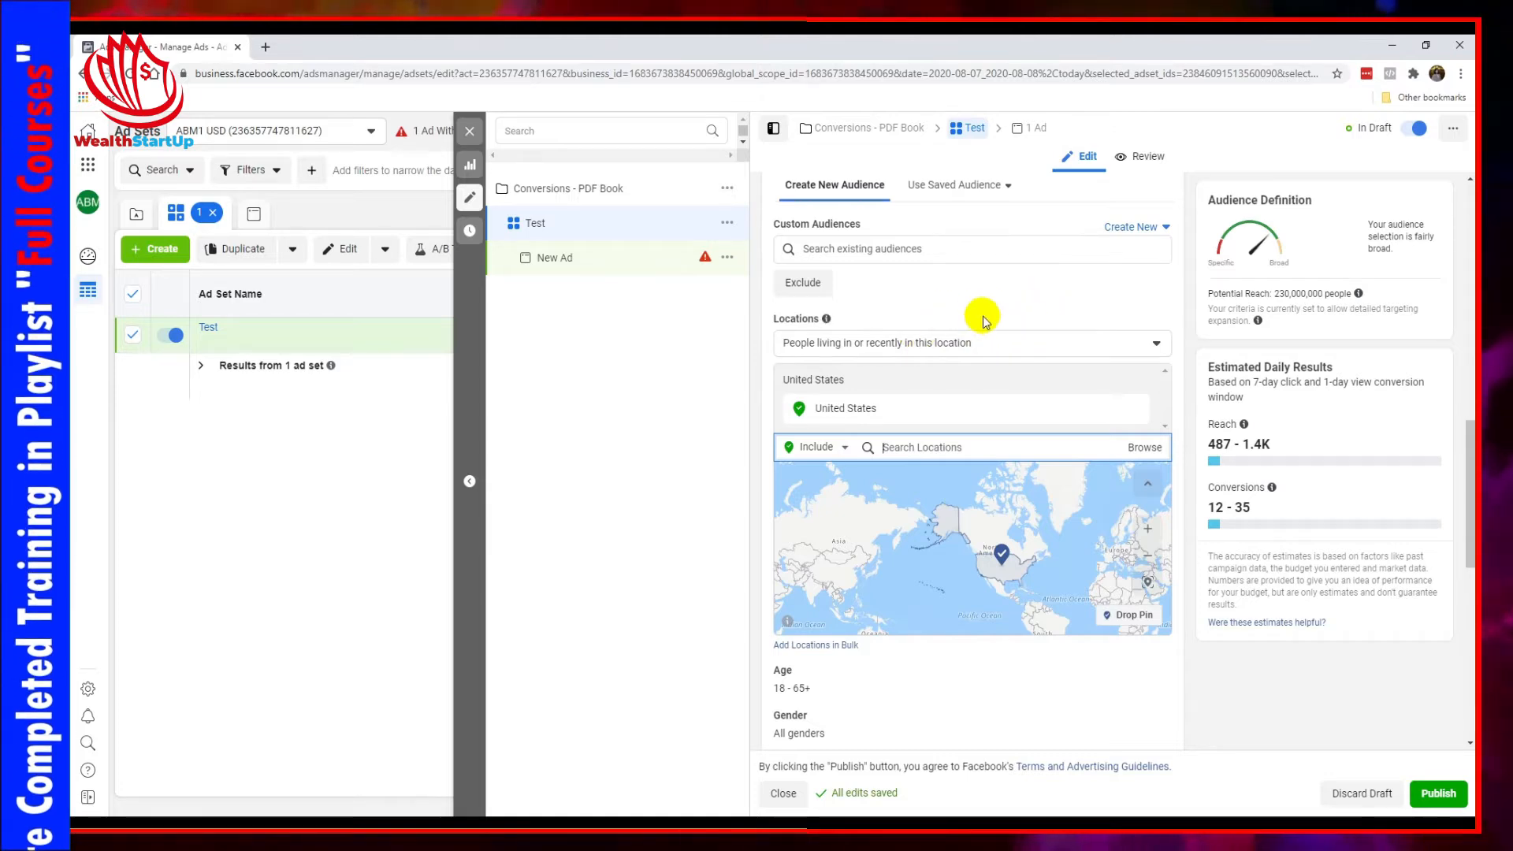
{"action": "left_click", "coordinate": [914, 349]}
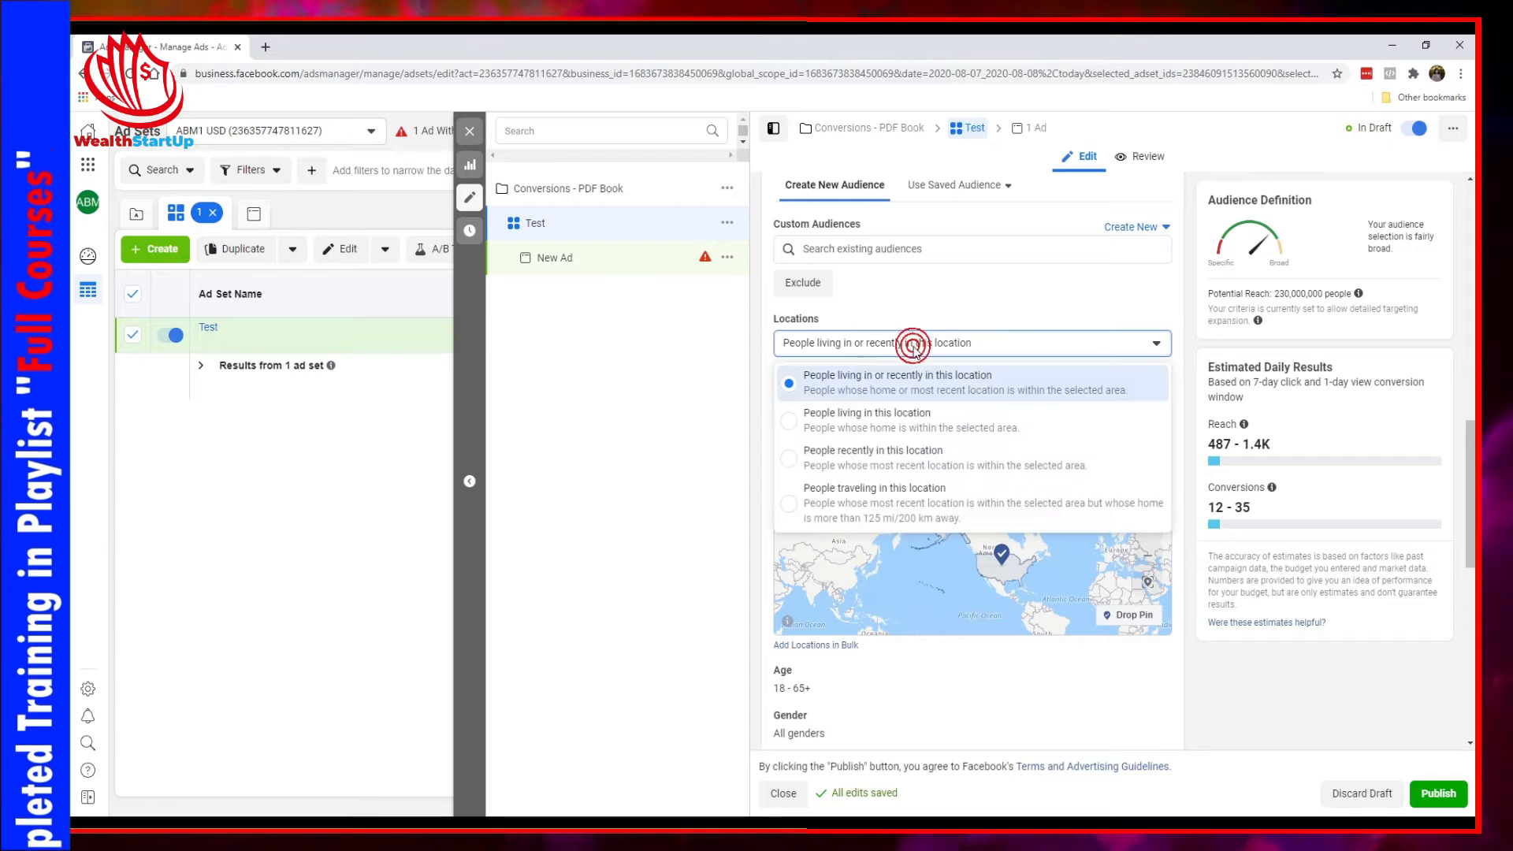
{"action": "left_click", "coordinate": [907, 348]}
{"action": "left_click", "coordinate": [832, 349]}
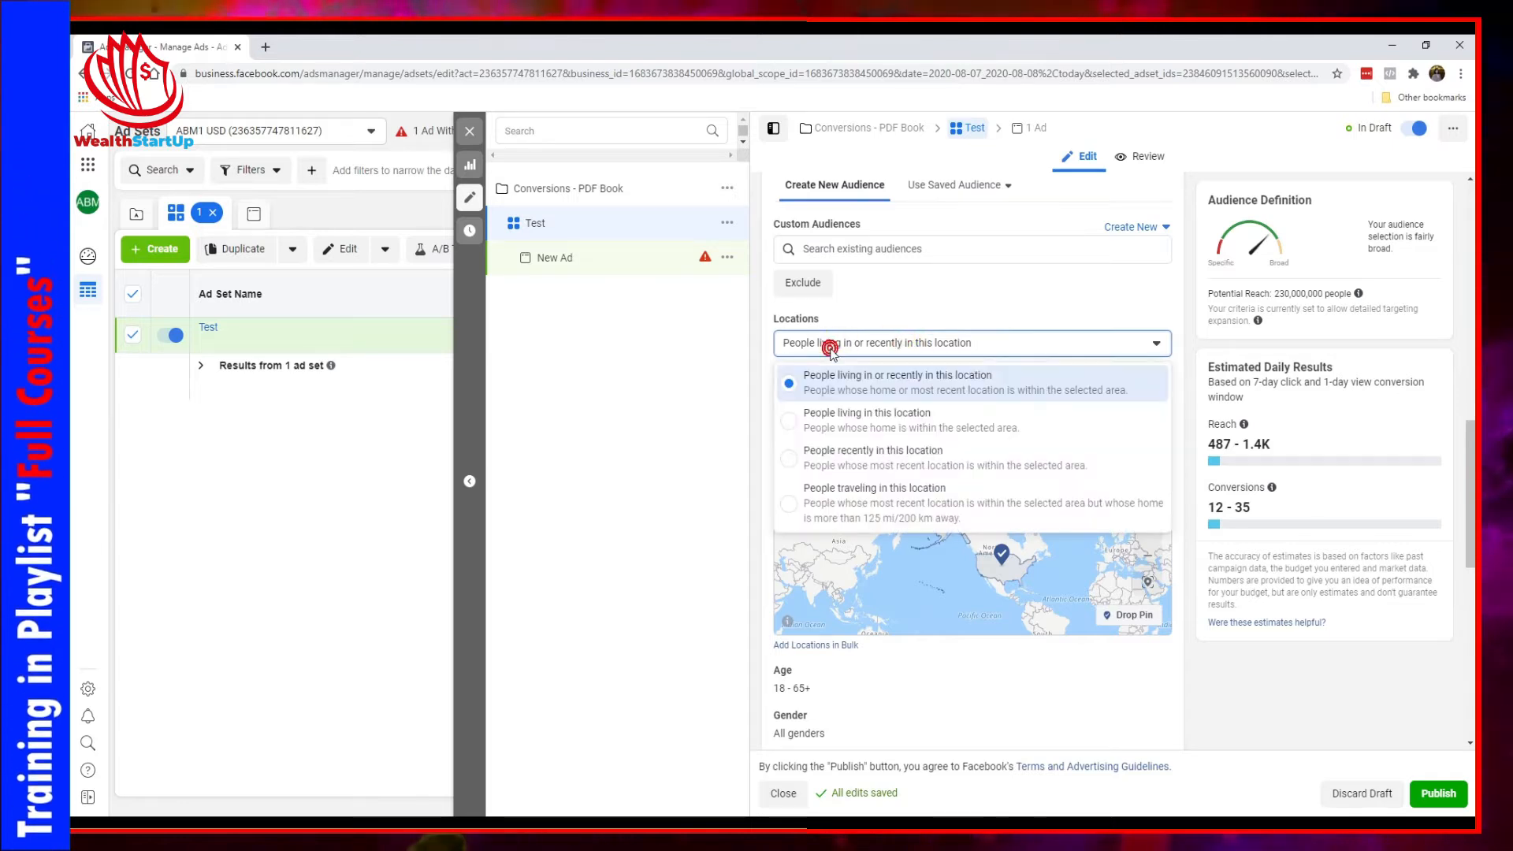
{"action": "left_click", "coordinate": [916, 423]}
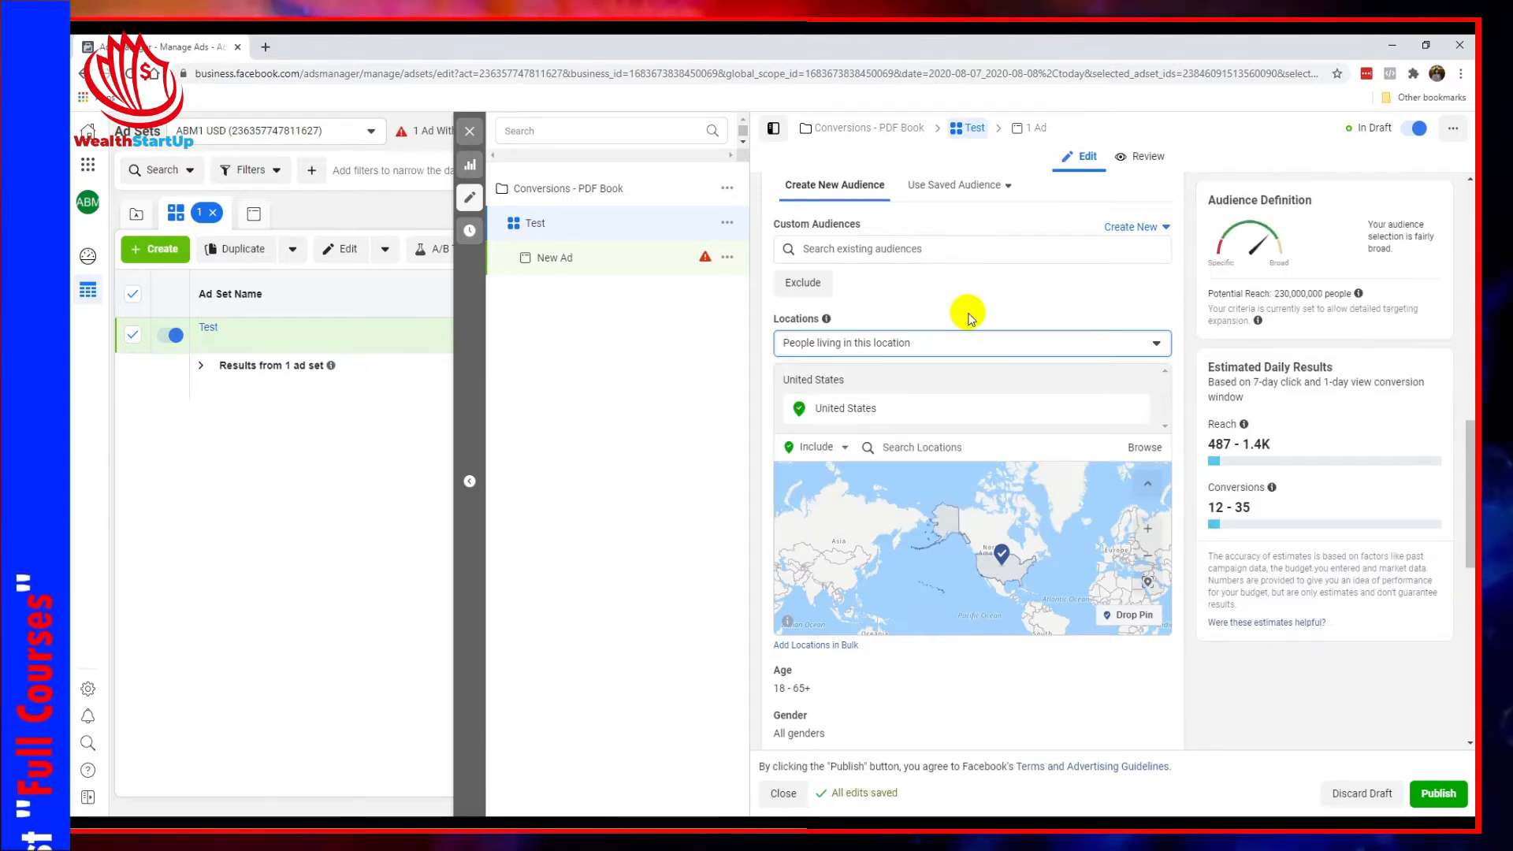
{"action": "left_click", "coordinate": [935, 344]}
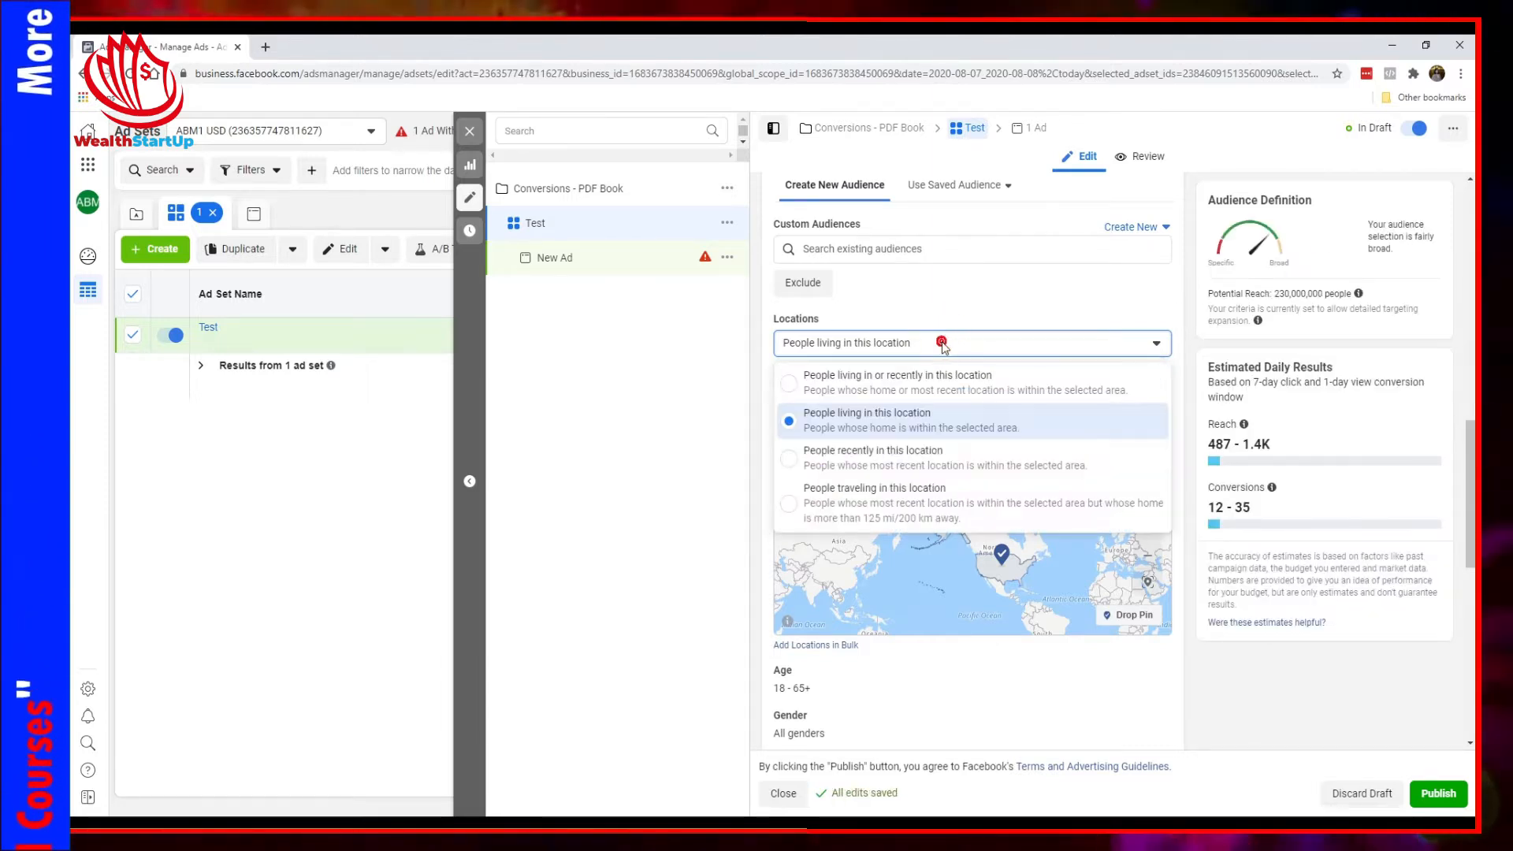
{"action": "left_click", "coordinate": [943, 320]}
{"action": "left_click", "coordinate": [955, 337]}
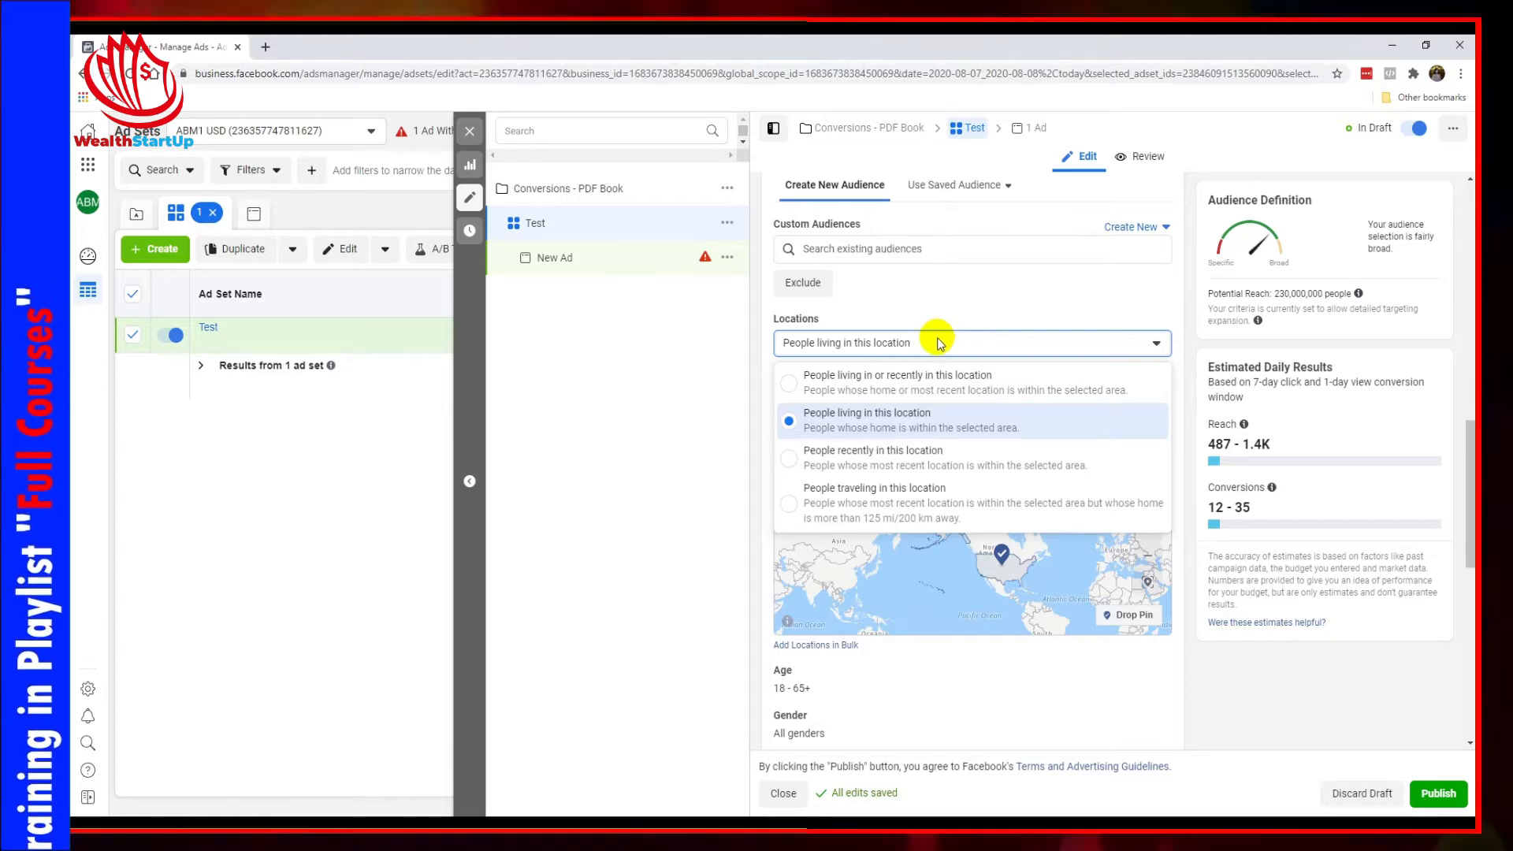
Try "People living in or recently in this location" as the location targeting, restoring "People living in this location"
{"action": "left_click", "coordinate": [932, 375]}
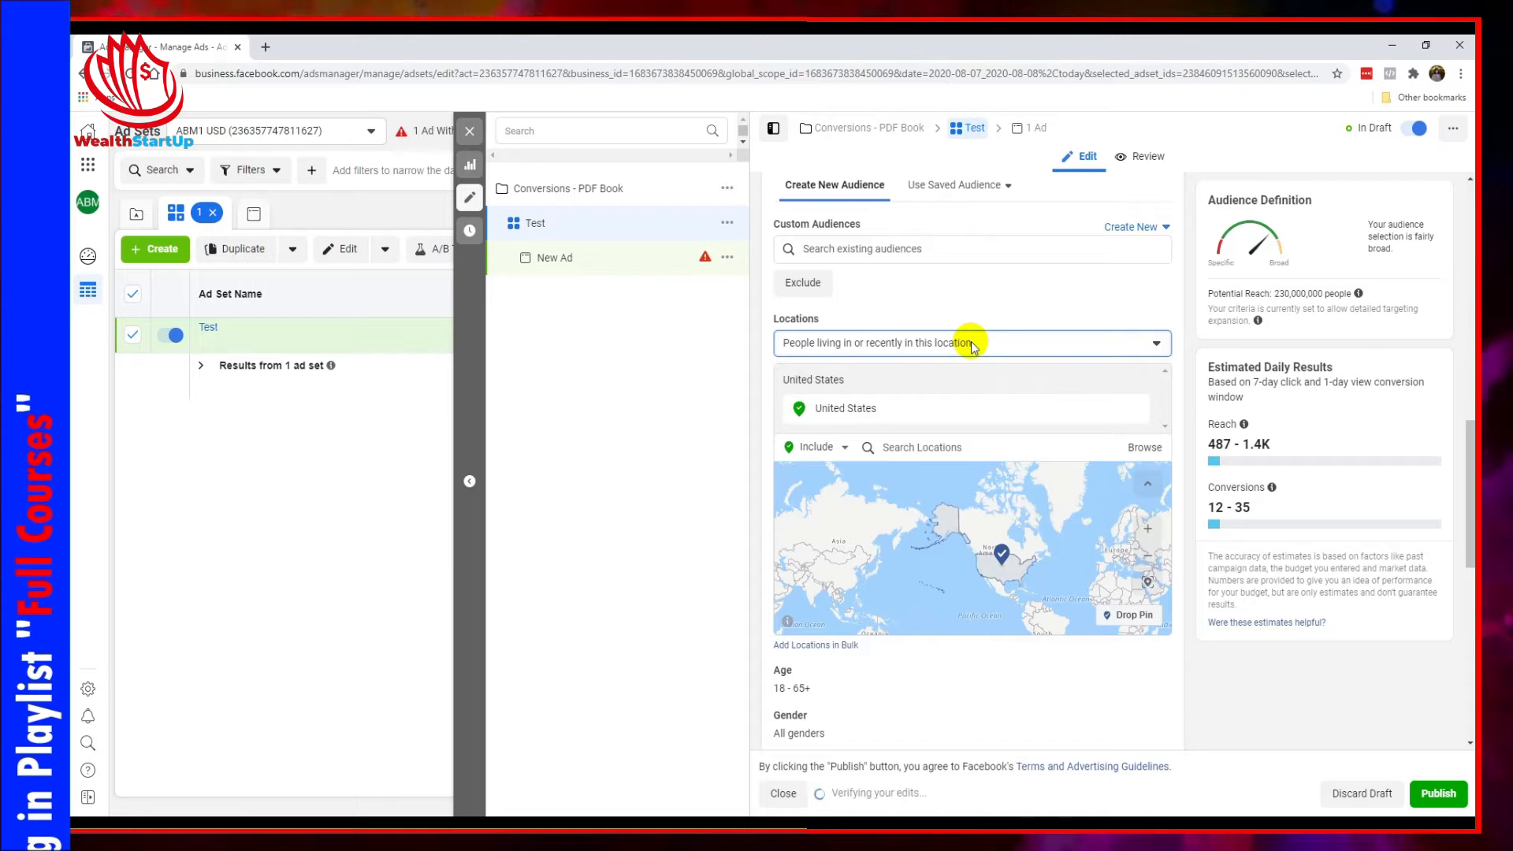
{"action": "left_click", "coordinate": [972, 343]}
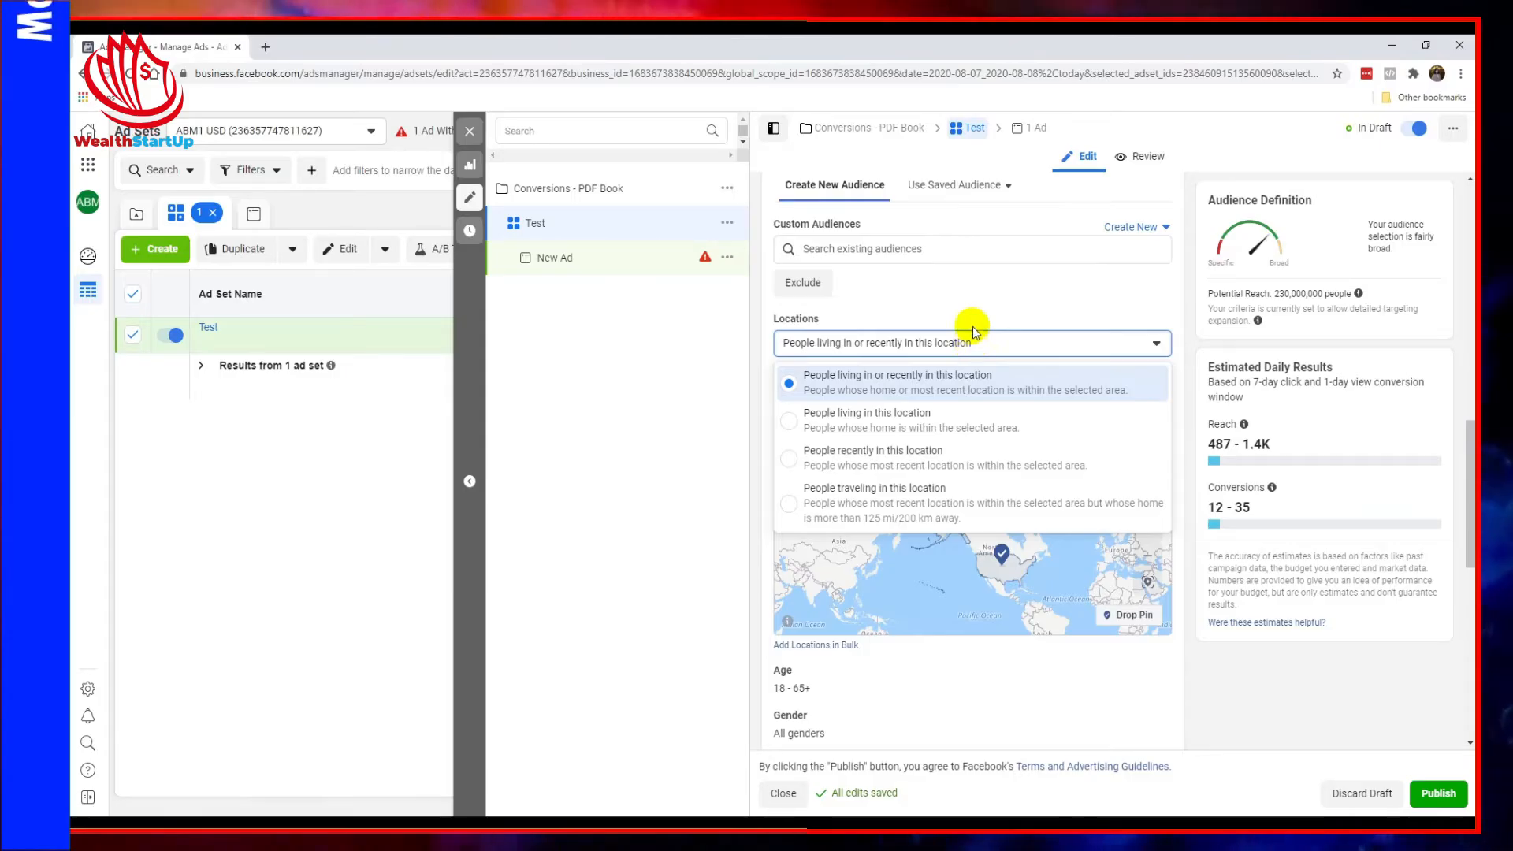
{"action": "left_click", "coordinate": [882, 414]}
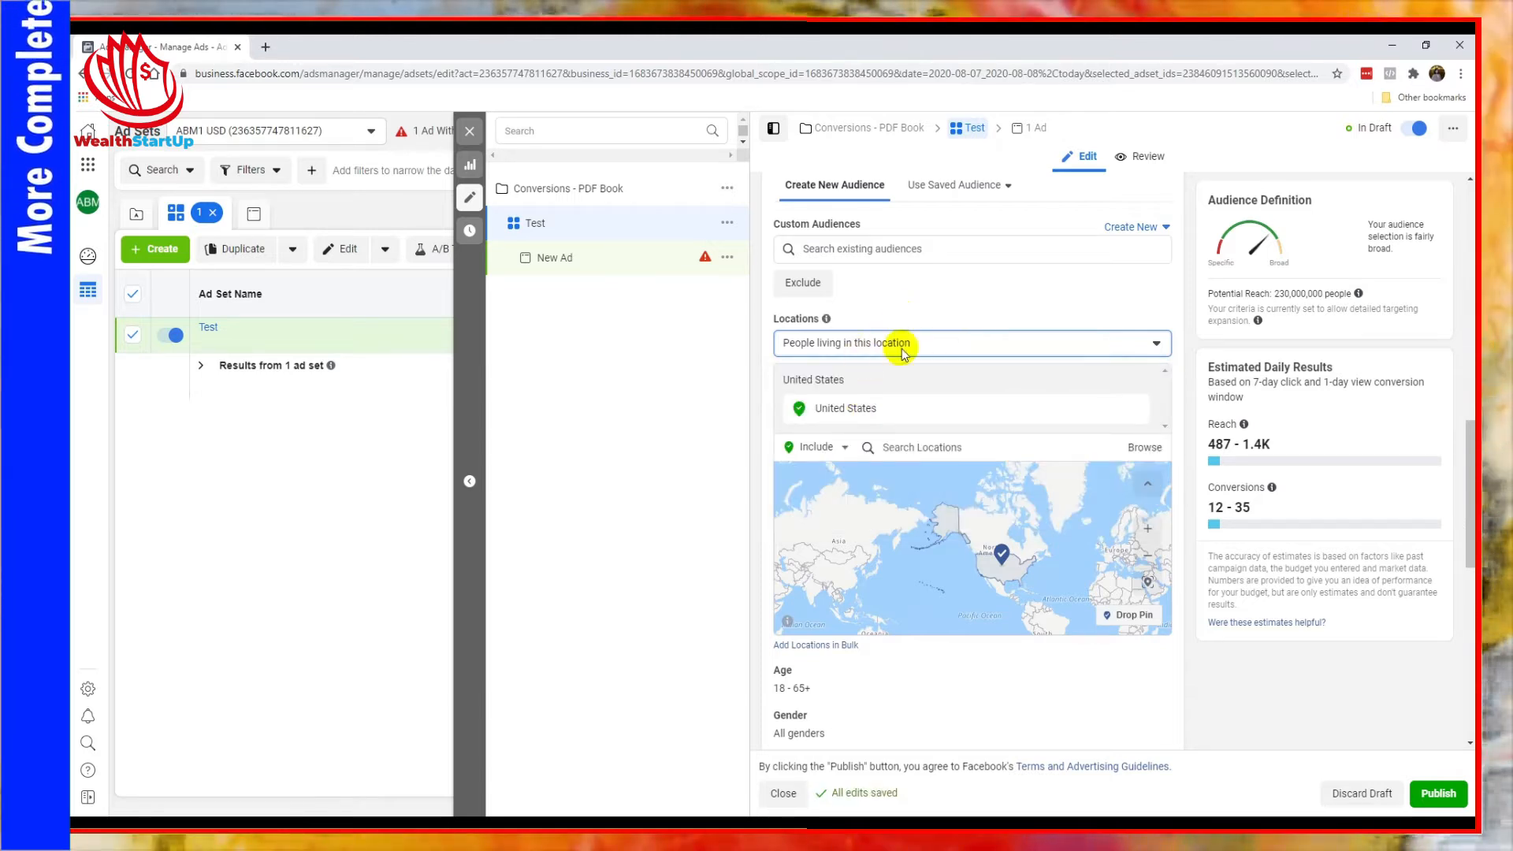
Set the audience's minimum age to 27
{"action": "scroll", "coordinate": [771, 473], "scroll_direction": "down", "scroll_amount": 4}
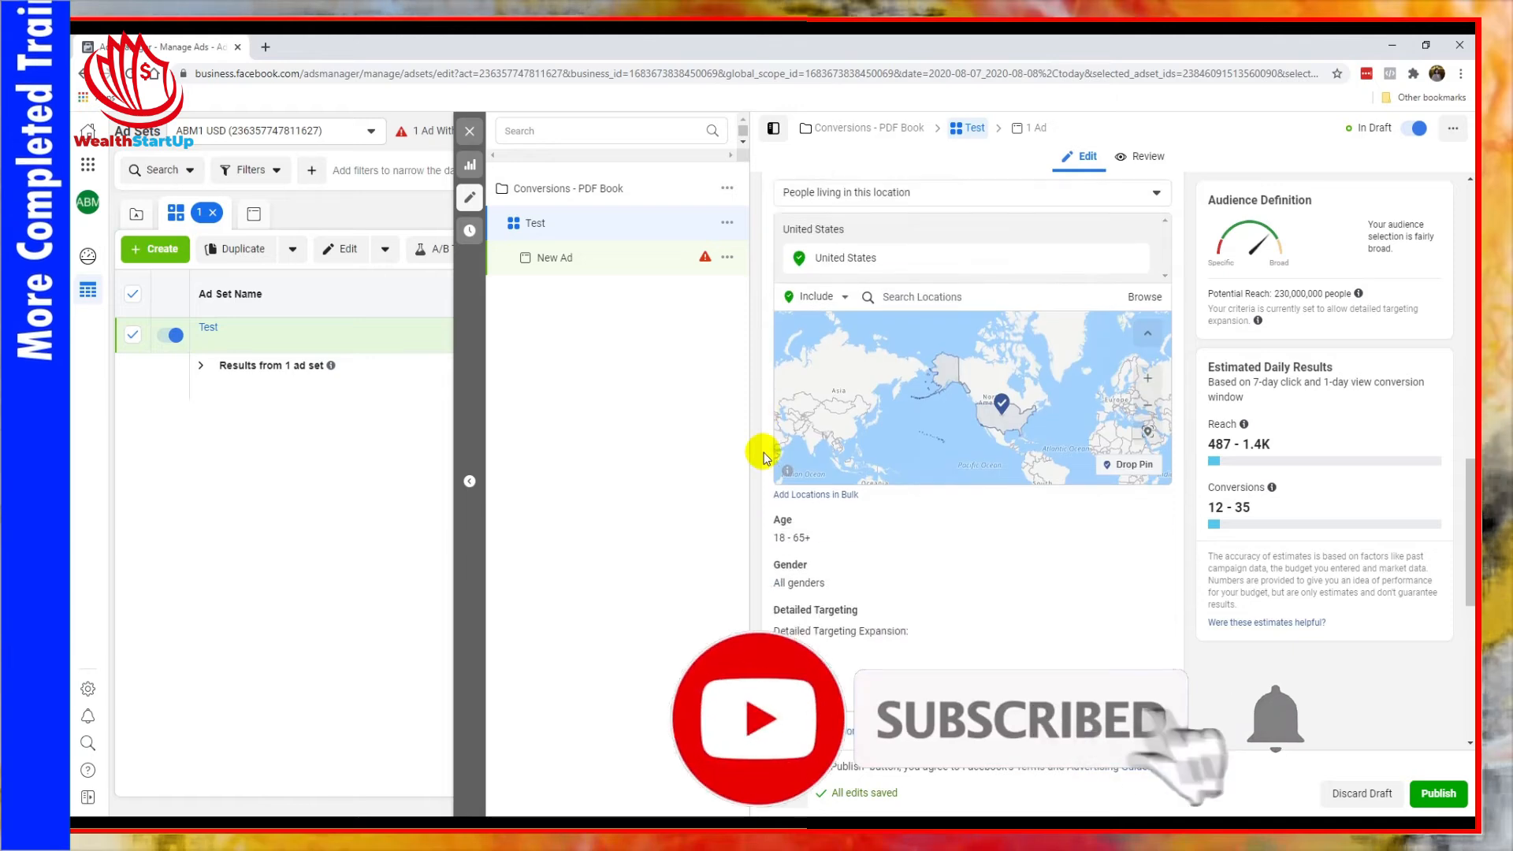
{"action": "left_click", "coordinate": [1150, 370]}
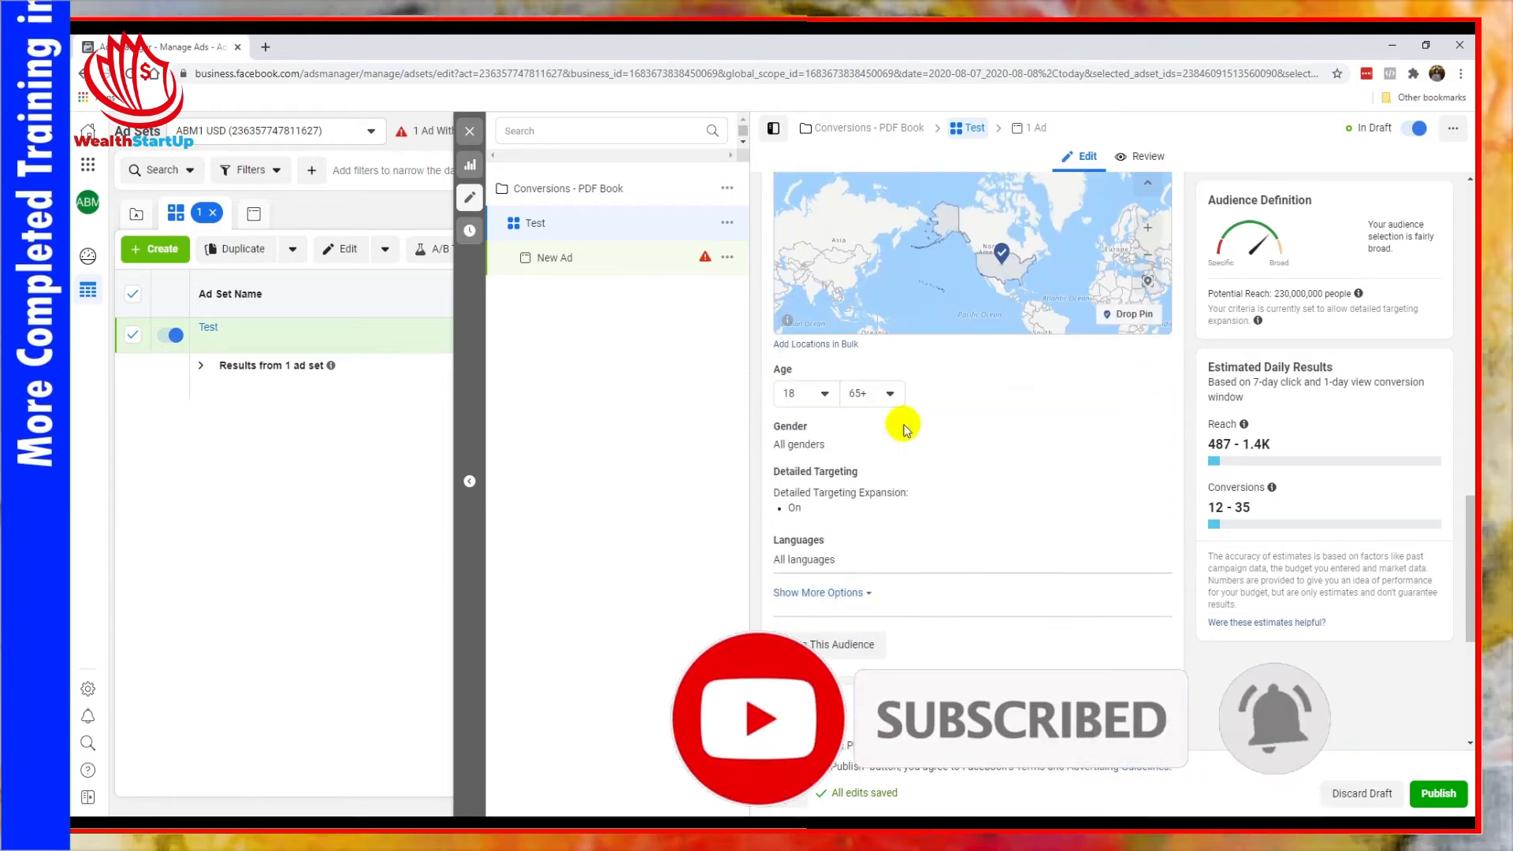
{"action": "left_click", "coordinate": [796, 393]}
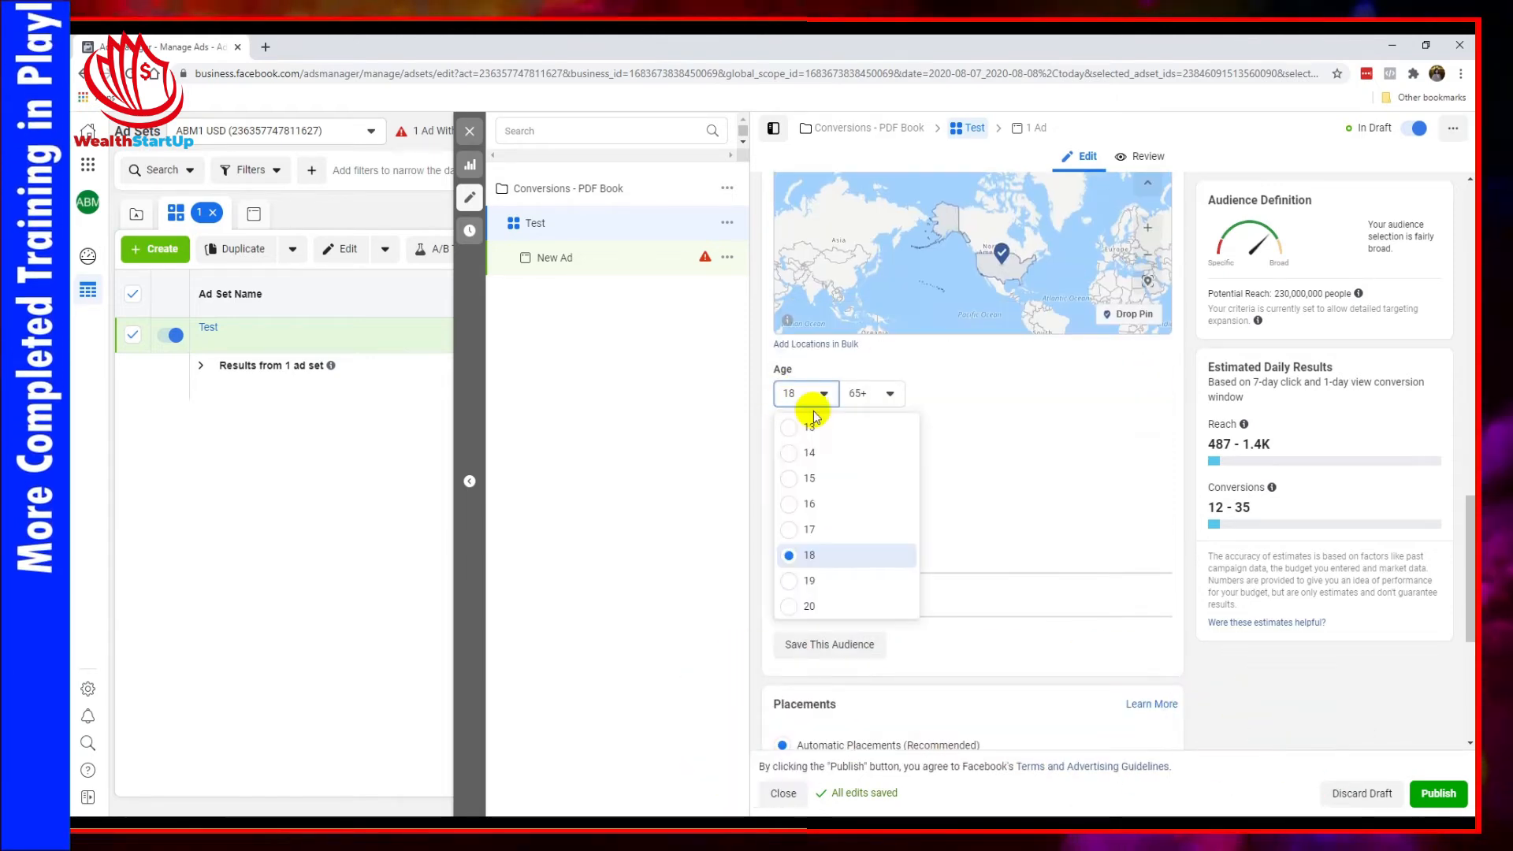
{"action": "scroll", "coordinate": [848, 538], "scroll_direction": "down", "scroll_amount": 2}
{"action": "scroll", "coordinate": [847, 536], "scroll_direction": "up", "scroll_amount": 2}
{"action": "scroll", "coordinate": [841, 514], "scroll_direction": "down", "scroll_amount": 1}
{"action": "scroll", "coordinate": [841, 513], "scroll_direction": "down", "scroll_amount": 1}
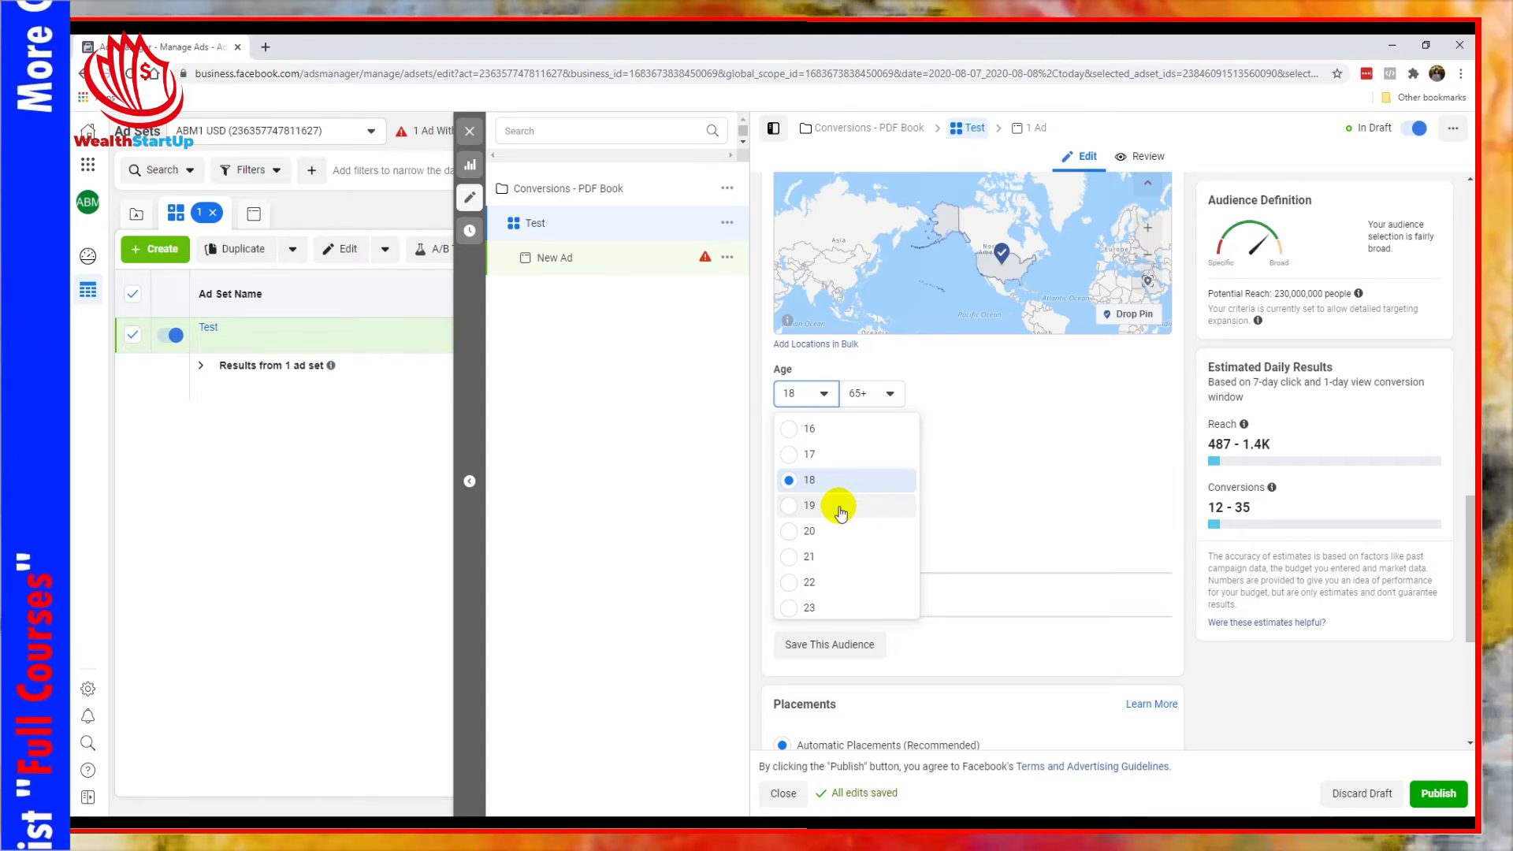
{"action": "scroll", "coordinate": [840, 512], "scroll_direction": "down", "scroll_amount": 1}
{"action": "scroll", "coordinate": [855, 530], "scroll_direction": "down", "scroll_amount": 3}
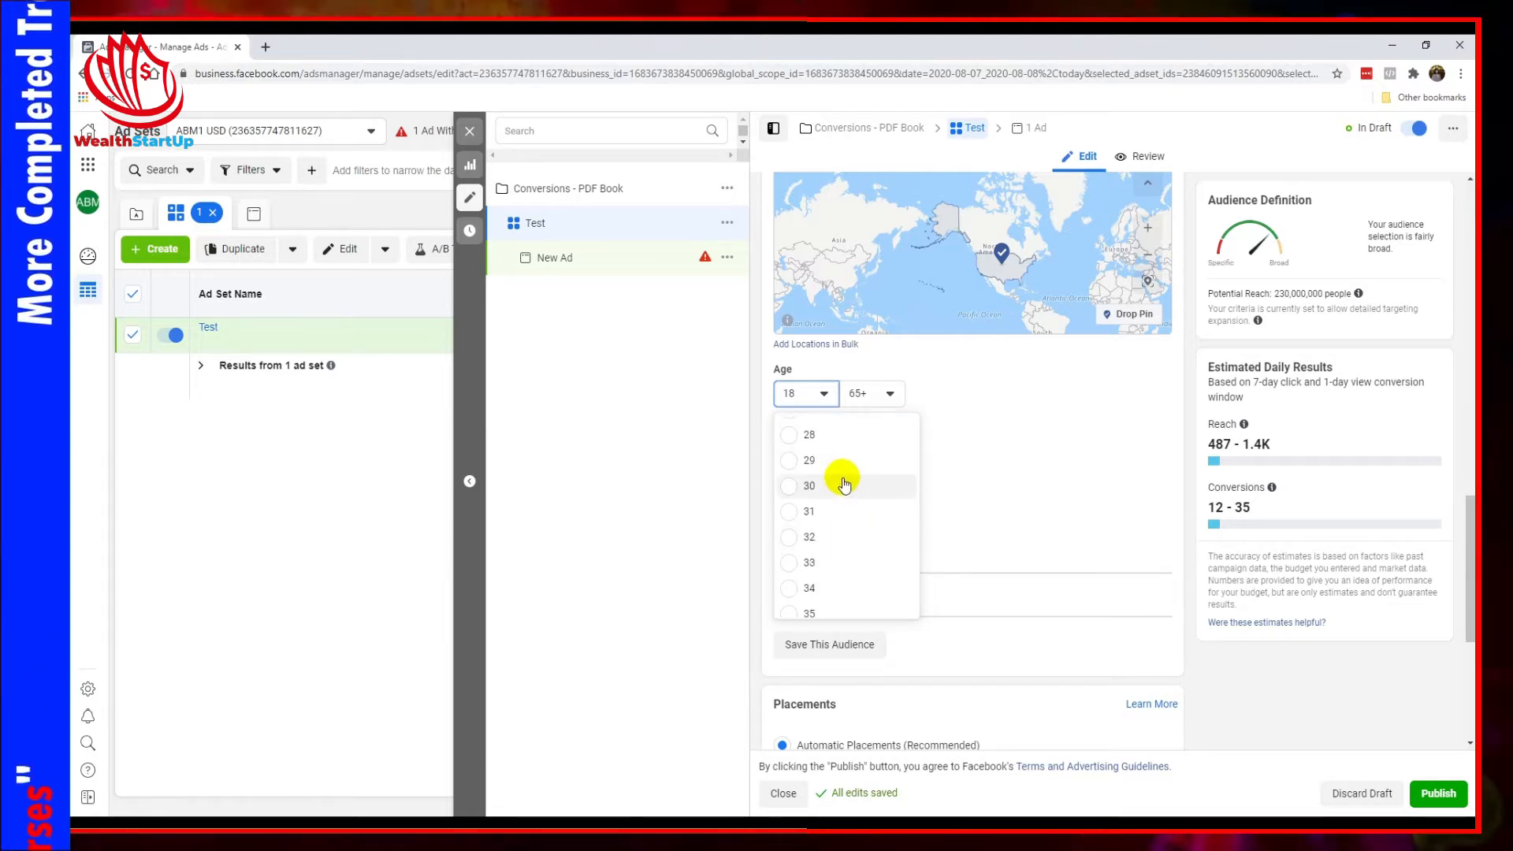
{"action": "scroll", "coordinate": [843, 492], "scroll_direction": "up", "scroll_amount": 1}
{"action": "left_click", "coordinate": [840, 485]}
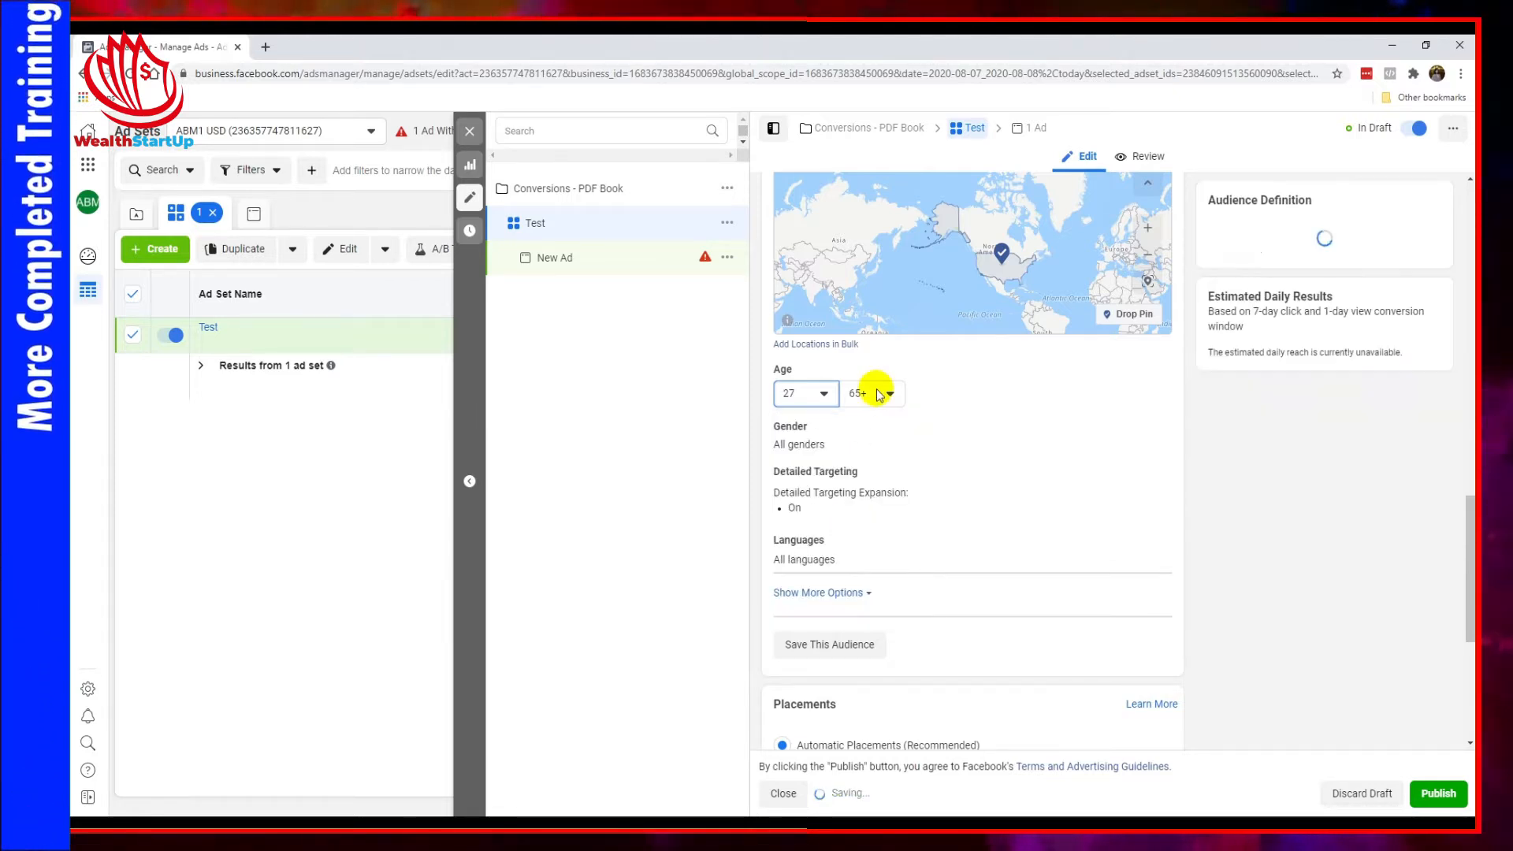
Set the audience's maximum age to 55
{"action": "left_click", "coordinate": [879, 396]}
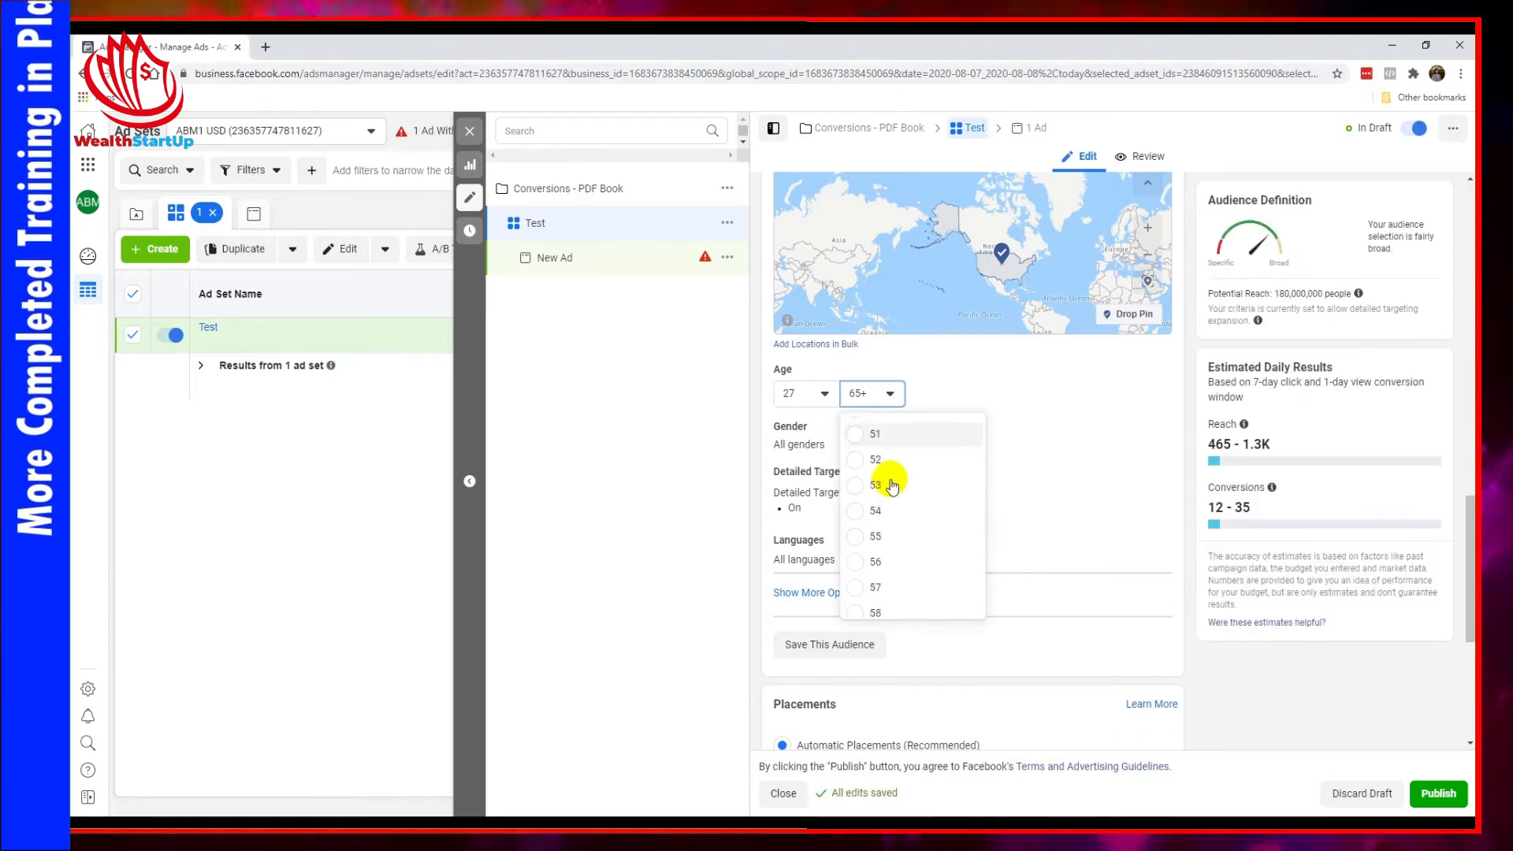
{"action": "scroll", "coordinate": [887, 494], "scroll_direction": "up", "scroll_amount": 2}
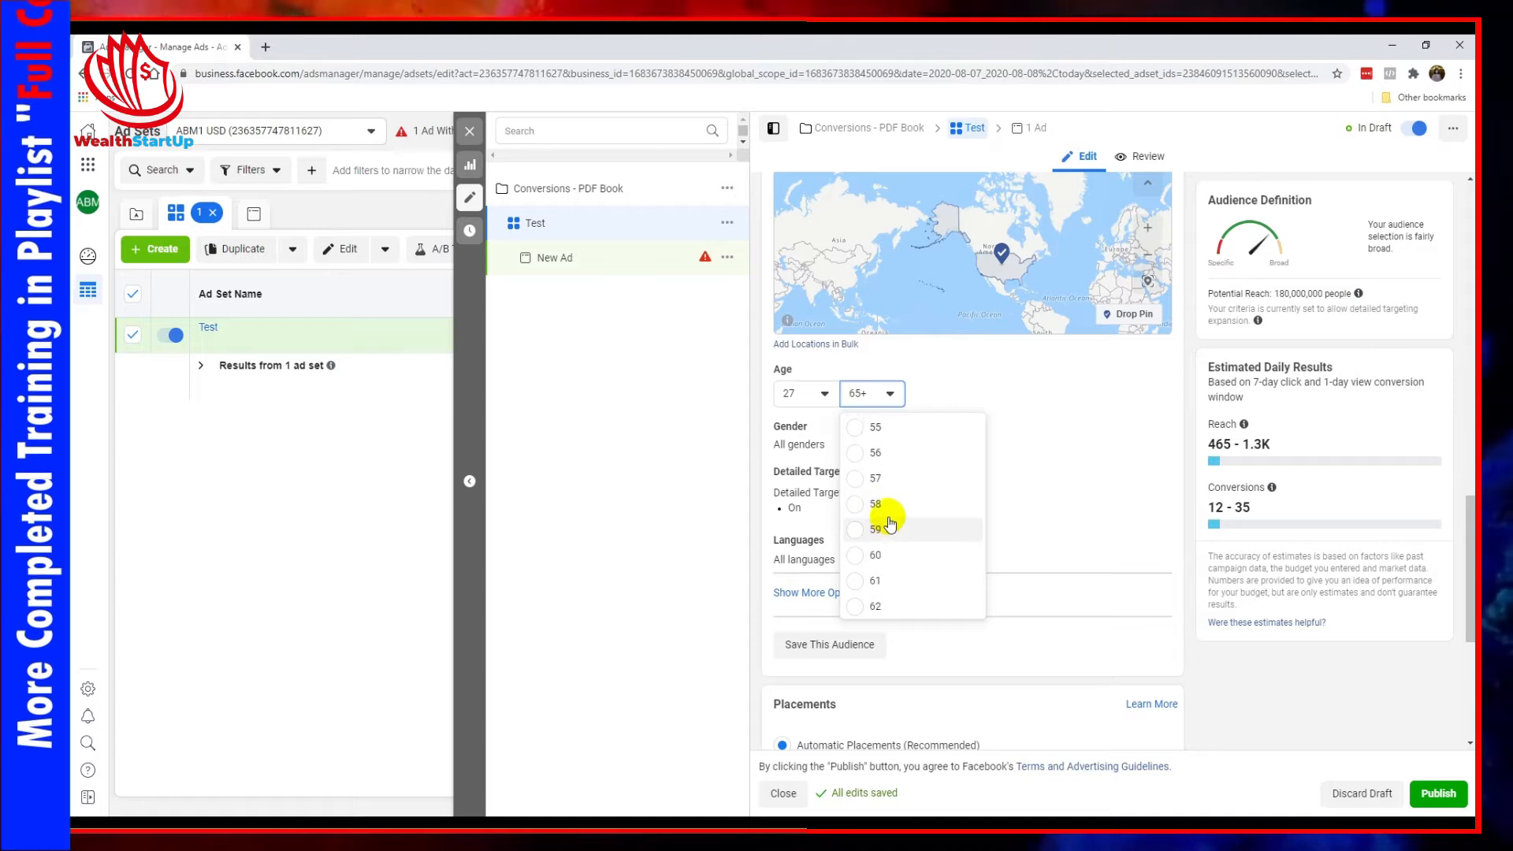
{"action": "left_click", "coordinate": [898, 505]}
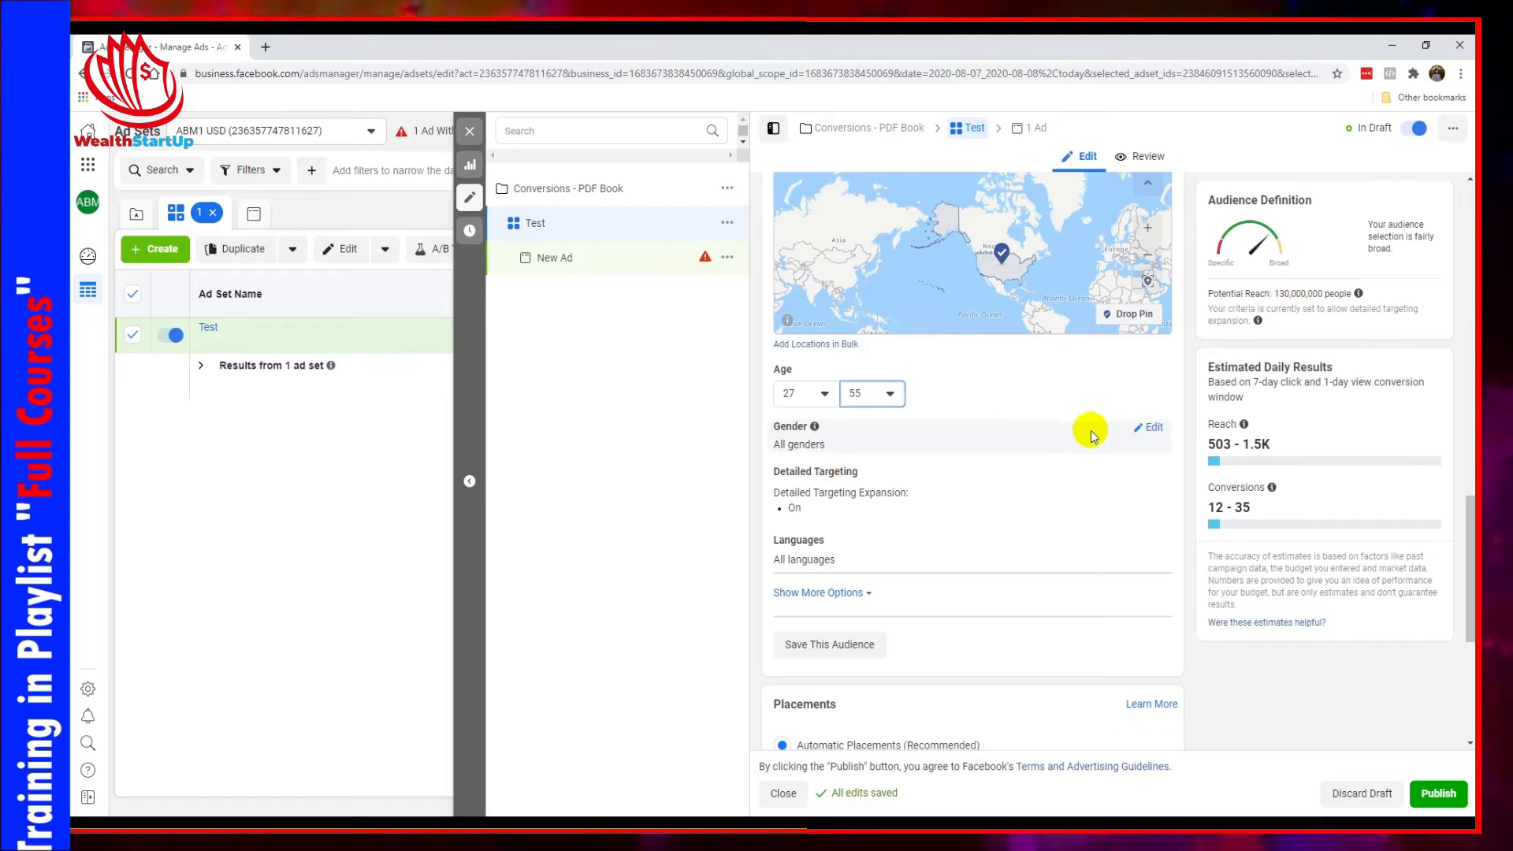
Try Women as the audience's gender, restoring All
{"action": "left_click", "coordinate": [1149, 427]}
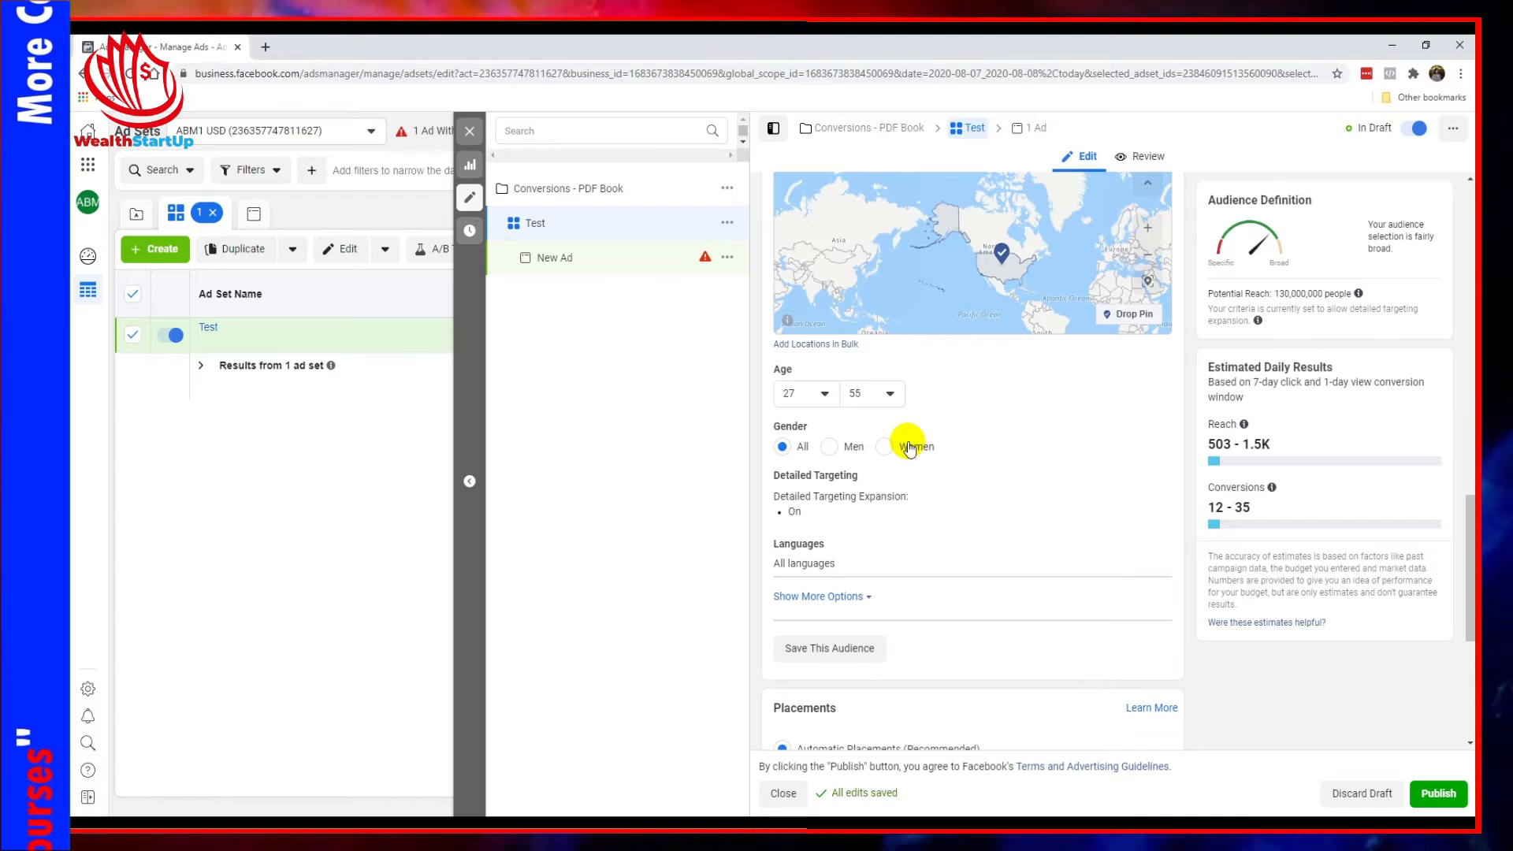
{"action": "left_click", "coordinate": [883, 447]}
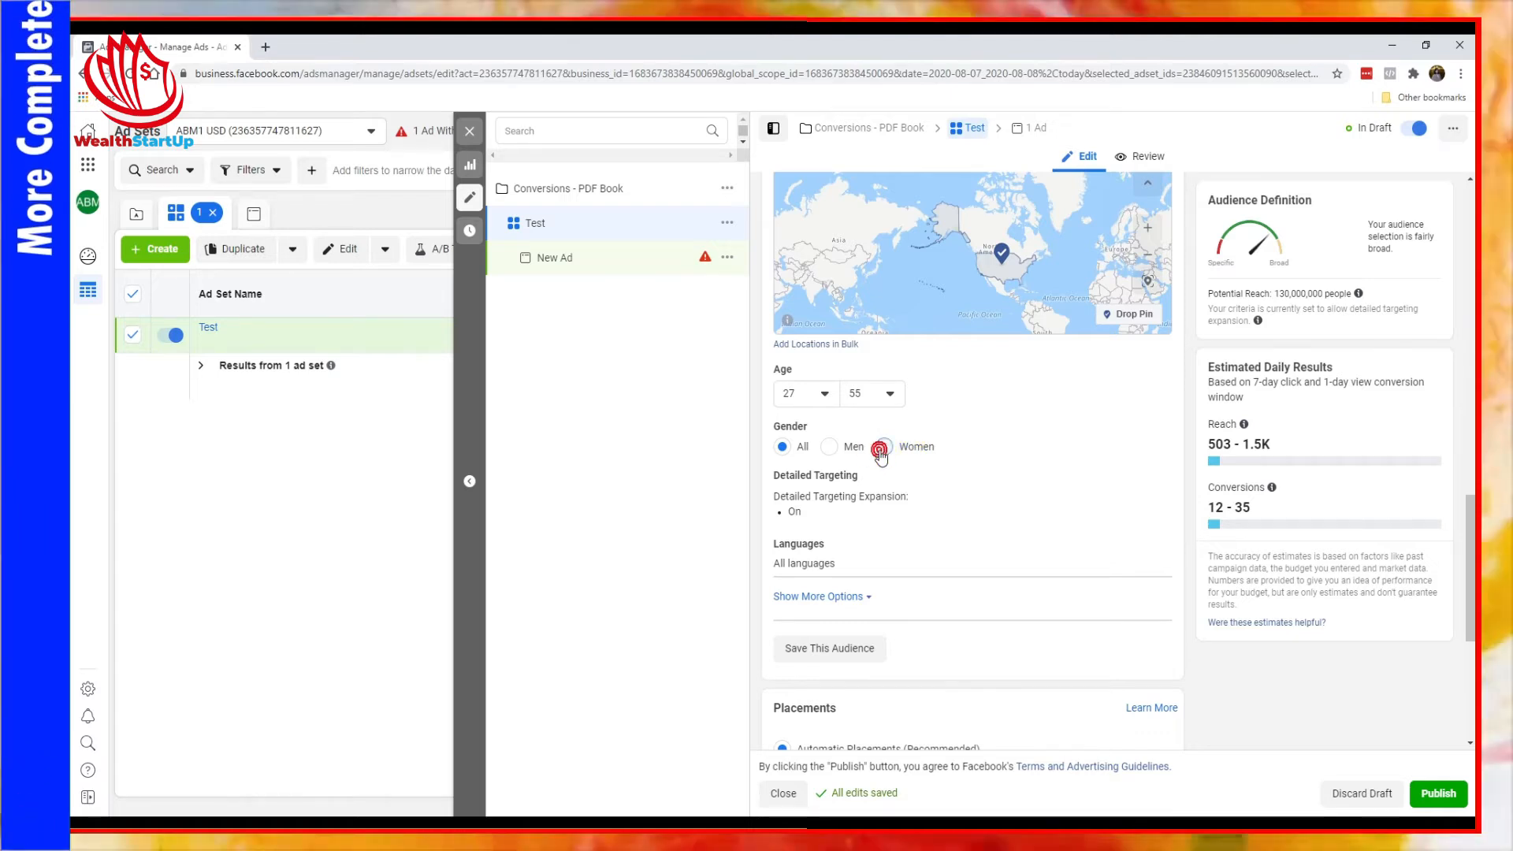
{"action": "left_click", "coordinate": [784, 446]}
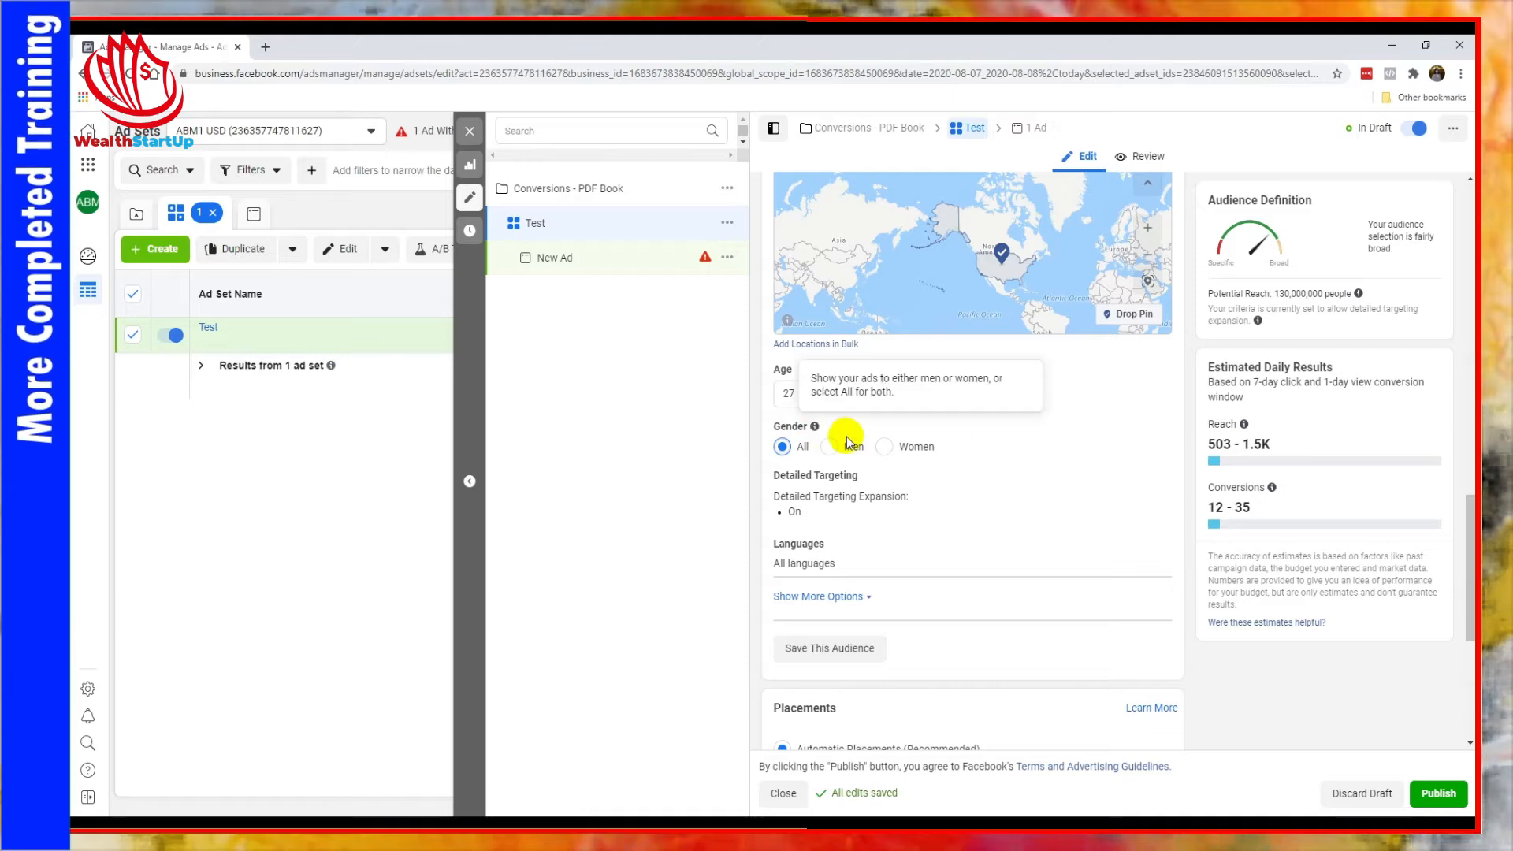
Open the audience's Detailed Targeting for editing and turn off Detailed Targeting Expansion
{"action": "mouse_move", "coordinate": [861, 507]}
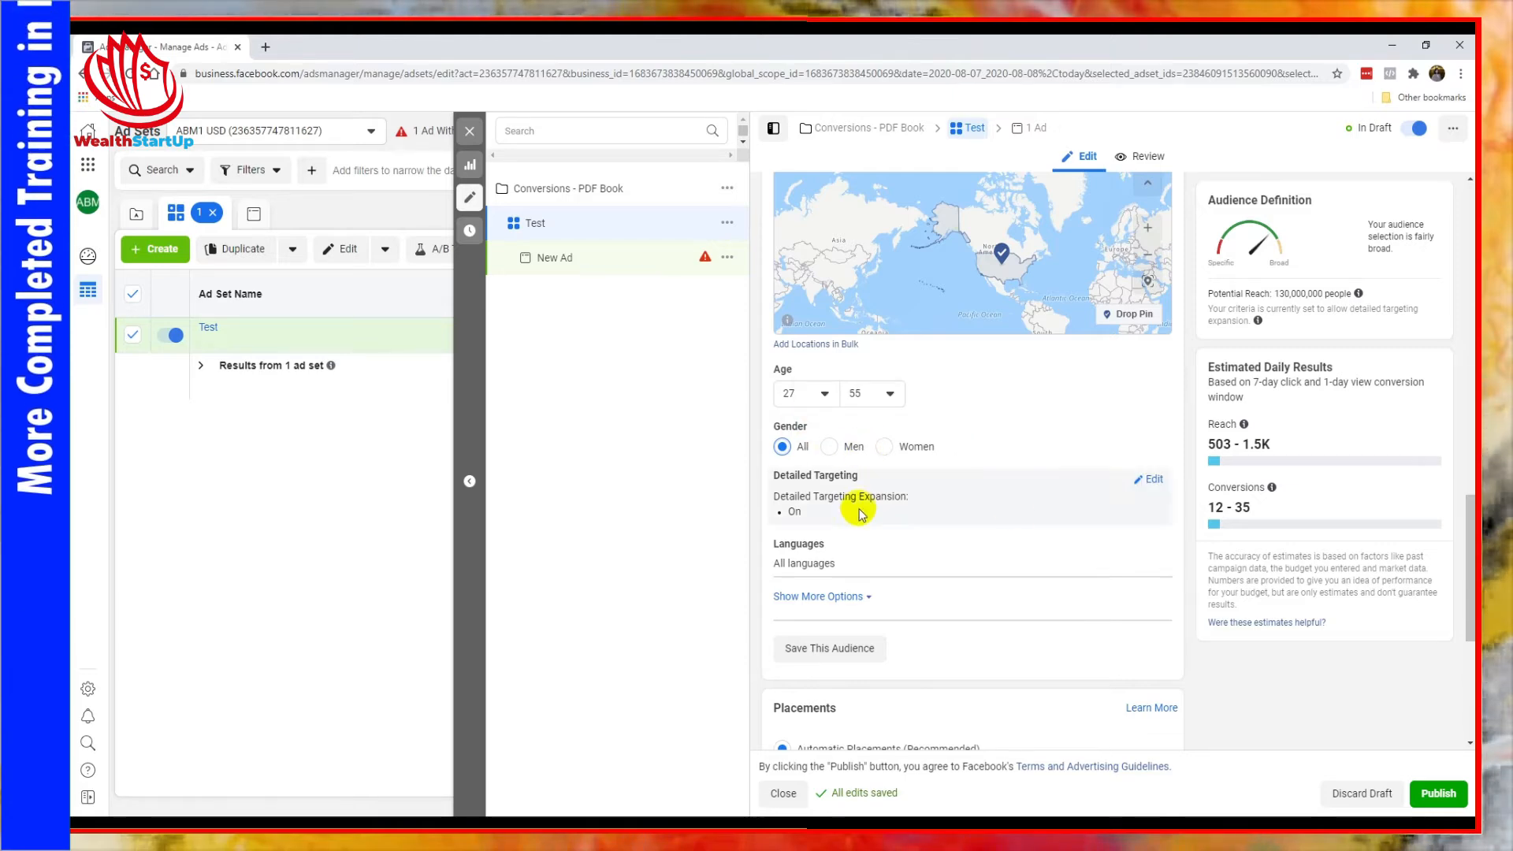
{"action": "left_click", "coordinate": [1153, 482]}
{"action": "scroll", "coordinate": [851, 441], "scroll_direction": "down", "scroll_amount": 2}
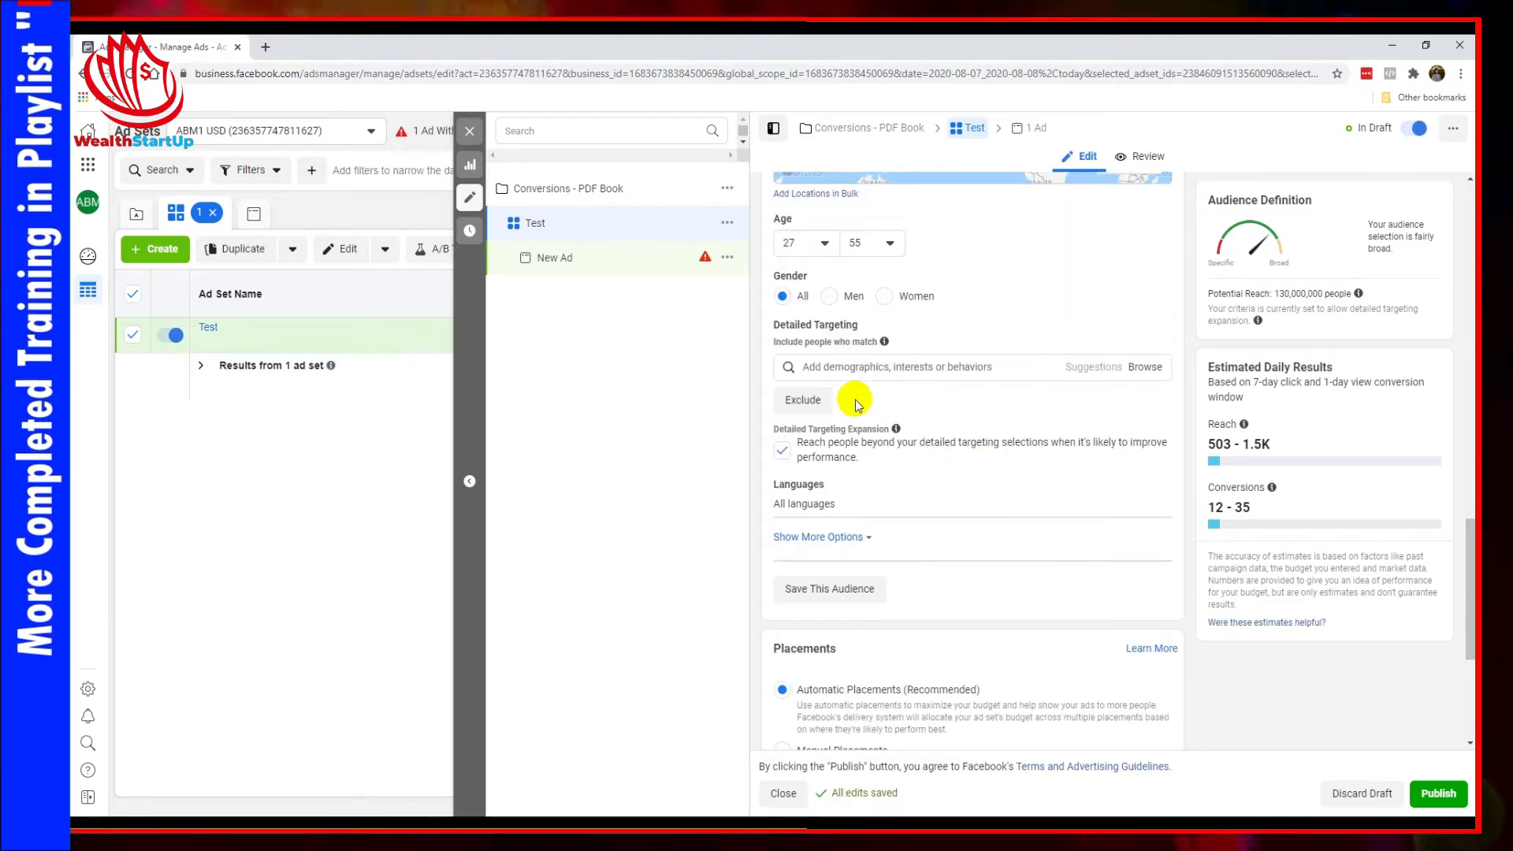
{"action": "left_click", "coordinate": [782, 454]}
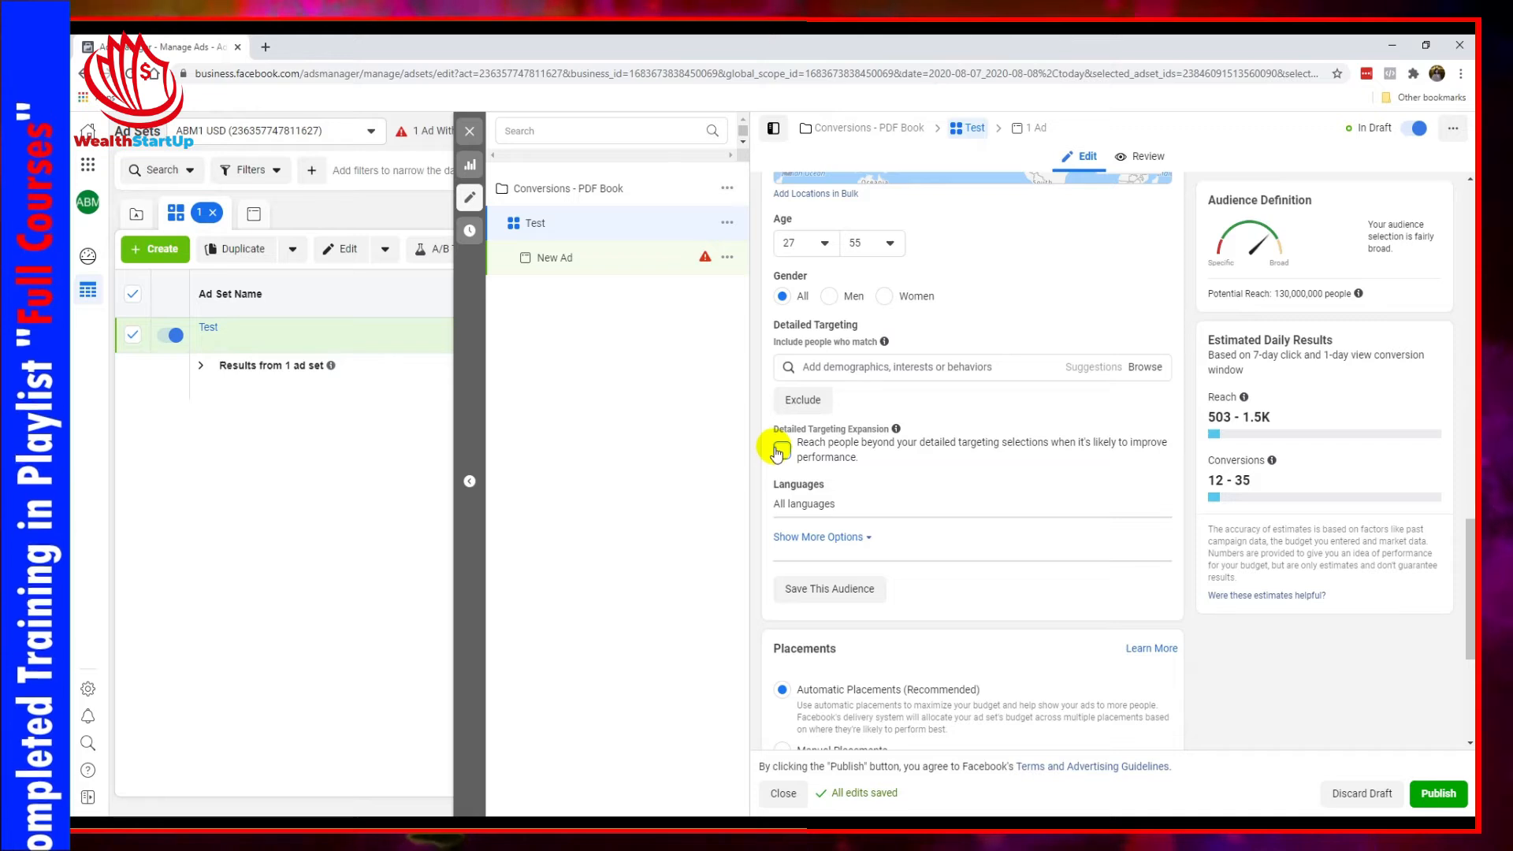
Set the audience's language to English (All) and review the additional Connections option
{"action": "mouse_move", "coordinate": [830, 484]}
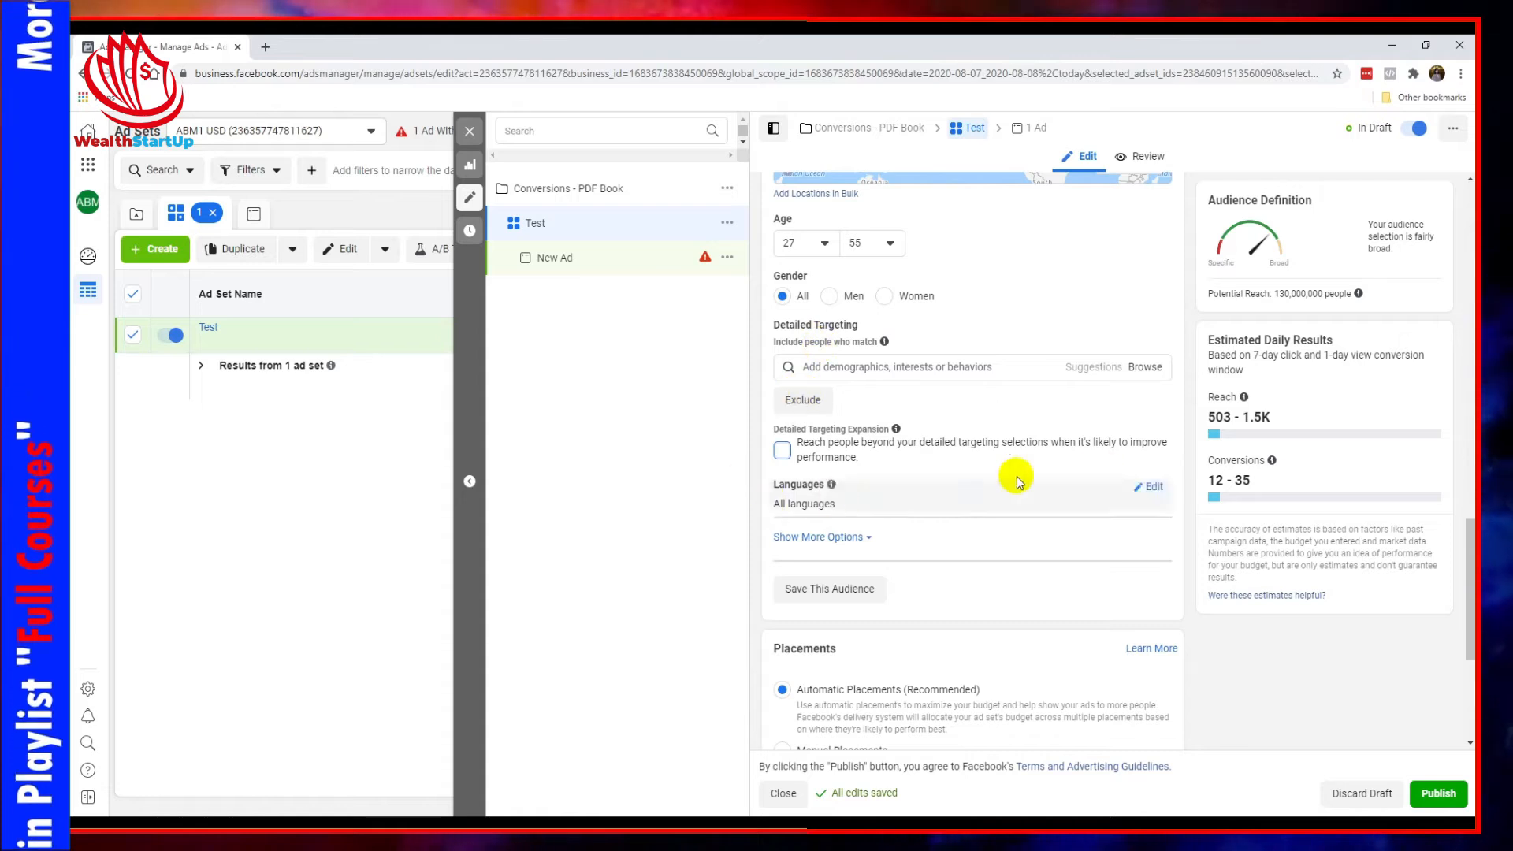
{"action": "left_click", "coordinate": [1148, 487]}
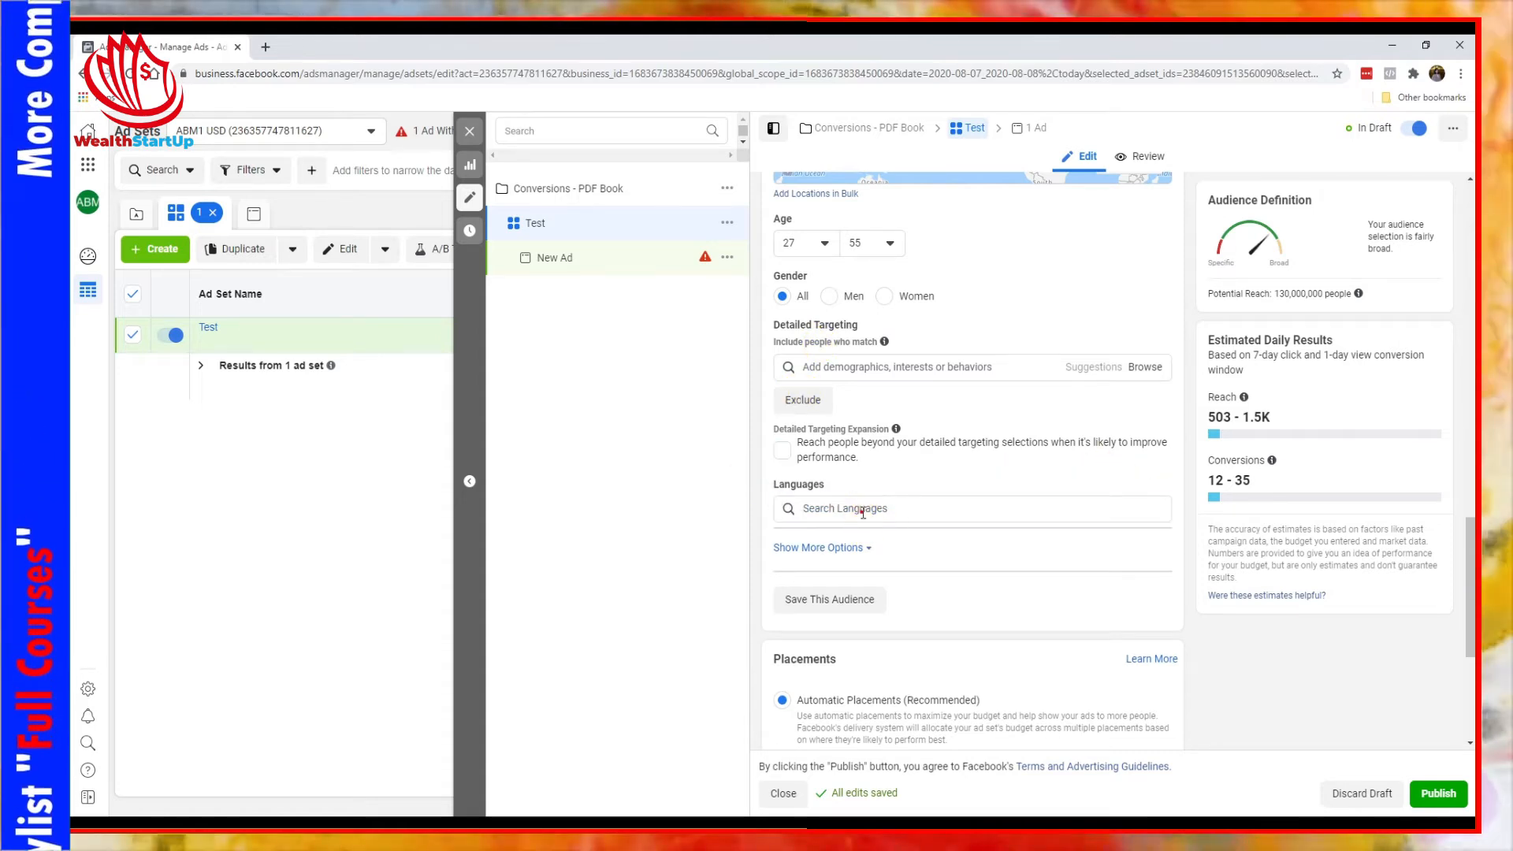
{"action": "left_click", "coordinate": [862, 511]}
{"action": "type", "text": "eng"}
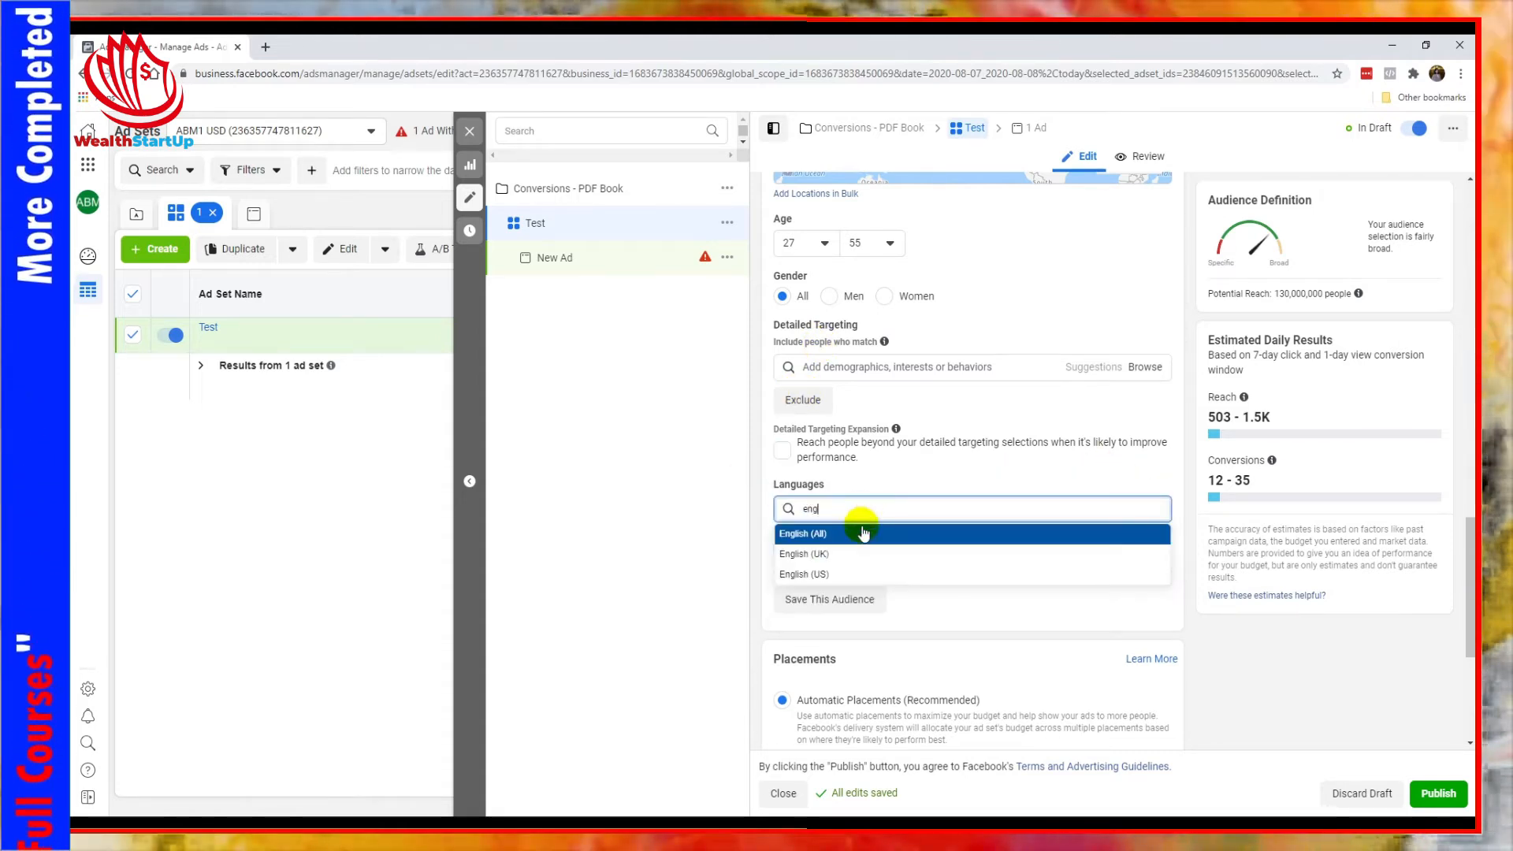
{"action": "left_click", "coordinate": [863, 533]}
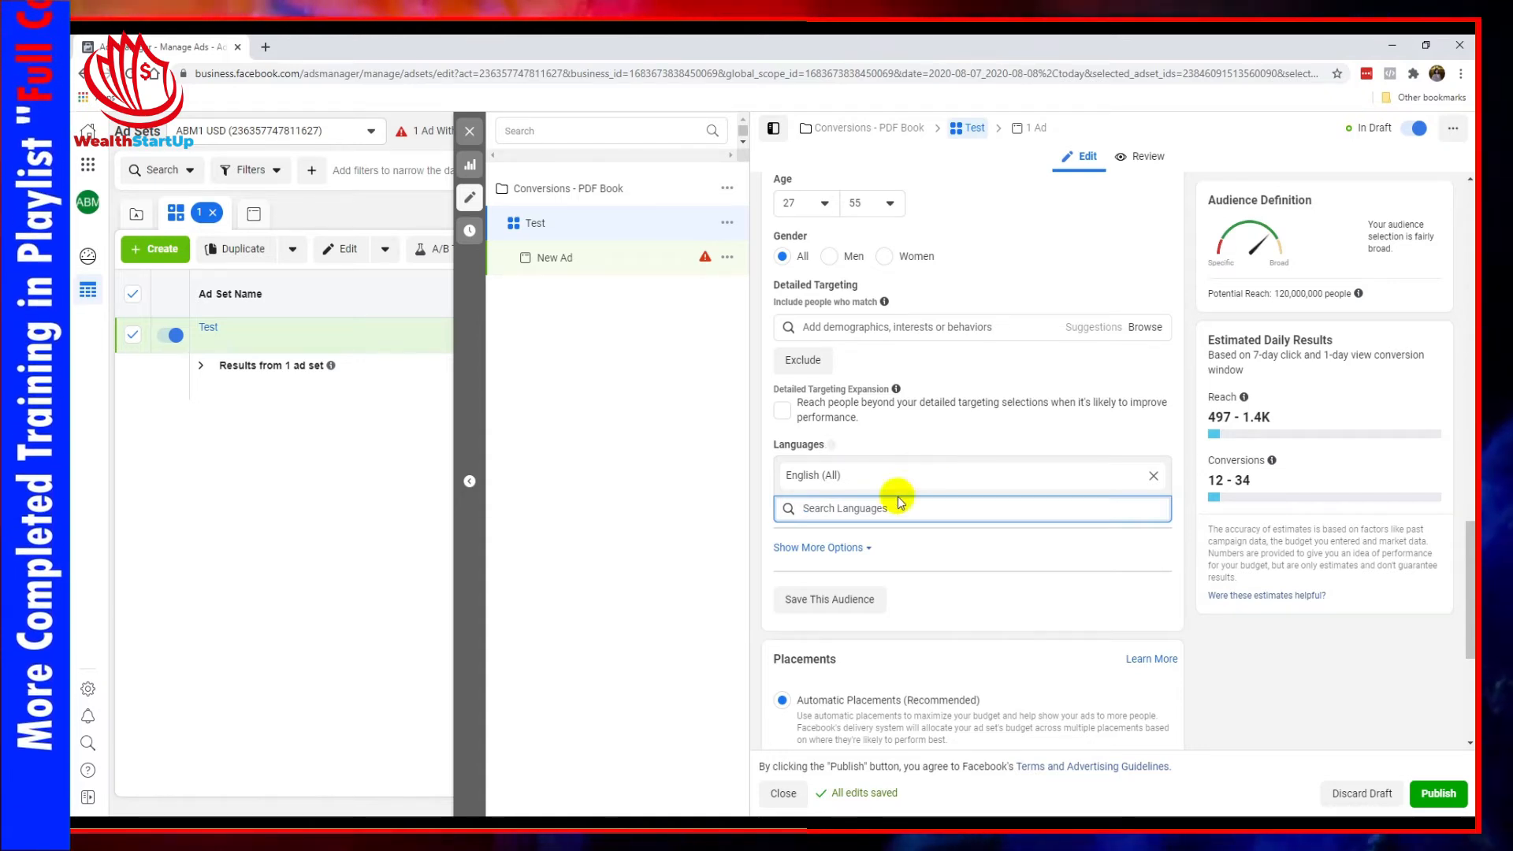
{"action": "left_click", "coordinate": [840, 547]}
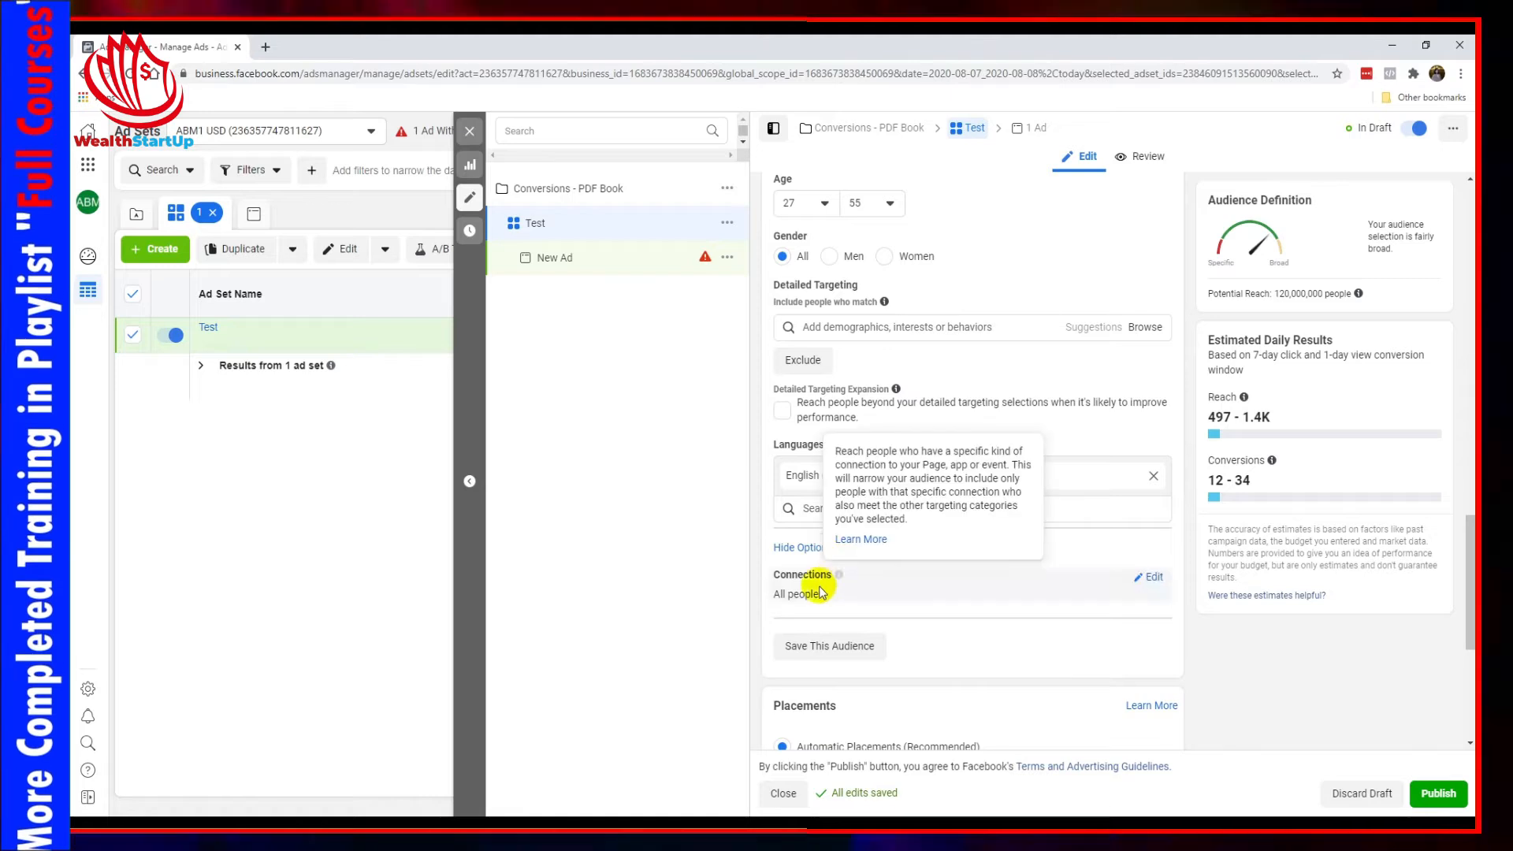
{"action": "left_click", "coordinate": [803, 547]}
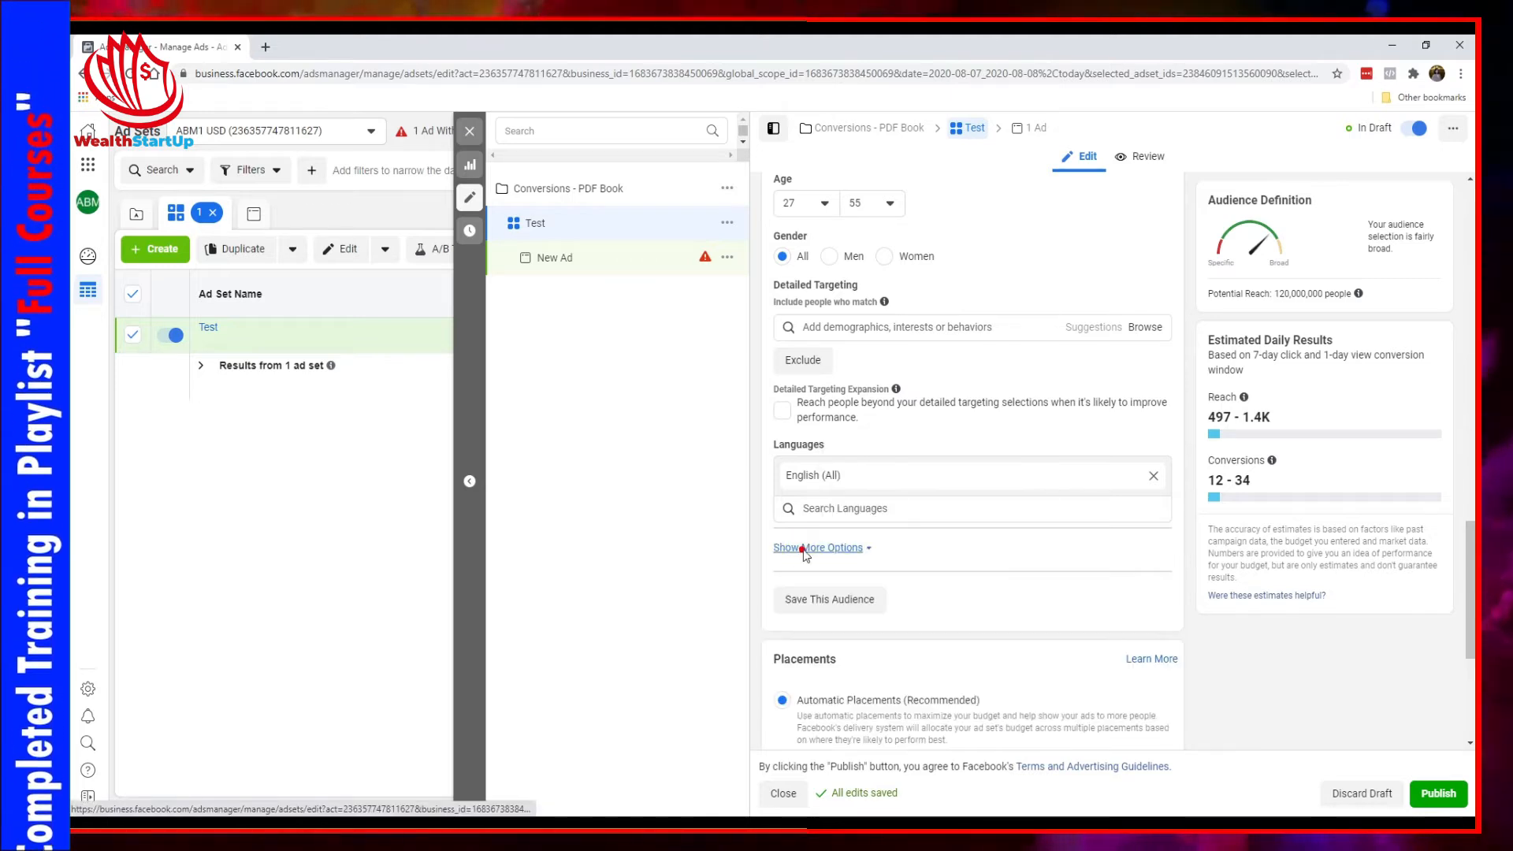
Add the Digital marketing interest to the audience's Detailed Targeting
{"action": "scroll", "coordinate": [872, 389], "scroll_direction": "up", "scroll_amount": 1}
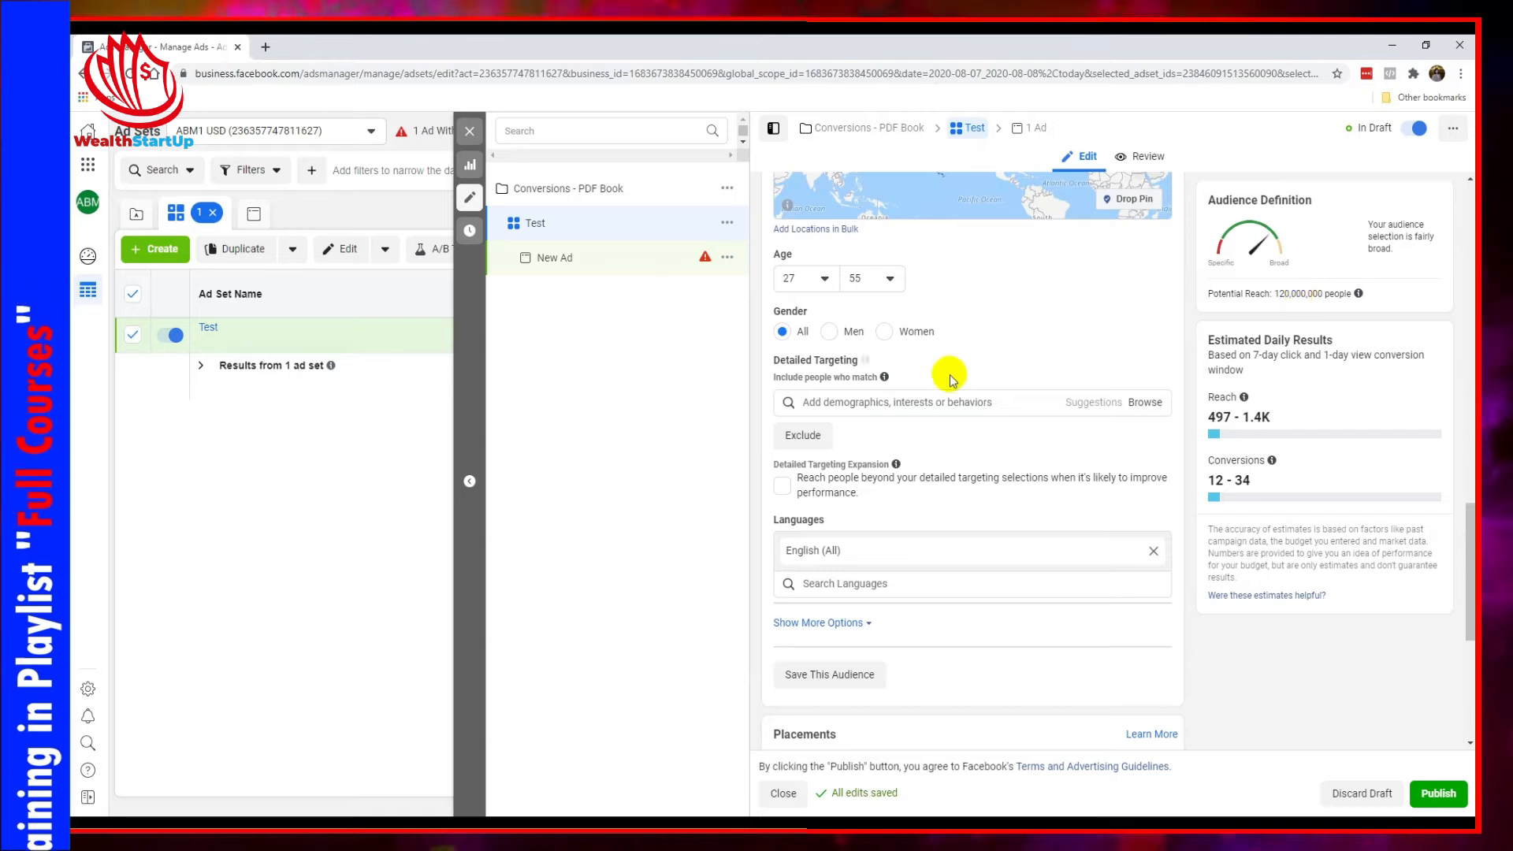
{"action": "left_click", "coordinate": [949, 402]}
{"action": "scroll", "coordinate": [949, 402], "scroll_direction": "up", "scroll_amount": 2}
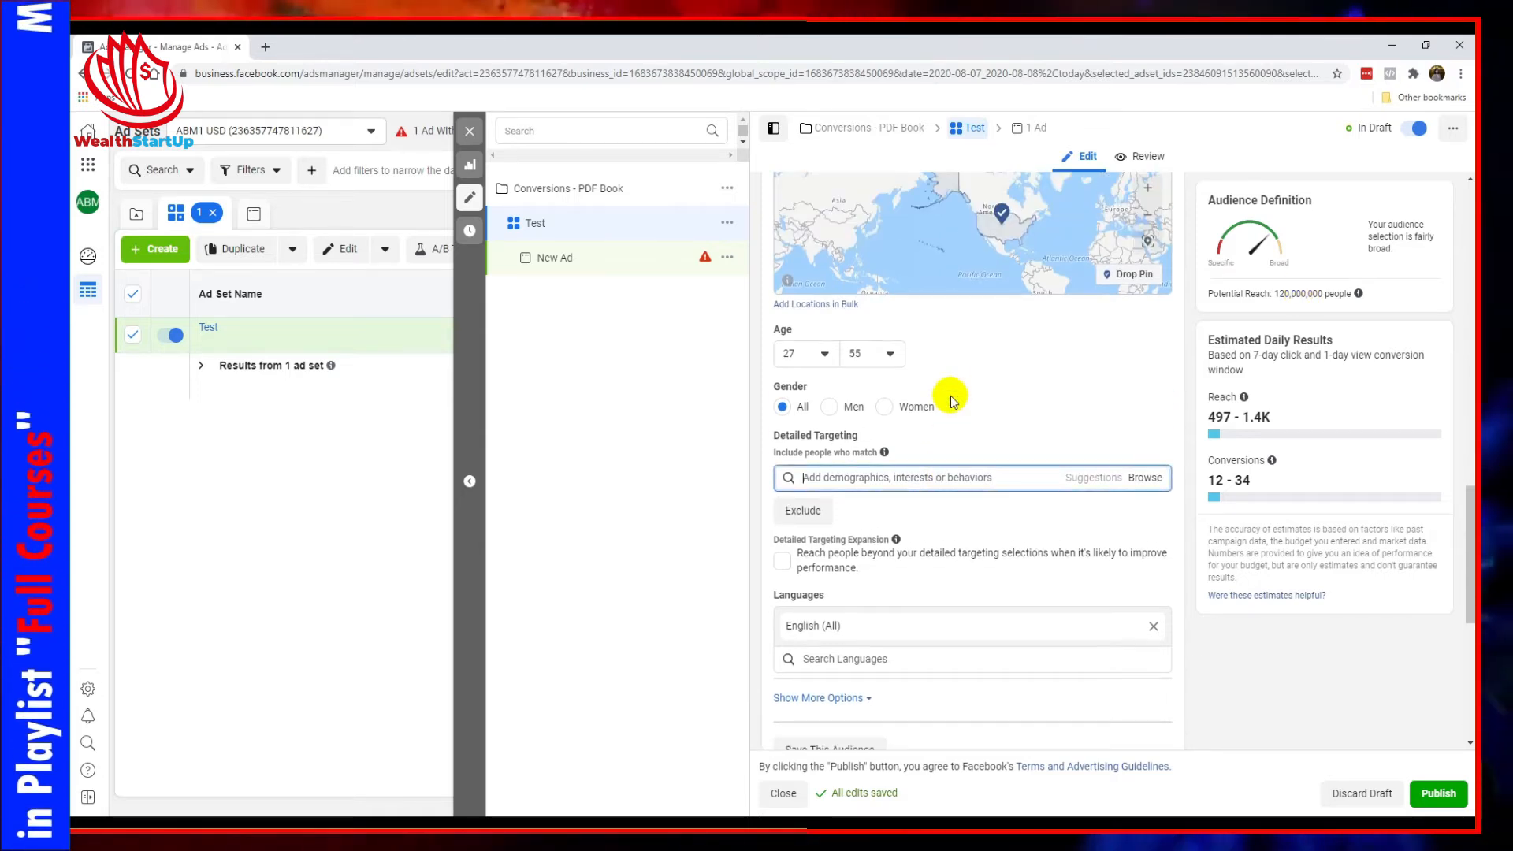
{"action": "scroll", "coordinate": [788, 516], "scroll_direction": "down", "scroll_amount": 1}
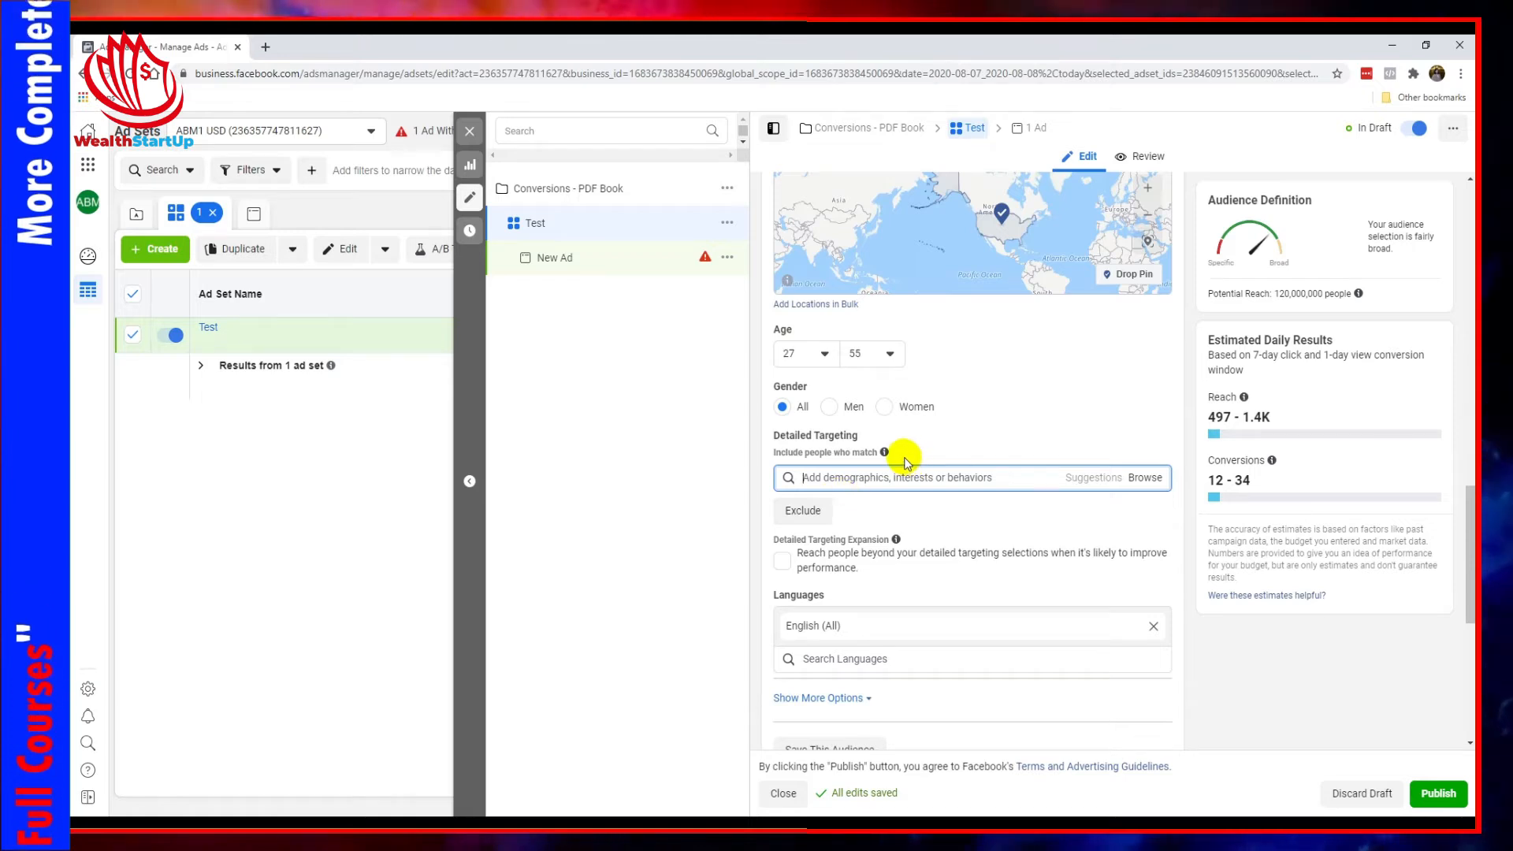
{"action": "mouse_move", "coordinate": [885, 454]}
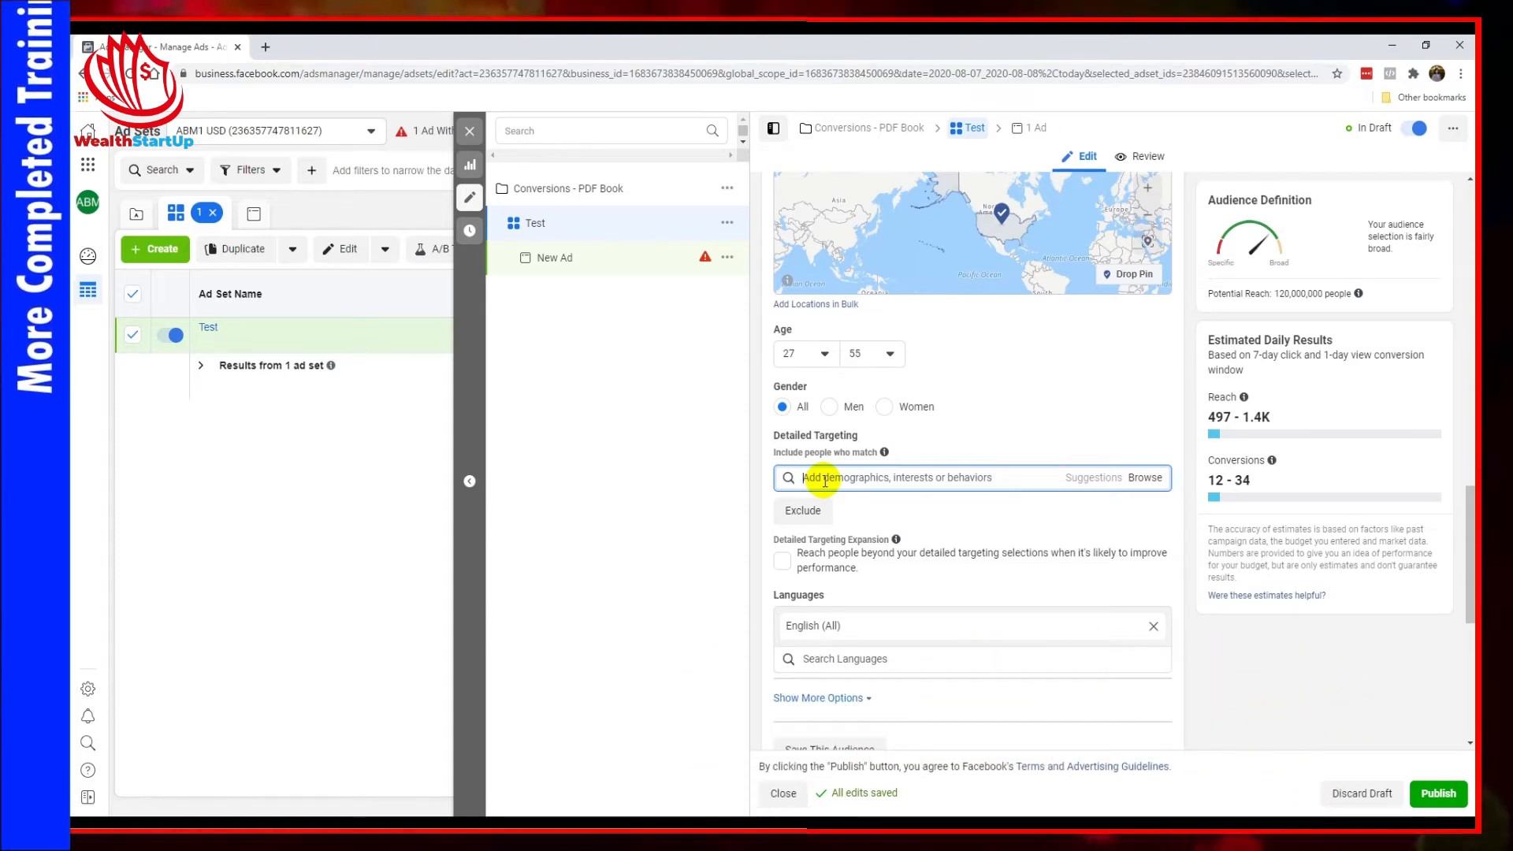
{"action": "type", "text": "digital marketing"}
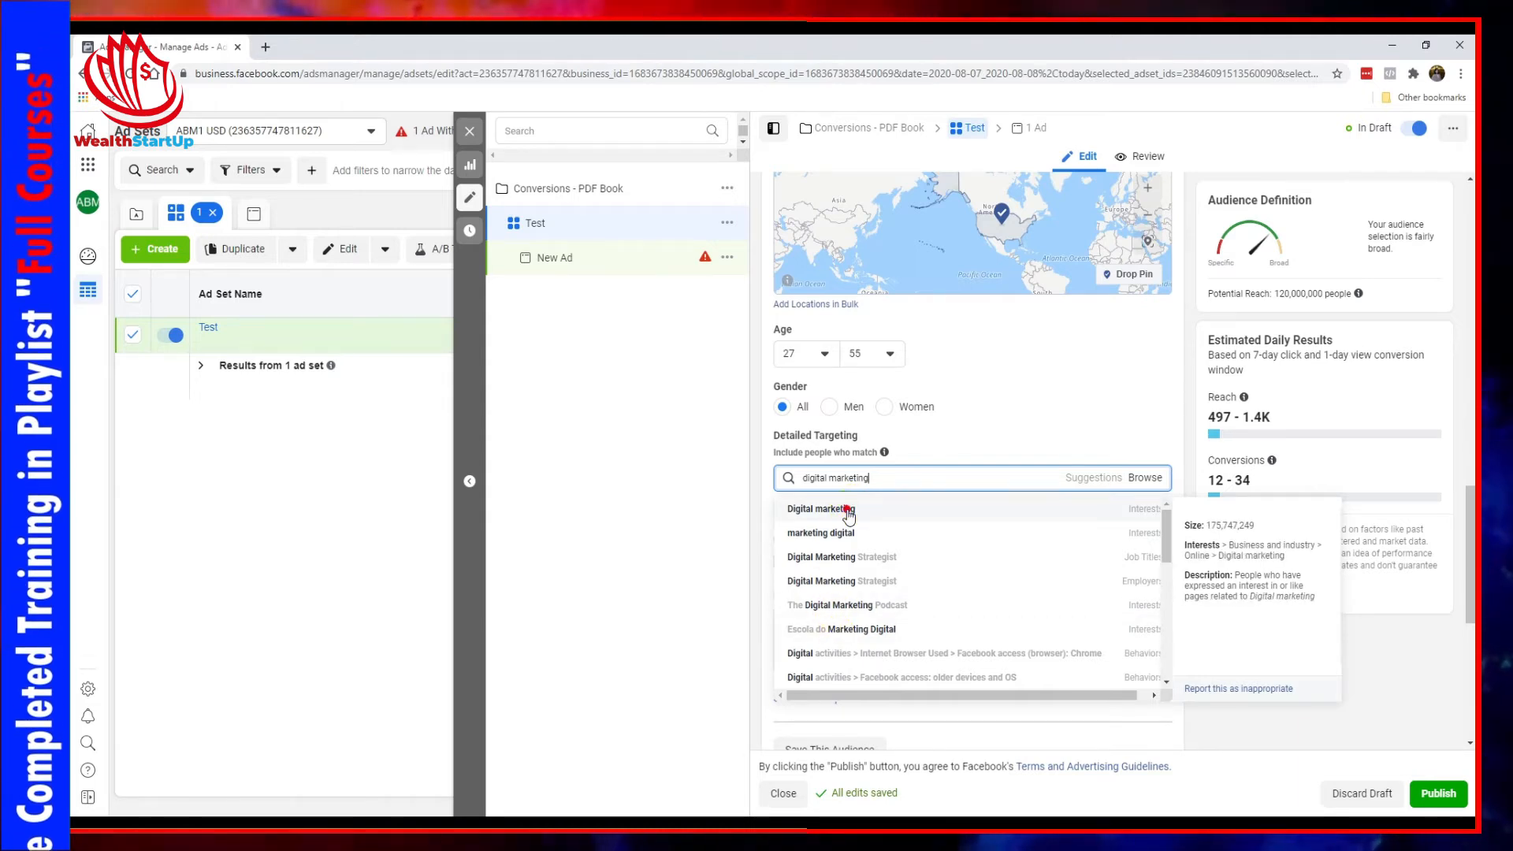
{"action": "left_click", "coordinate": [847, 516]}
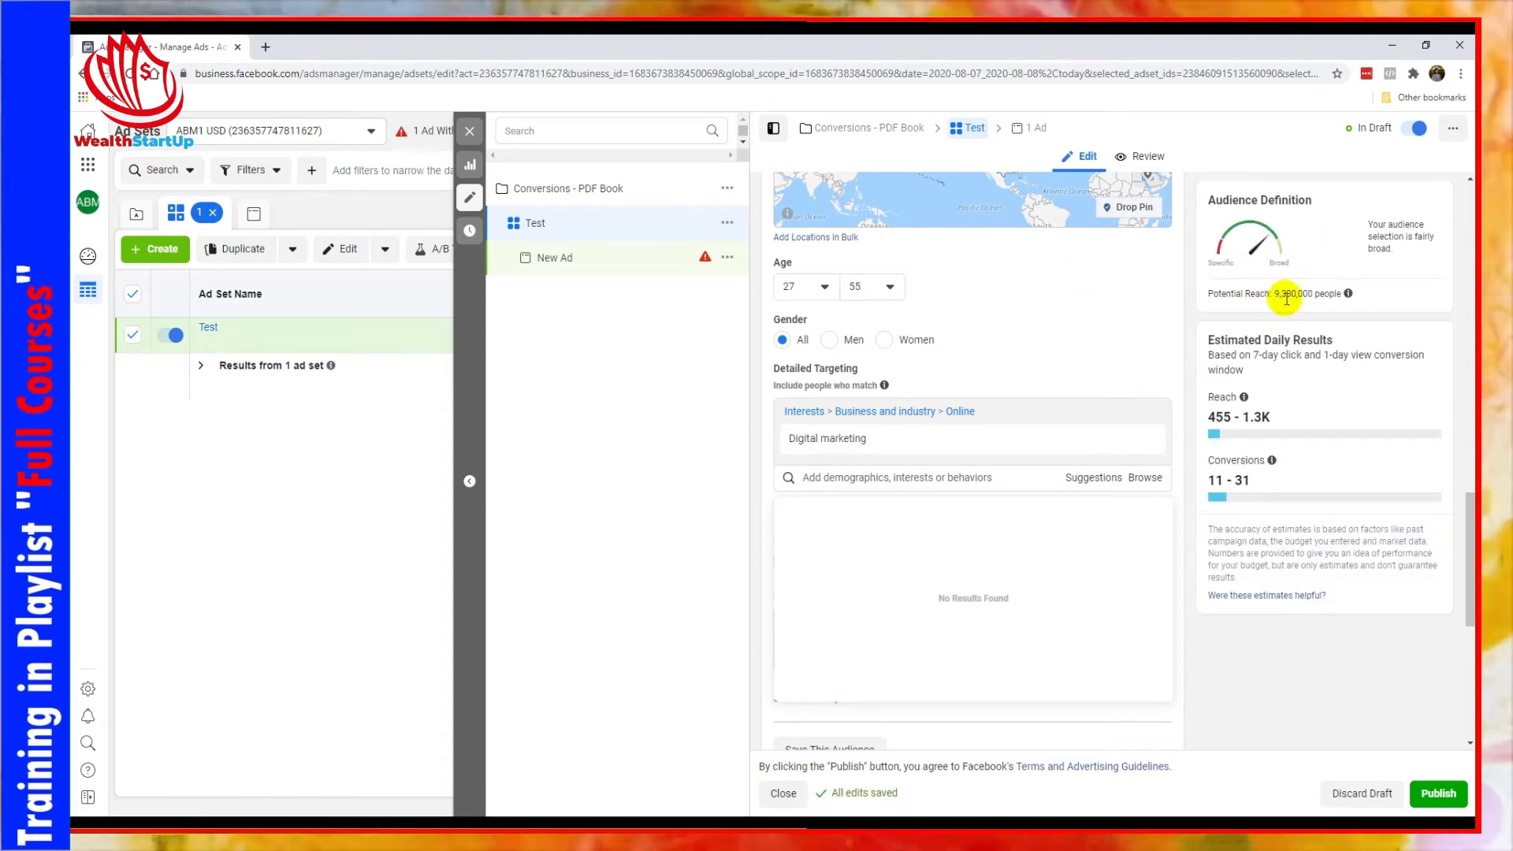
Add the suggested Social media marketing interest to the Detailed Targeting and remove Digital marketing
{"action": "mouse_move", "coordinate": [976, 432]}
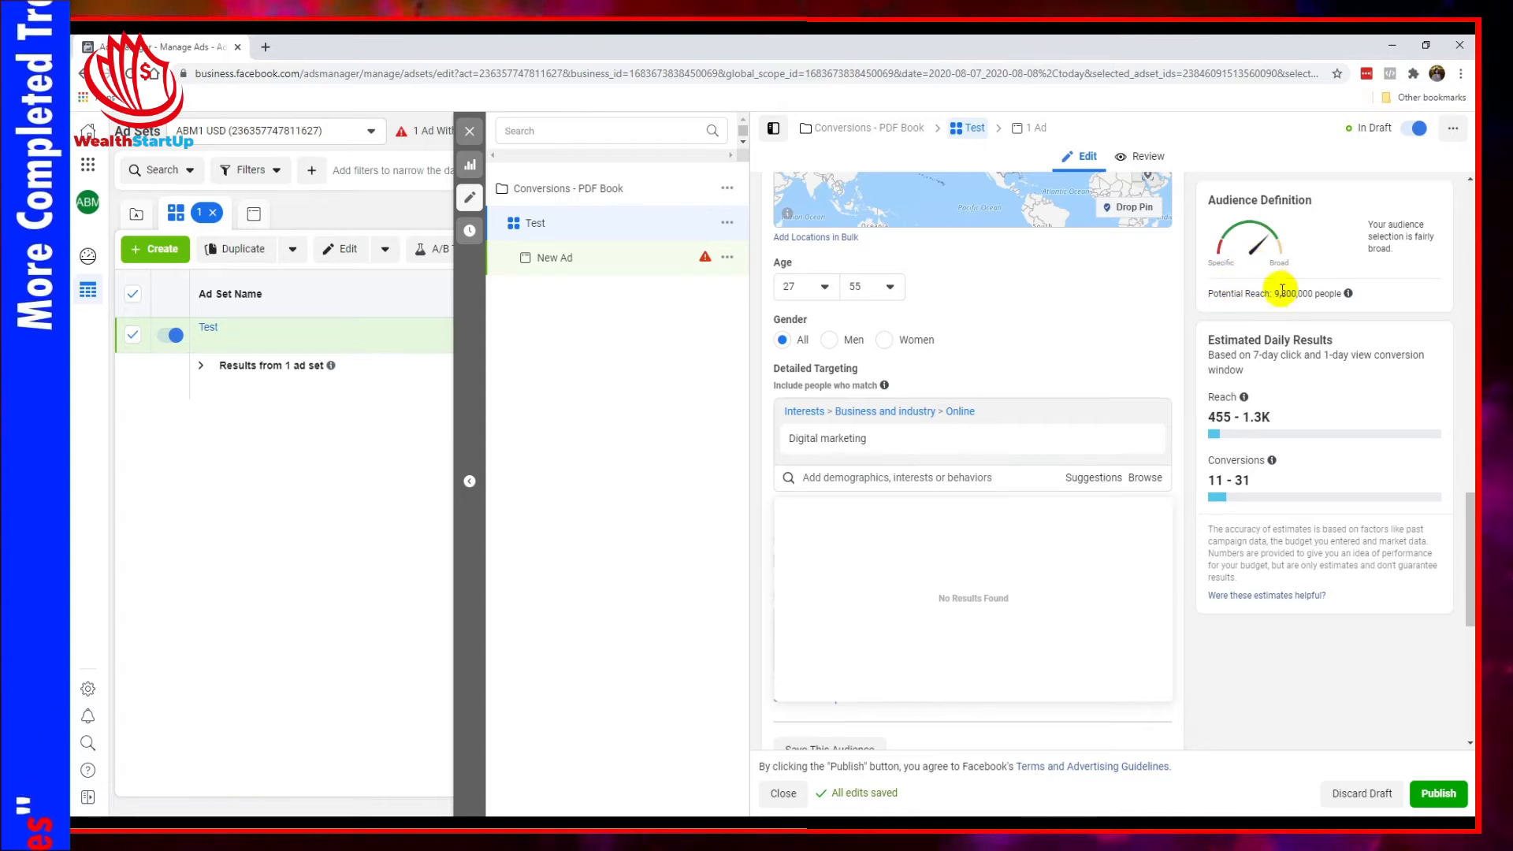
{"action": "left_click", "coordinate": [1090, 482]}
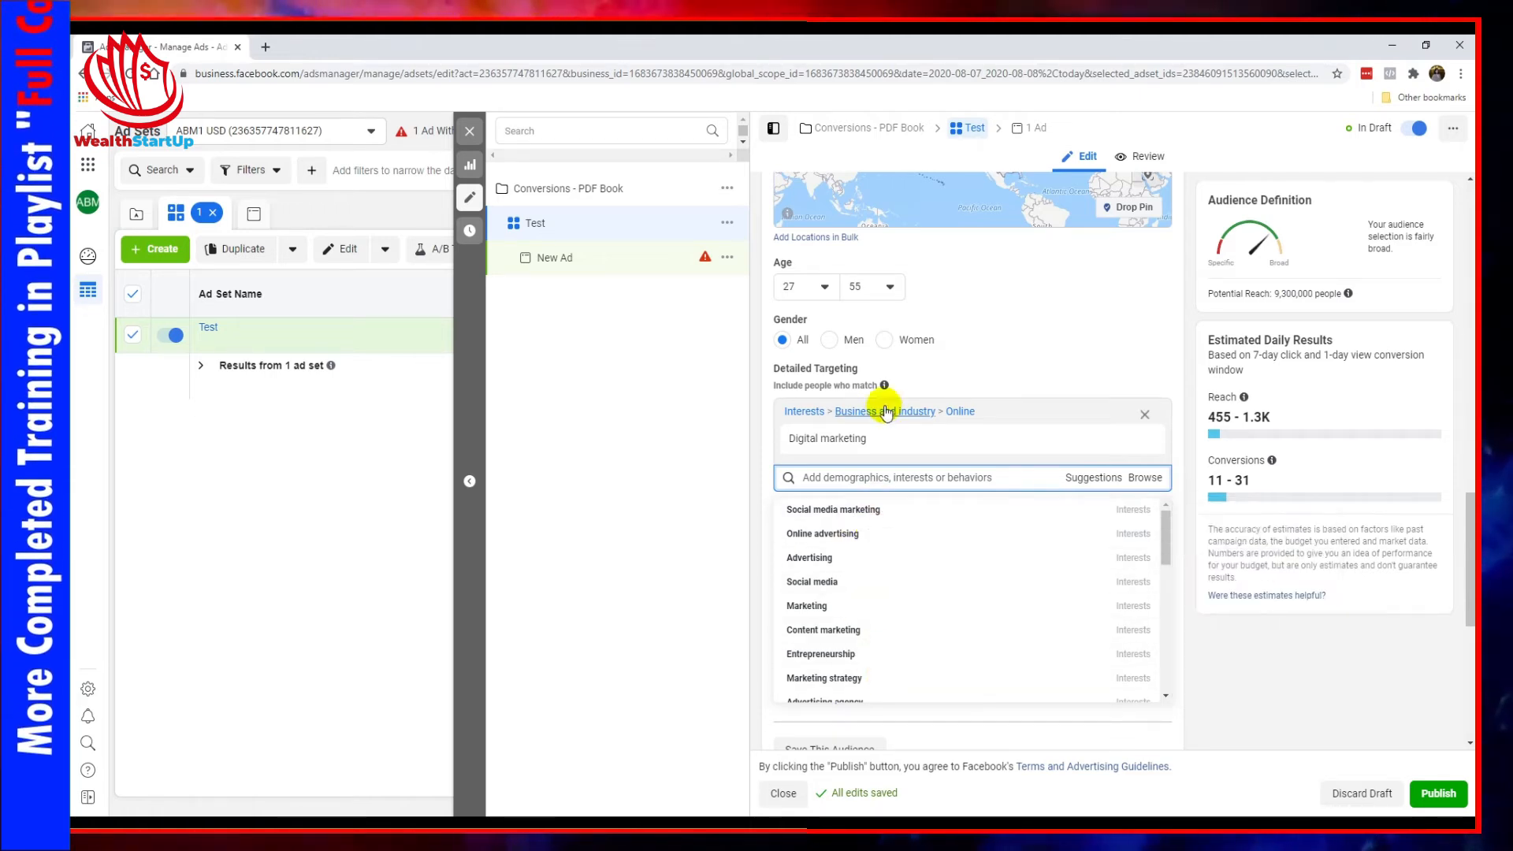
{"action": "left_click", "coordinate": [876, 512]}
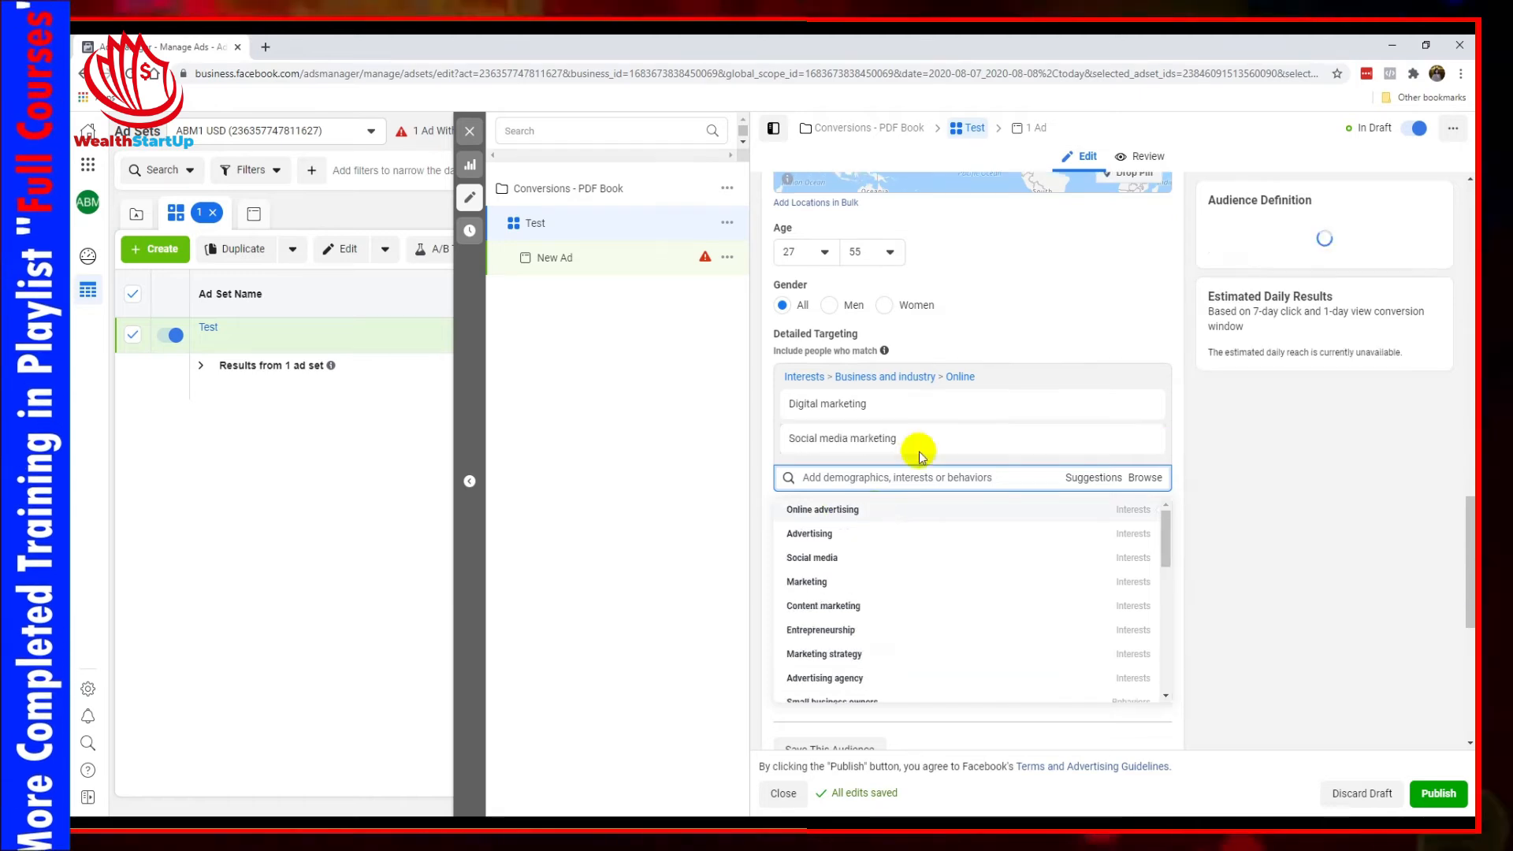
{"action": "left_click", "coordinate": [1107, 331]}
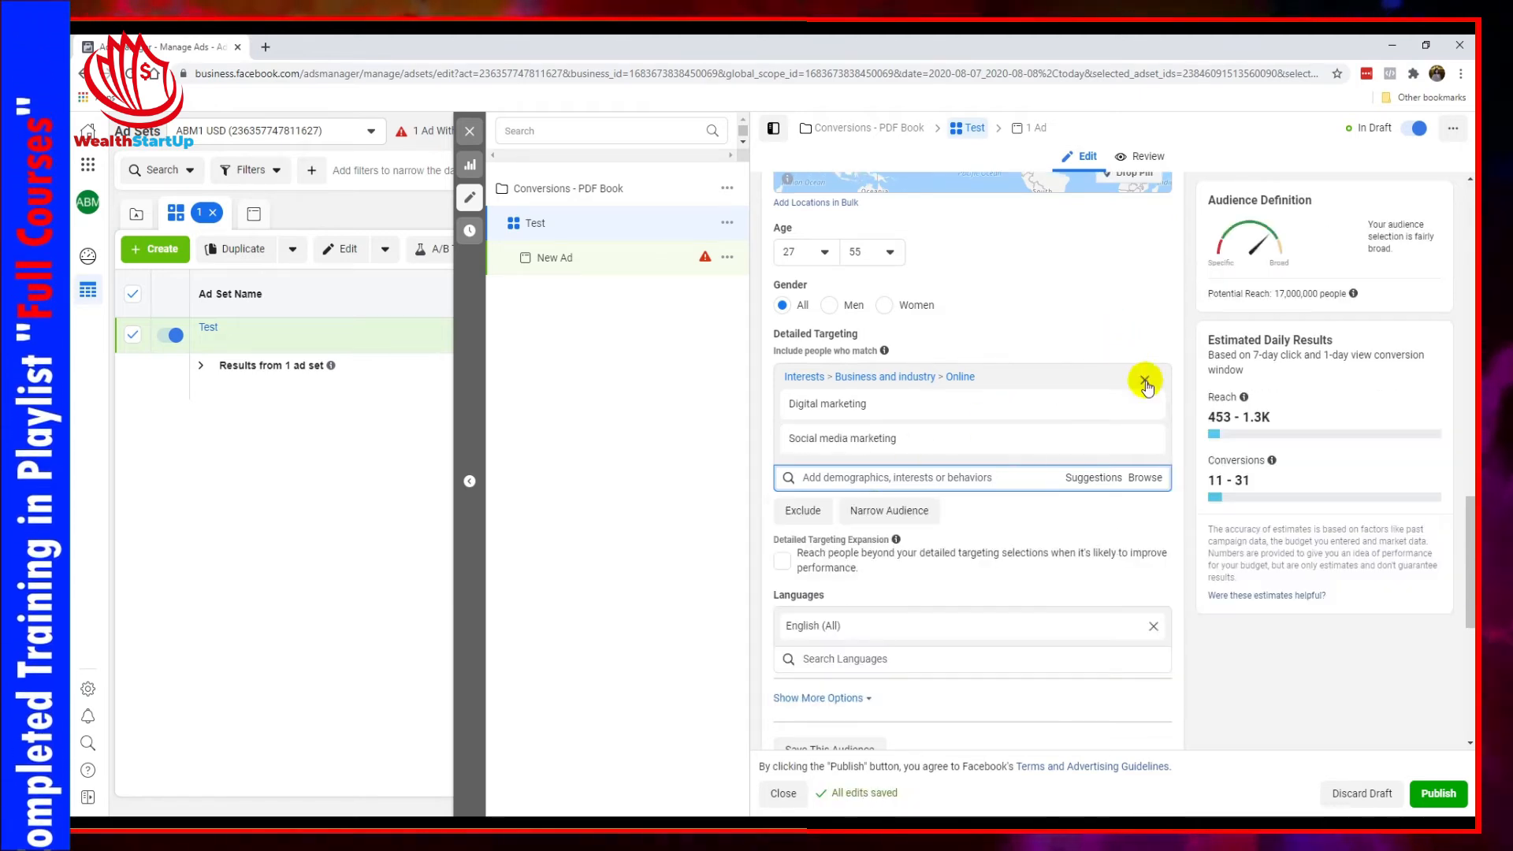
{"action": "left_click", "coordinate": [1145, 406]}
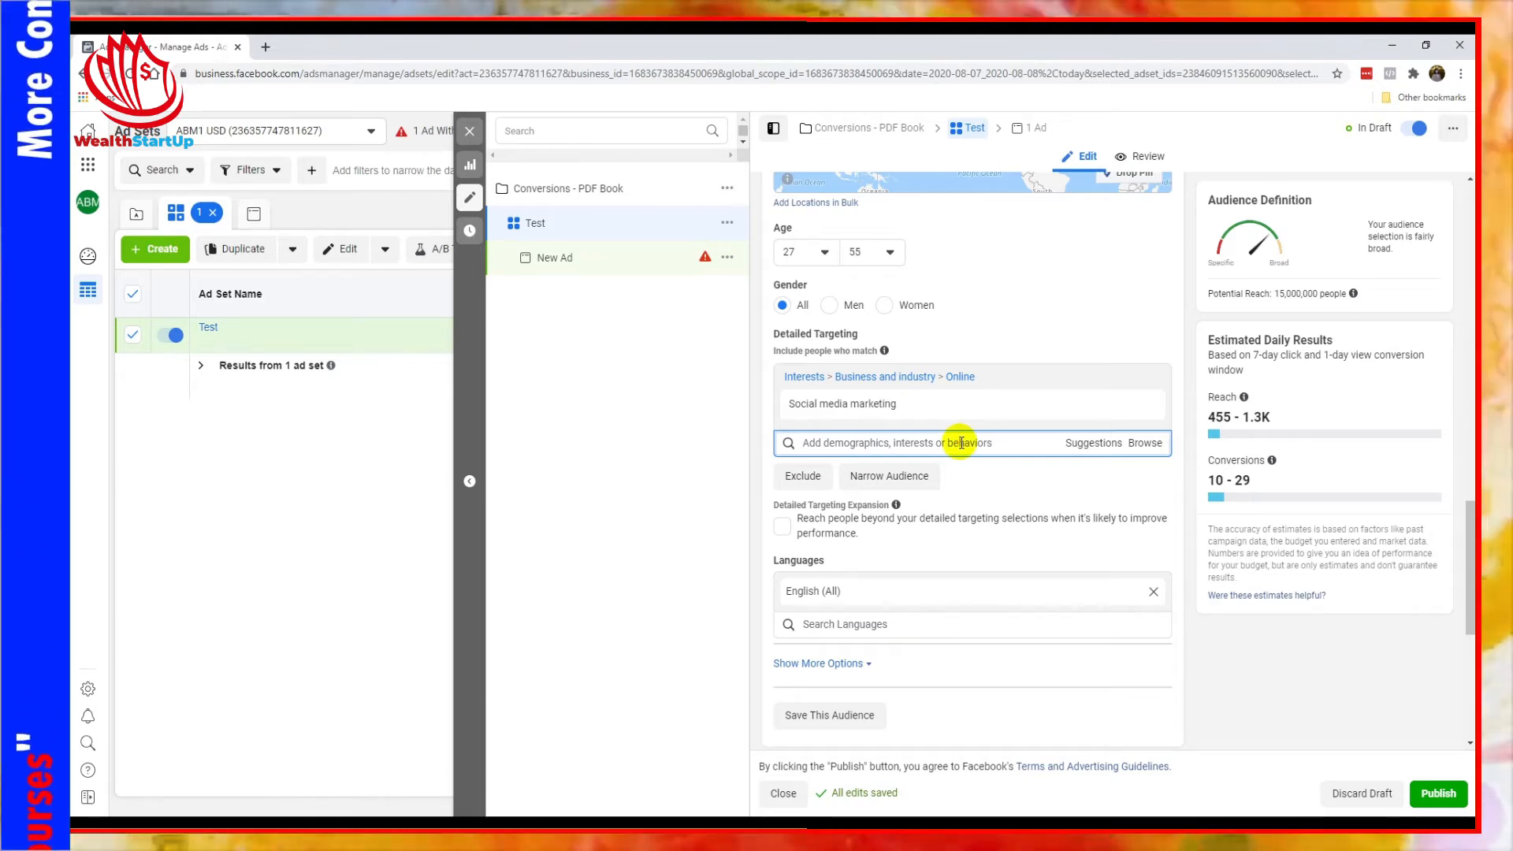
Change the audience's location from the whole country to California
{"action": "scroll", "coordinate": [1001, 316], "scroll_direction": "up", "scroll_amount": 3}
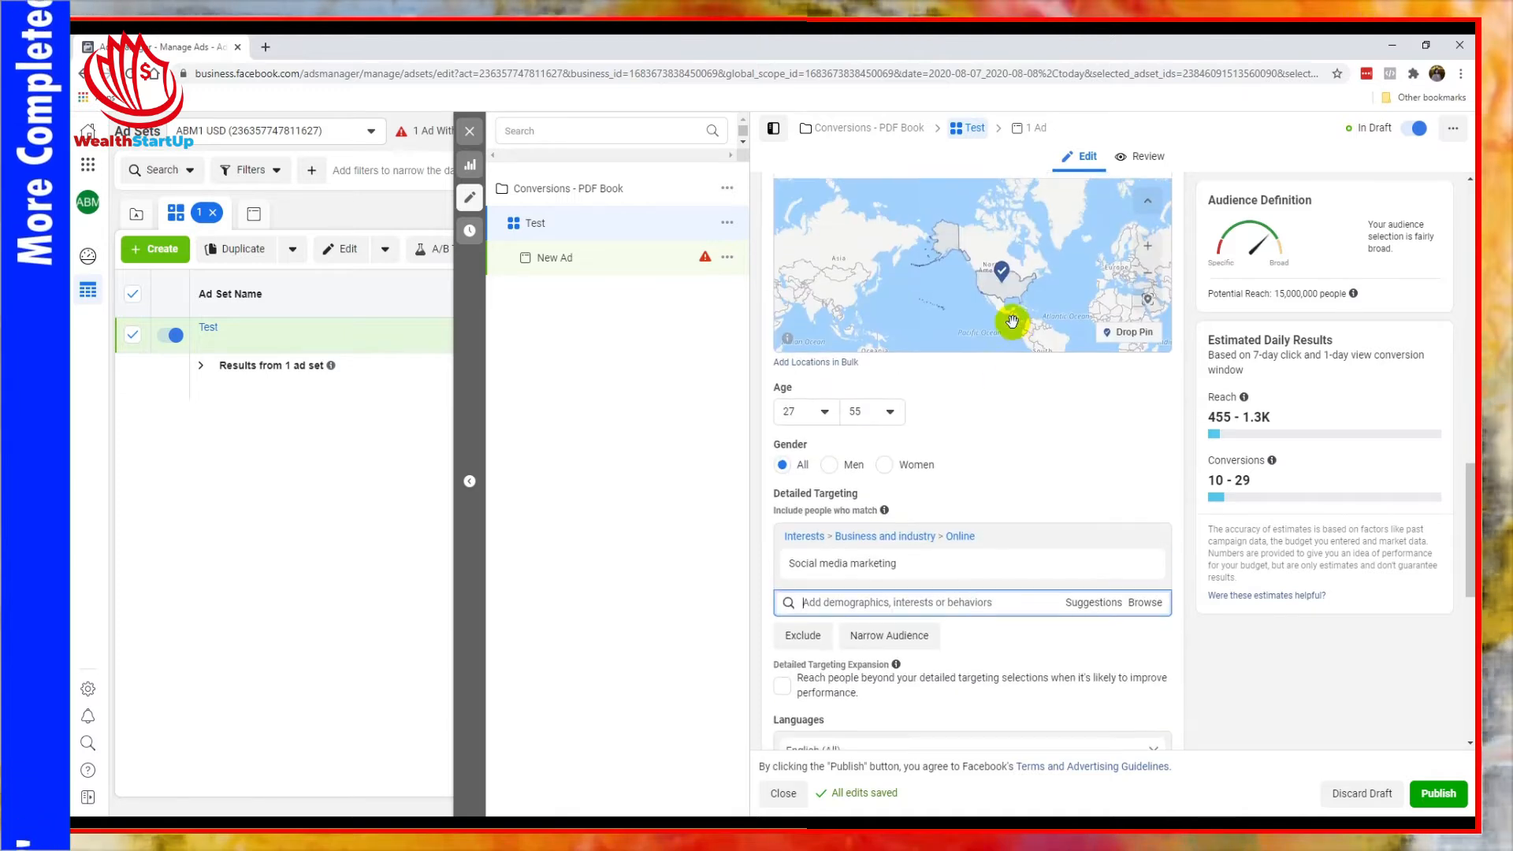
{"action": "left_click", "coordinate": [965, 230]}
{"action": "type", "text": "california"}
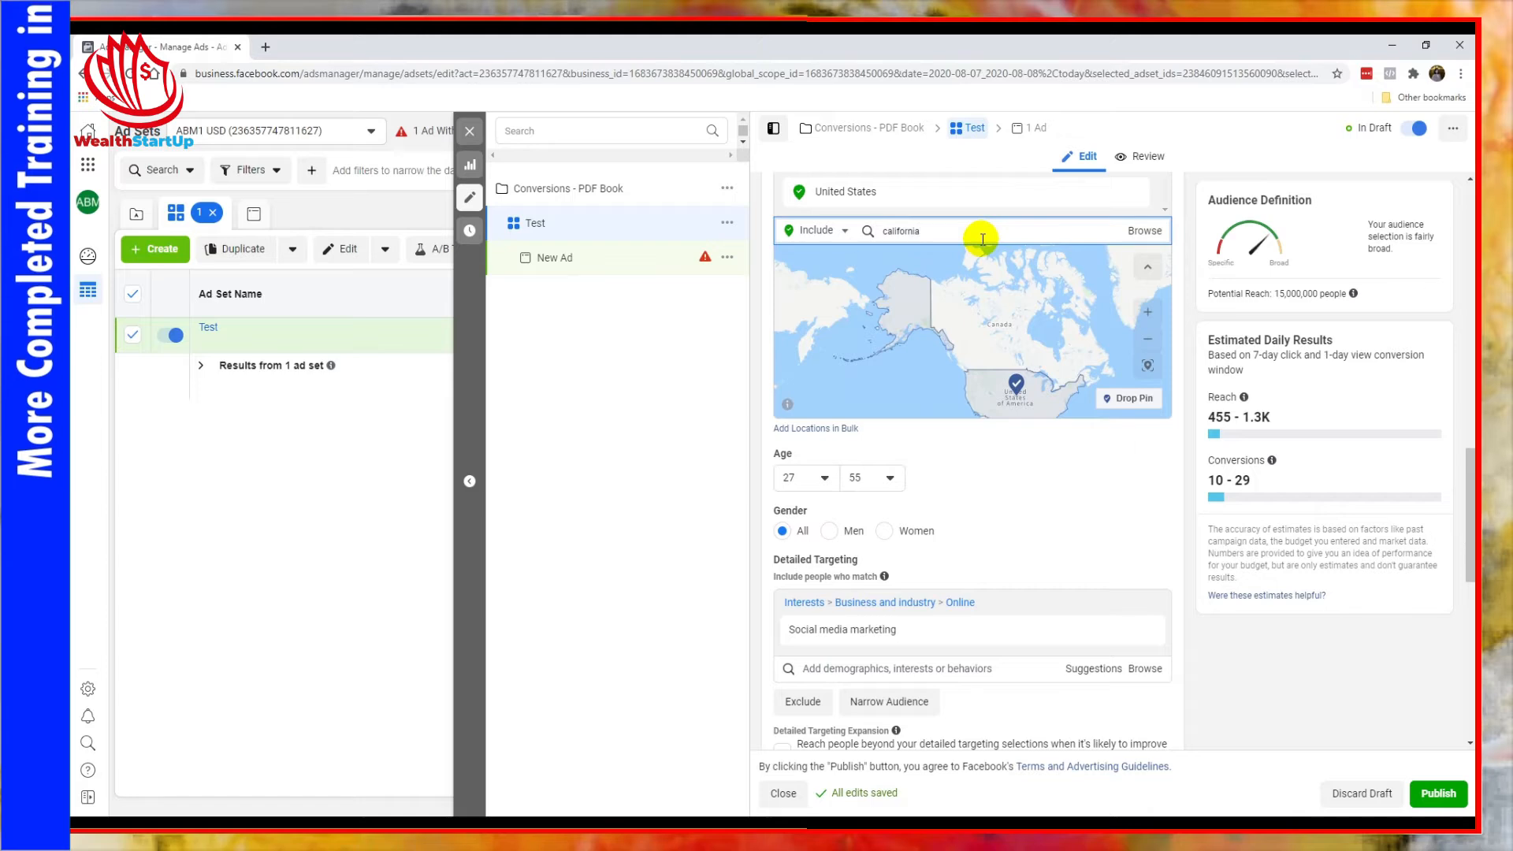
{"action": "left_click", "coordinate": [975, 257]}
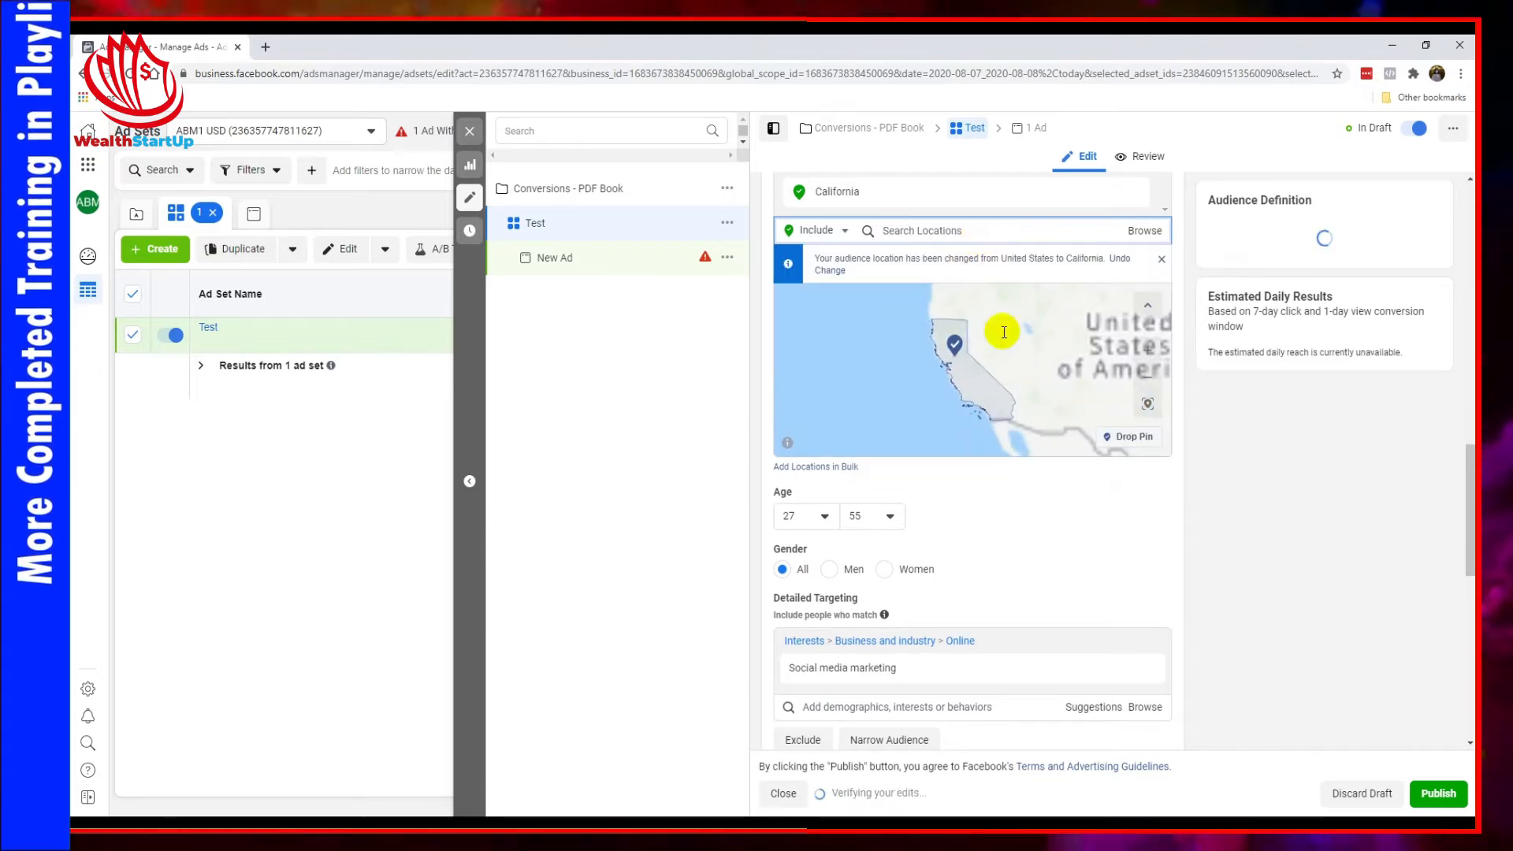
Add the suggested Digital marketing interest to the Detailed Targeting and remove Social media marketing
{"action": "scroll", "coordinate": [1030, 543], "scroll_direction": "down", "scroll_amount": 1}
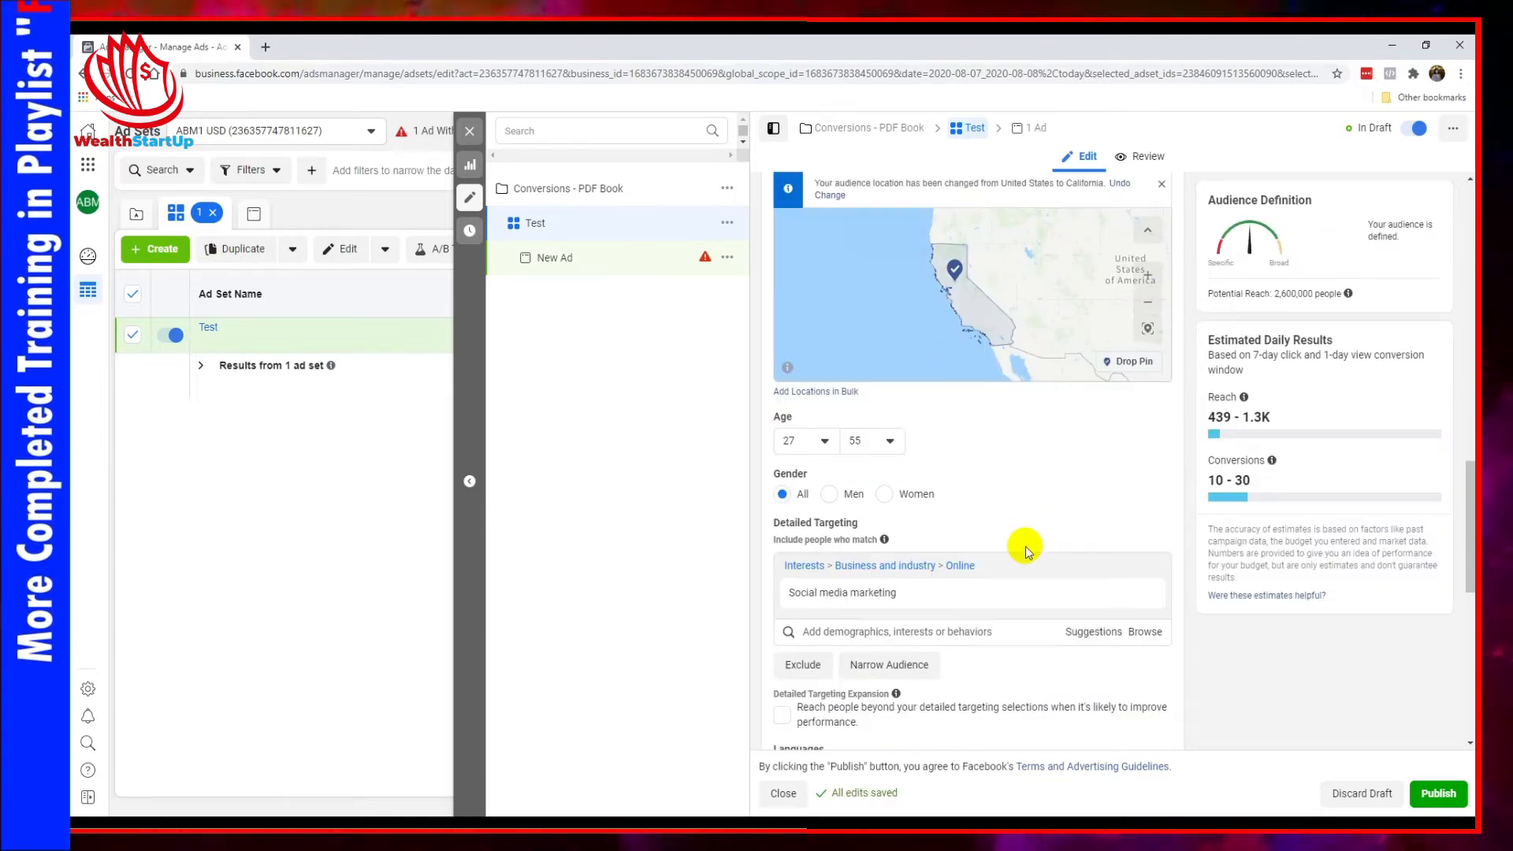
{"action": "left_click", "coordinate": [1059, 631]}
{"action": "left_click", "coordinate": [985, 687]}
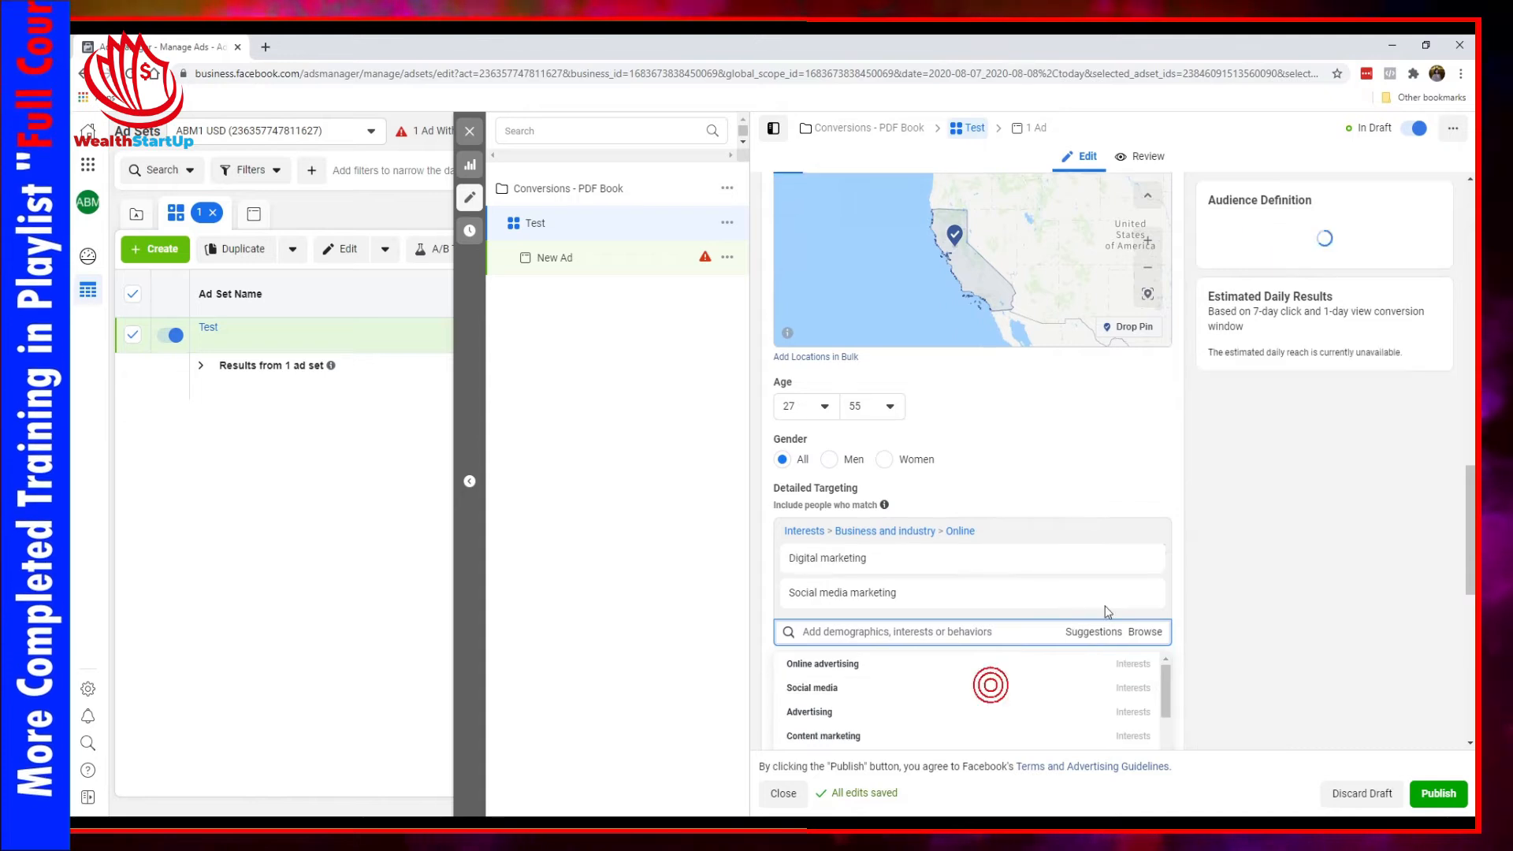
{"action": "left_click", "coordinate": [1147, 559]}
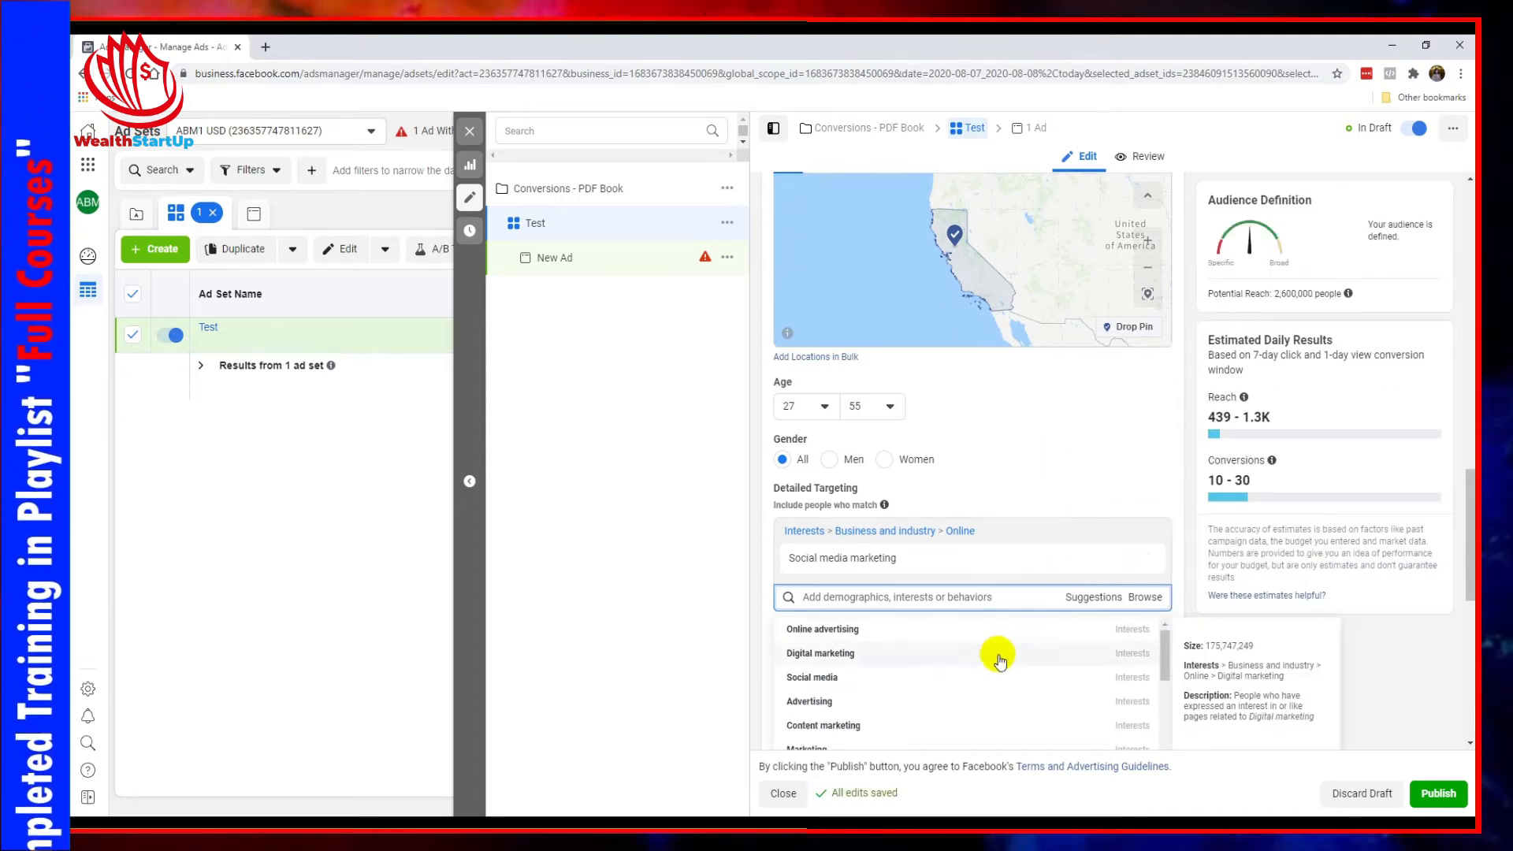
{"action": "left_click", "coordinate": [998, 653]}
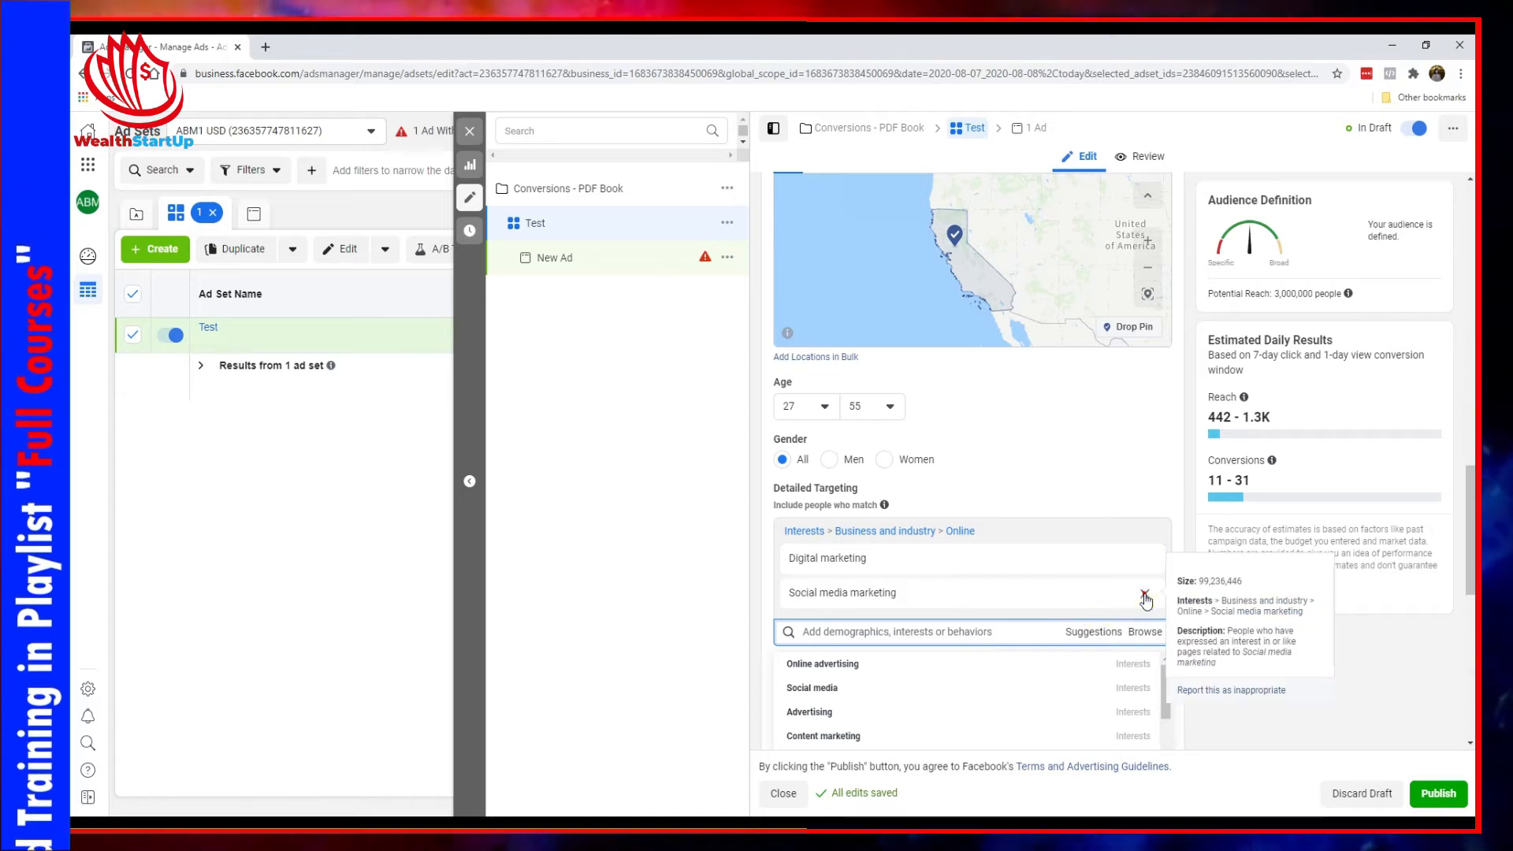
{"action": "left_click", "coordinate": [1145, 593]}
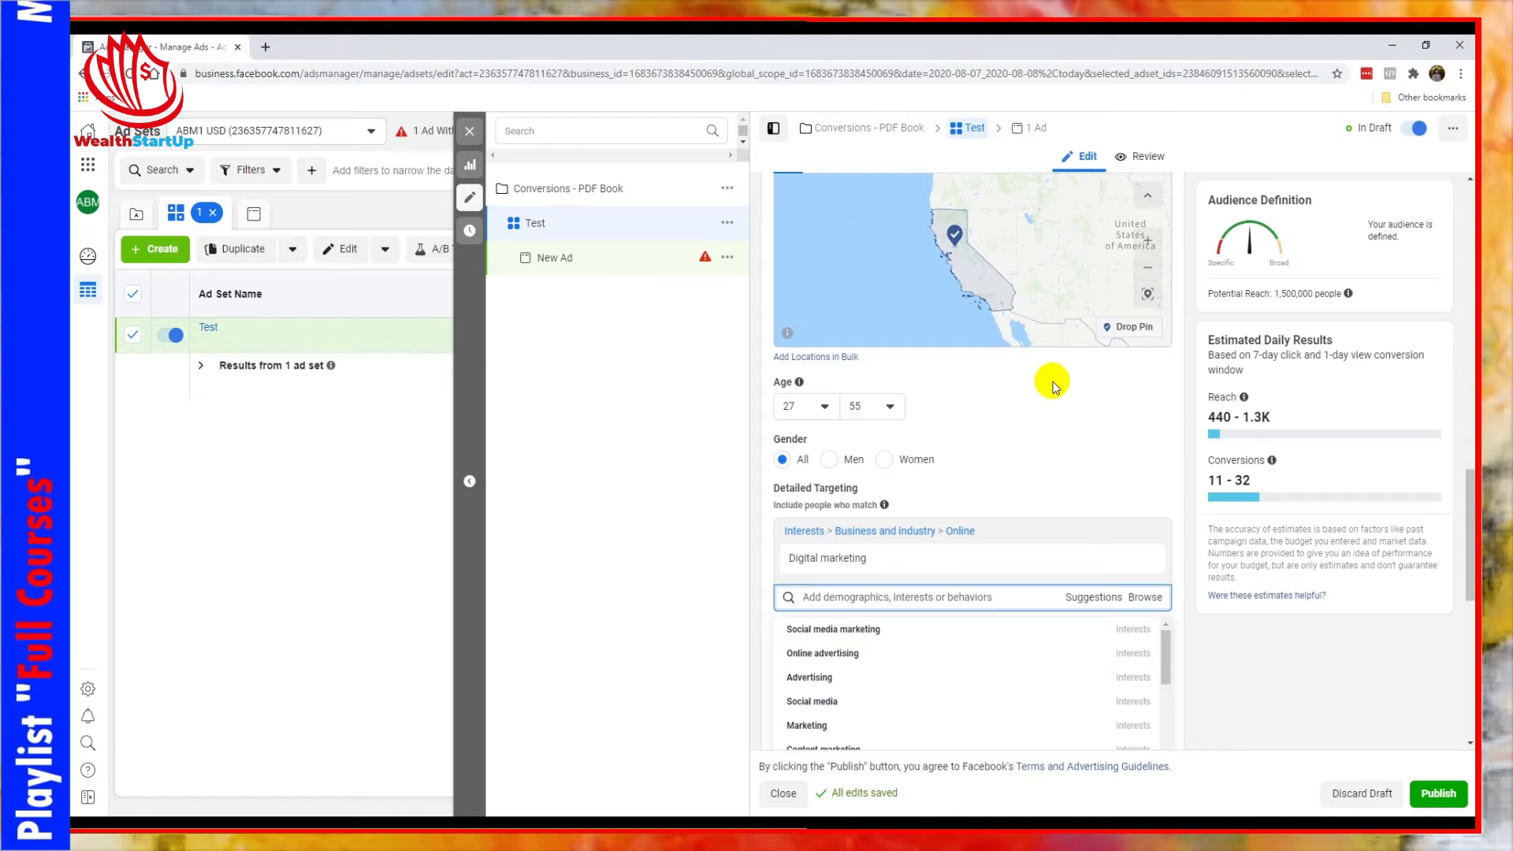
Set the audience's minimum age to 30
{"action": "left_click", "coordinate": [869, 406]}
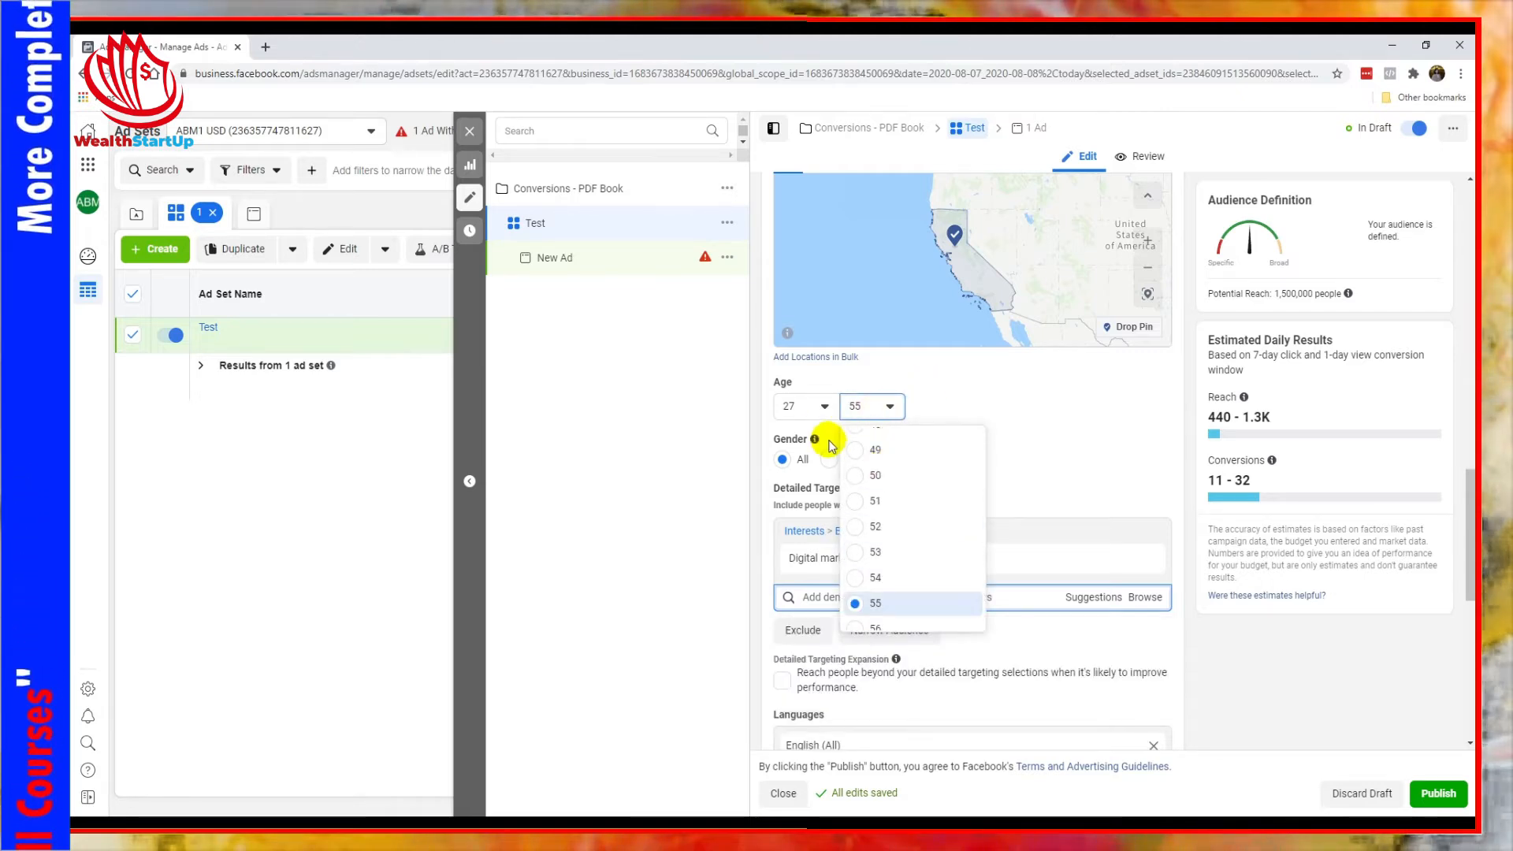
{"action": "left_click", "coordinate": [819, 407]}
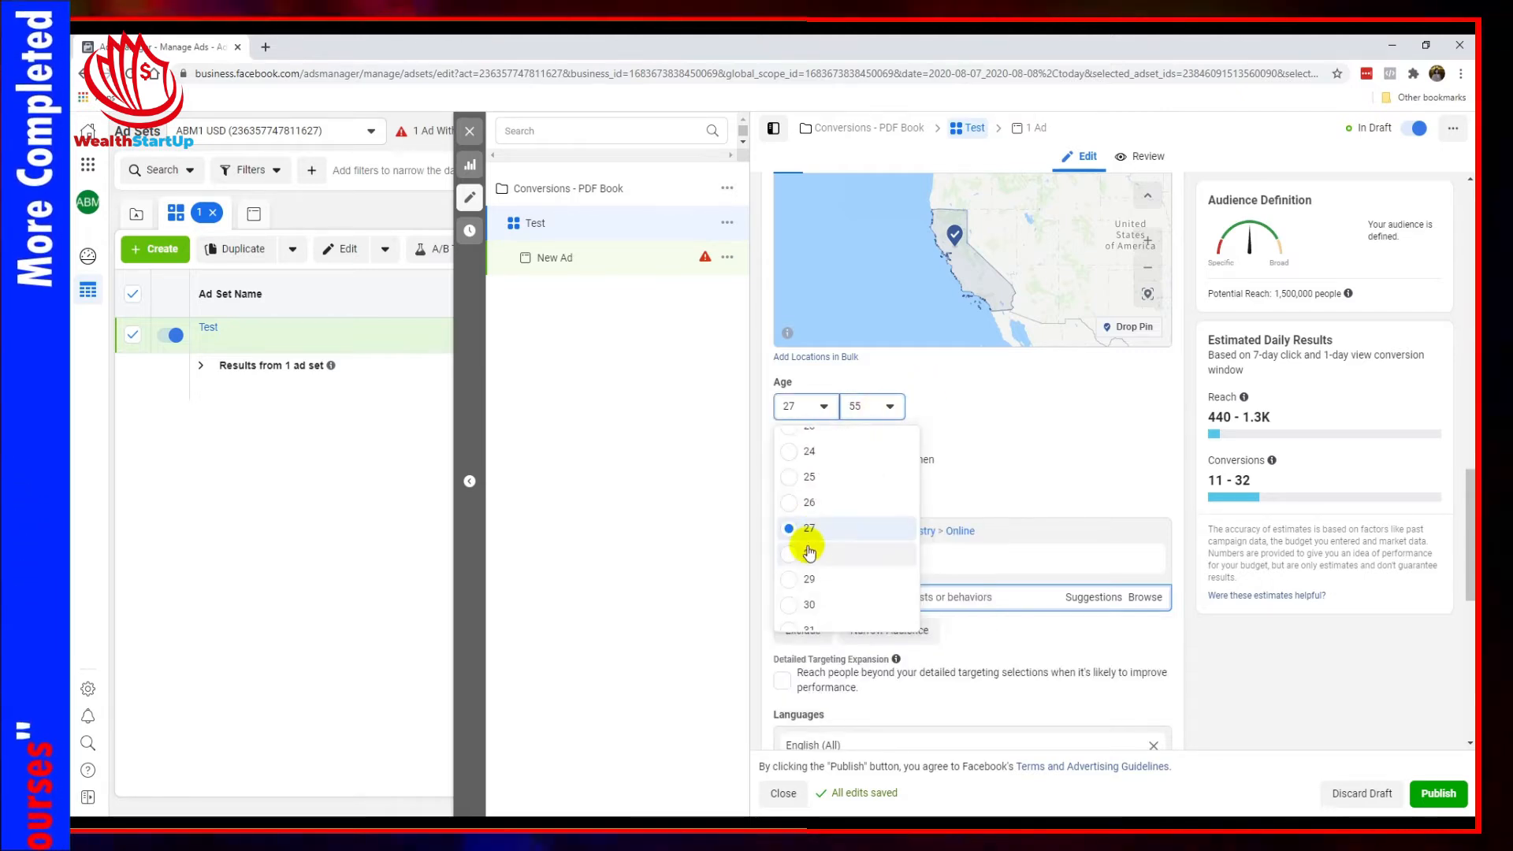
{"action": "left_click", "coordinate": [816, 605]}
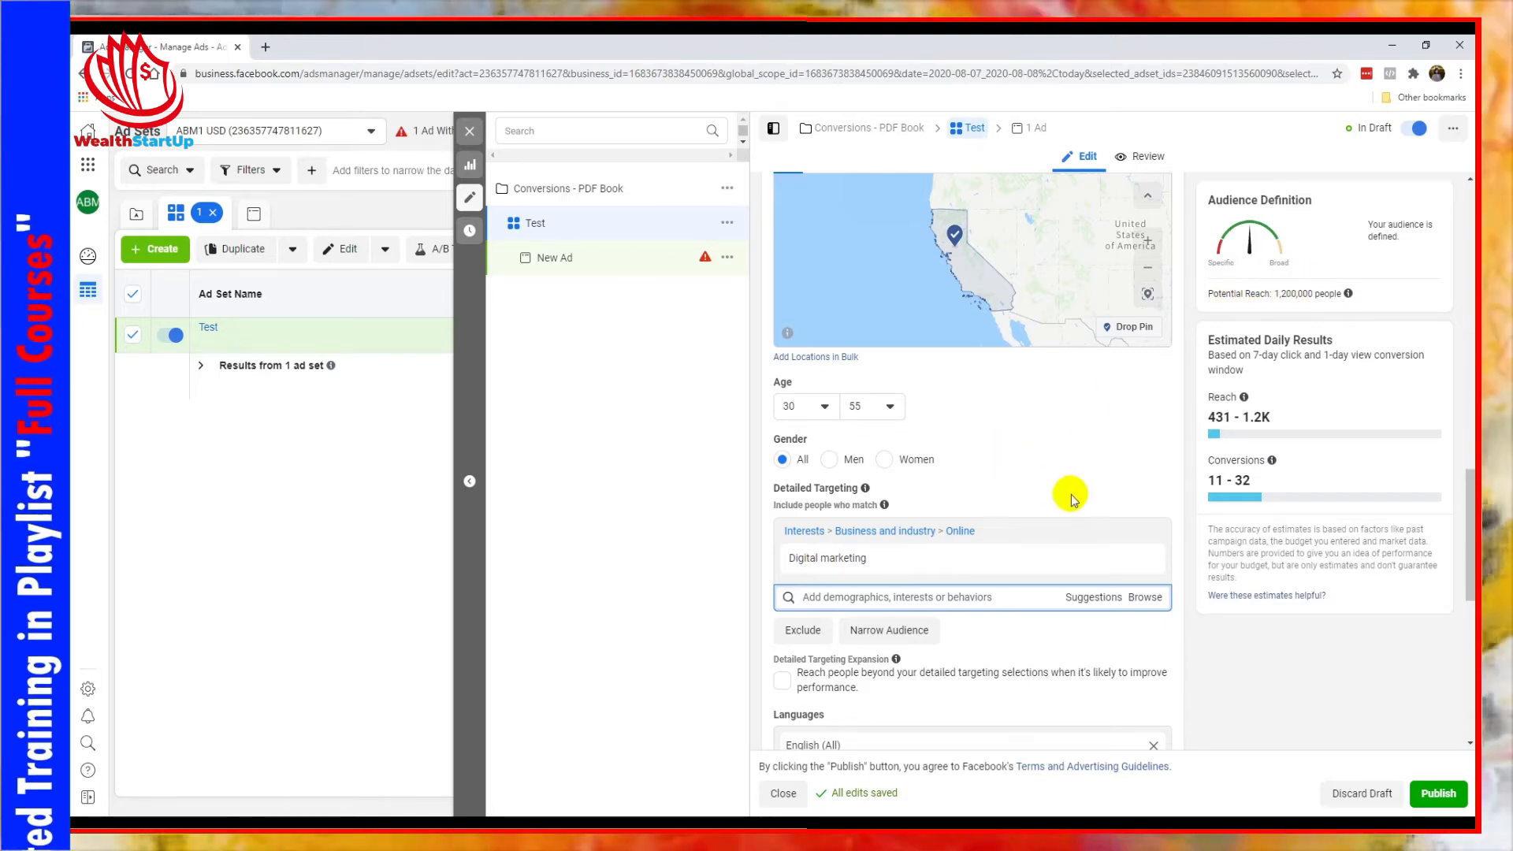
Set the audience's location back to the whole United States
{"action": "scroll", "coordinate": [1041, 567], "scroll_direction": "down", "scroll_amount": 2}
{"action": "scroll", "coordinate": [987, 613], "scroll_direction": "down", "scroll_amount": 5}
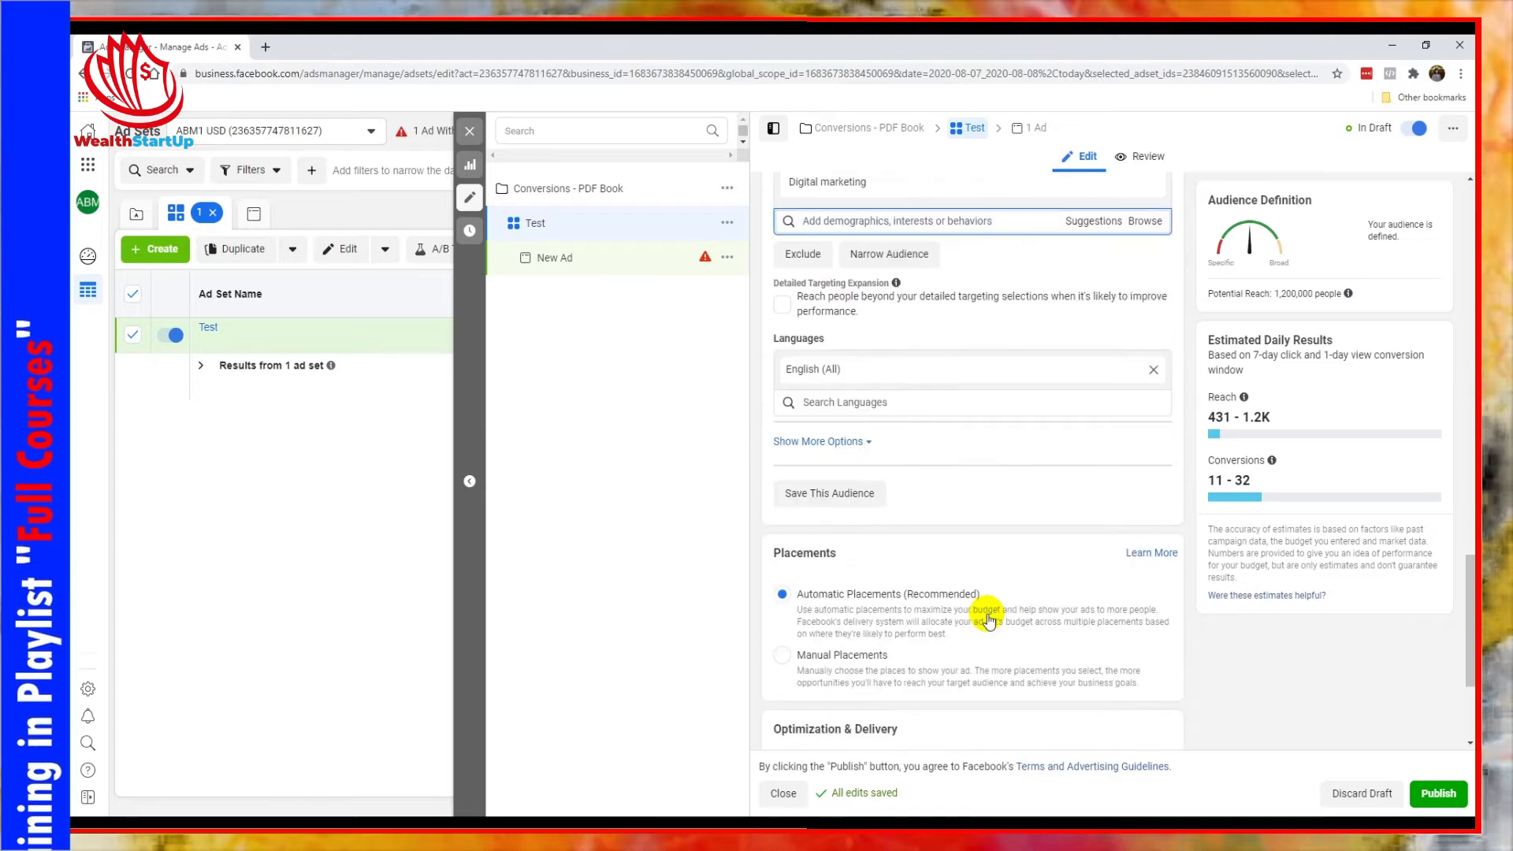
{"action": "scroll", "coordinate": [906, 507], "scroll_direction": "down", "scroll_amount": 1}
{"action": "scroll", "coordinate": [919, 433], "scroll_direction": "up", "scroll_amount": 7}
{"action": "scroll", "coordinate": [949, 328], "scroll_direction": "up", "scroll_amount": 2}
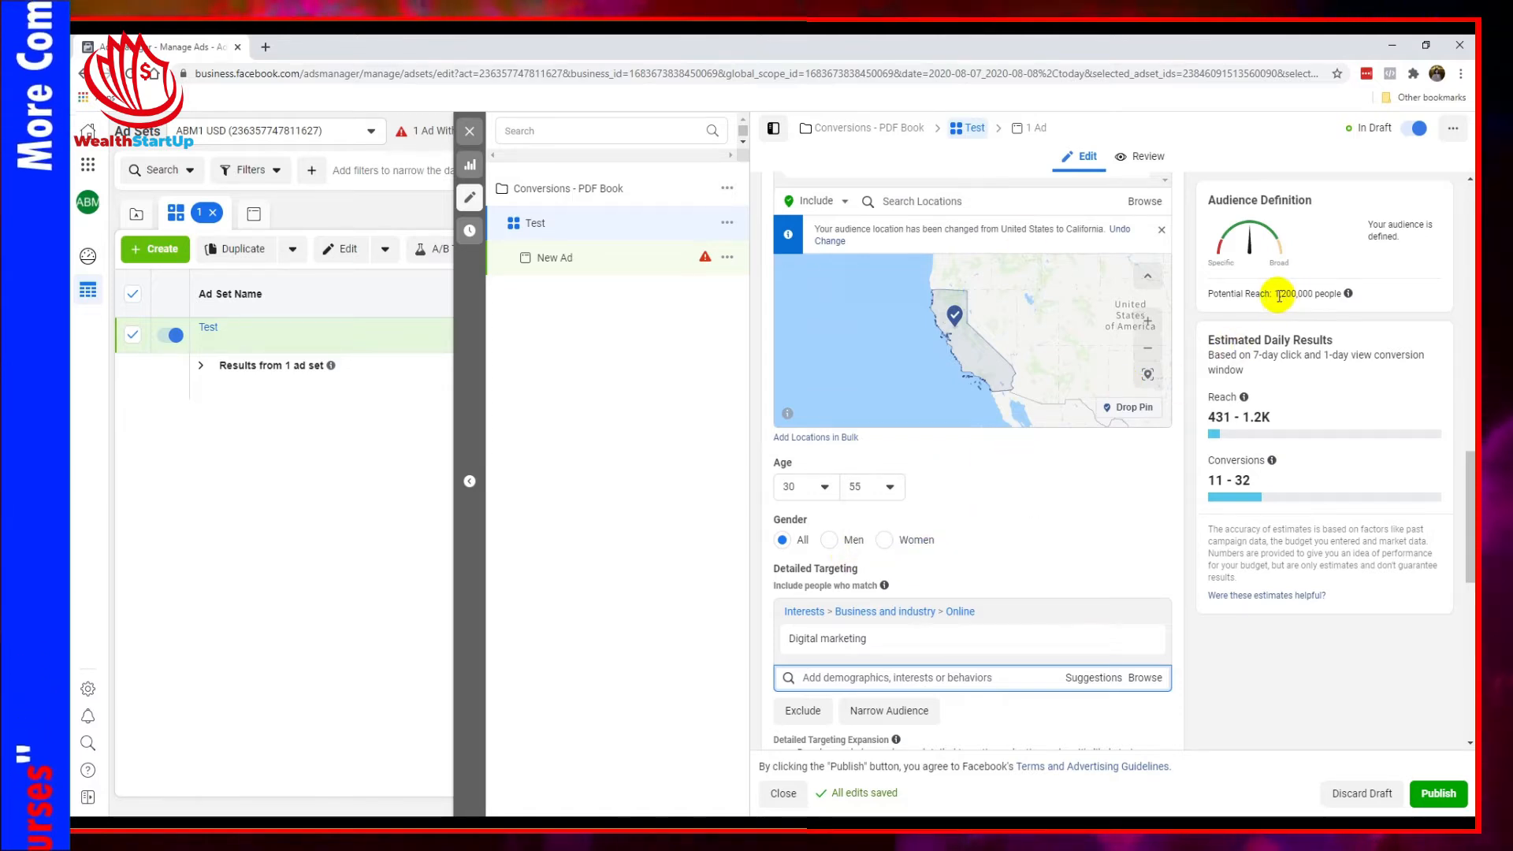
{"action": "scroll", "coordinate": [1037, 465], "scroll_direction": "down", "scroll_amount": 1}
{"action": "scroll", "coordinate": [1031, 552], "scroll_direction": "up", "scroll_amount": 3}
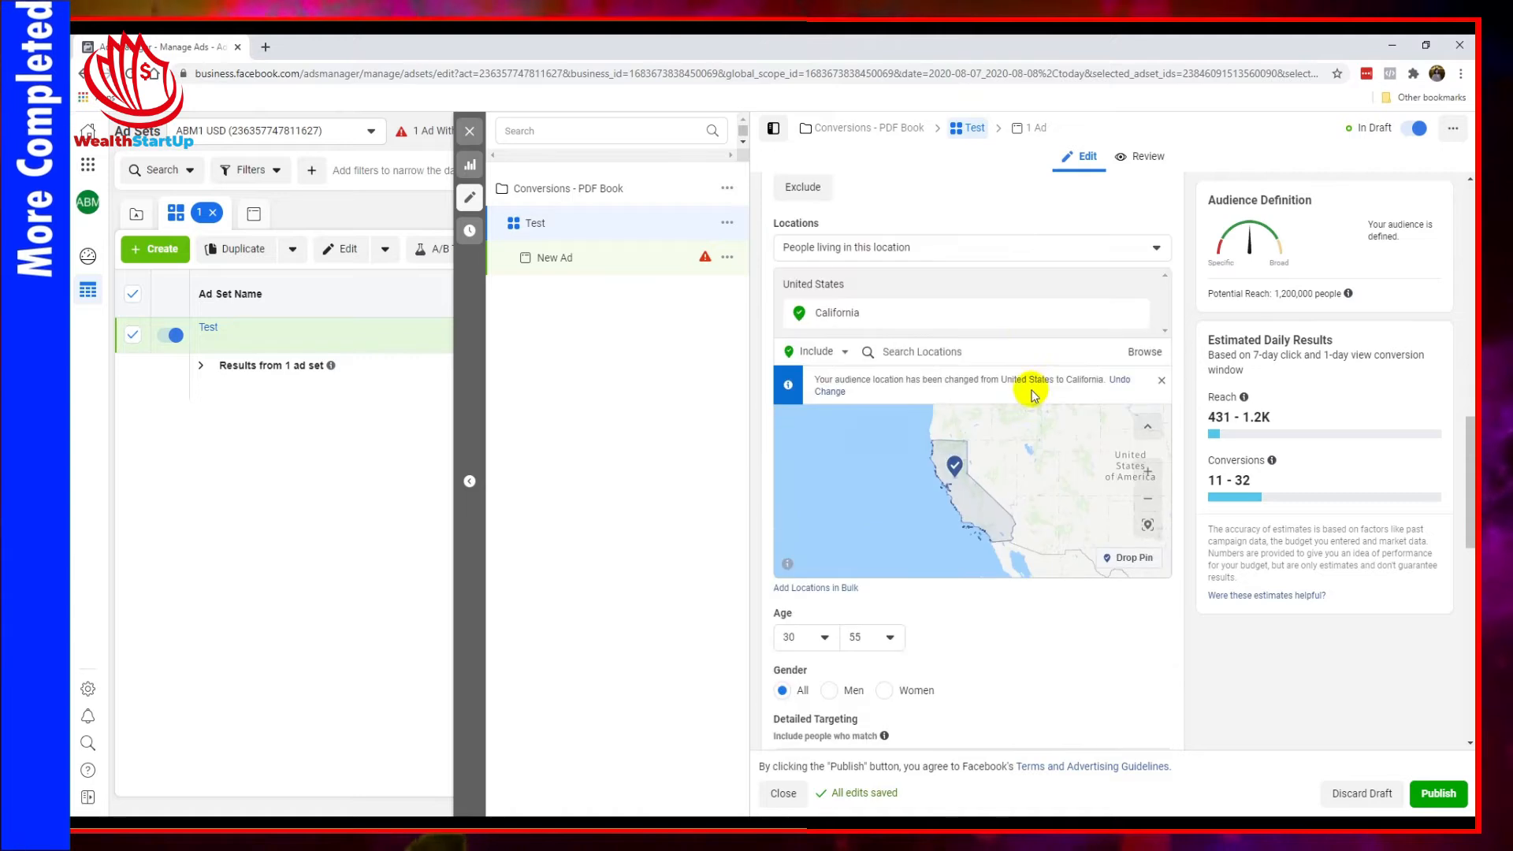
{"action": "left_click", "coordinate": [1047, 347]}
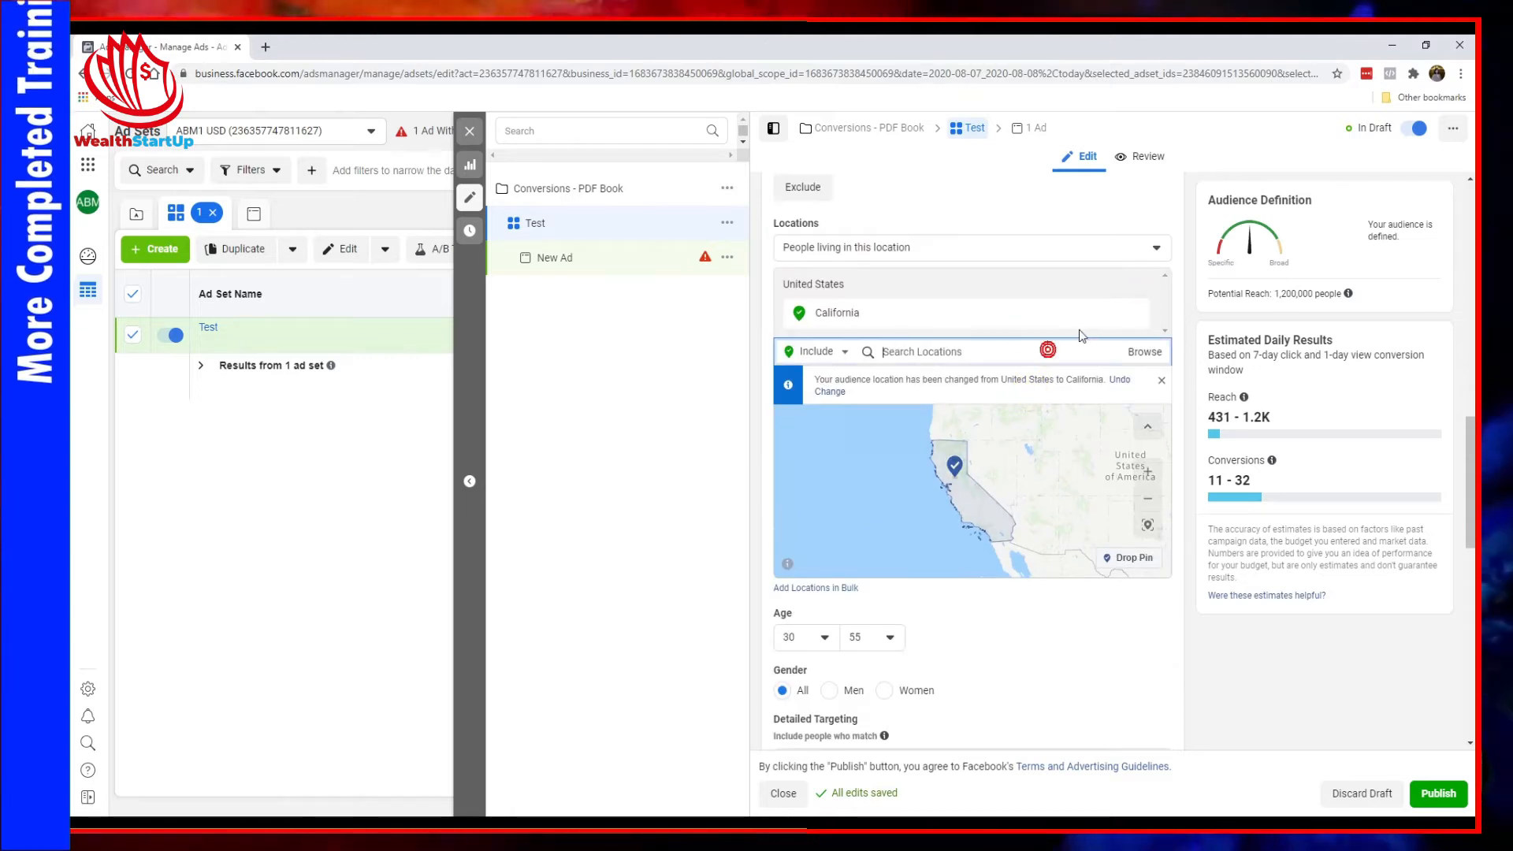
{"action": "type", "text": "united states"}
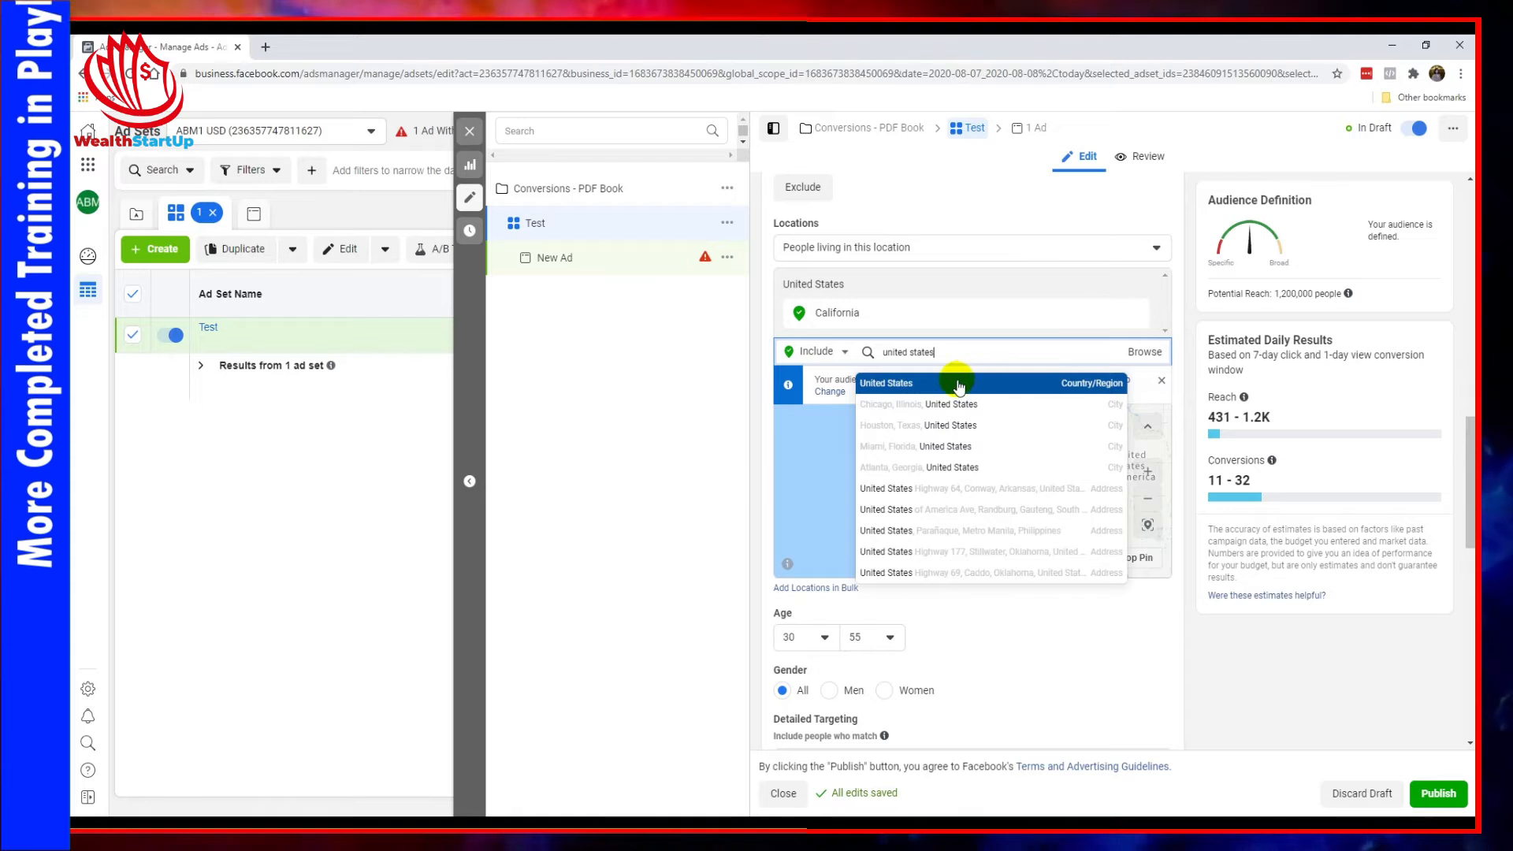
{"action": "left_click", "coordinate": [963, 382]}
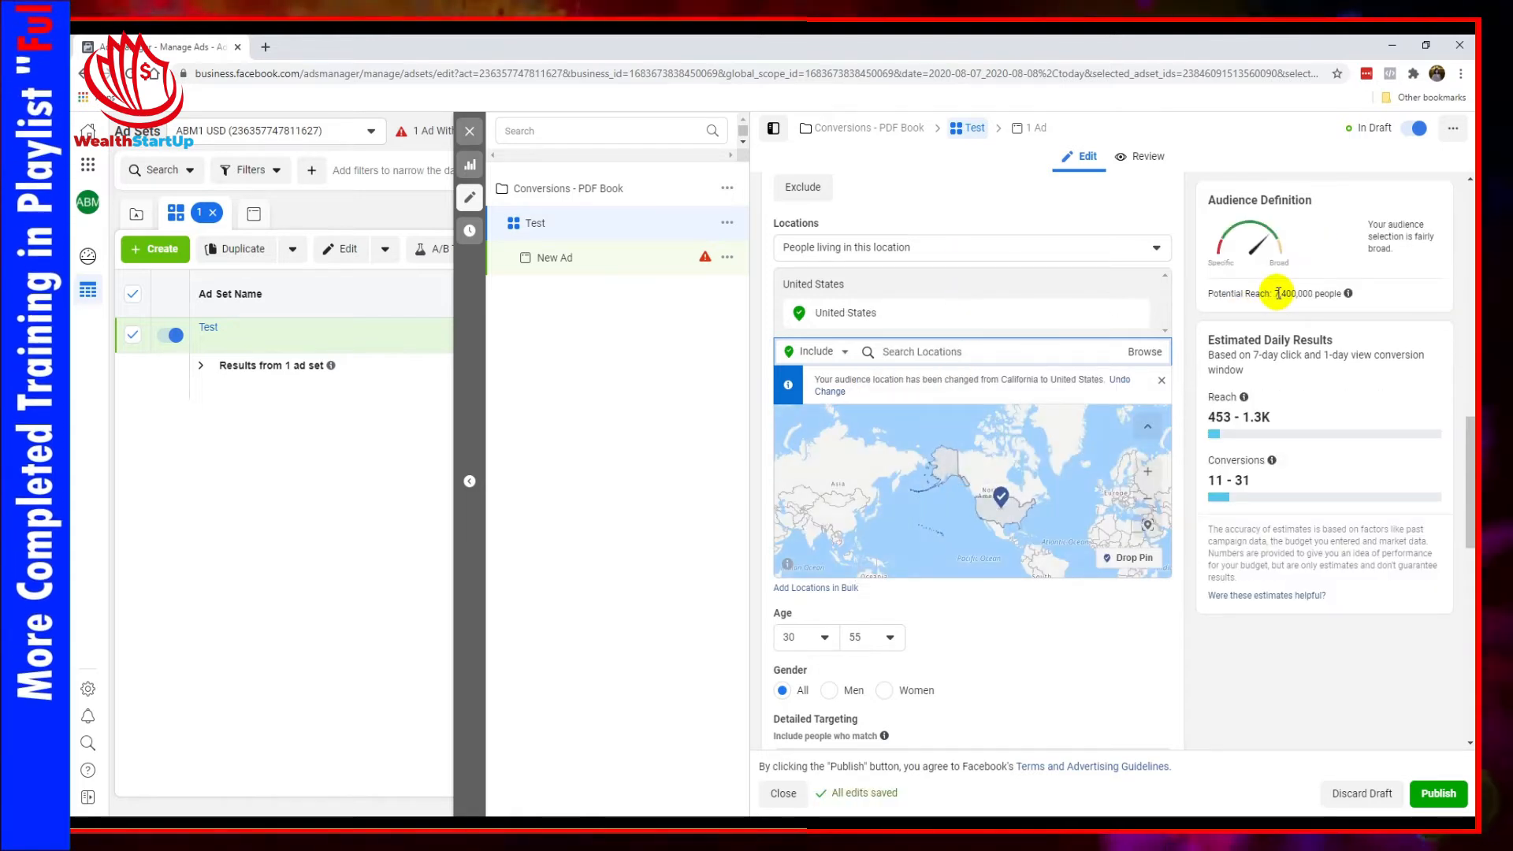
Add the Gary Vaynerchuk interest to the Detailed Targeting and remove Digital marketing
{"action": "scroll", "coordinate": [780, 630], "scroll_direction": "down", "scroll_amount": 1}
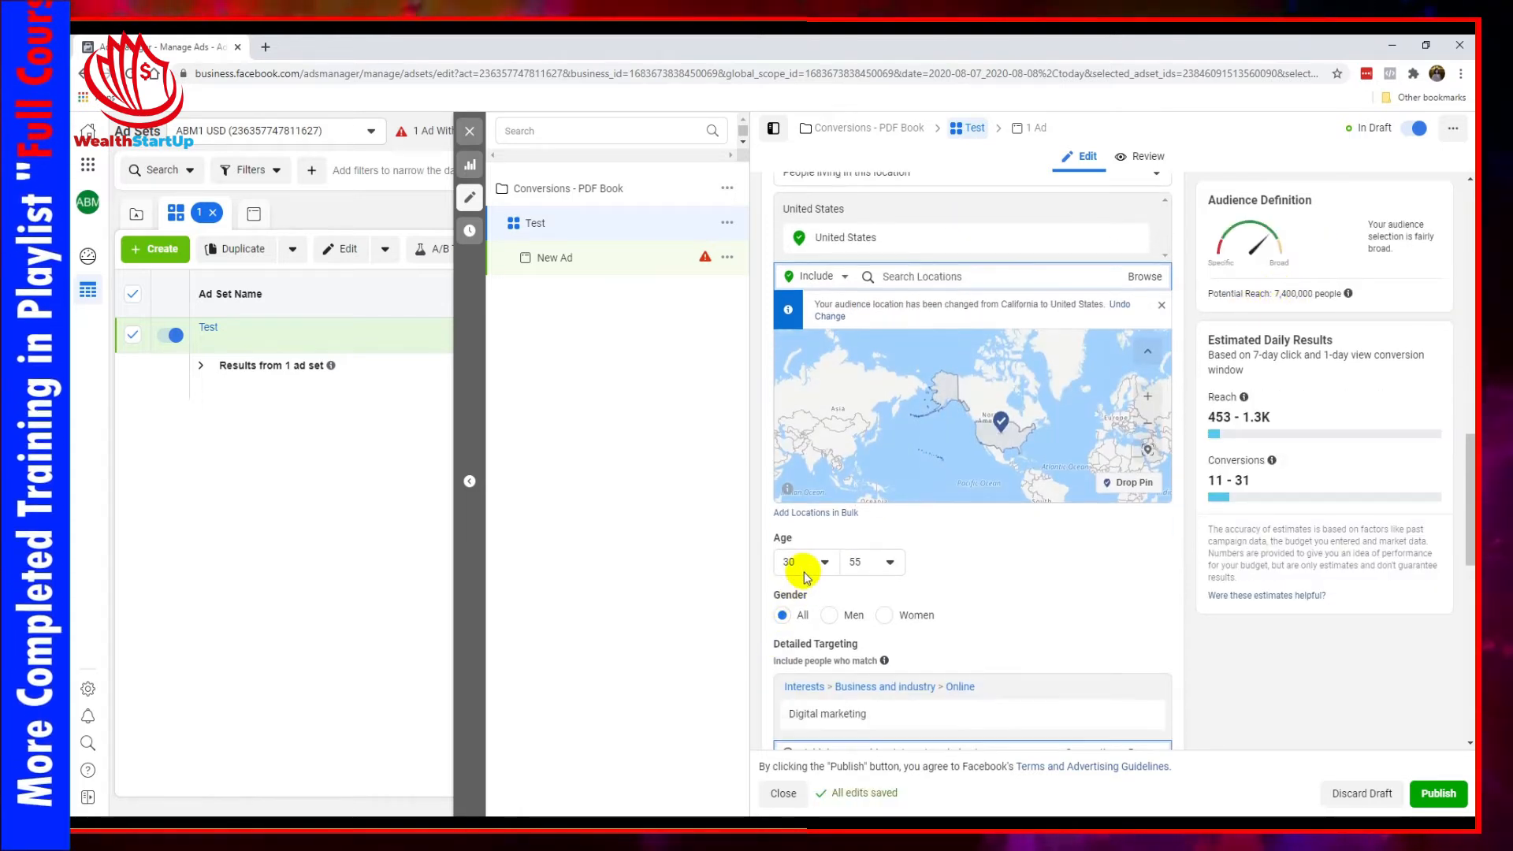
{"action": "scroll", "coordinate": [804, 570], "scroll_direction": "down", "scroll_amount": 2}
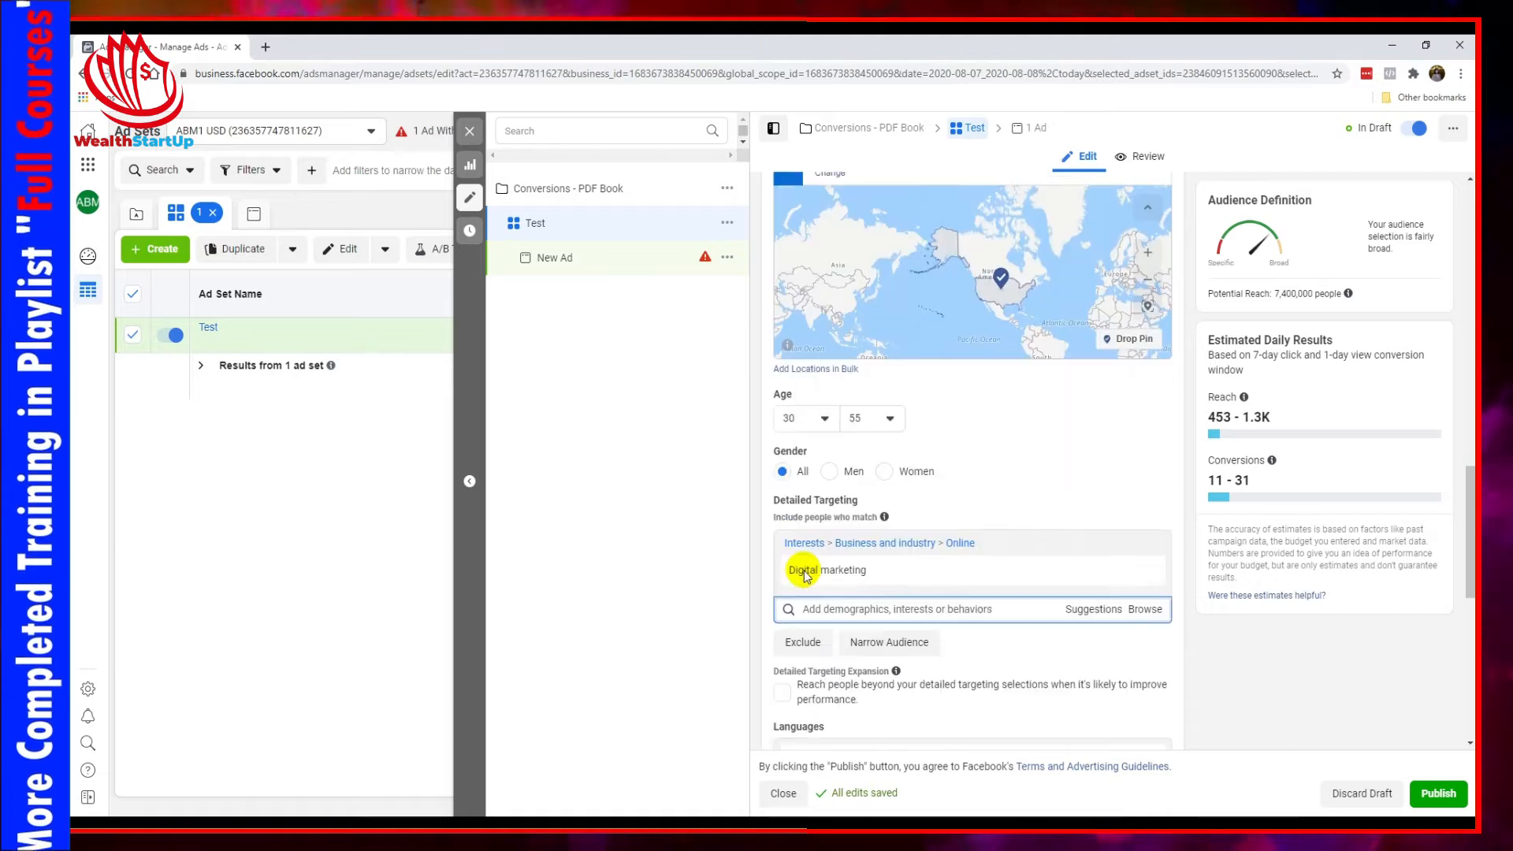
{"action": "left_click", "coordinate": [1014, 602]}
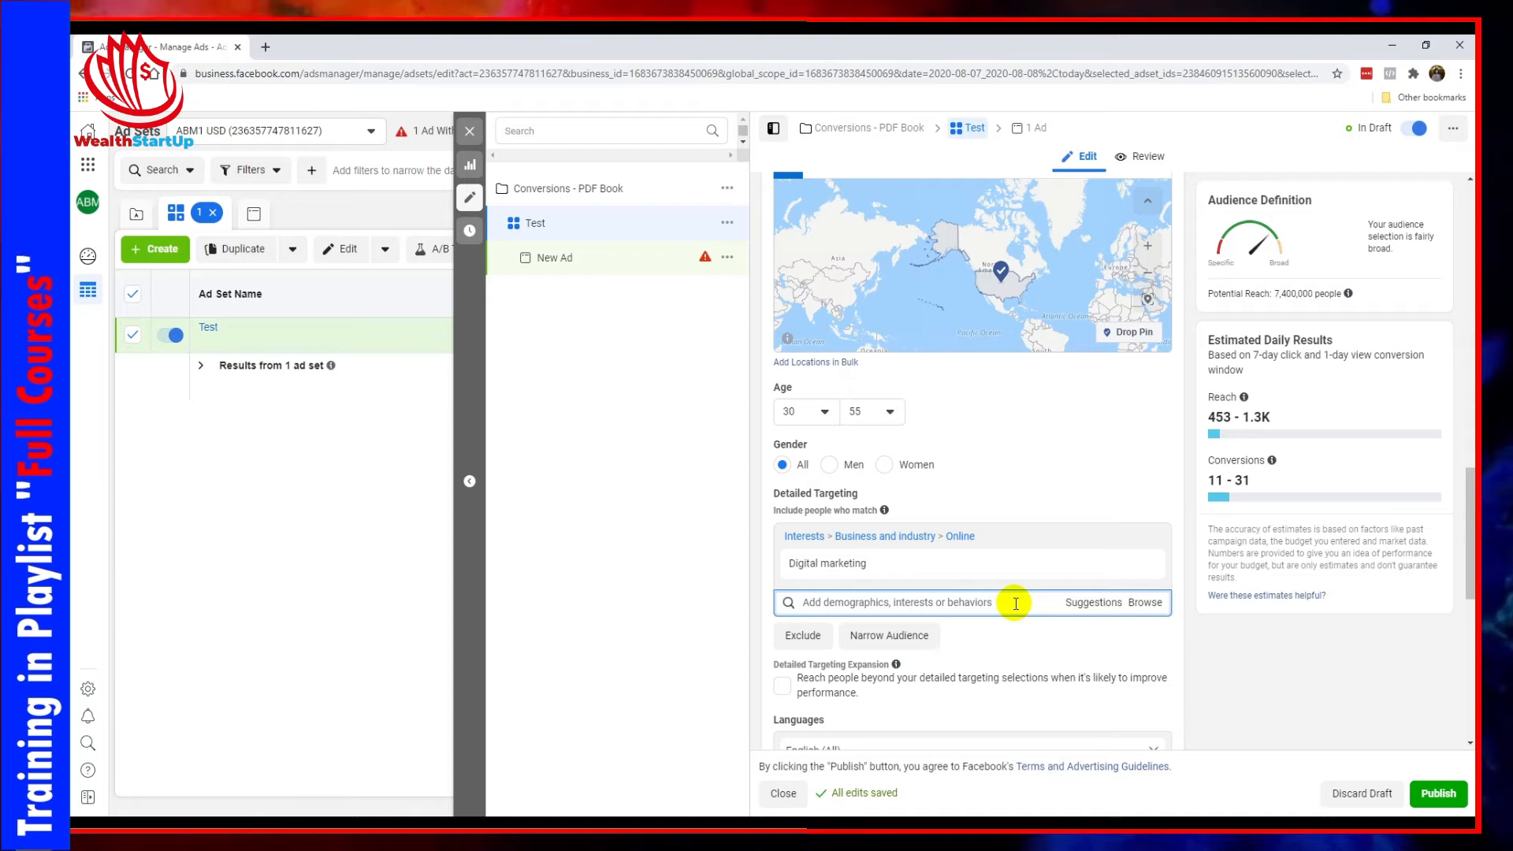
{"action": "type", "text": "gary vaynerch"}
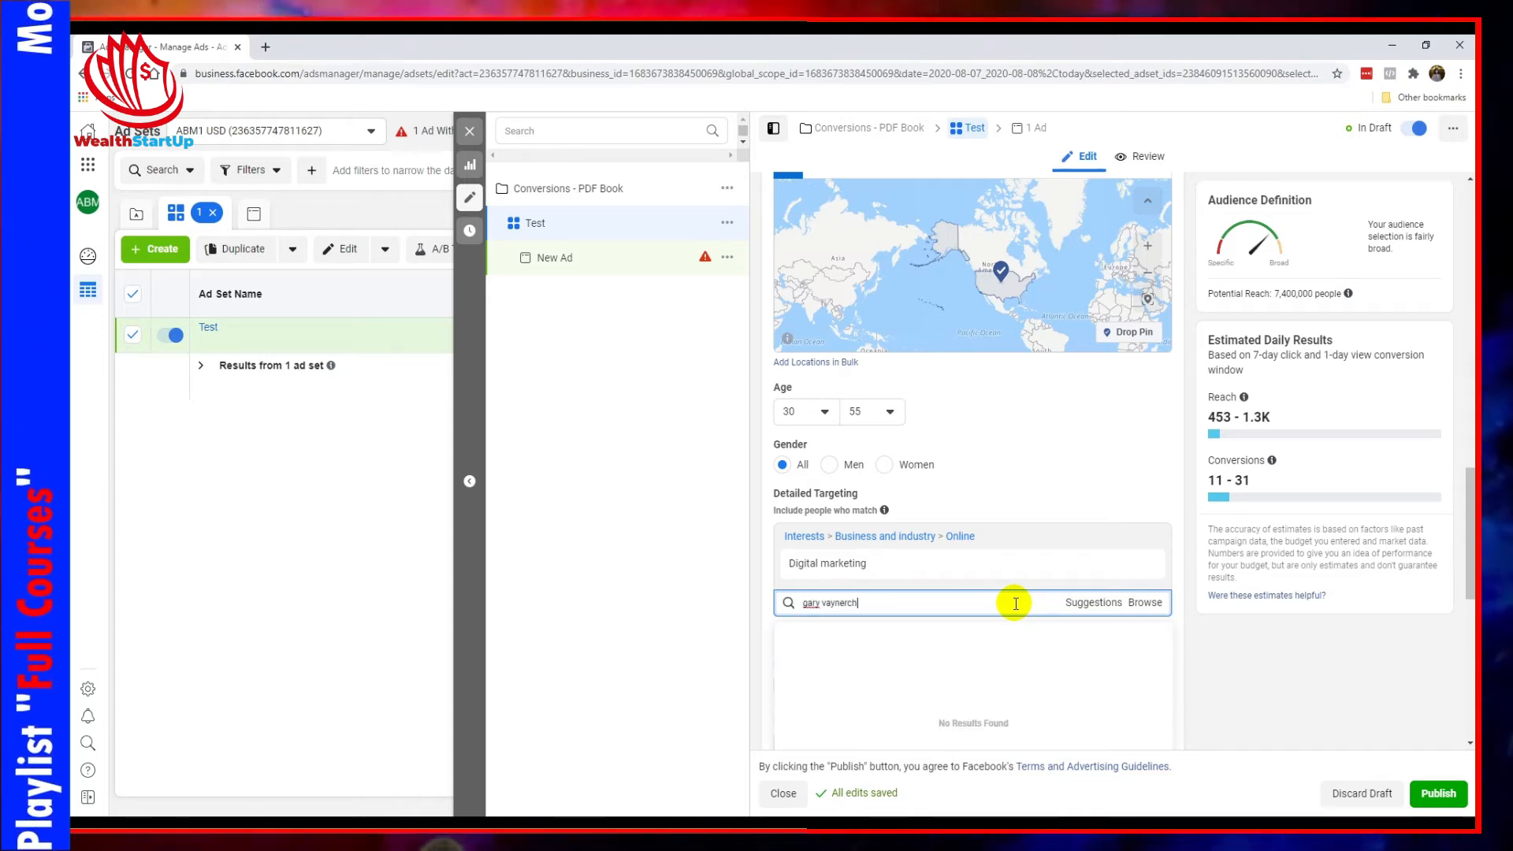
{"action": "type", "text": "uk"}
{"action": "left_click", "coordinate": [1000, 629]}
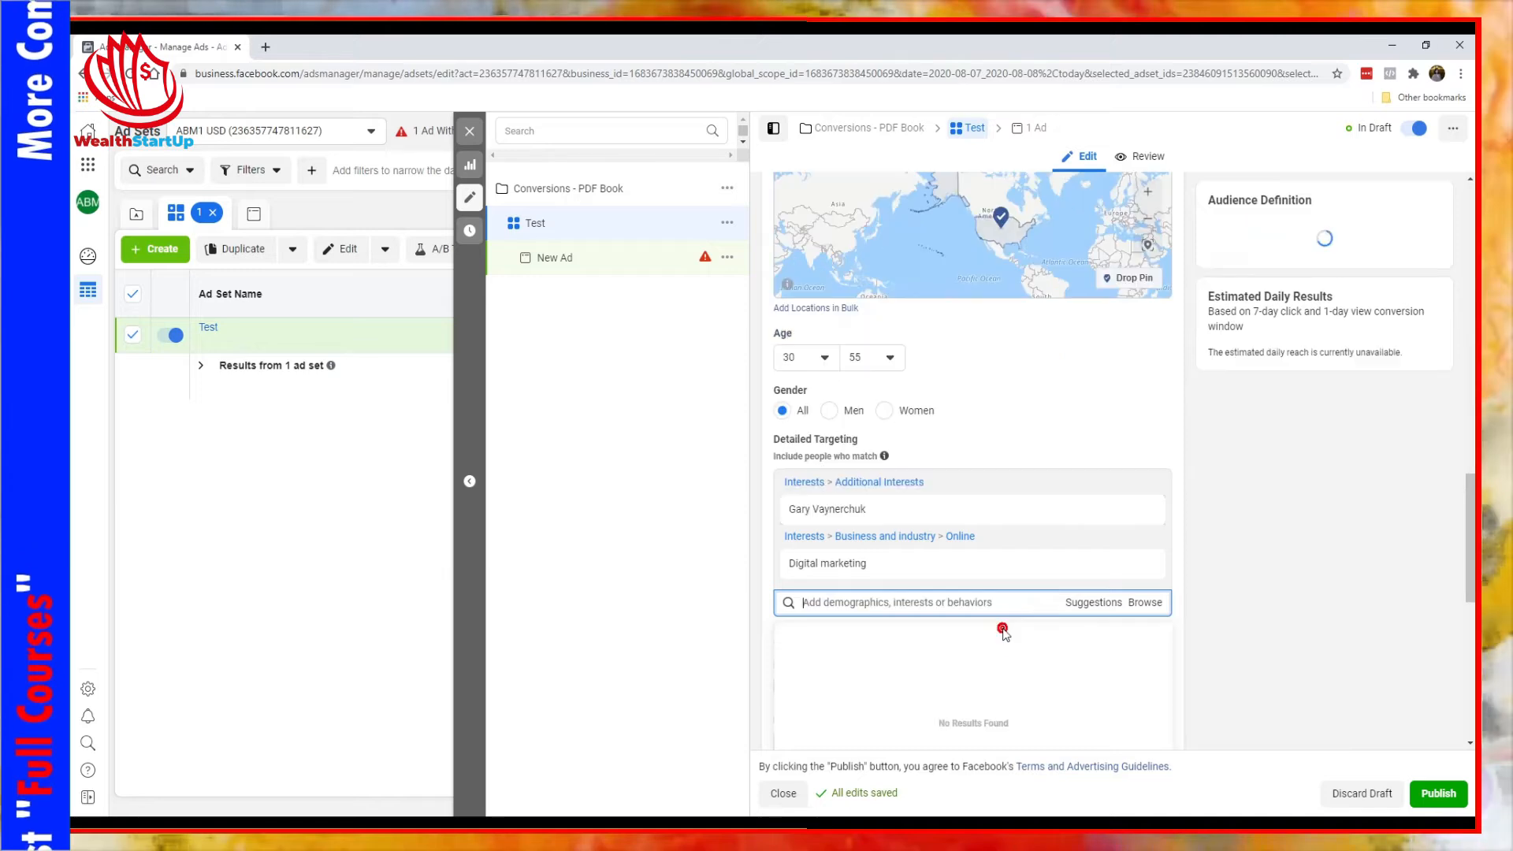
{"action": "mouse_move", "coordinate": [785, 511]}
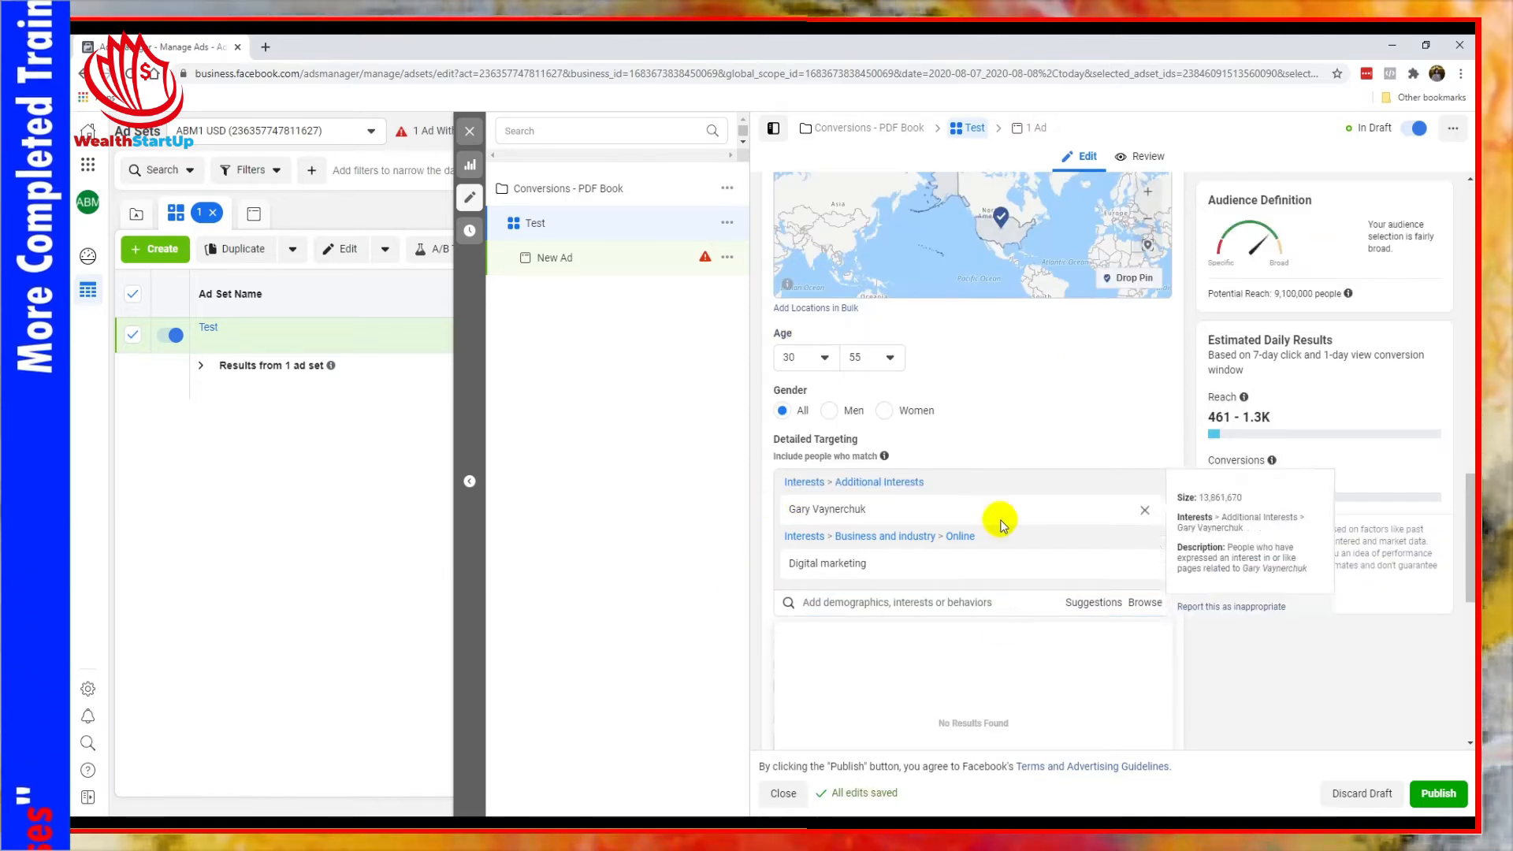
{"action": "left_click", "coordinate": [1143, 542]}
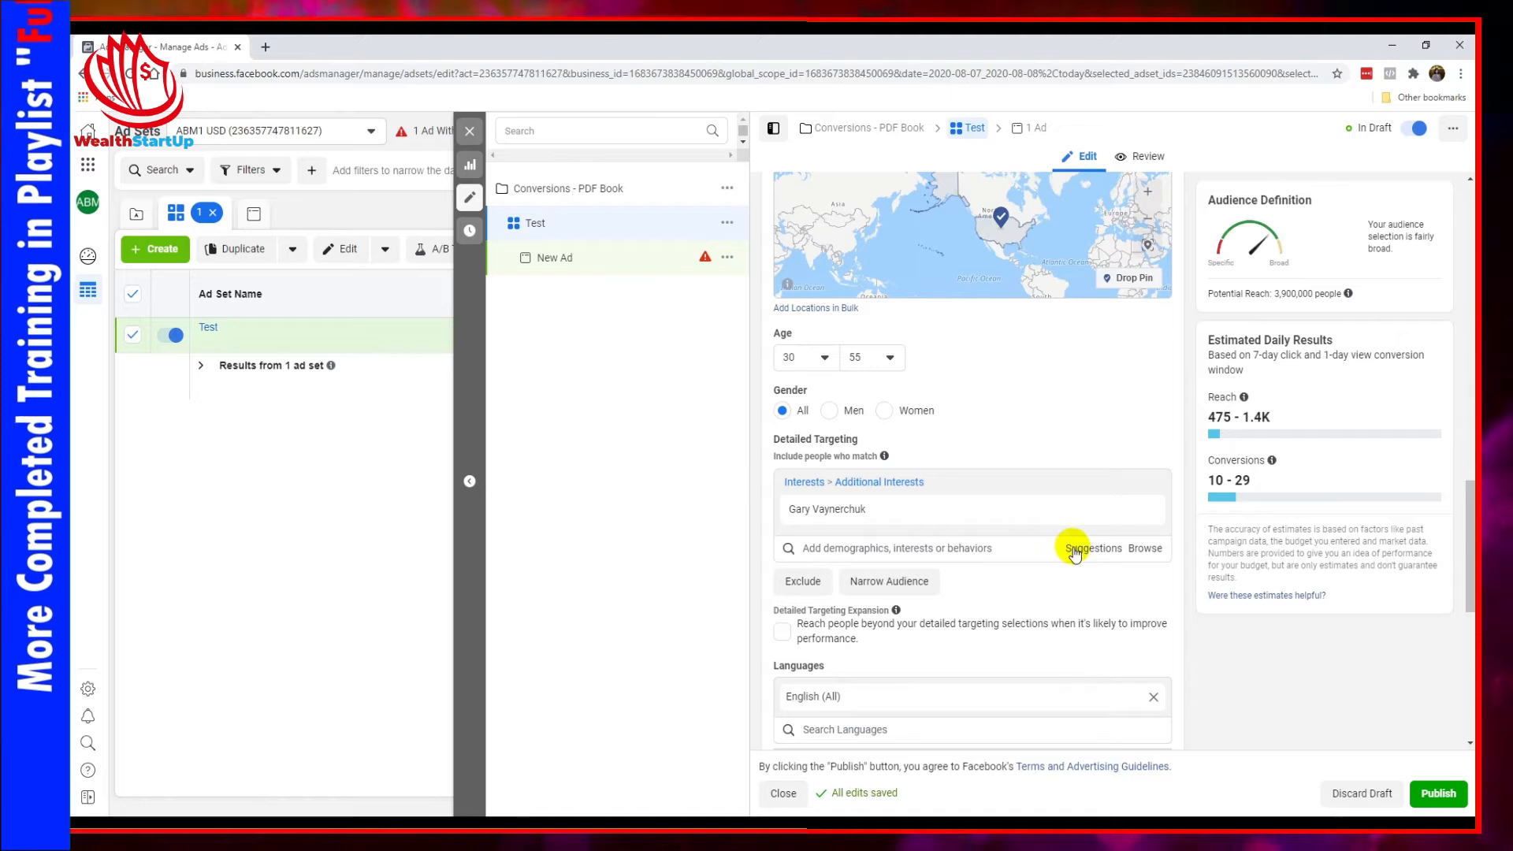
Add the suggested Grant Cardone interest to the audience's Detailed Targeting
{"action": "left_click", "coordinate": [1084, 548]}
{"action": "left_click", "coordinate": [991, 584]}
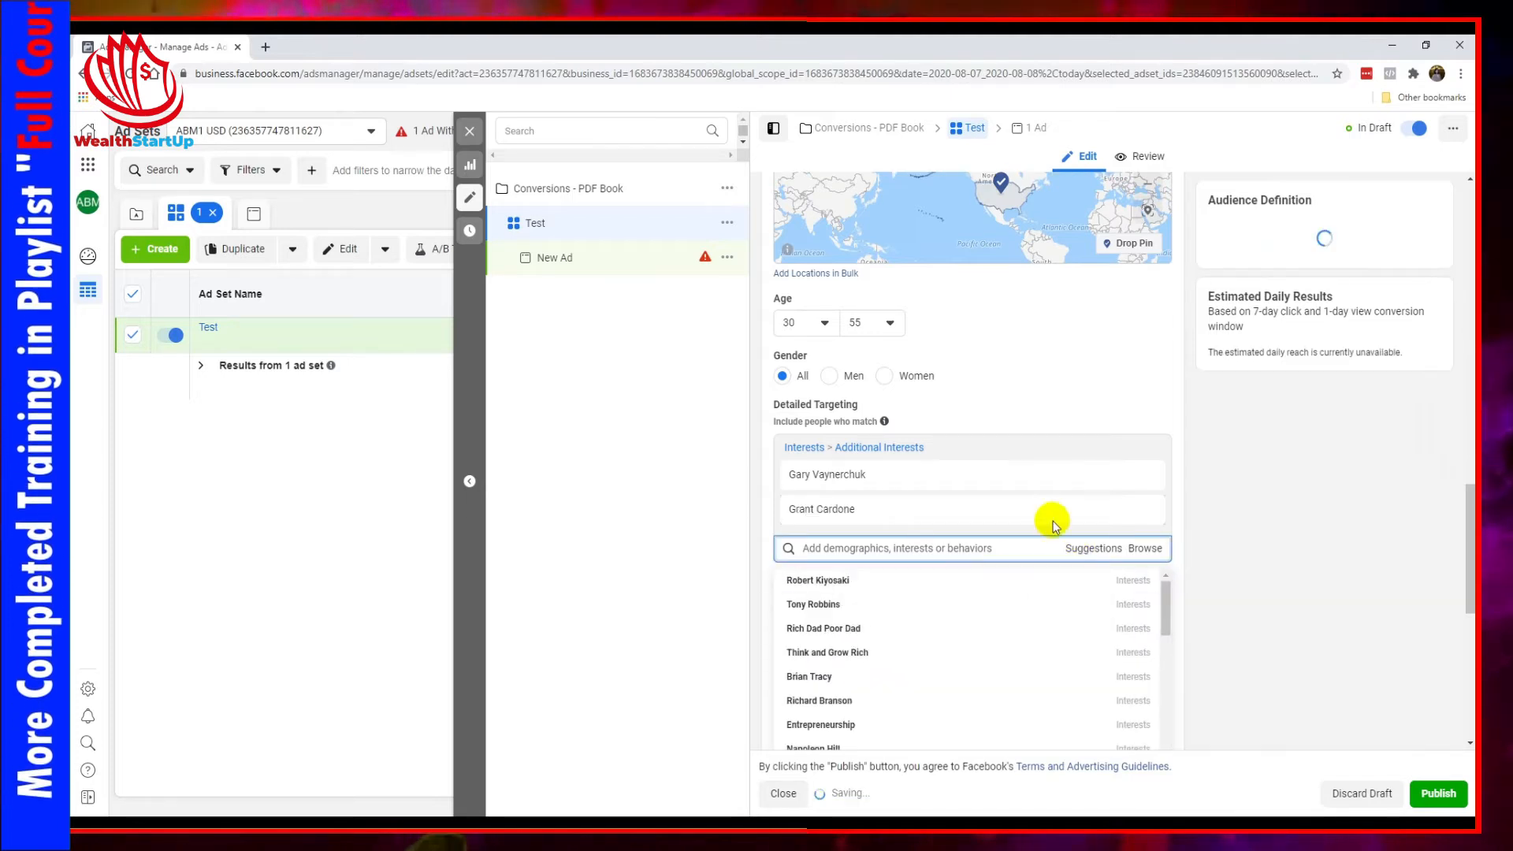
{"action": "left_click", "coordinate": [1085, 412]}
{"action": "scroll", "coordinate": [1024, 386], "scroll_direction": "up", "scroll_amount": 3}
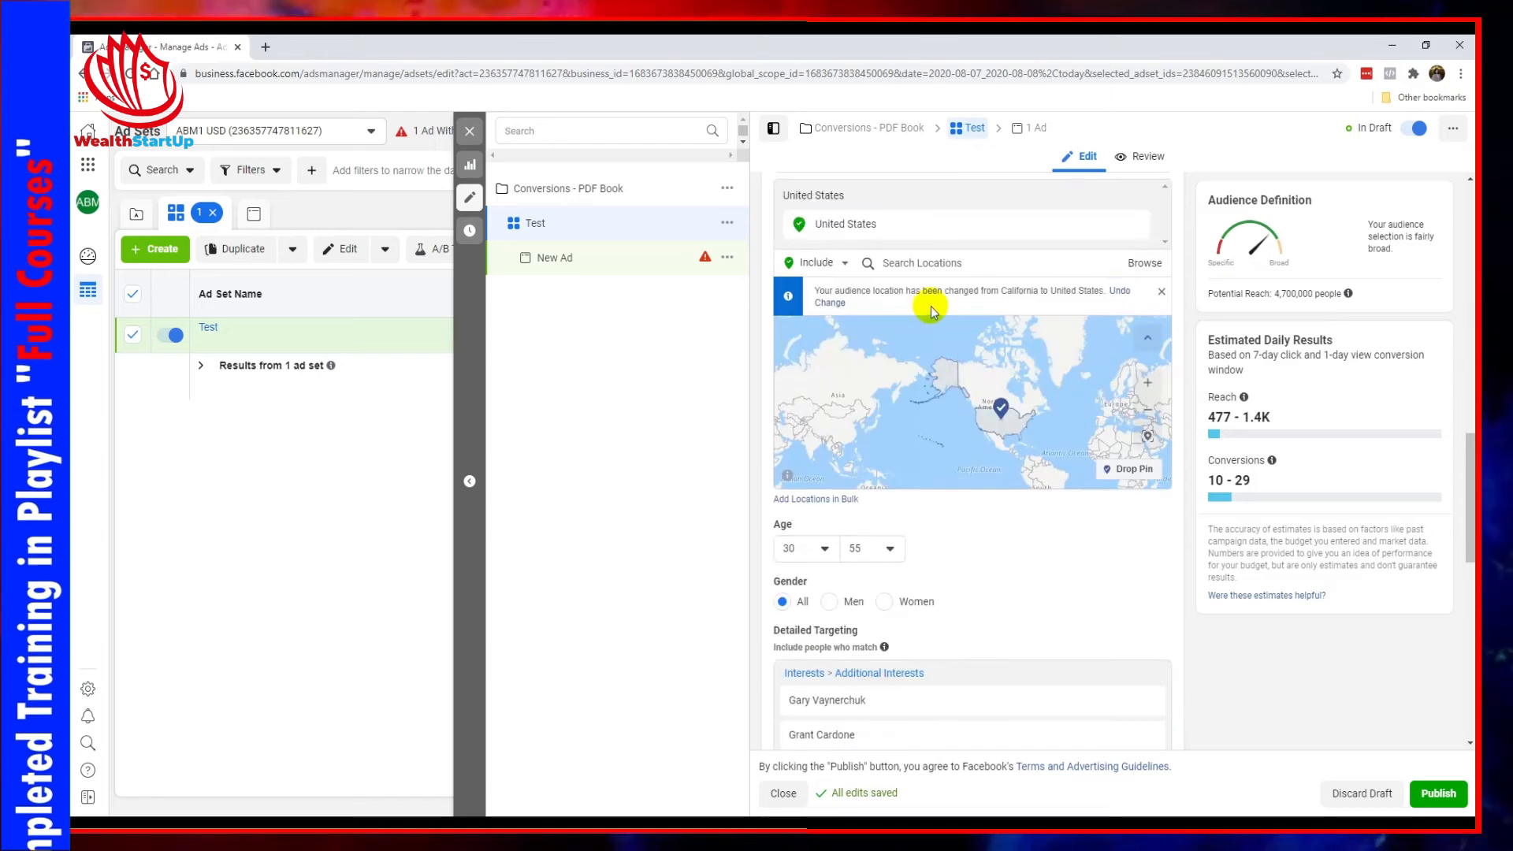
Add the Email marketing interest to the Detailed Targeting and remove Gary Vaynerchuk and Grant Cardone
{"action": "scroll", "coordinate": [966, 587], "scroll_direction": "down", "scroll_amount": 2}
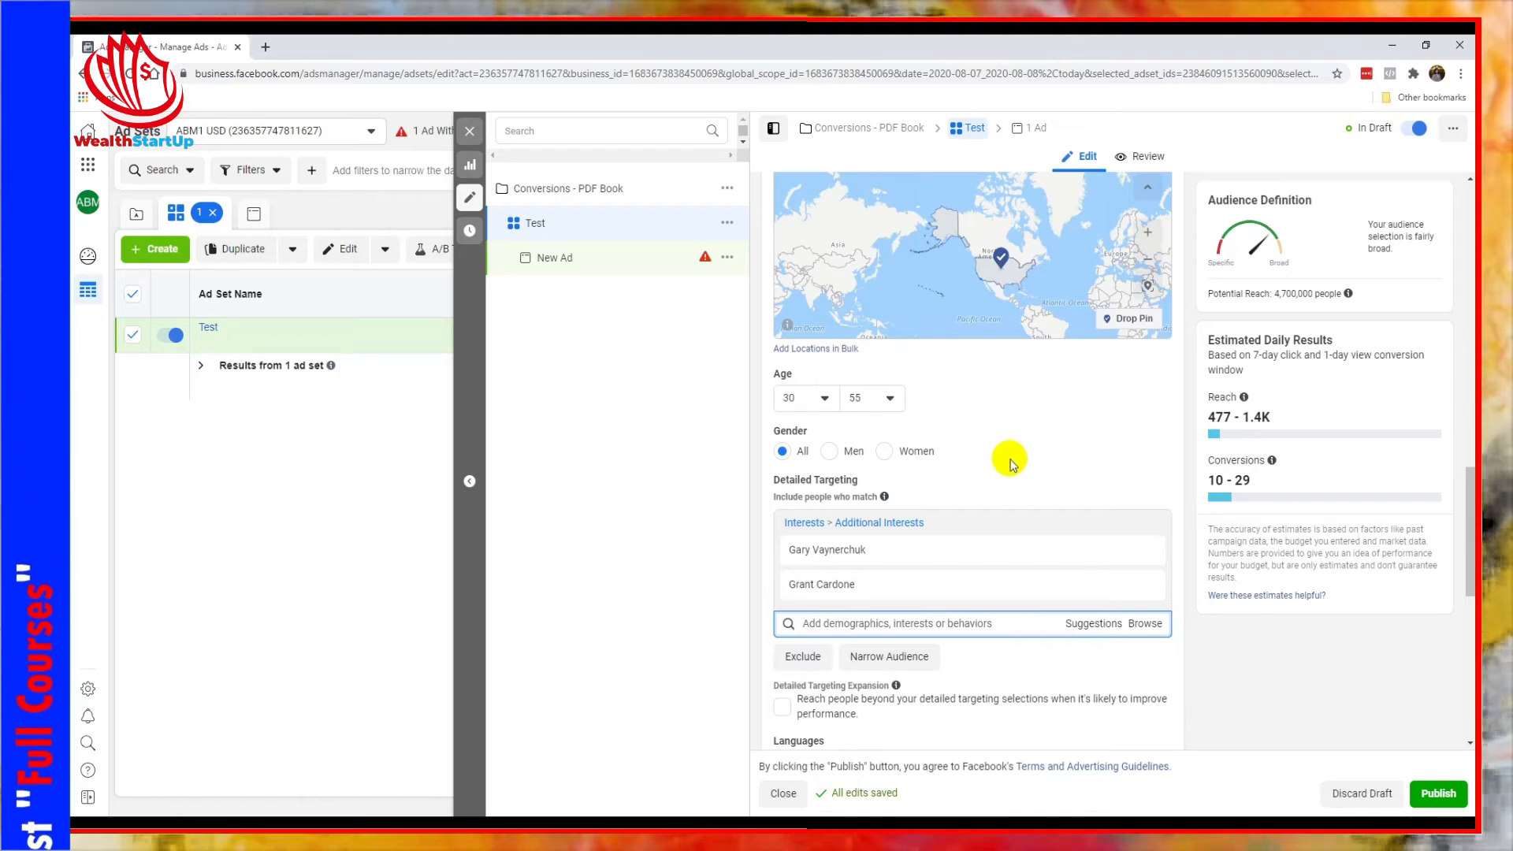
{"action": "scroll", "coordinate": [1008, 473], "scroll_direction": "down", "scroll_amount": 2}
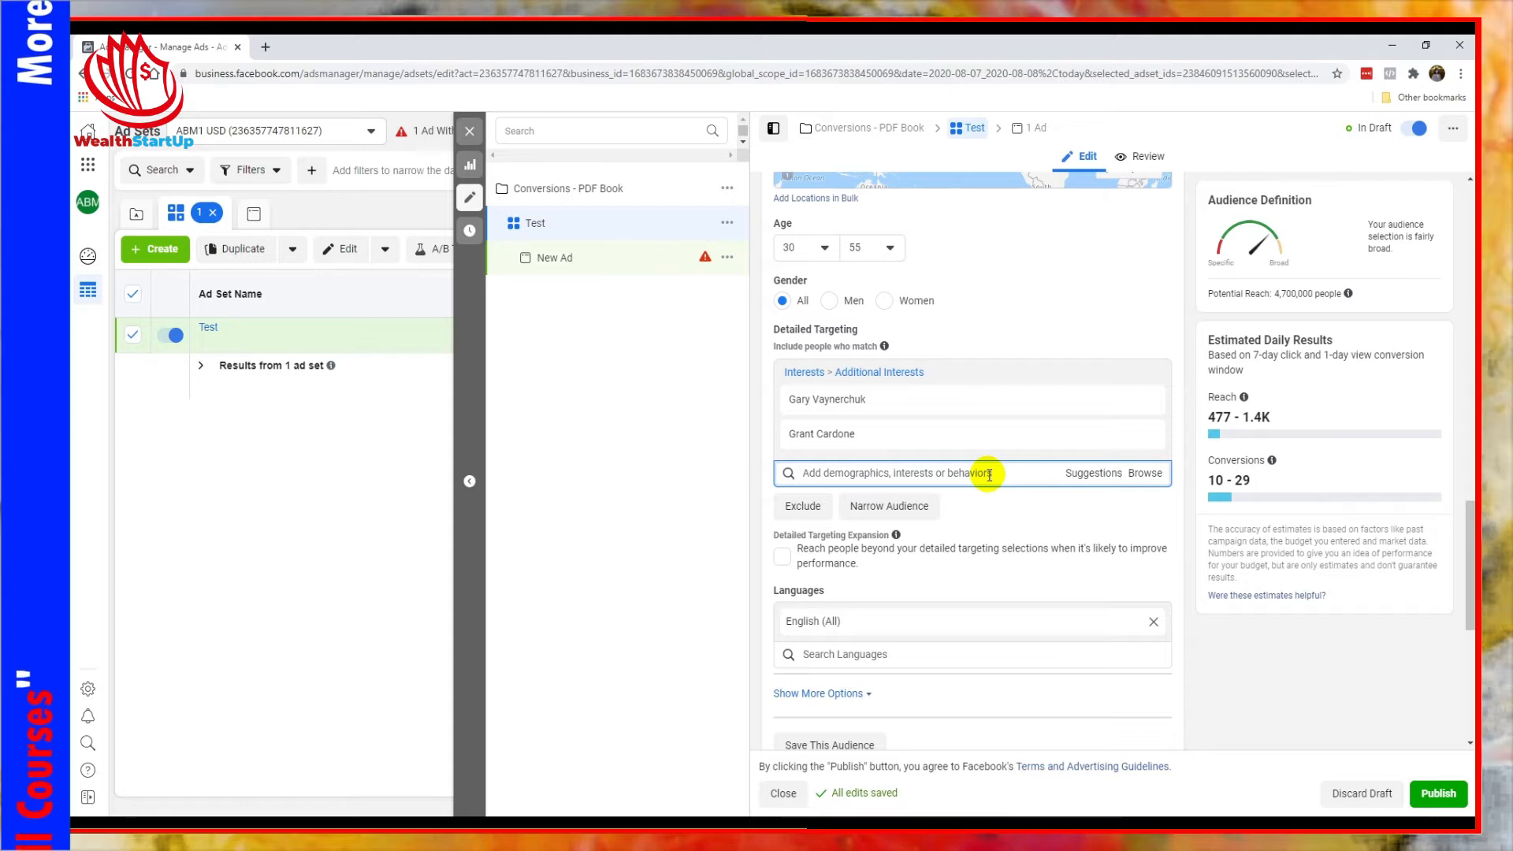
{"action": "type", "text": "email marketing"}
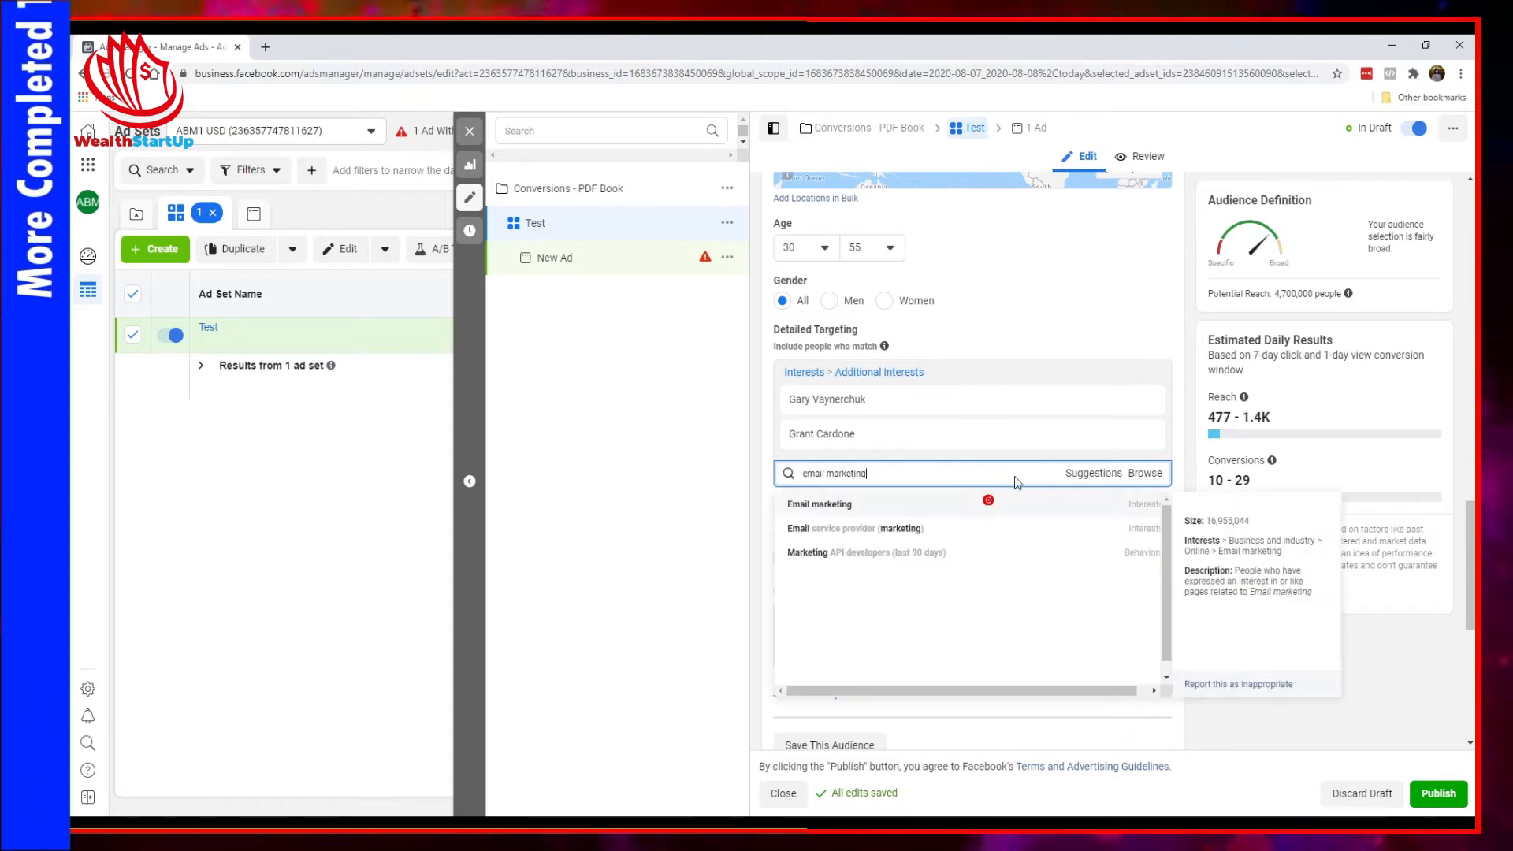
{"action": "left_click", "coordinate": [989, 502]}
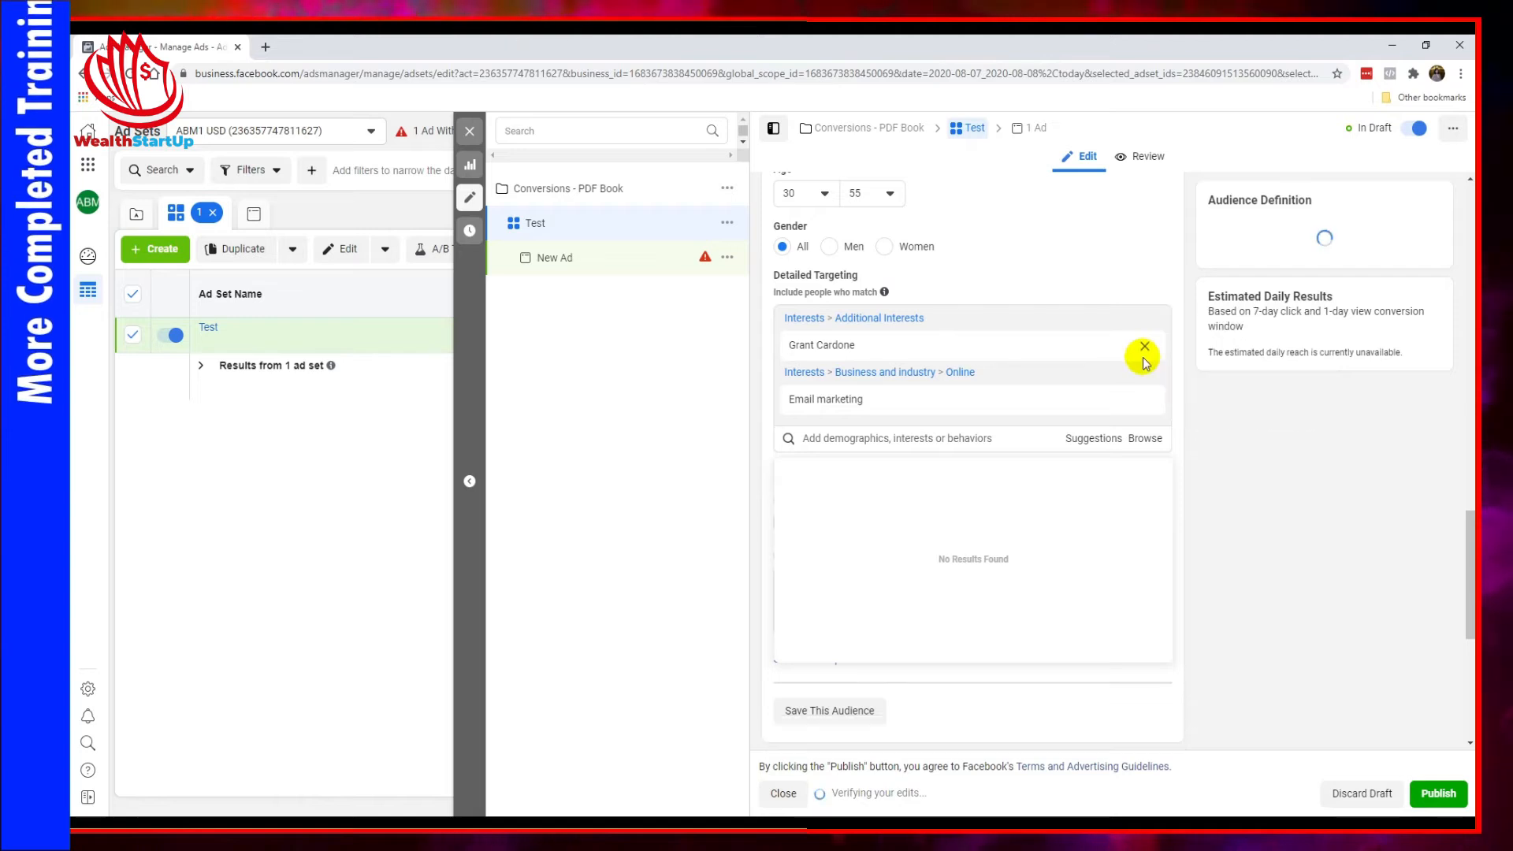
{"action": "left_click", "coordinate": [1146, 344]}
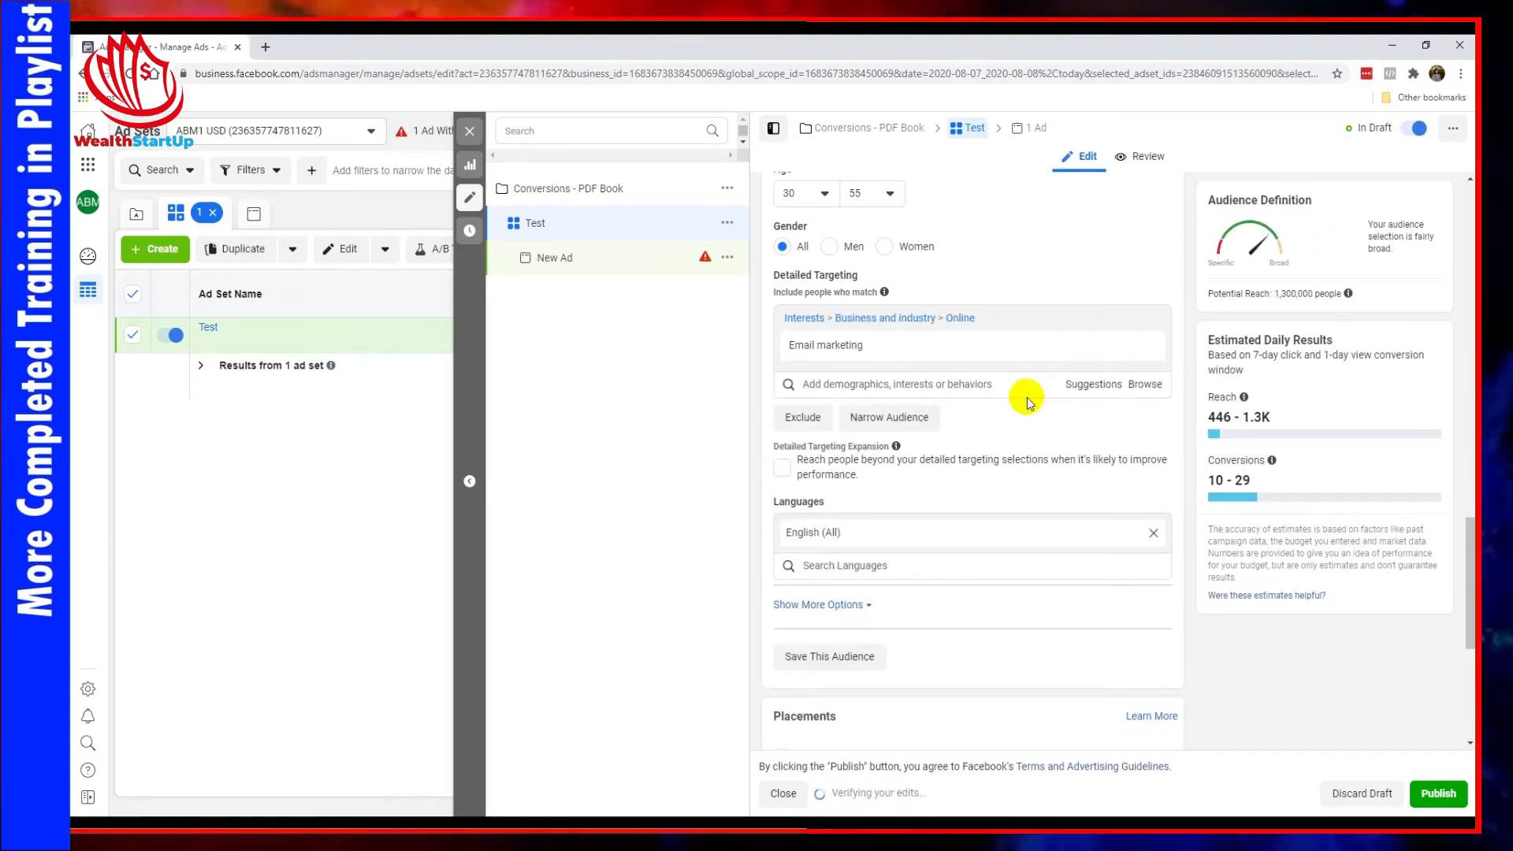
{"action": "scroll", "coordinate": [1070, 390], "scroll_direction": "up", "scroll_amount": 3}
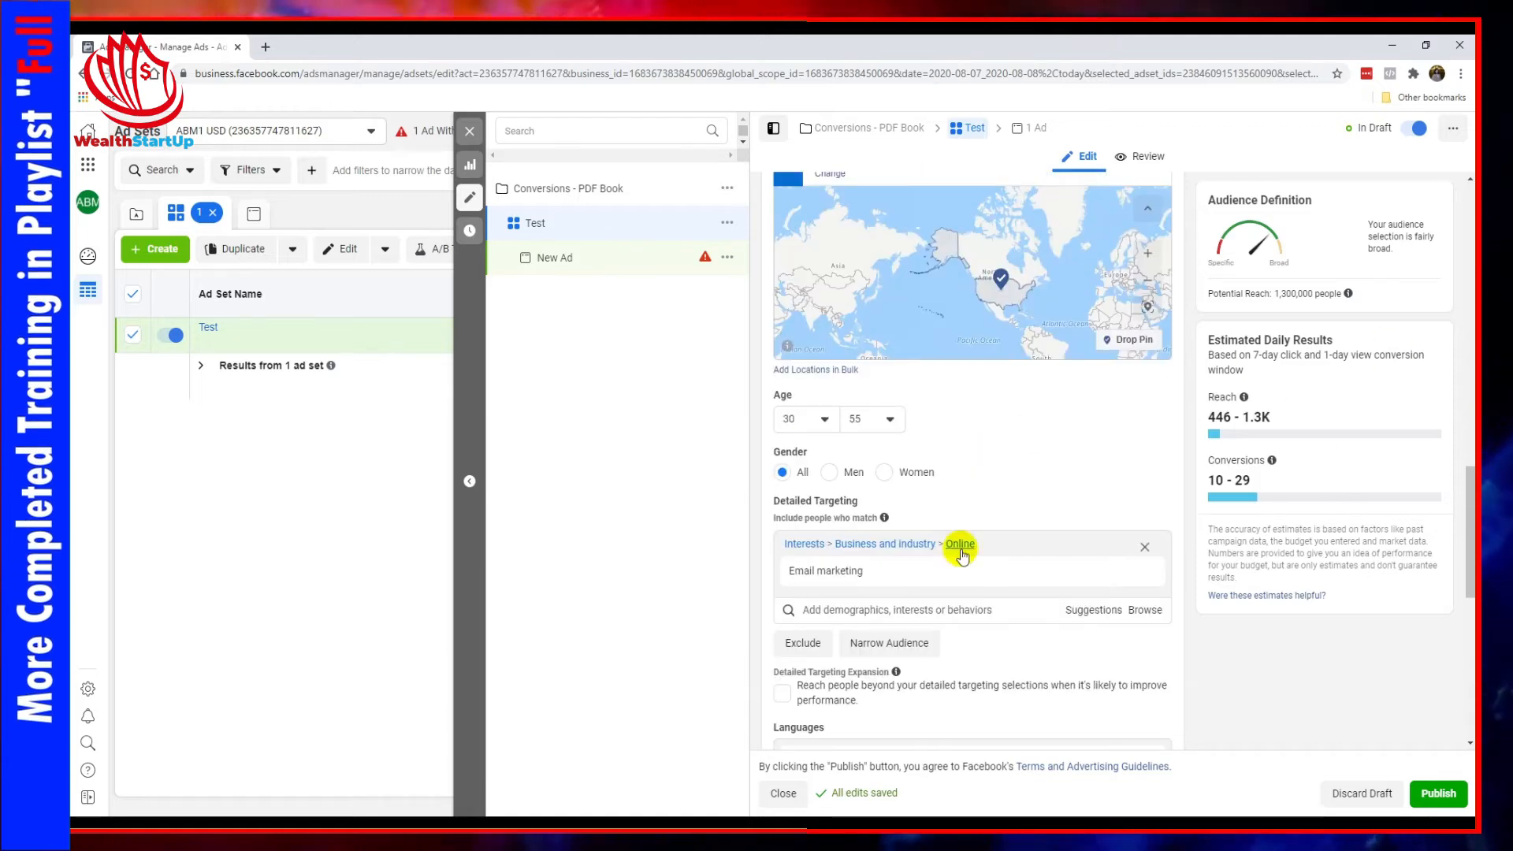
{"action": "mouse_move", "coordinate": [960, 581]}
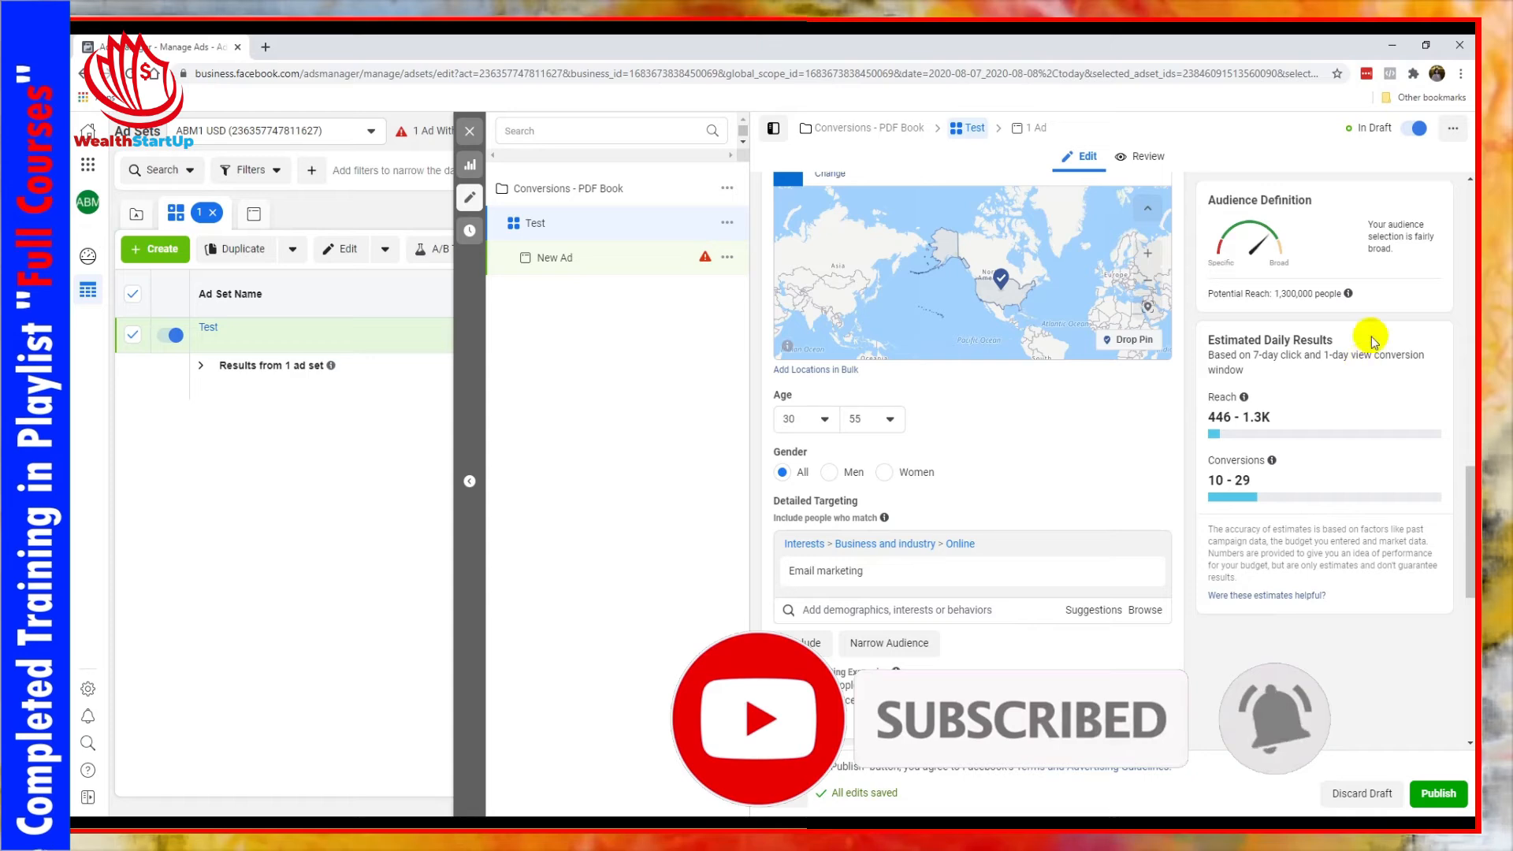
{"action": "scroll", "coordinate": [962, 405], "scroll_direction": "up", "scroll_amount": 1}
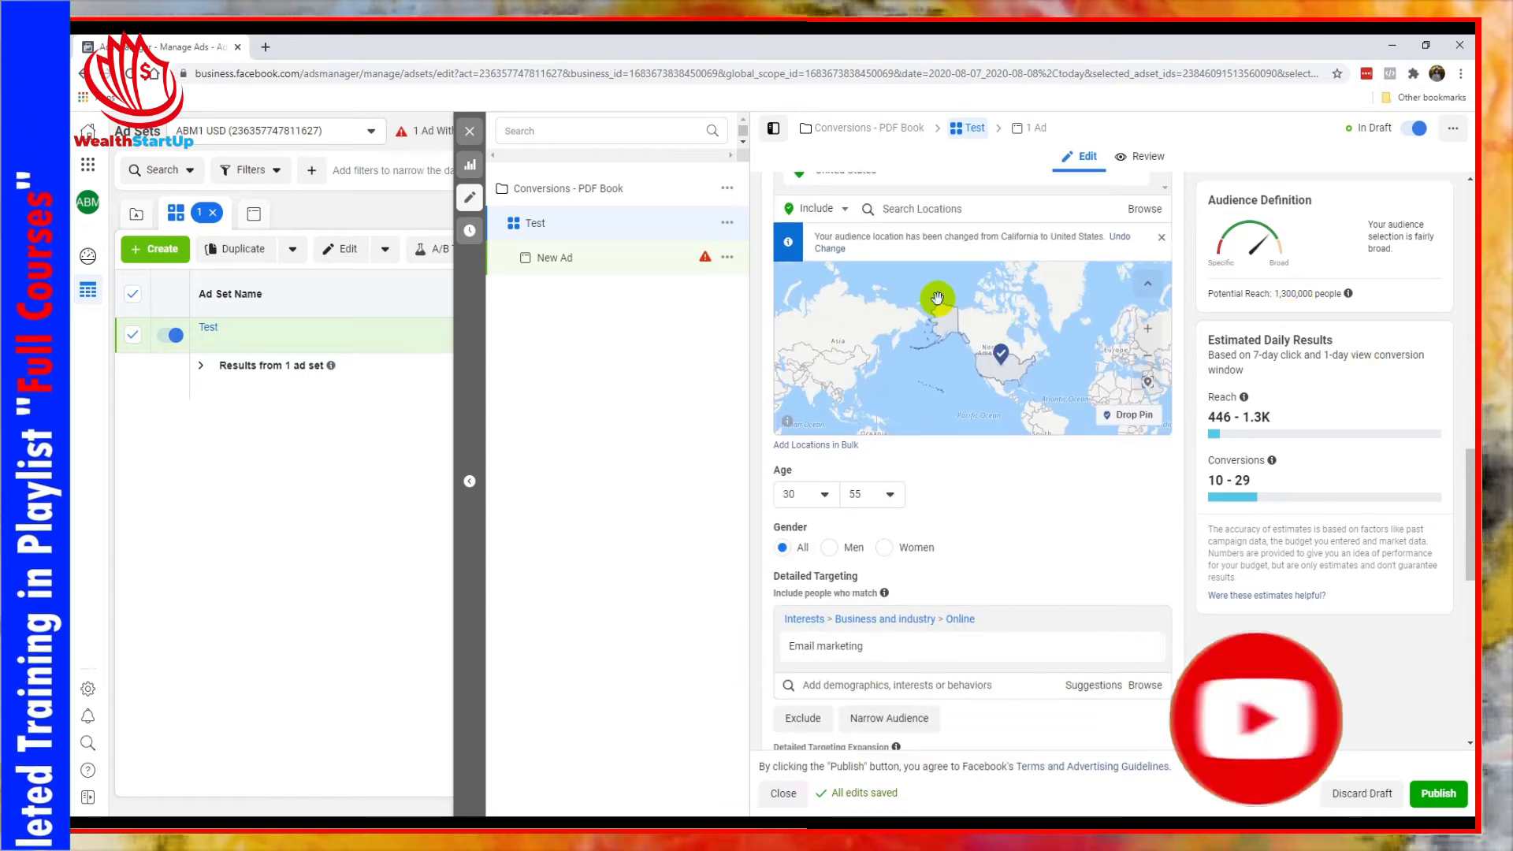
{"action": "scroll", "coordinate": [1005, 537], "scroll_direction": "down", "scroll_amount": 2}
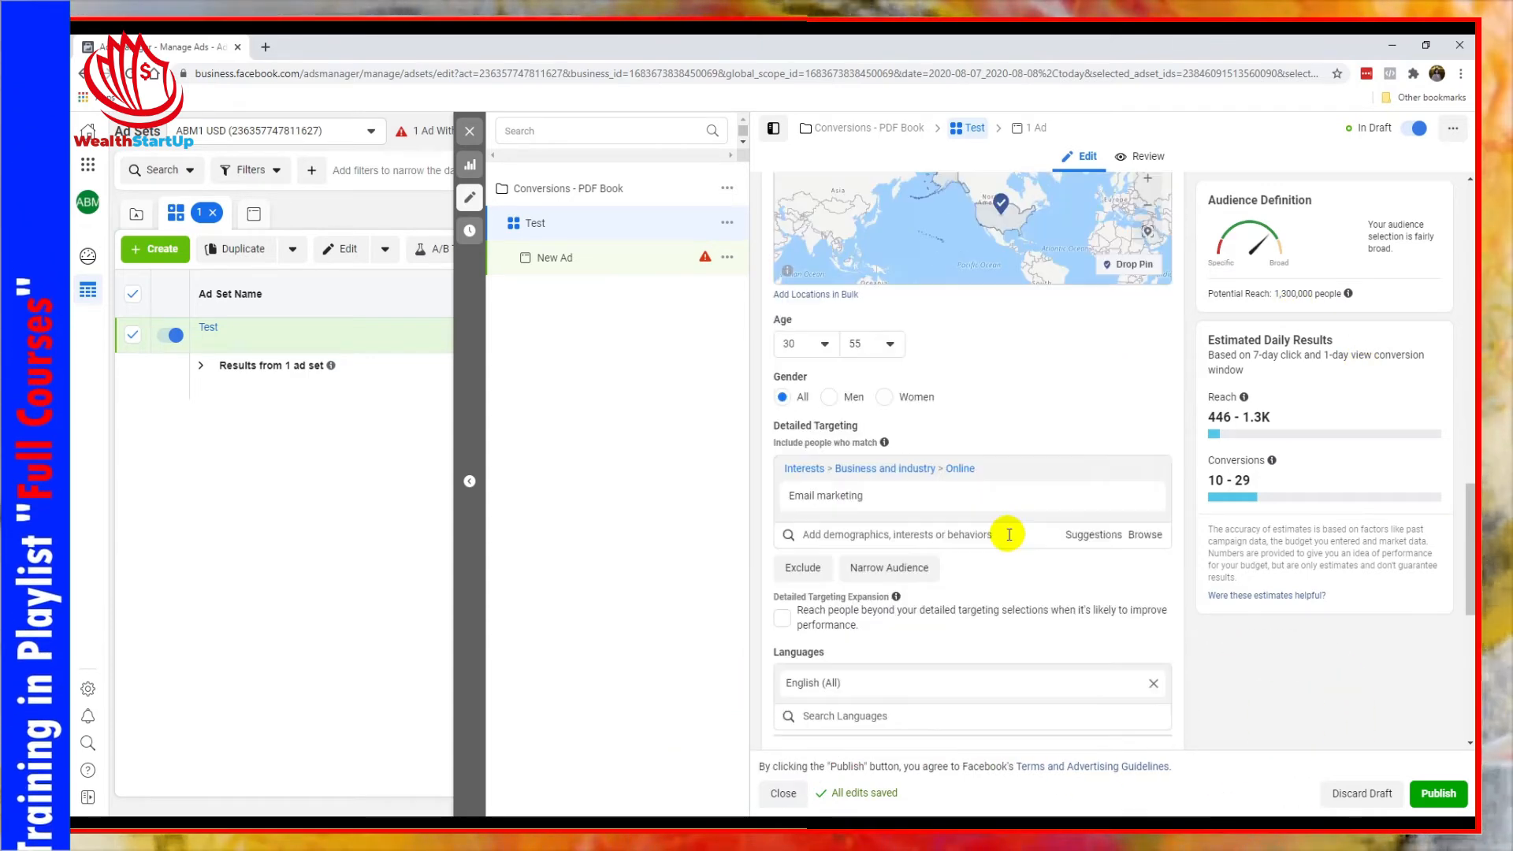
Switch the ad set to Manual Placements and exclude the Audience Network platform
{"action": "scroll", "coordinate": [987, 446], "scroll_direction": "down", "scroll_amount": 1}
{"action": "scroll", "coordinate": [914, 558], "scroll_direction": "down", "scroll_amount": 5}
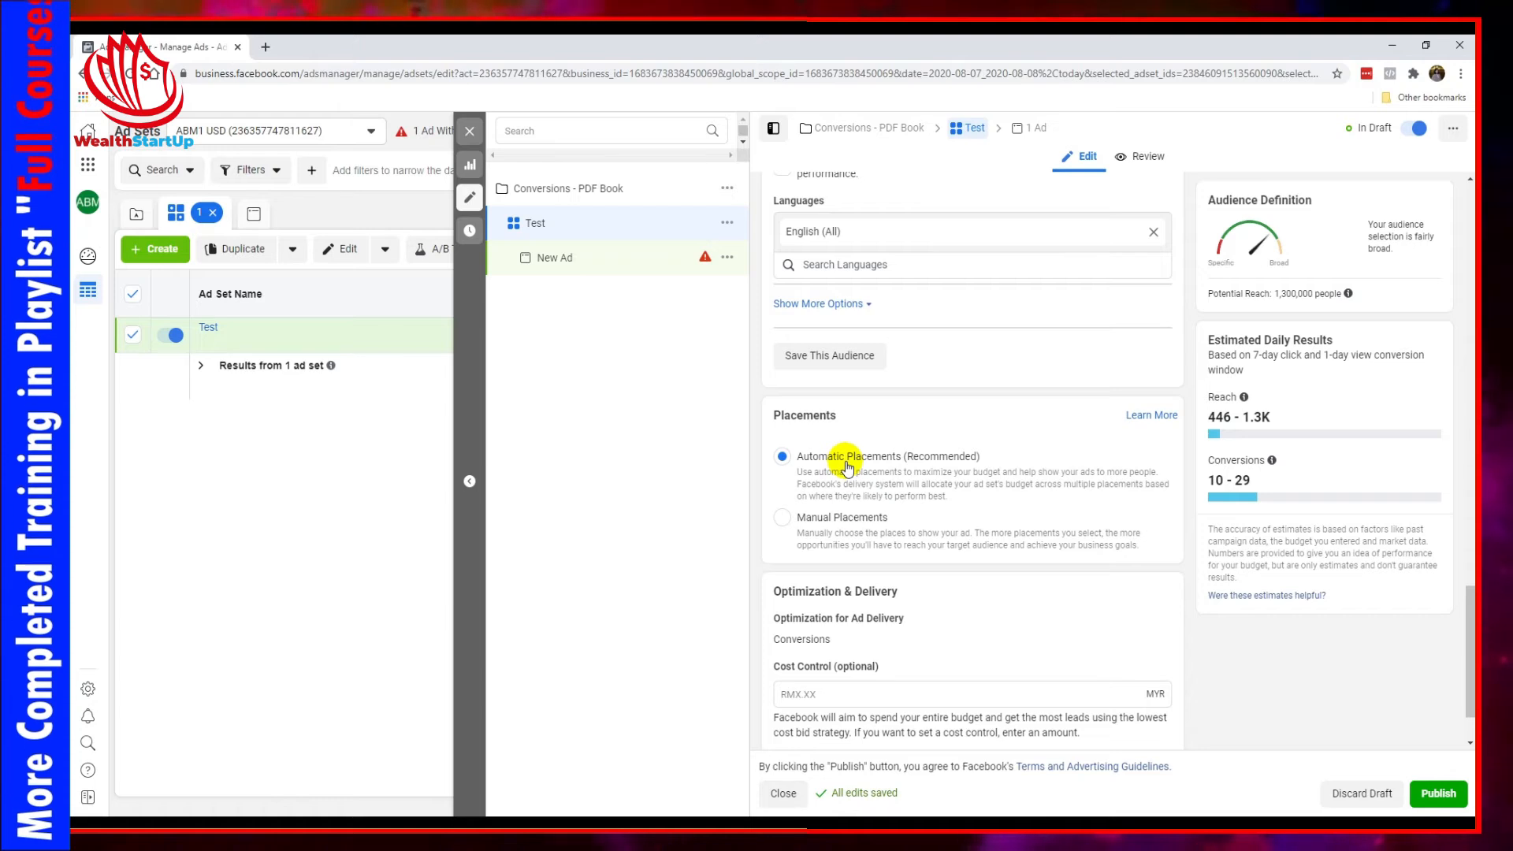
{"action": "left_click", "coordinate": [781, 521]}
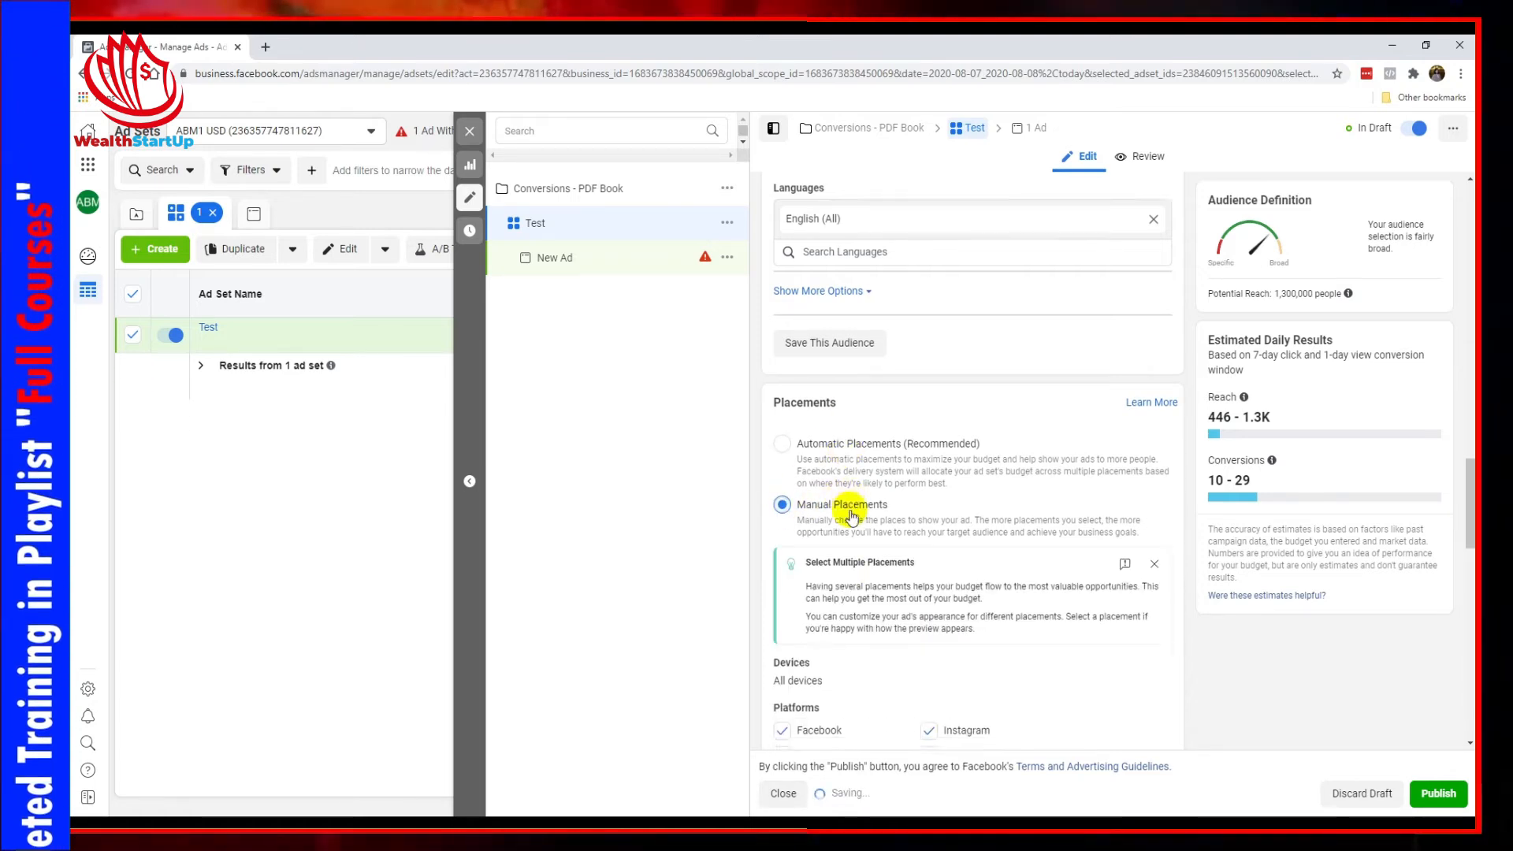
{"action": "scroll", "coordinate": [828, 512], "scroll_direction": "down", "scroll_amount": 2}
{"action": "left_click", "coordinate": [781, 617]}
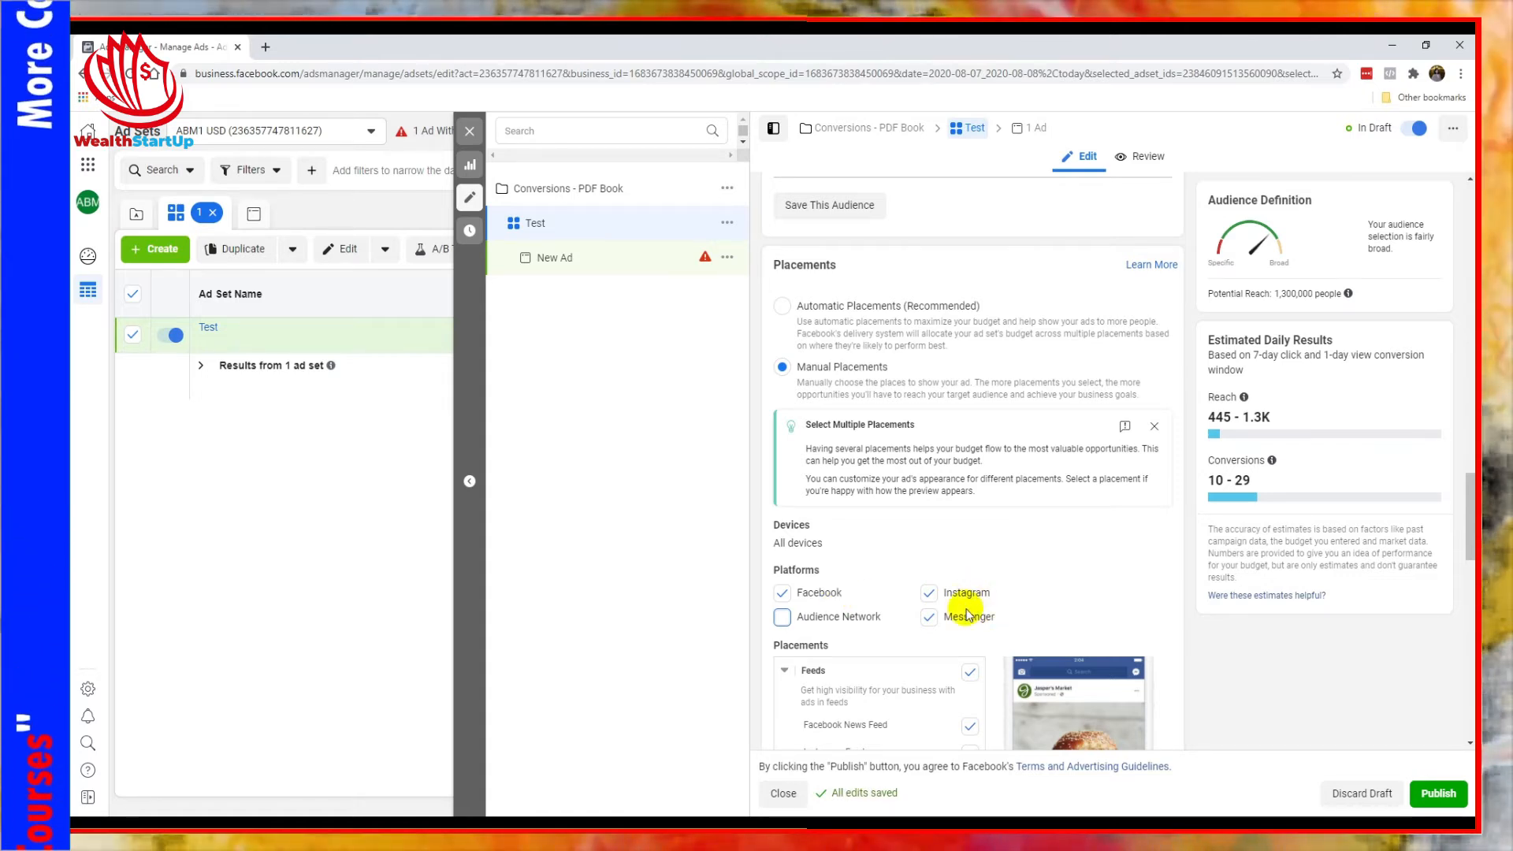
Review the selected placements and expand the additional Optimization & Delivery options to check conversion window, charging and delivery type
{"action": "scroll", "coordinate": [834, 621], "scroll_direction": "down", "scroll_amount": 2}
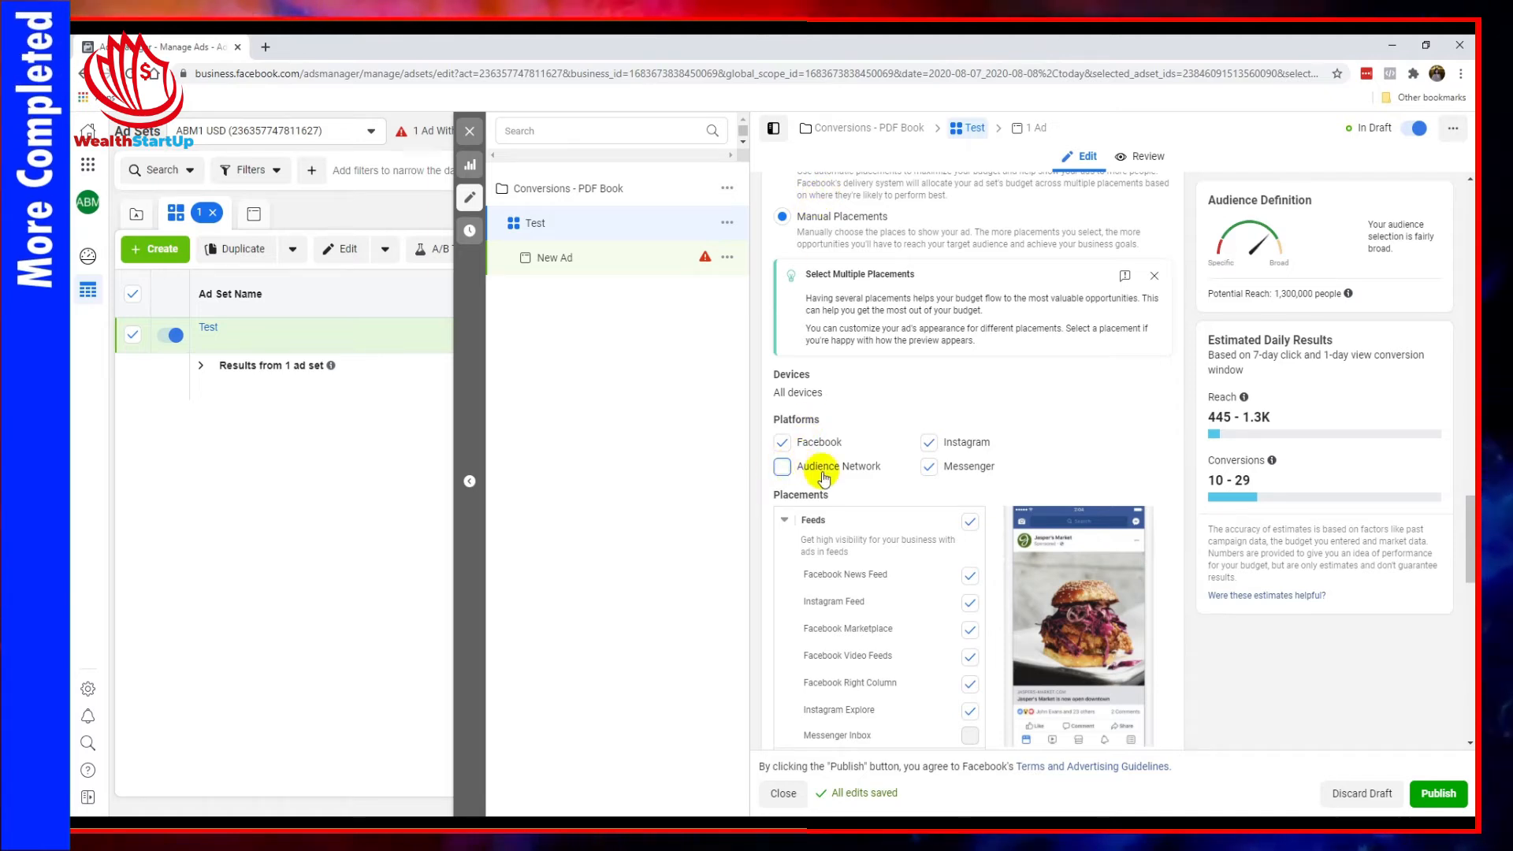
{"action": "scroll", "coordinate": [1087, 410], "scroll_direction": "down", "scroll_amount": 5}
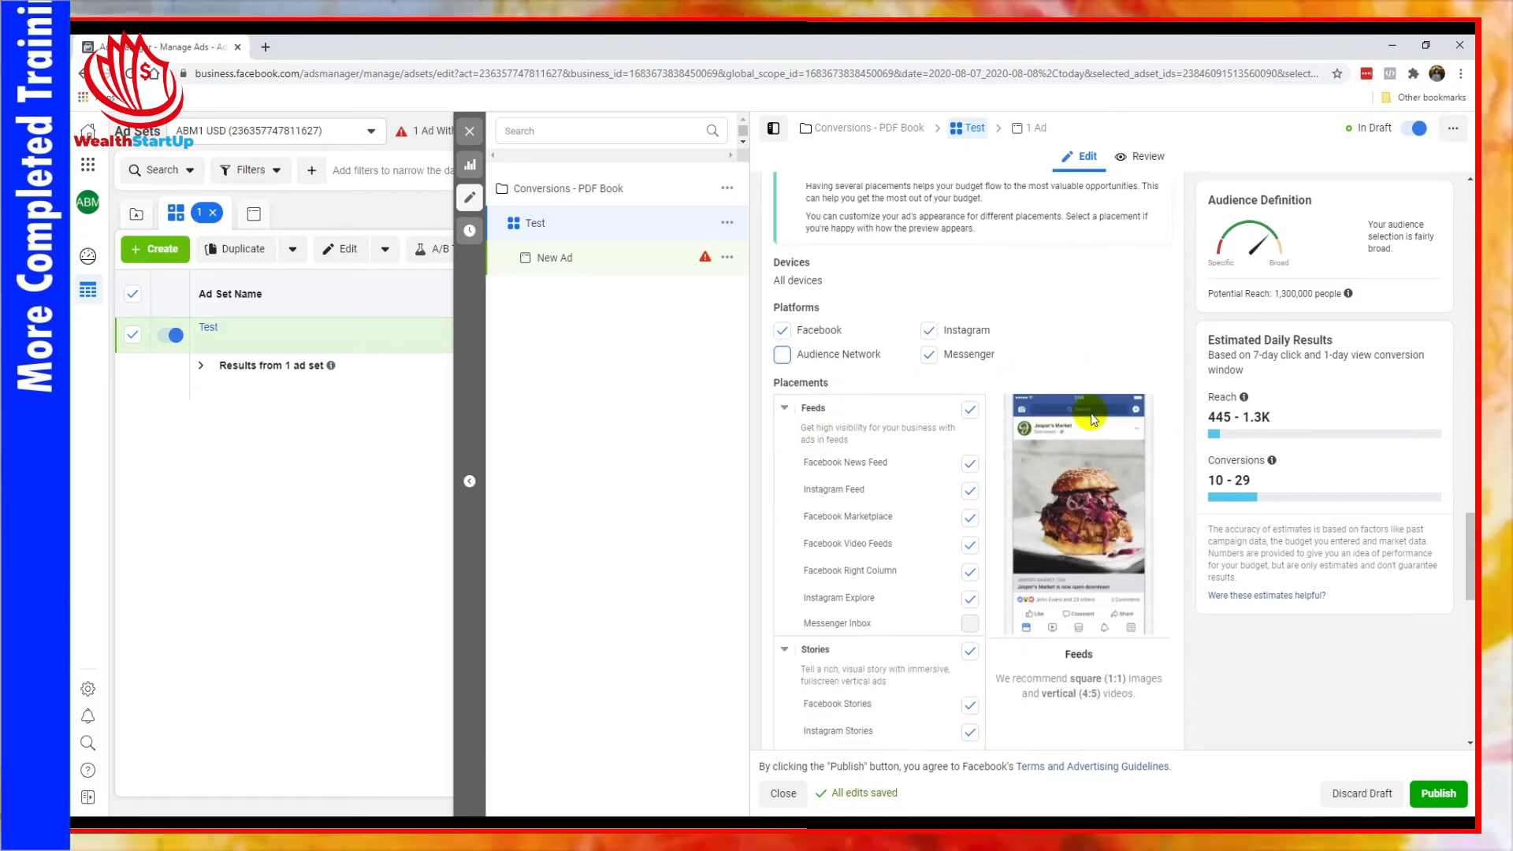
{"action": "scroll", "coordinate": [1102, 554], "scroll_direction": "down", "scroll_amount": 7}
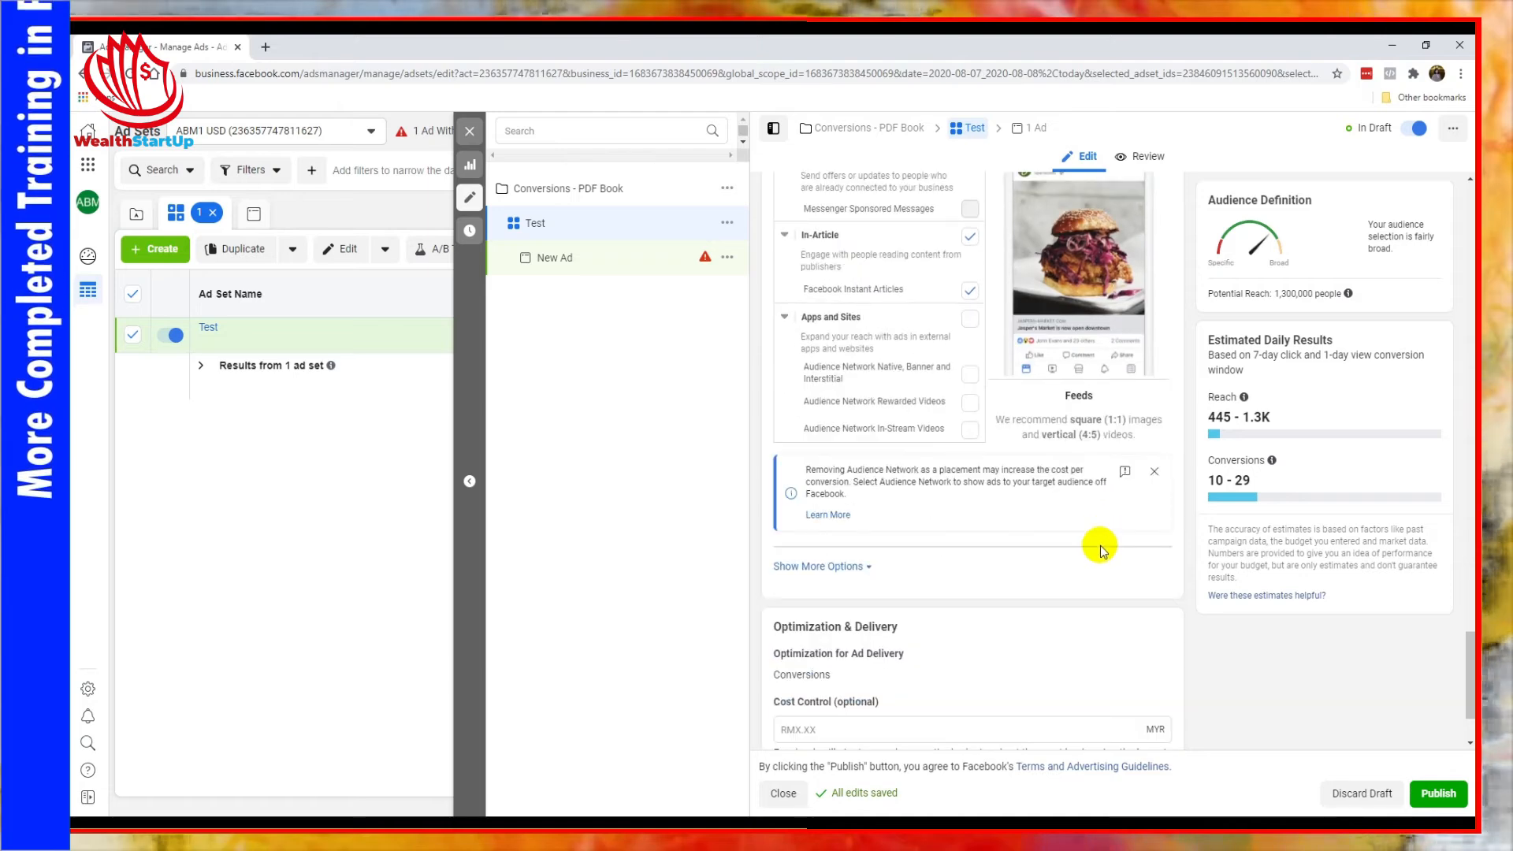
{"action": "left_click", "coordinate": [818, 708]}
{"action": "scroll", "coordinate": [917, 606], "scroll_direction": "down", "scroll_amount": 1}
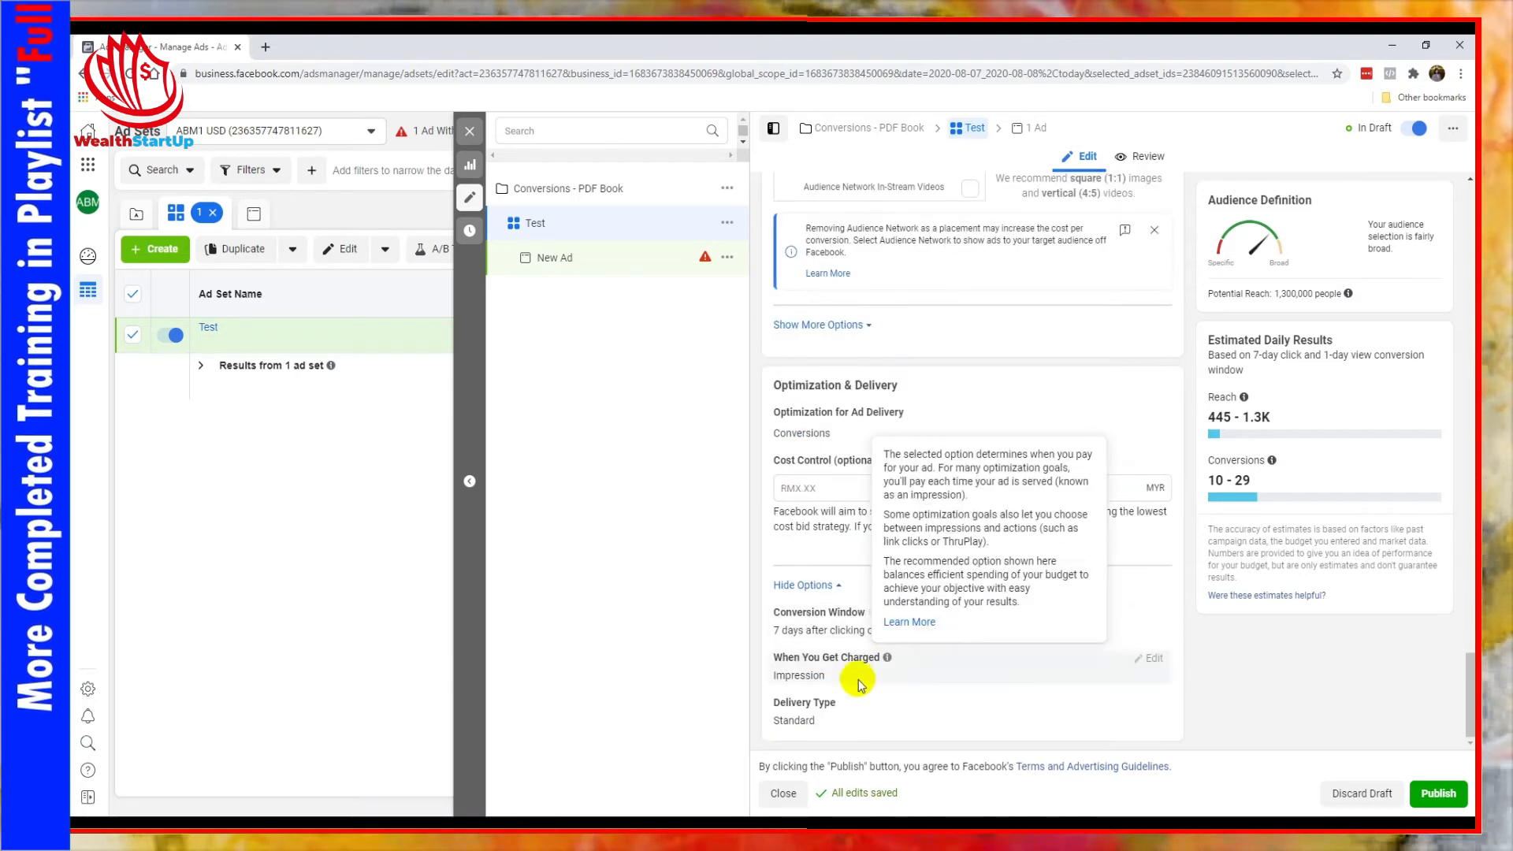
{"action": "scroll", "coordinate": [895, 494], "scroll_direction": "down", "scroll_amount": 1}
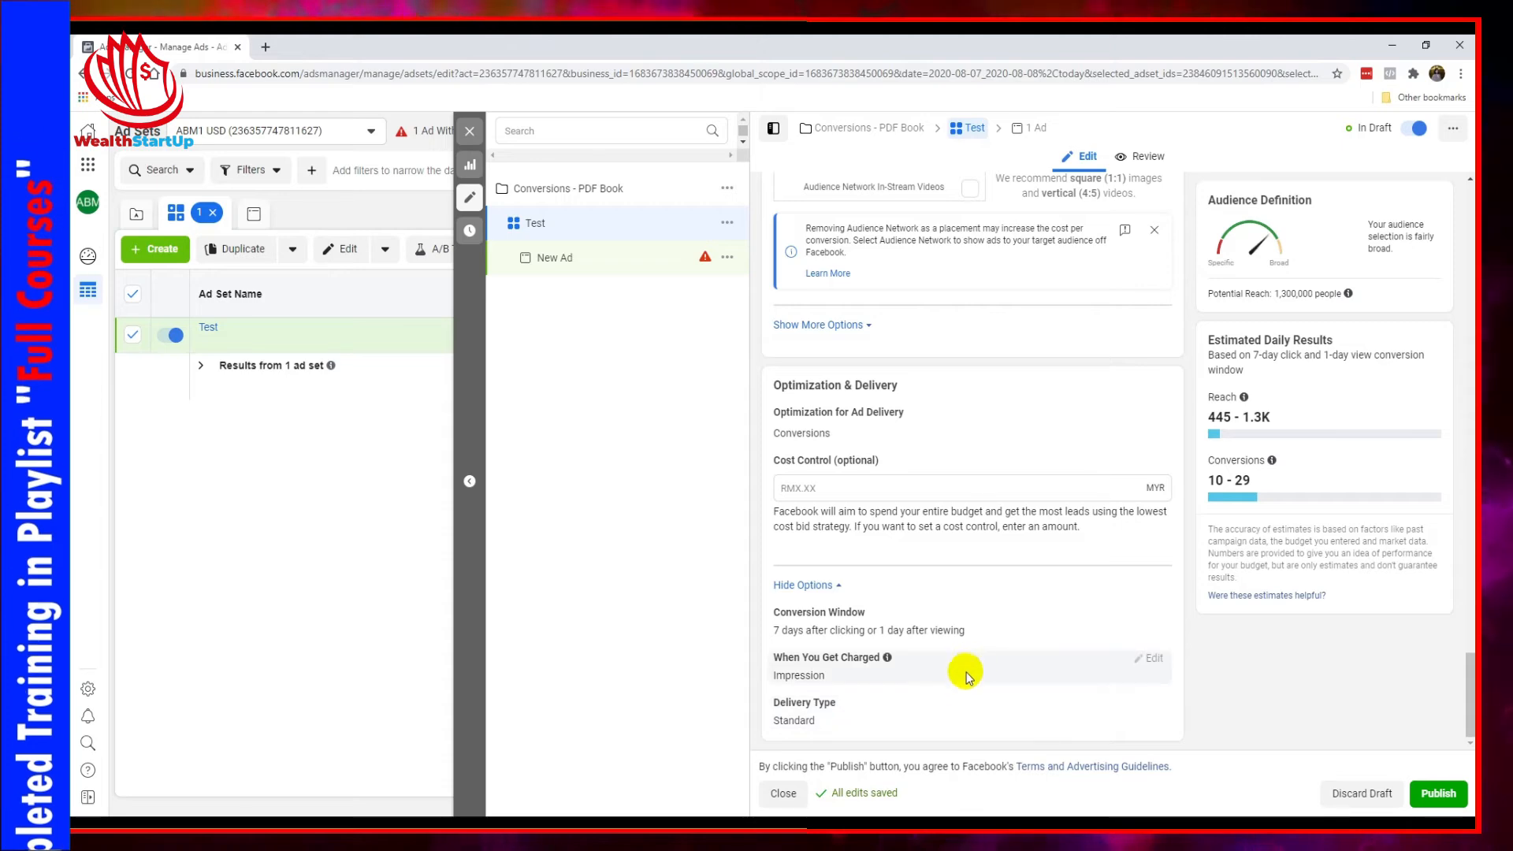
Rename the ad set as FB IG USA 30-55 MF Email Marketing
{"action": "scroll", "coordinate": [1003, 554], "scroll_direction": "up", "scroll_amount": 3}
{"action": "scroll", "coordinate": [1003, 554], "scroll_direction": "up", "scroll_amount": 15}
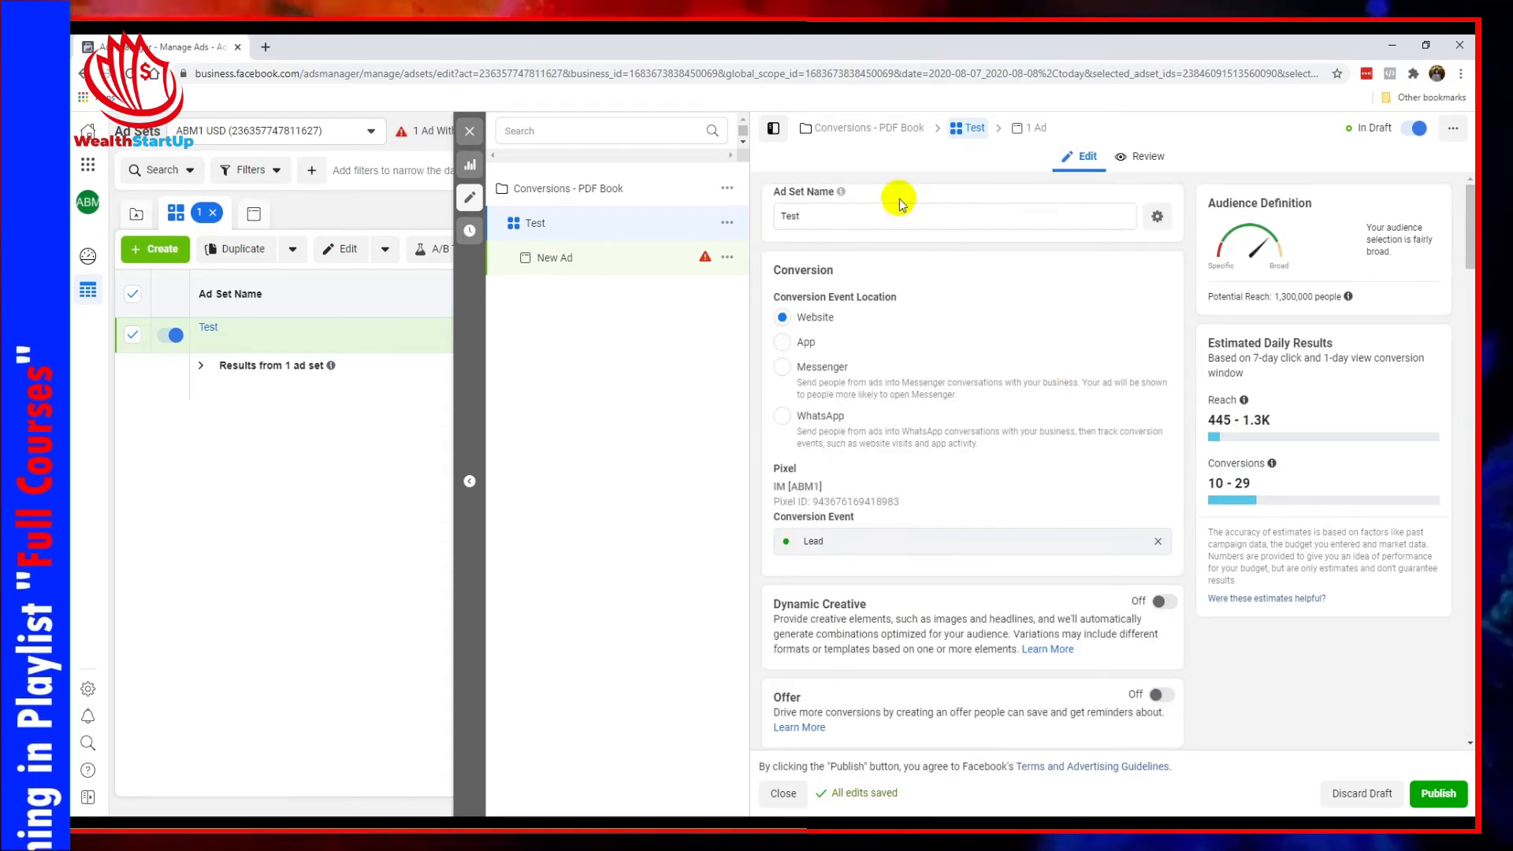
{"action": "double_click", "coordinate": [821, 209]}
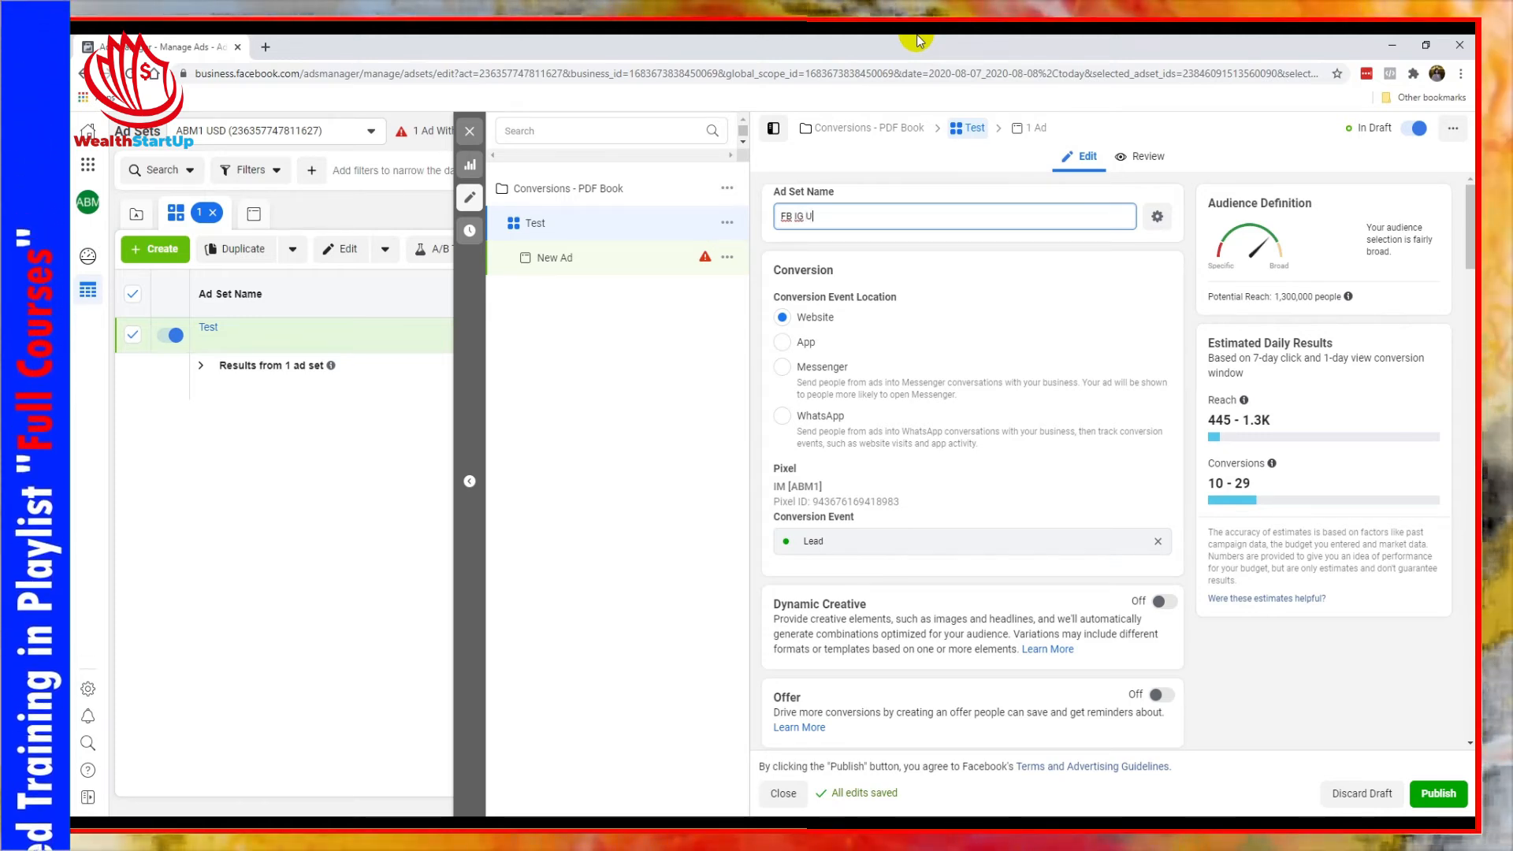
{"action": "type", "text": "USA 30-55 MF Email Marketing"}
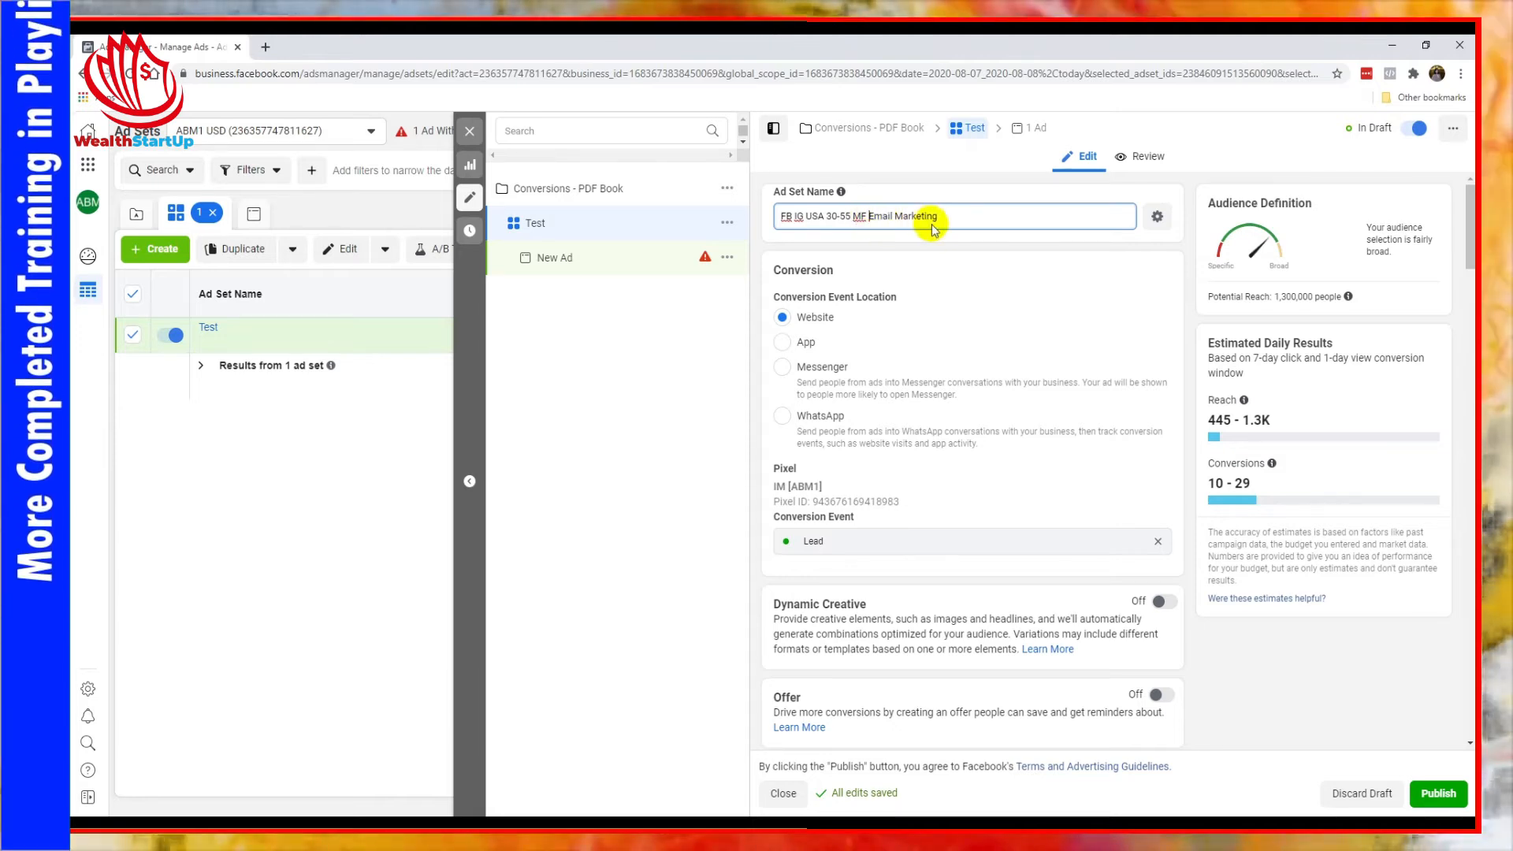
{"action": "left_click", "coordinate": [932, 262]}
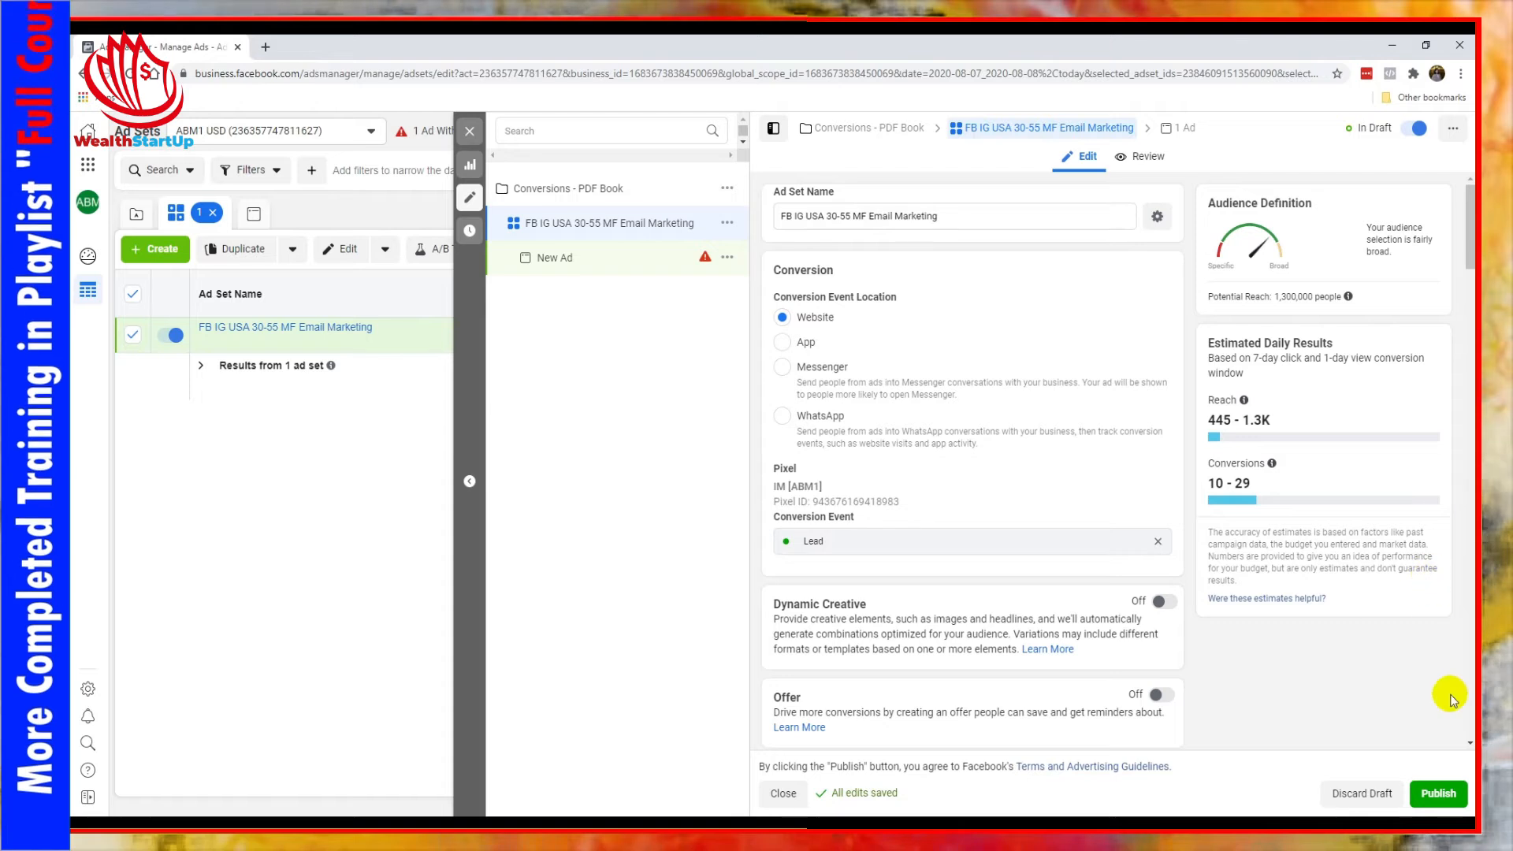
Publish the drafted campaign and ad set, and look through the published ad set's settings
{"action": "left_click", "coordinate": [1439, 794]}
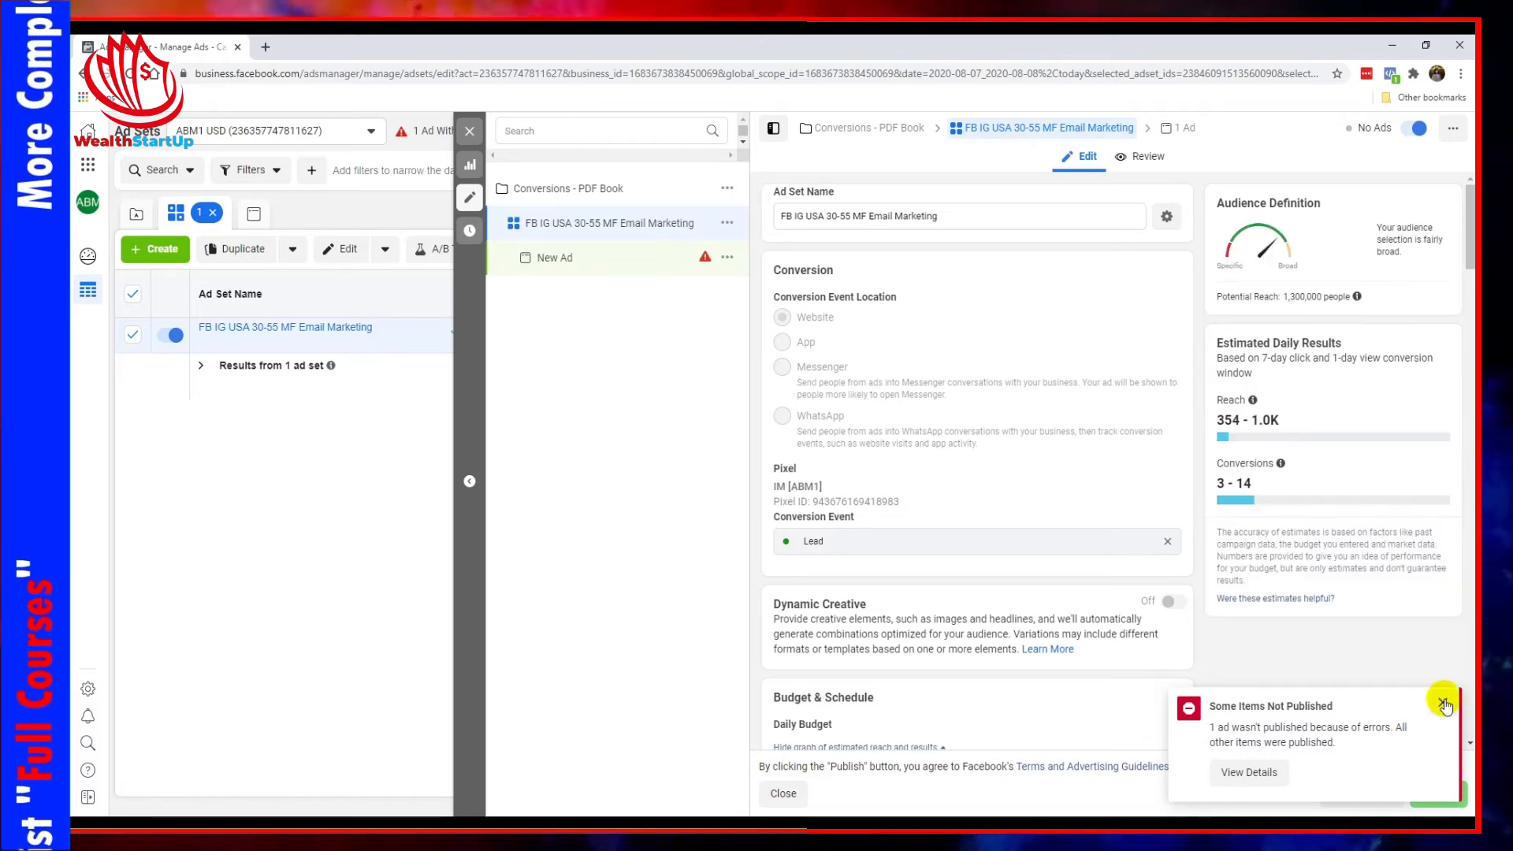
{"action": "left_click", "coordinate": [1443, 722]}
{"action": "scroll", "coordinate": [1254, 664], "scroll_direction": "down", "scroll_amount": 15}
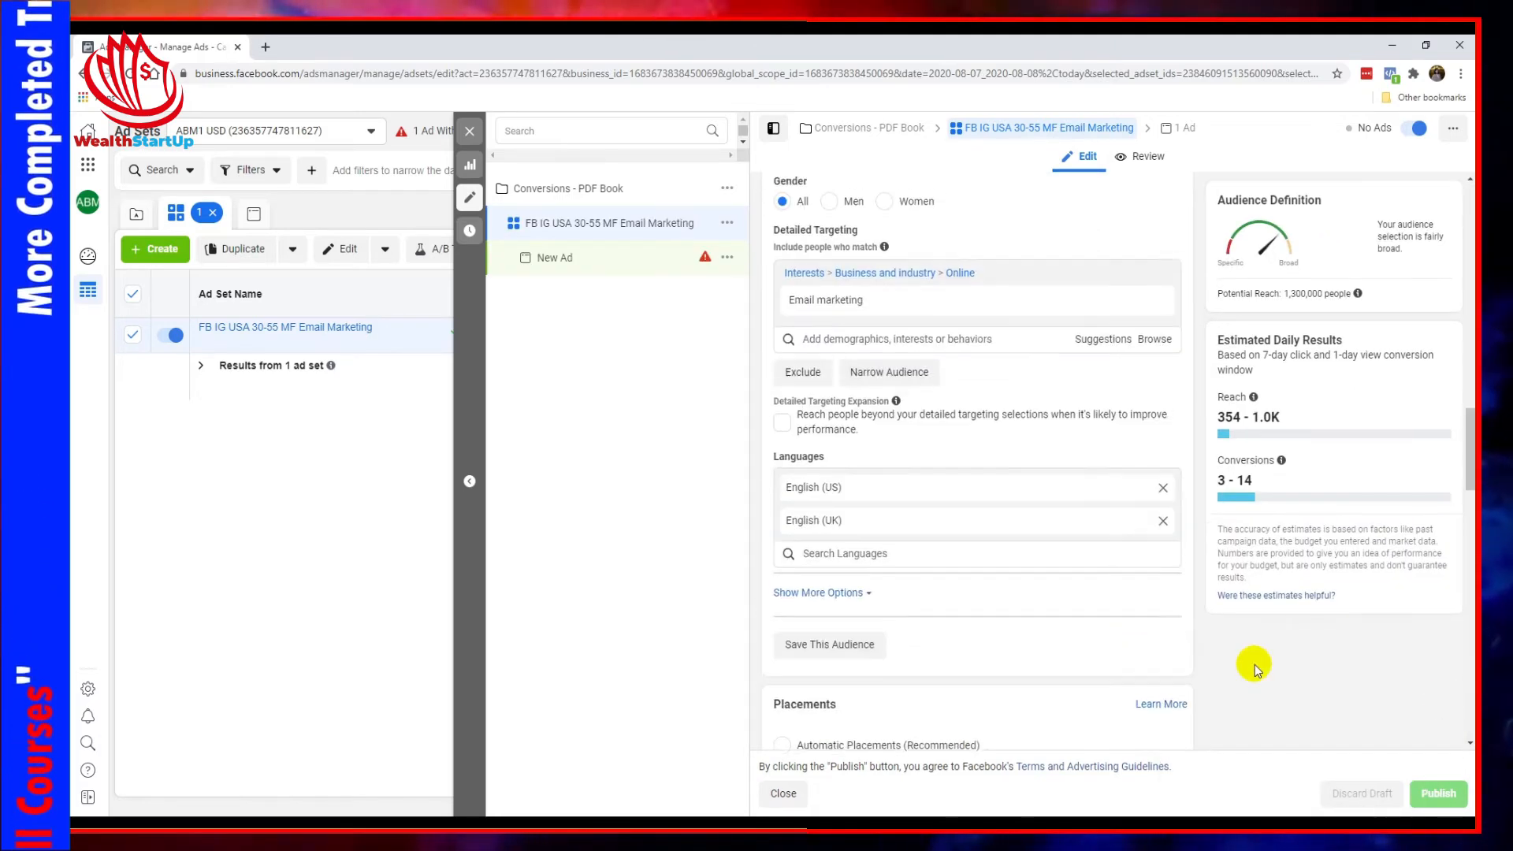
{"action": "scroll", "coordinate": [1254, 664], "scroll_direction": "down", "scroll_amount": 14}
{"action": "scroll", "coordinate": [1255, 665], "scroll_direction": "up", "scroll_amount": 9}
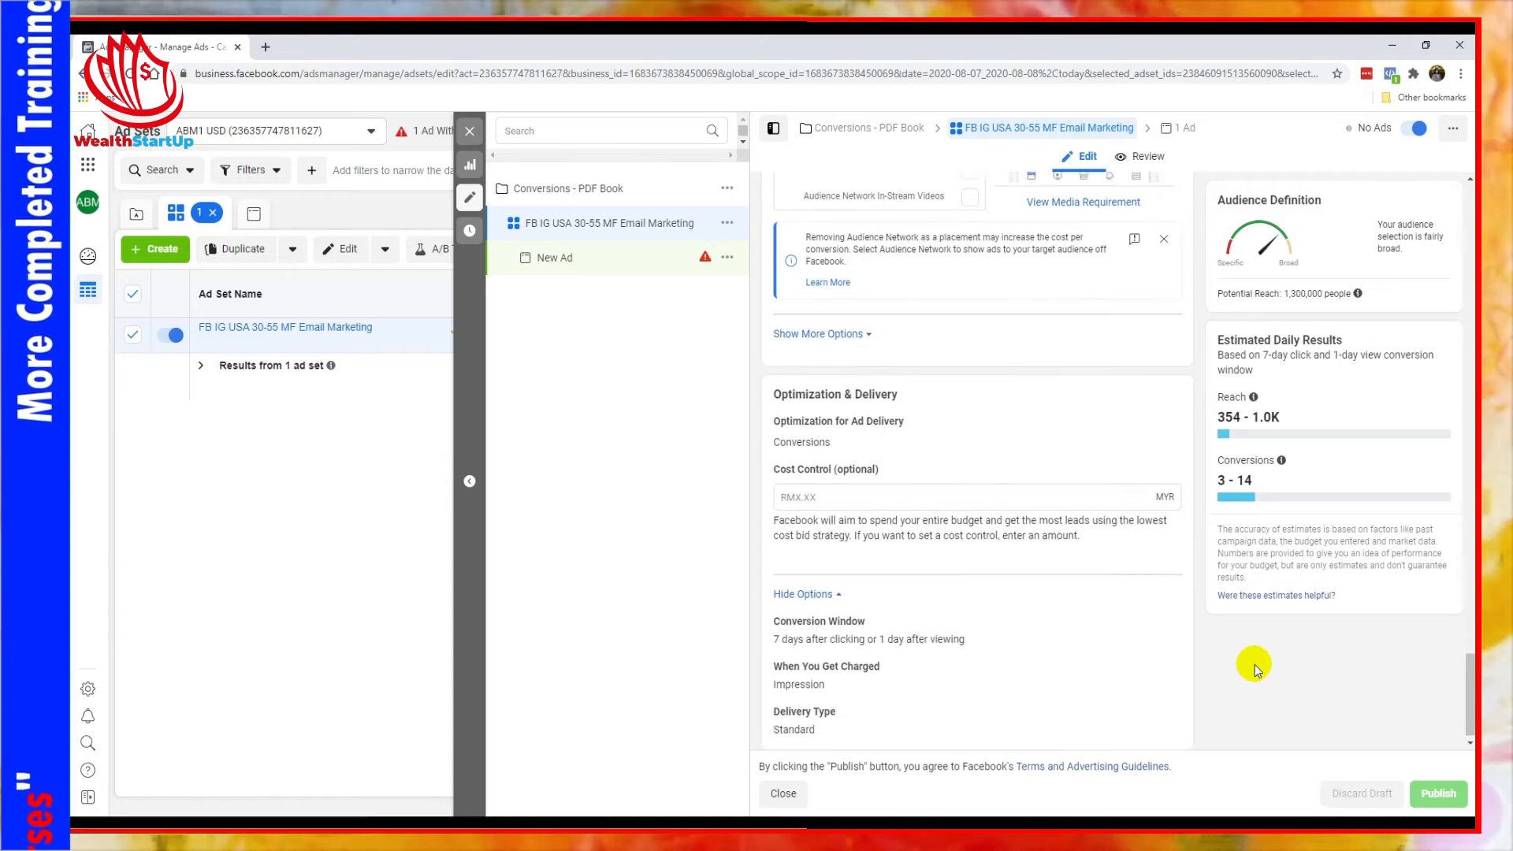
{"action": "scroll", "coordinate": [1135, 540], "scroll_direction": "up", "scroll_amount": 20}
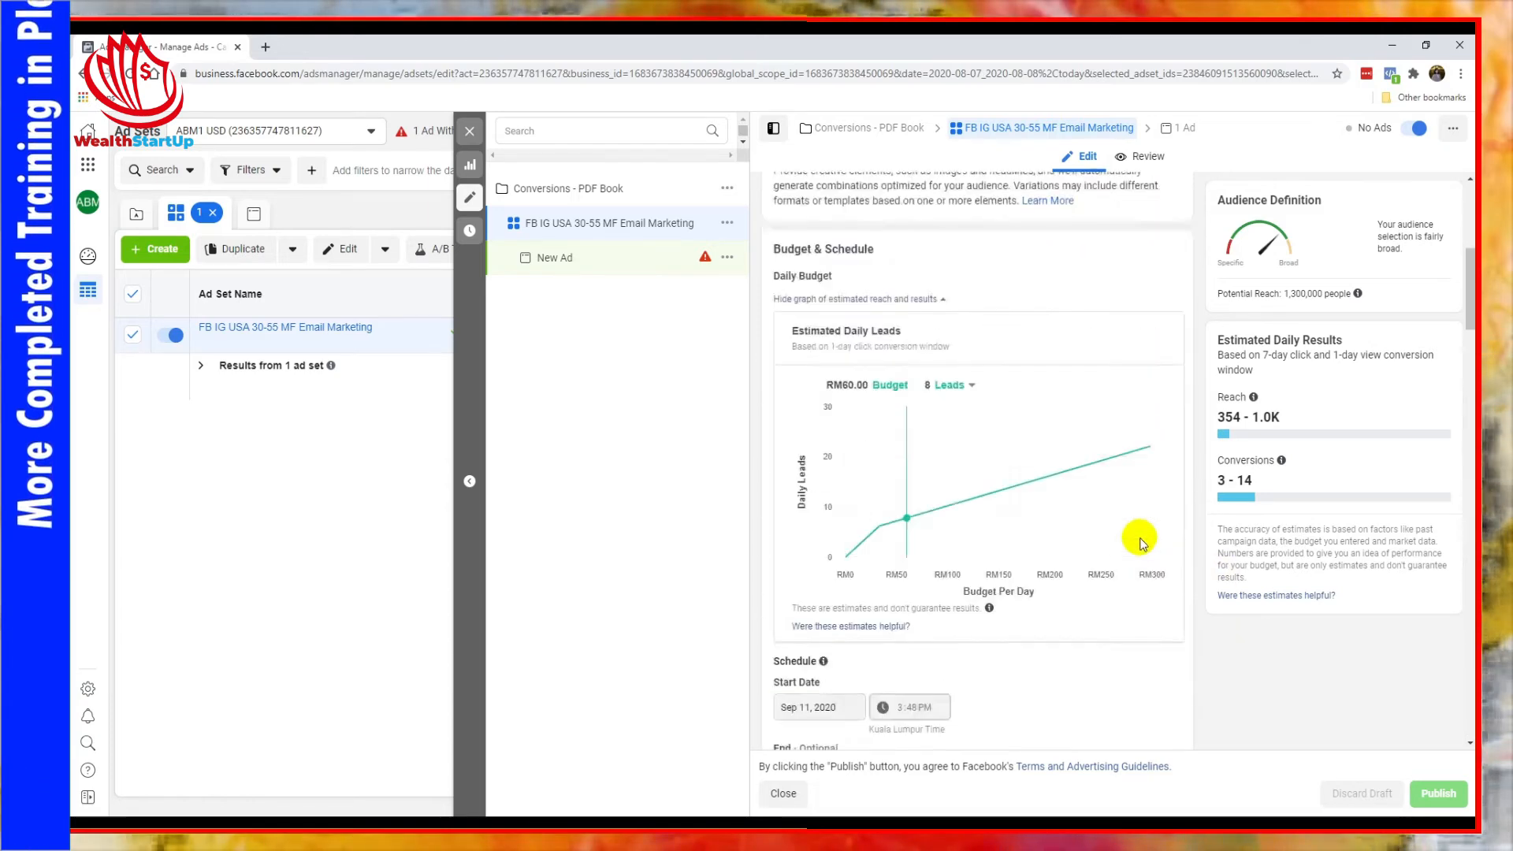
{"action": "scroll", "coordinate": [1024, 410], "scroll_direction": "down", "scroll_amount": 7}
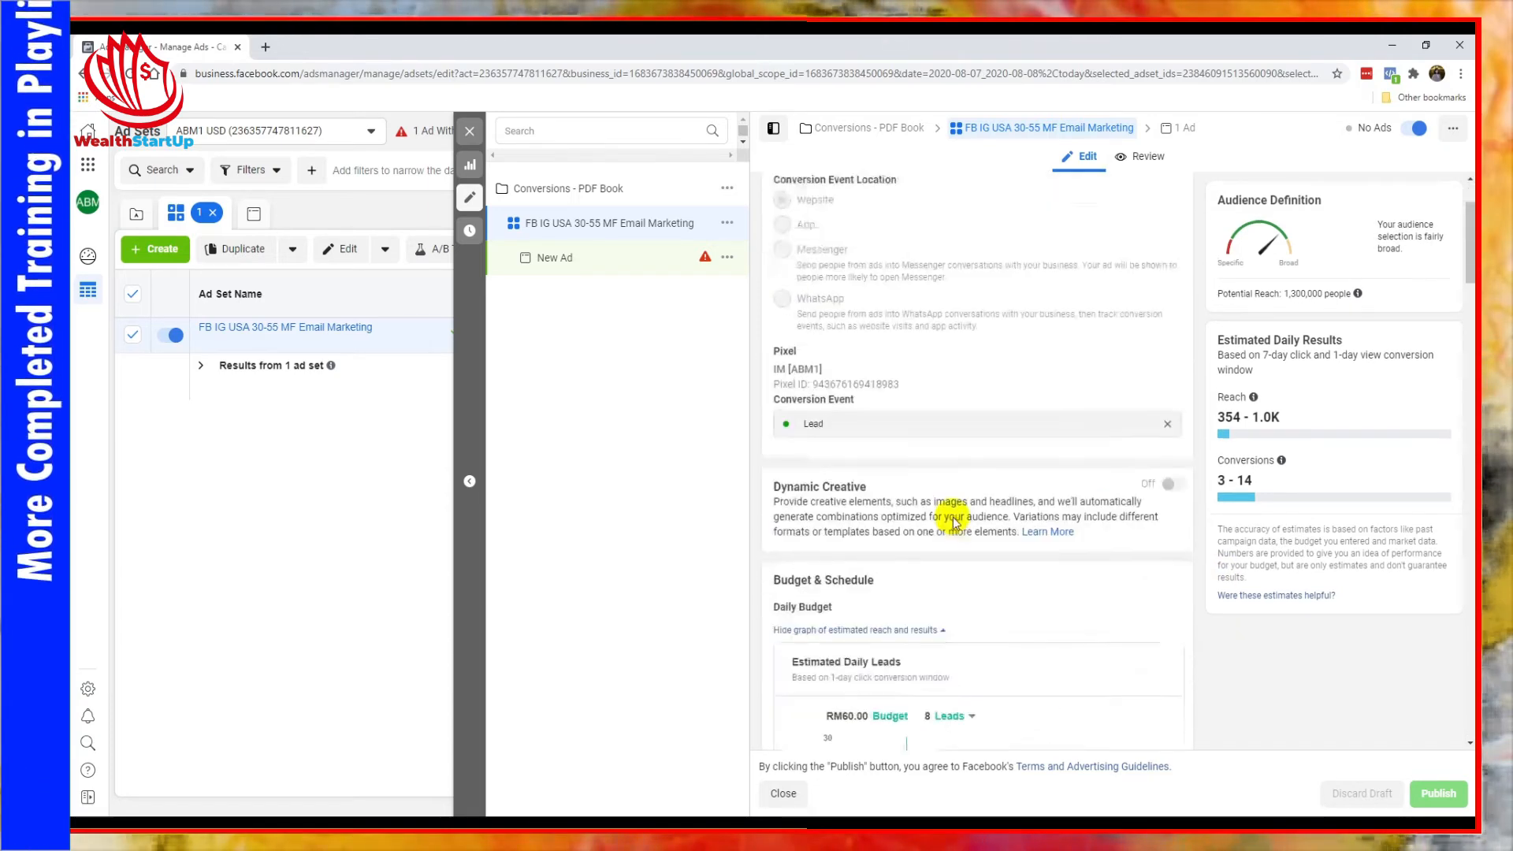
Look over the New Ad draft and the Conversions - PDF Book campaign's settings, and return to the campaign list
{"action": "left_click", "coordinate": [705, 263]}
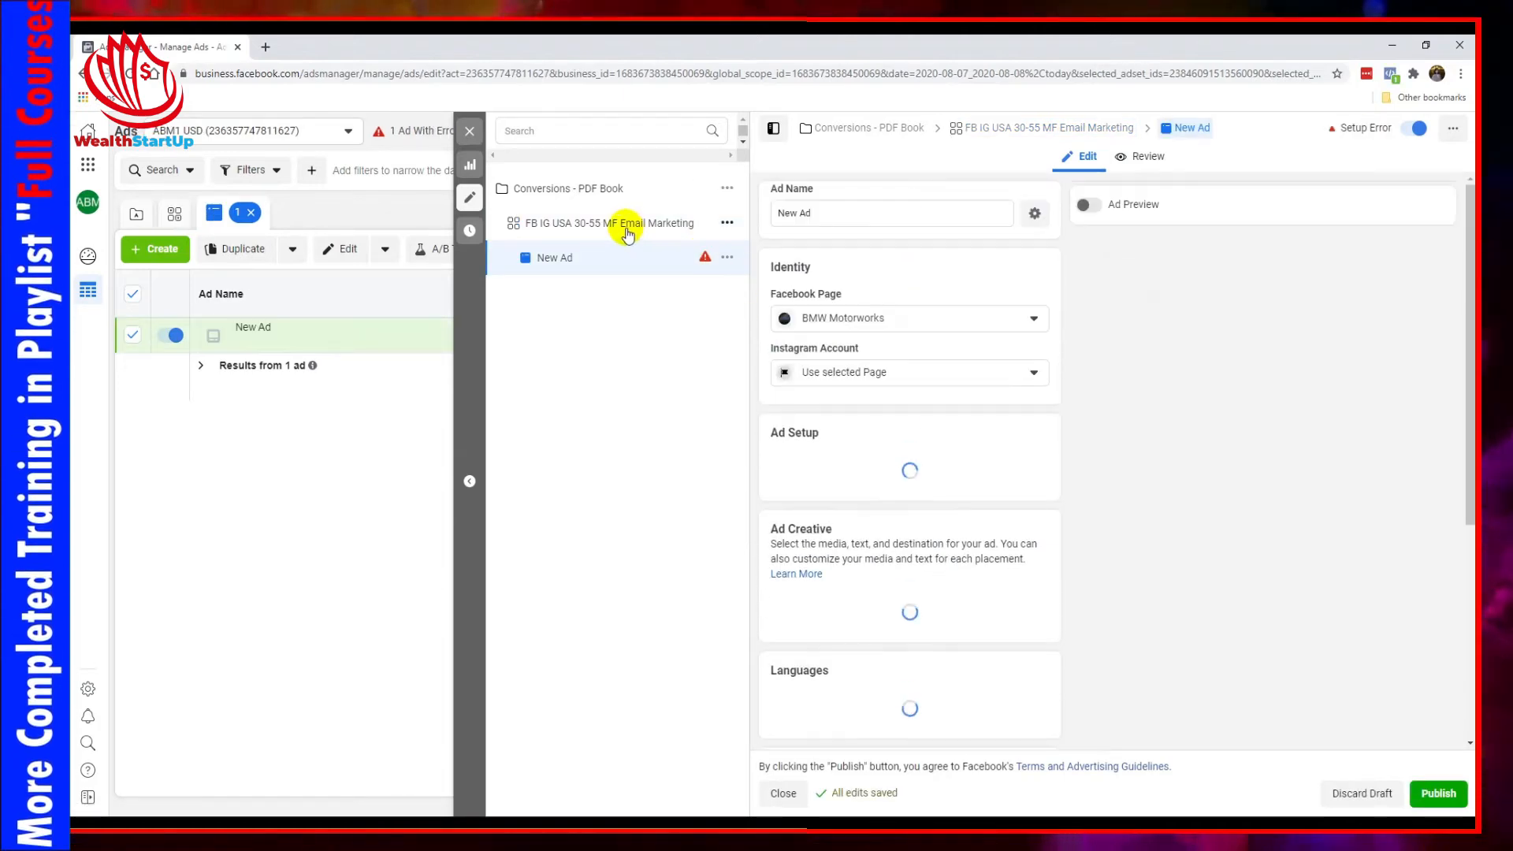
{"action": "left_click", "coordinate": [619, 225]}
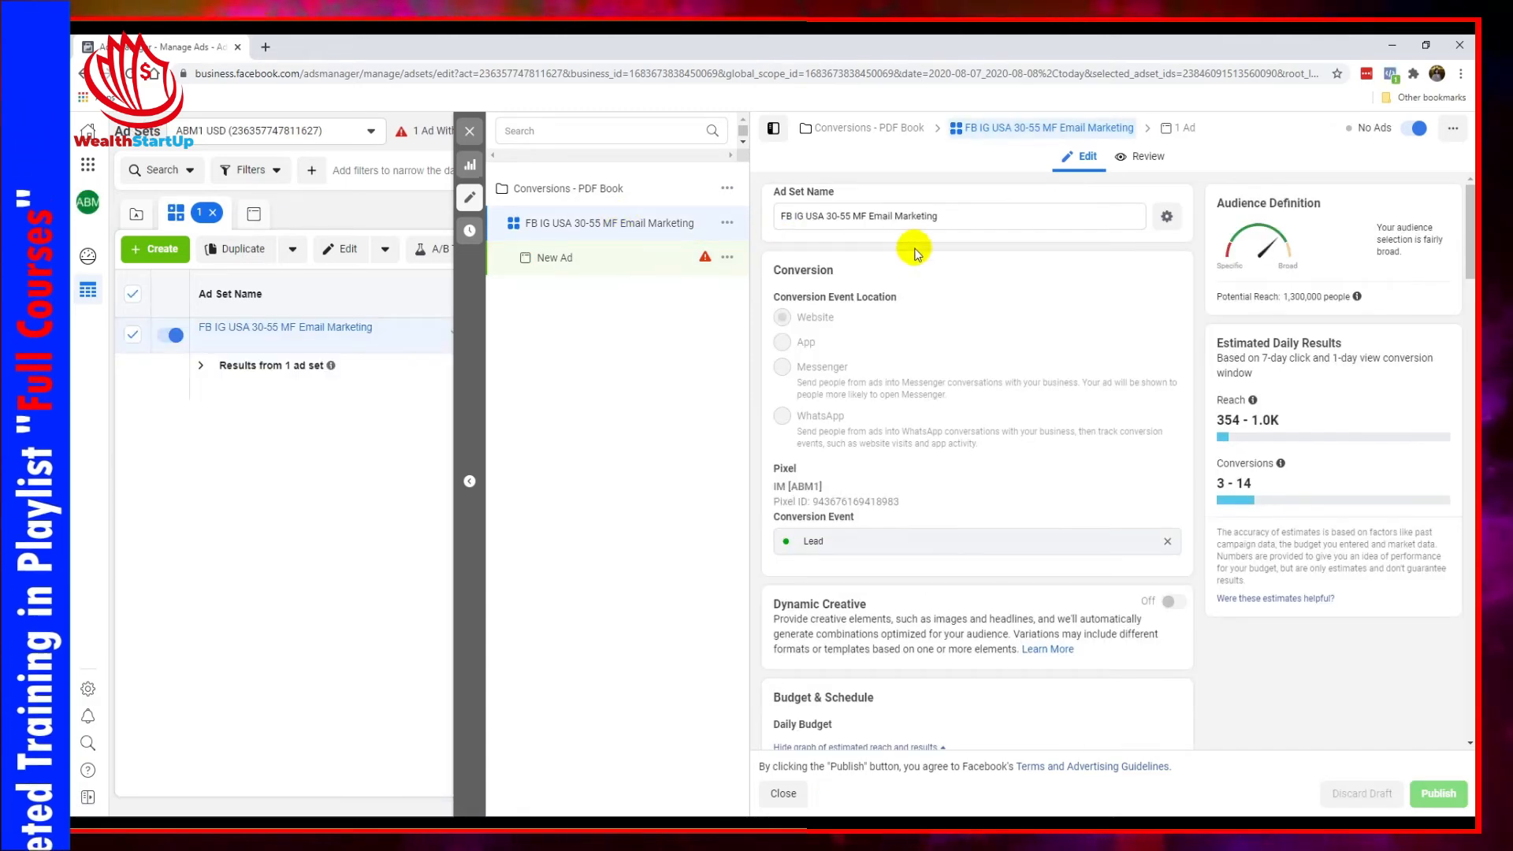
{"action": "left_click", "coordinate": [471, 169]}
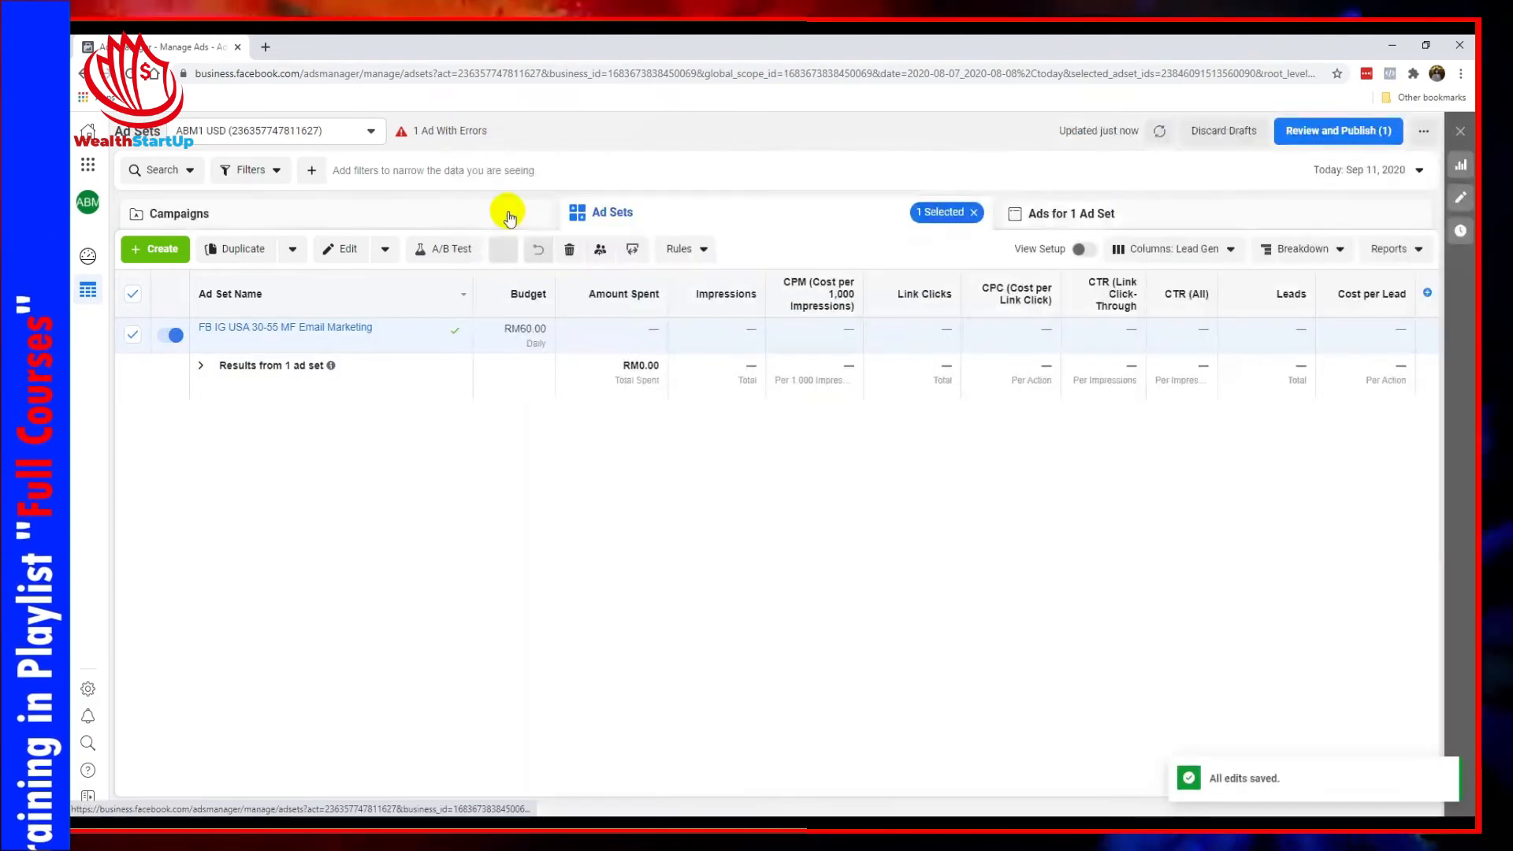
{"action": "left_click", "coordinate": [471, 218]}
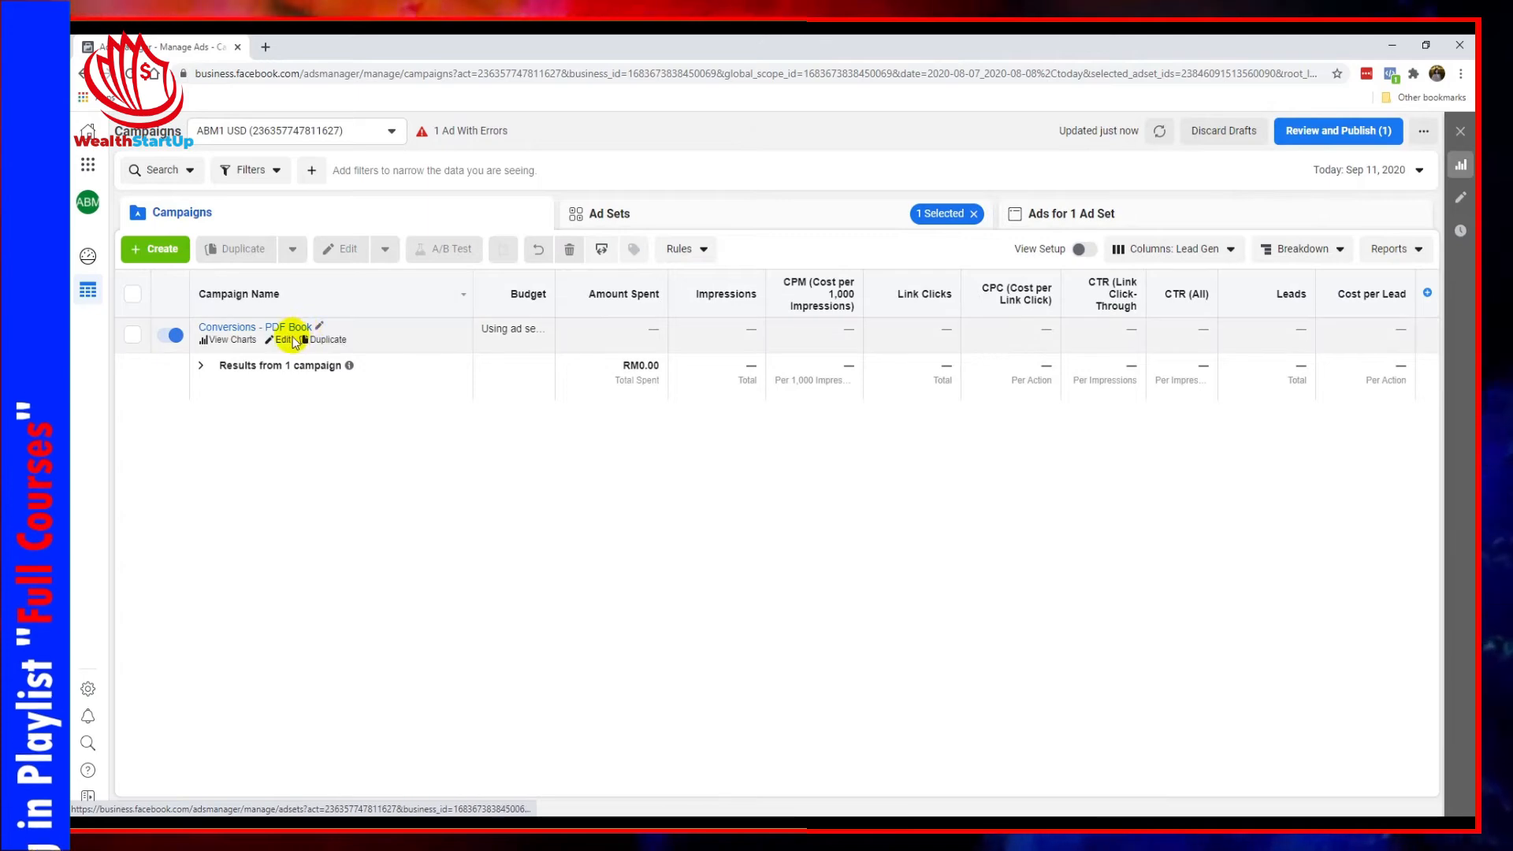
{"action": "left_click", "coordinate": [282, 339]}
{"action": "scroll", "coordinate": [854, 496], "scroll_direction": "down", "scroll_amount": 2}
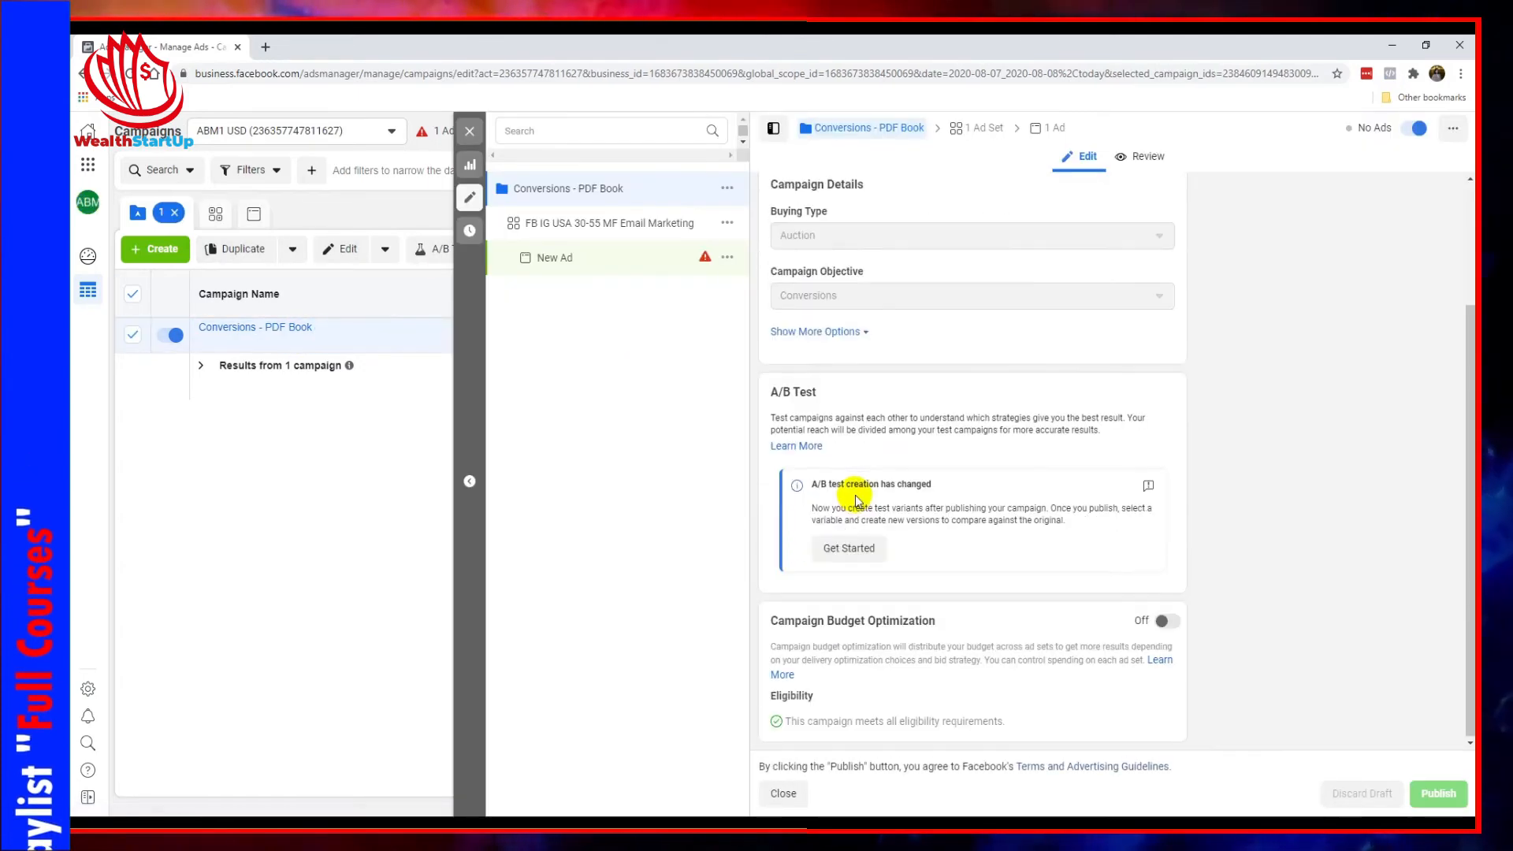
{"action": "left_click", "coordinate": [470, 131]}
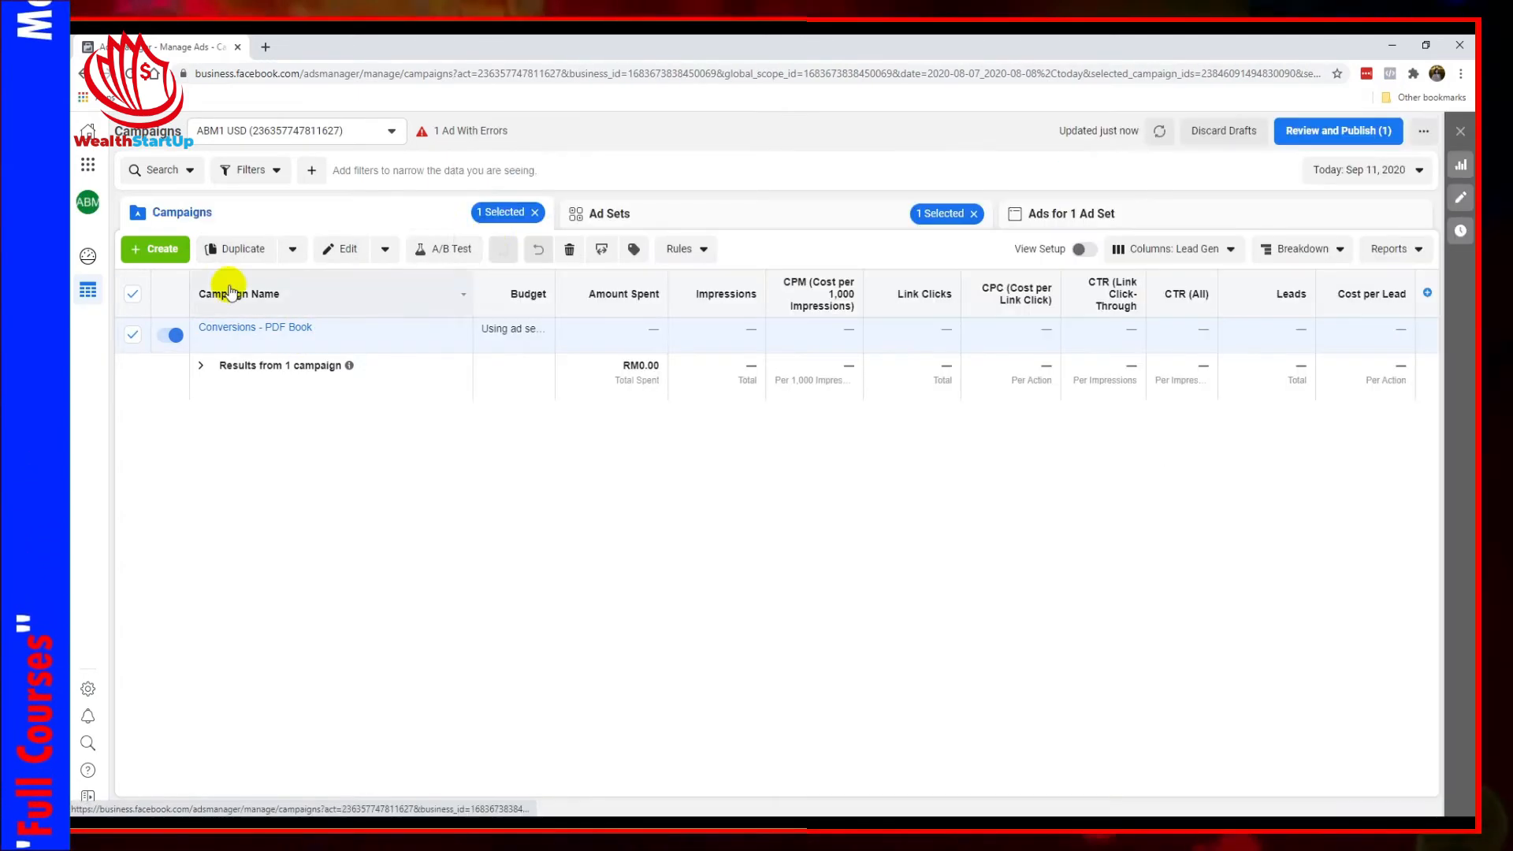
Reopen the FB IG USA 30-55 MF Email Marketing ad set and examine its schedule, audience, placement and delivery options
{"action": "left_click", "coordinate": [611, 217]}
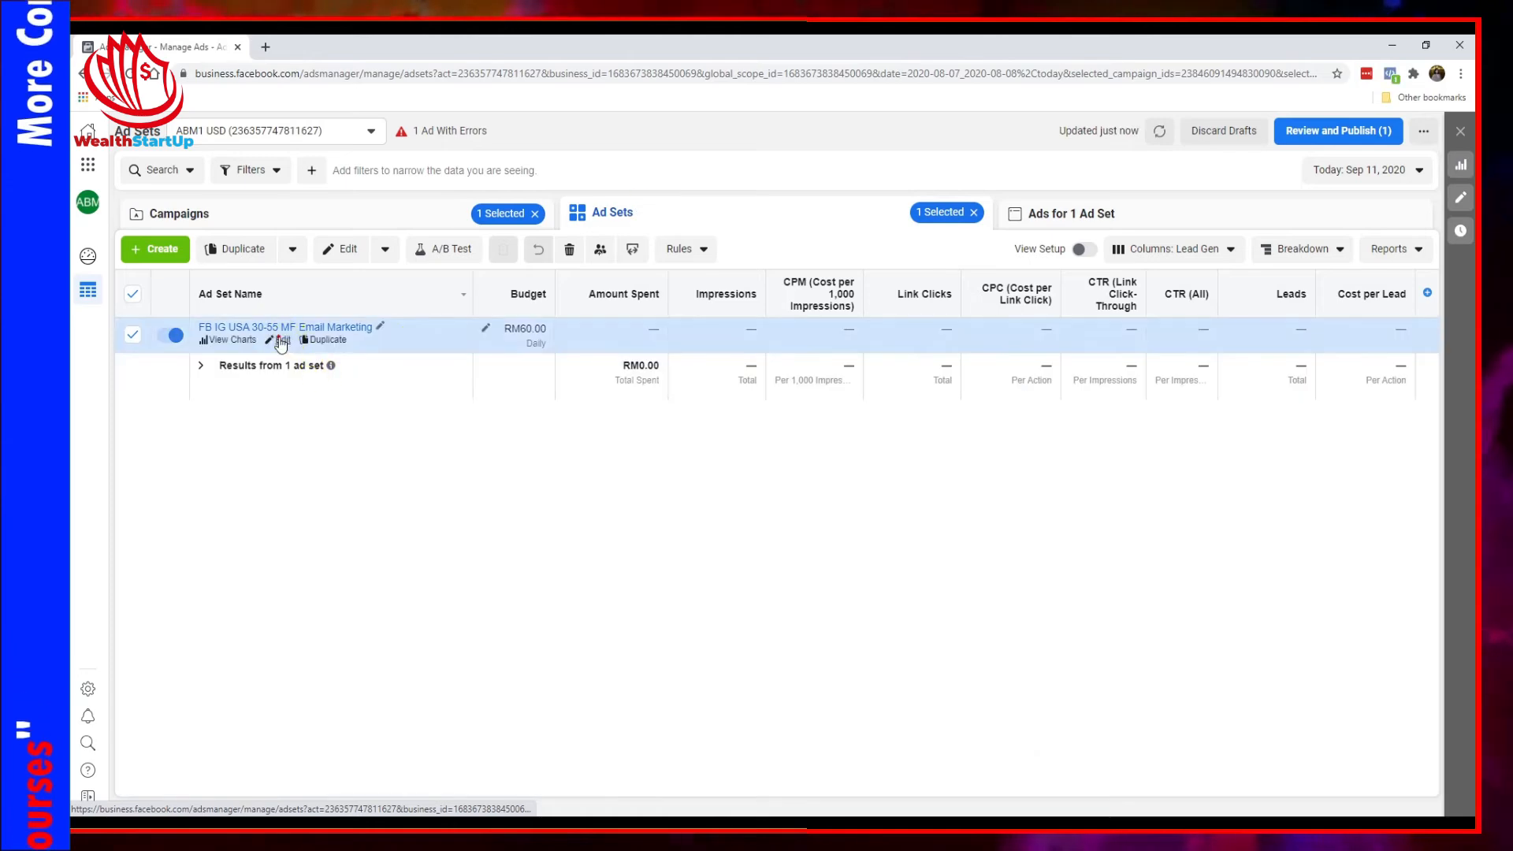
{"action": "left_click", "coordinate": [279, 341]}
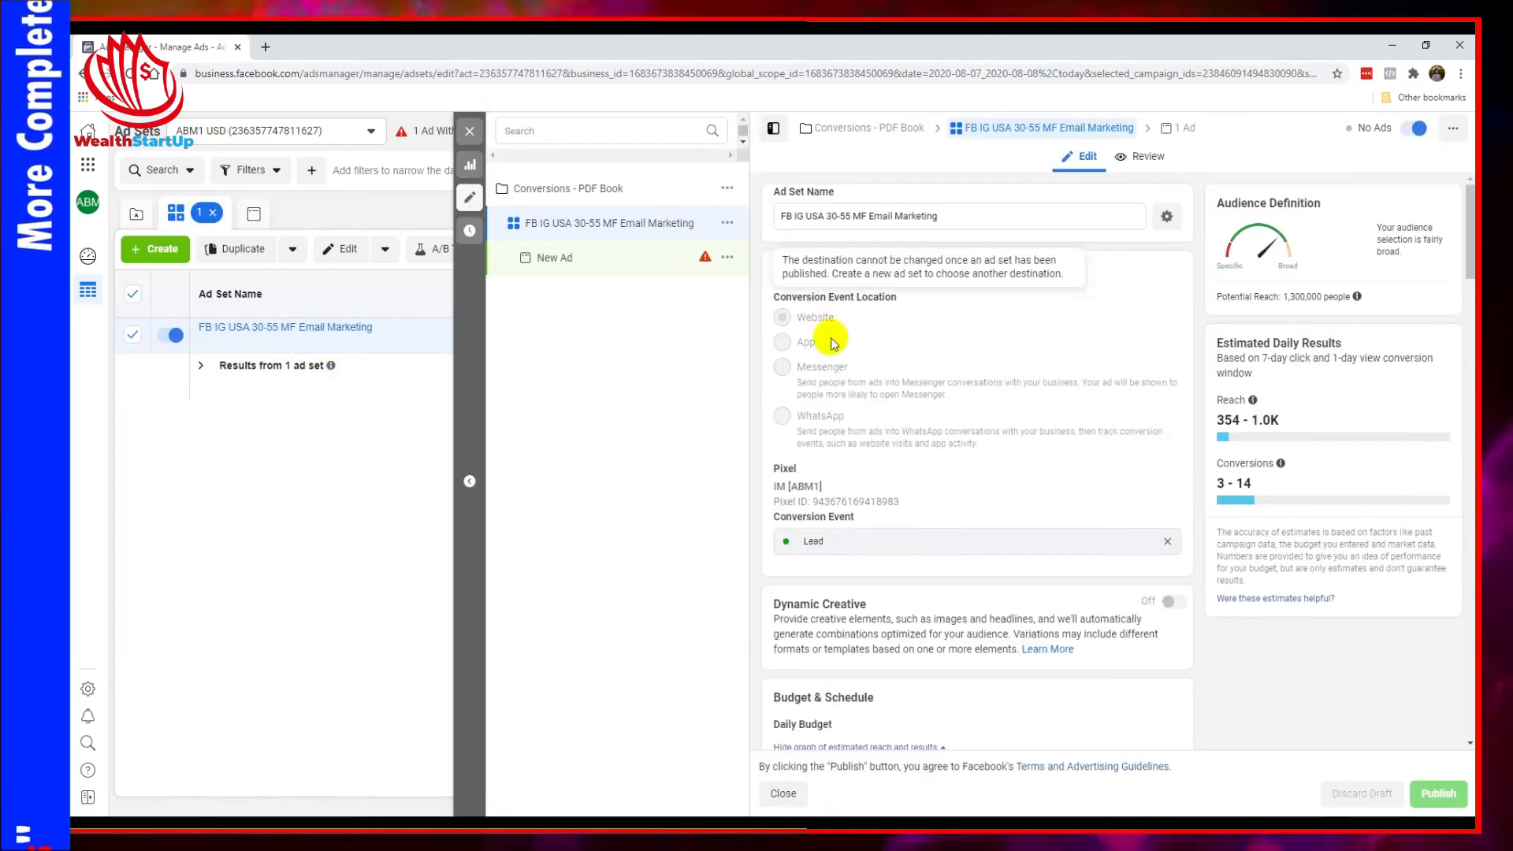
{"action": "scroll", "coordinate": [834, 343], "scroll_direction": "down", "scroll_amount": 10}
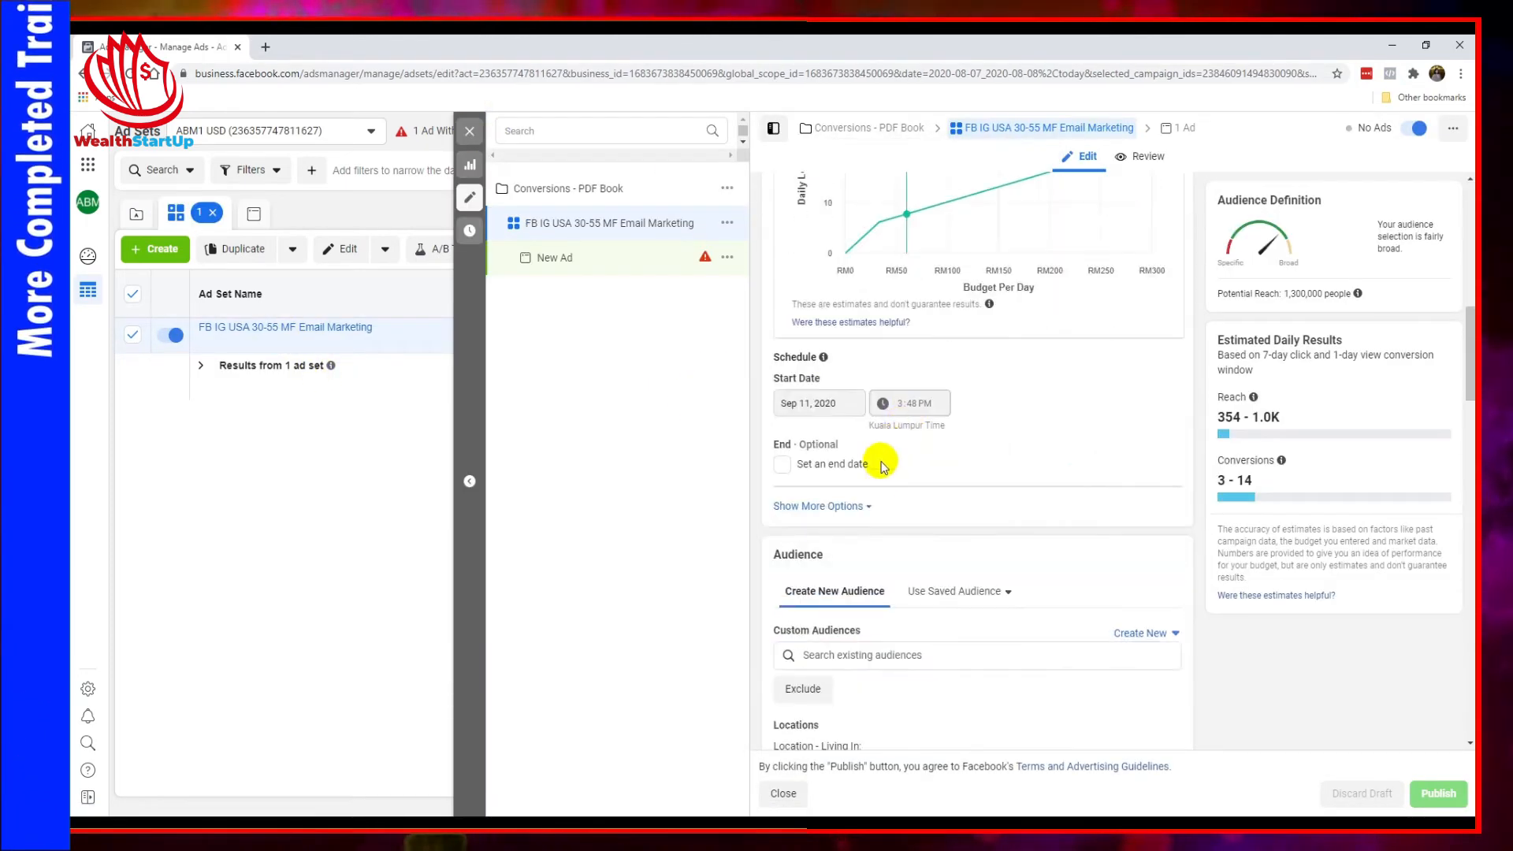
{"action": "scroll", "coordinate": [889, 524], "scroll_direction": "down", "scroll_amount": 6}
{"action": "scroll", "coordinate": [894, 530], "scroll_direction": "down", "scroll_amount": 15}
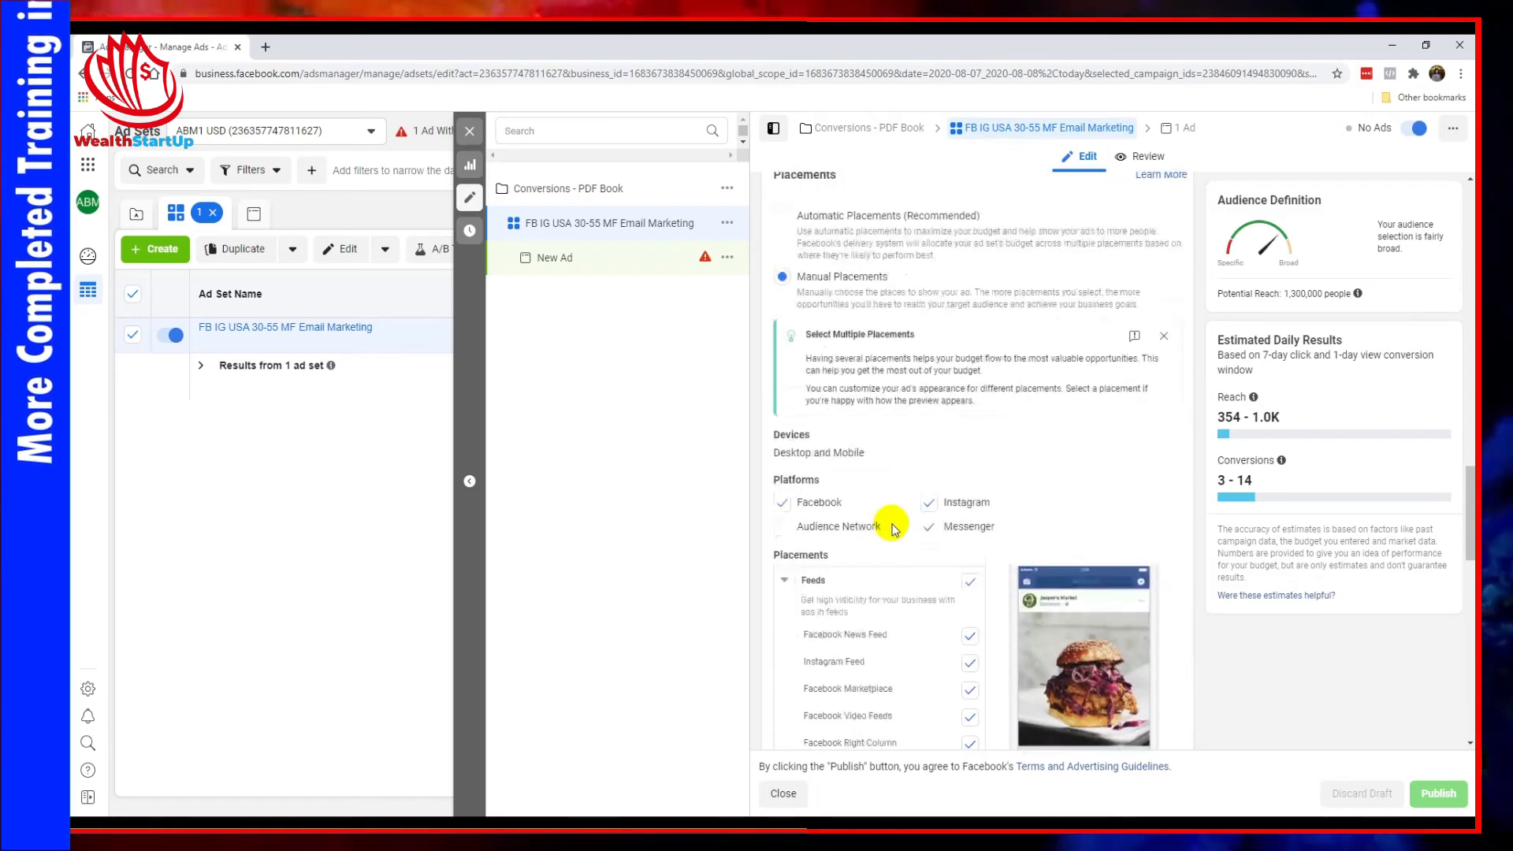
{"action": "scroll", "coordinate": [894, 529], "scroll_direction": "down", "scroll_amount": 2}
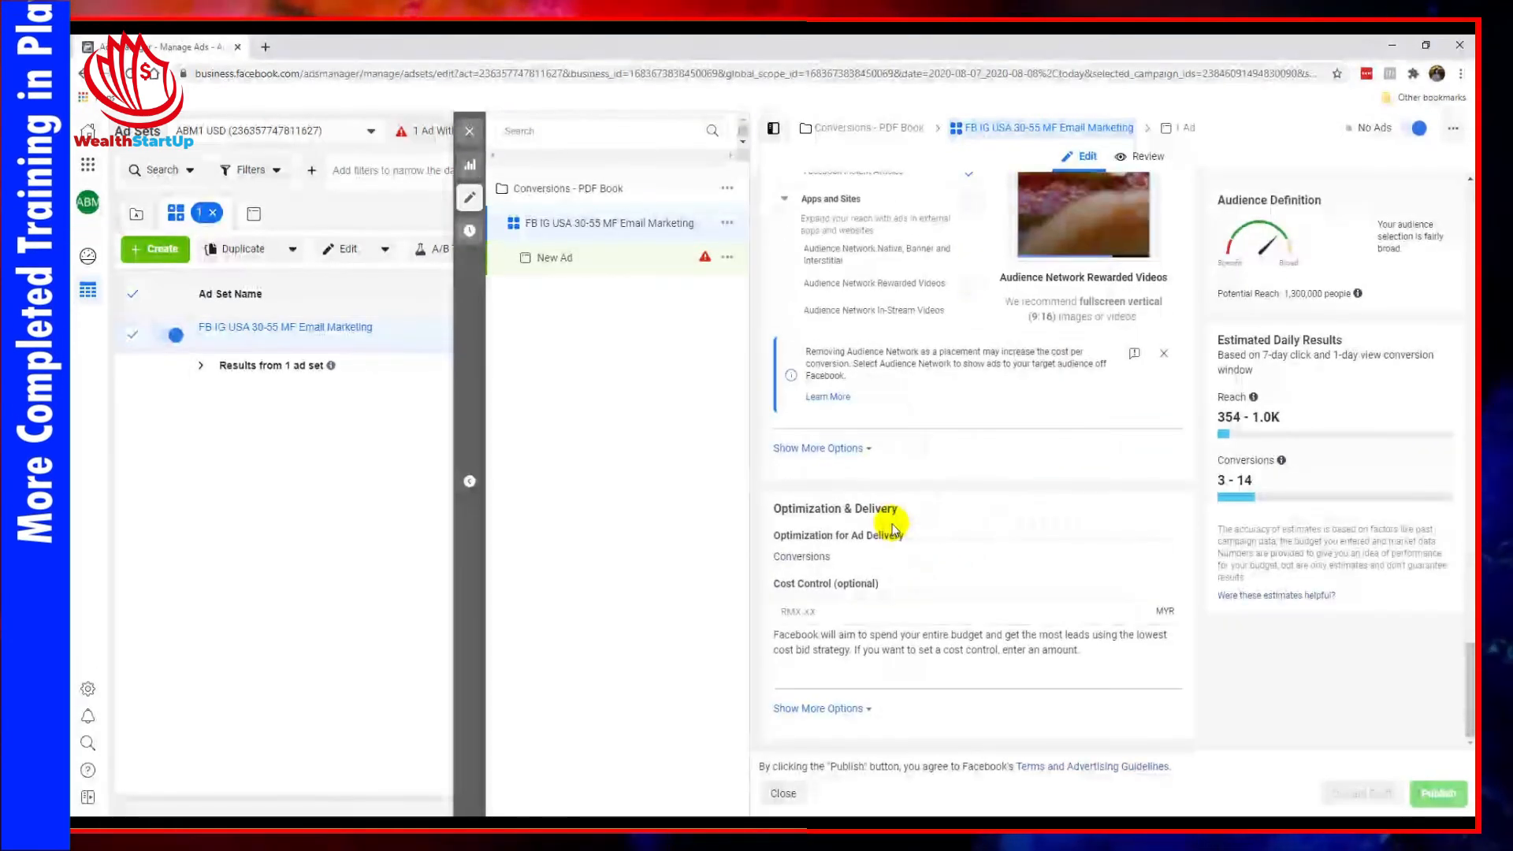
{"action": "left_click", "coordinate": [826, 442]}
{"action": "scroll", "coordinate": [945, 487], "scroll_direction": "down", "scroll_amount": 1}
{"action": "scroll", "coordinate": [946, 487], "scroll_direction": "down", "scroll_amount": 3}
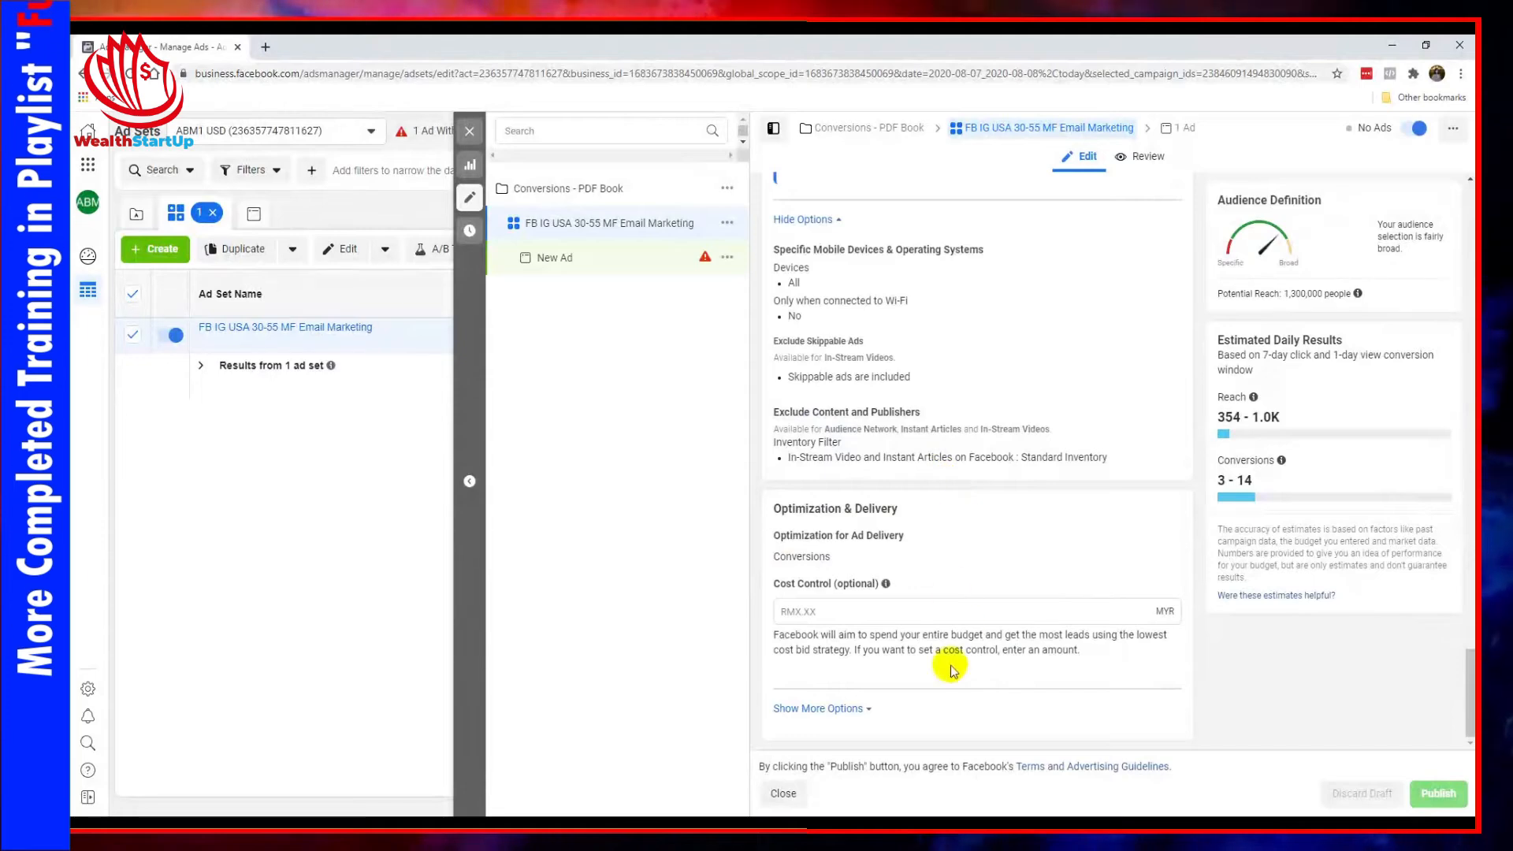
{"action": "left_click", "coordinate": [859, 710]}
{"action": "scroll", "coordinate": [923, 679], "scroll_direction": "down", "scroll_amount": 2}
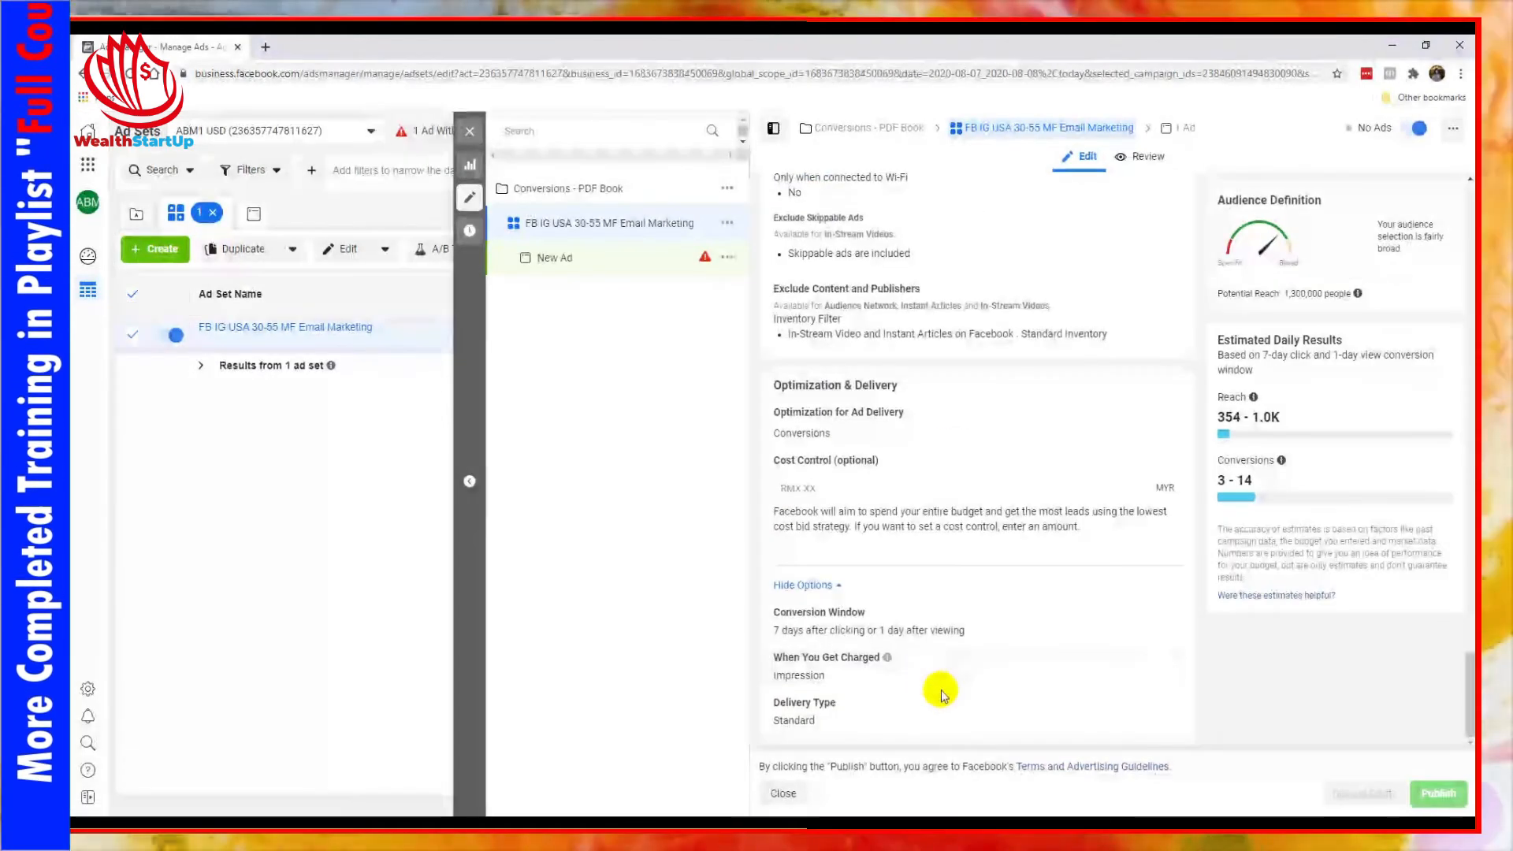
{"action": "scroll", "coordinate": [946, 694], "scroll_direction": "up", "scroll_amount": 5}
{"action": "scroll", "coordinate": [946, 697], "scroll_direction": "up", "scroll_amount": 10}
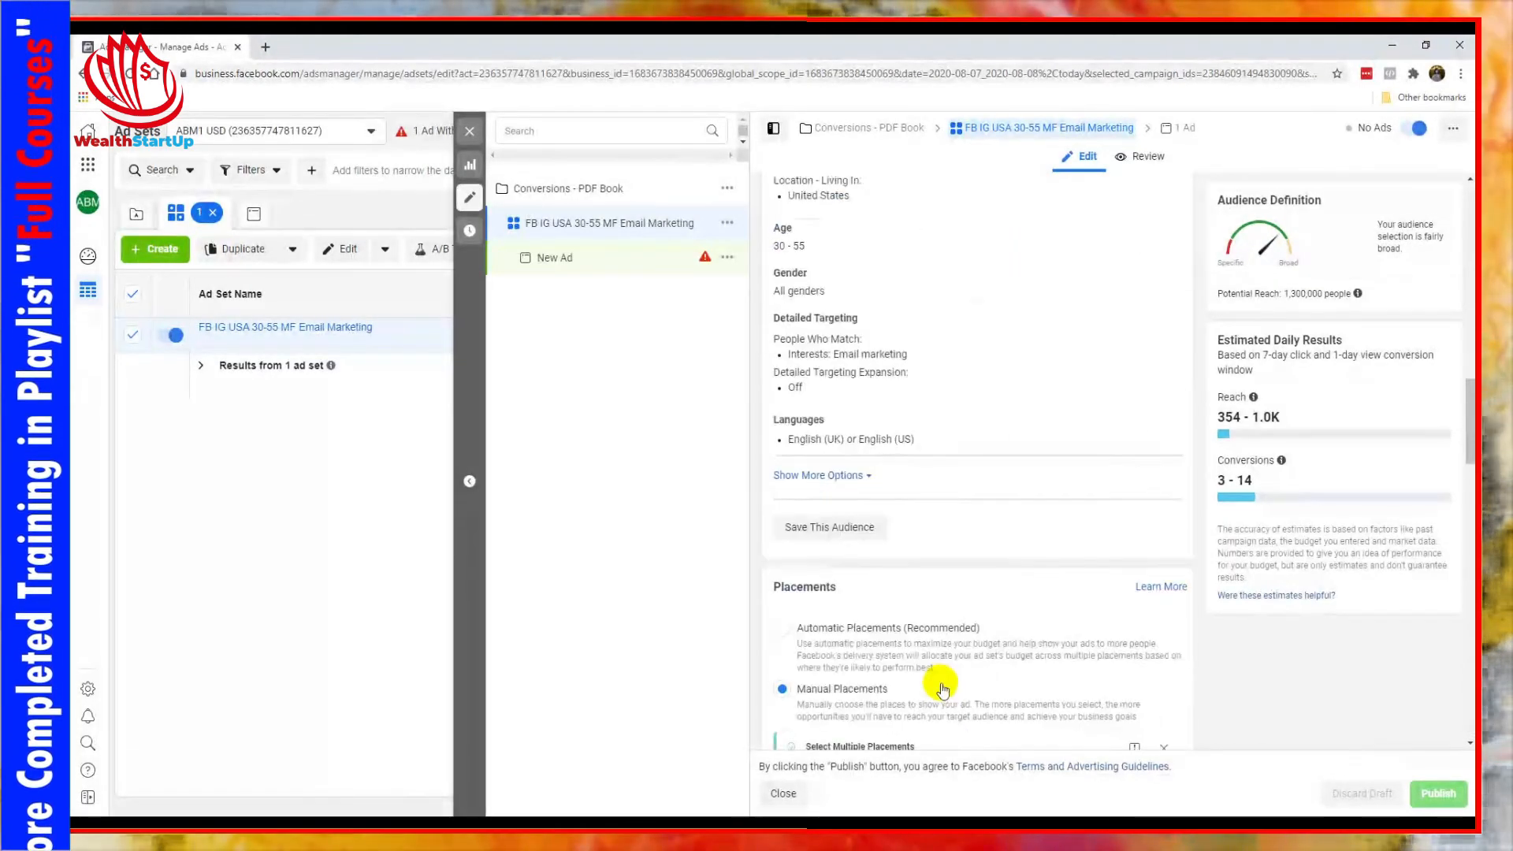
{"action": "scroll", "coordinate": [937, 681], "scroll_direction": "up", "scroll_amount": 10}
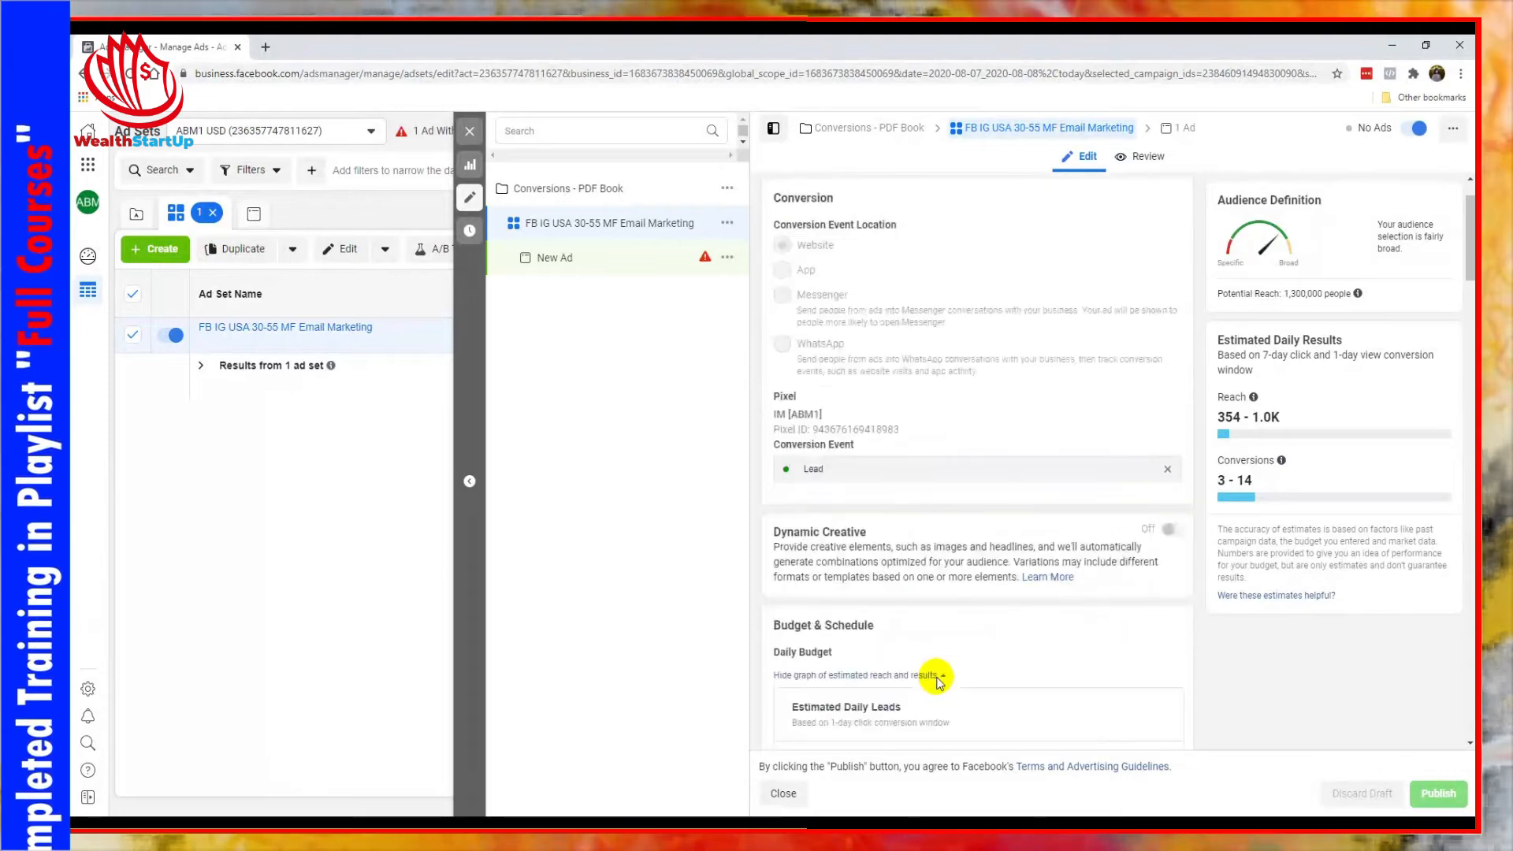
Hide the campaign structure tree beside the ad set editor and show it again
{"action": "left_click", "coordinate": [772, 129]}
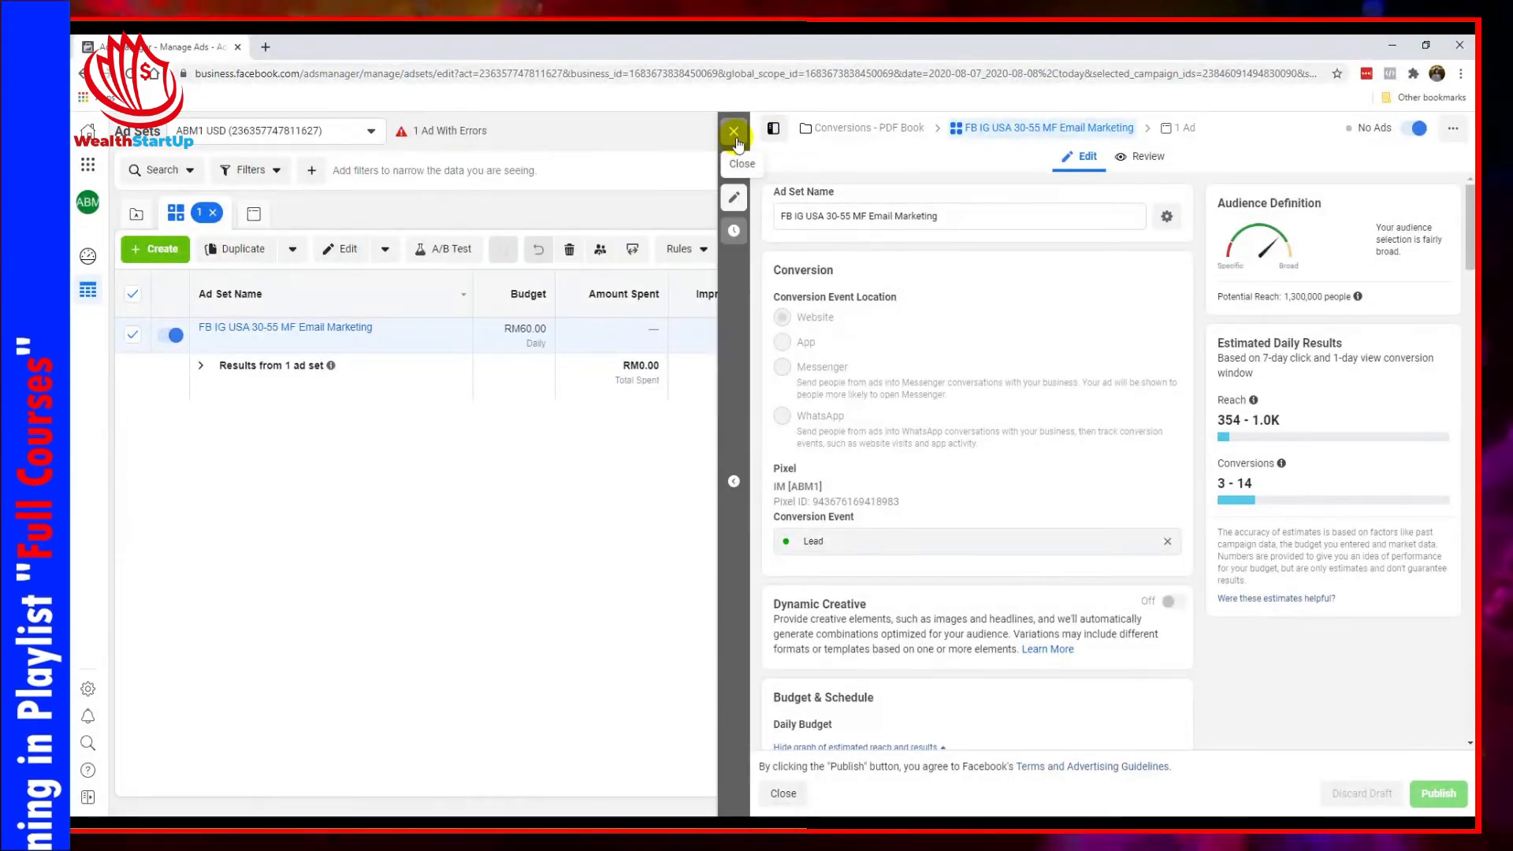
{"action": "left_click", "coordinate": [772, 129]}
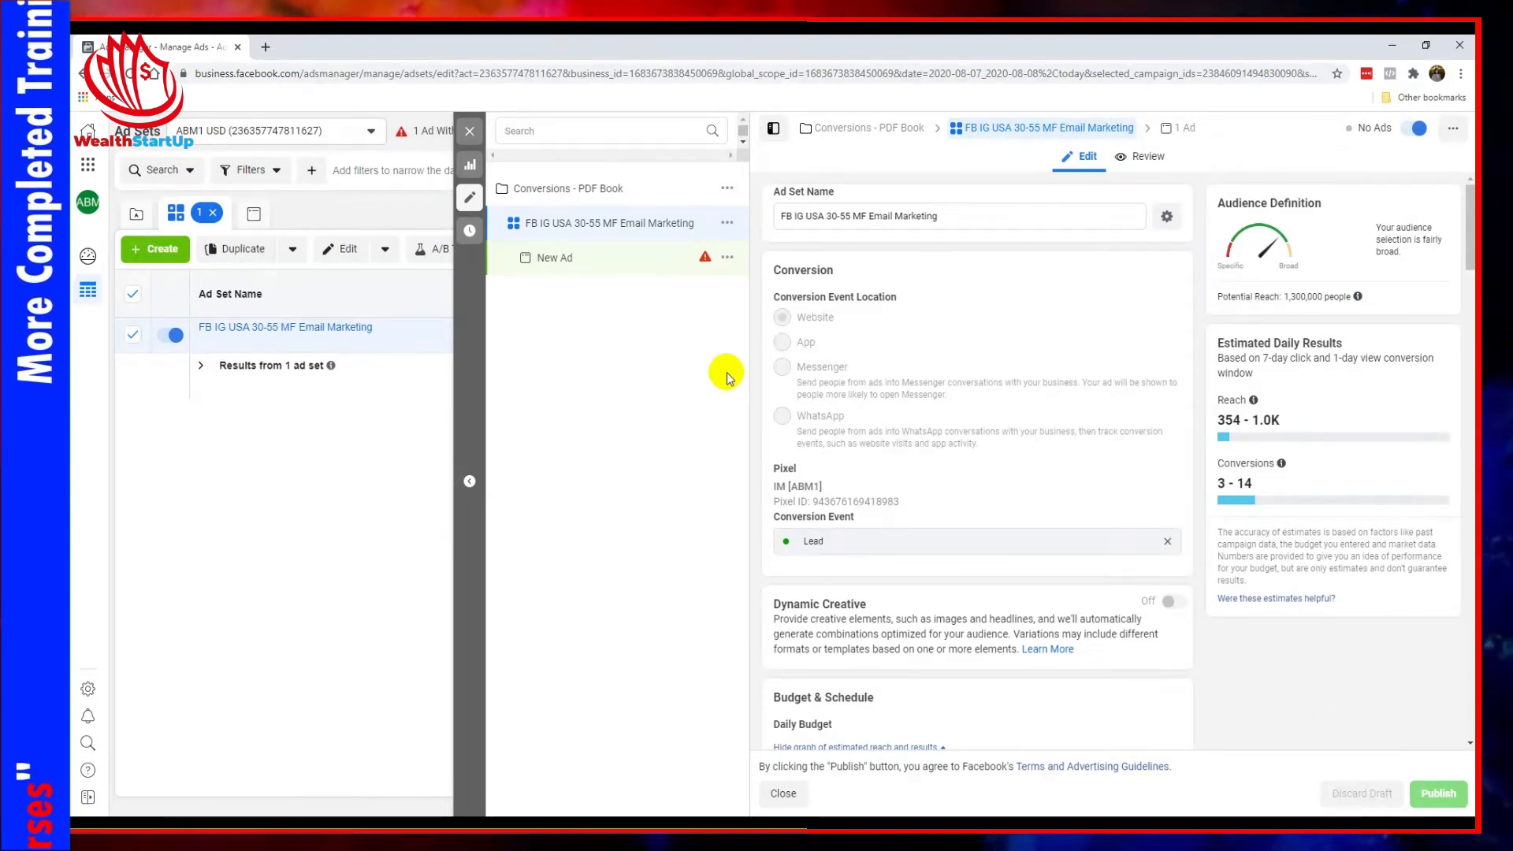
{"action": "mouse_move", "coordinate": [711, 262]}
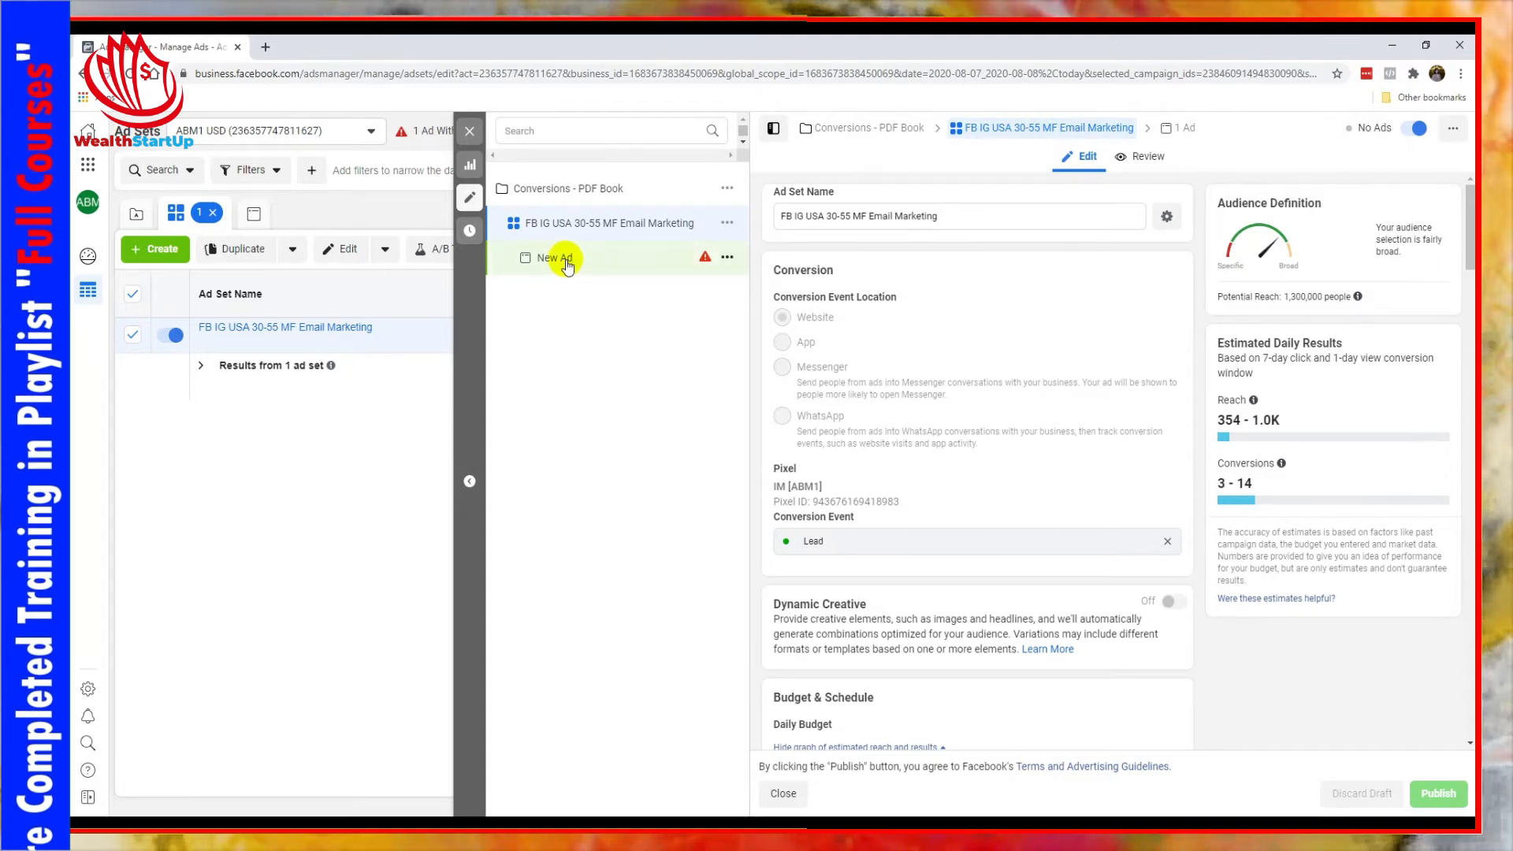
Open the ad set's draft ad for editing and rename it Post 1
{"action": "left_click", "coordinate": [467, 136]}
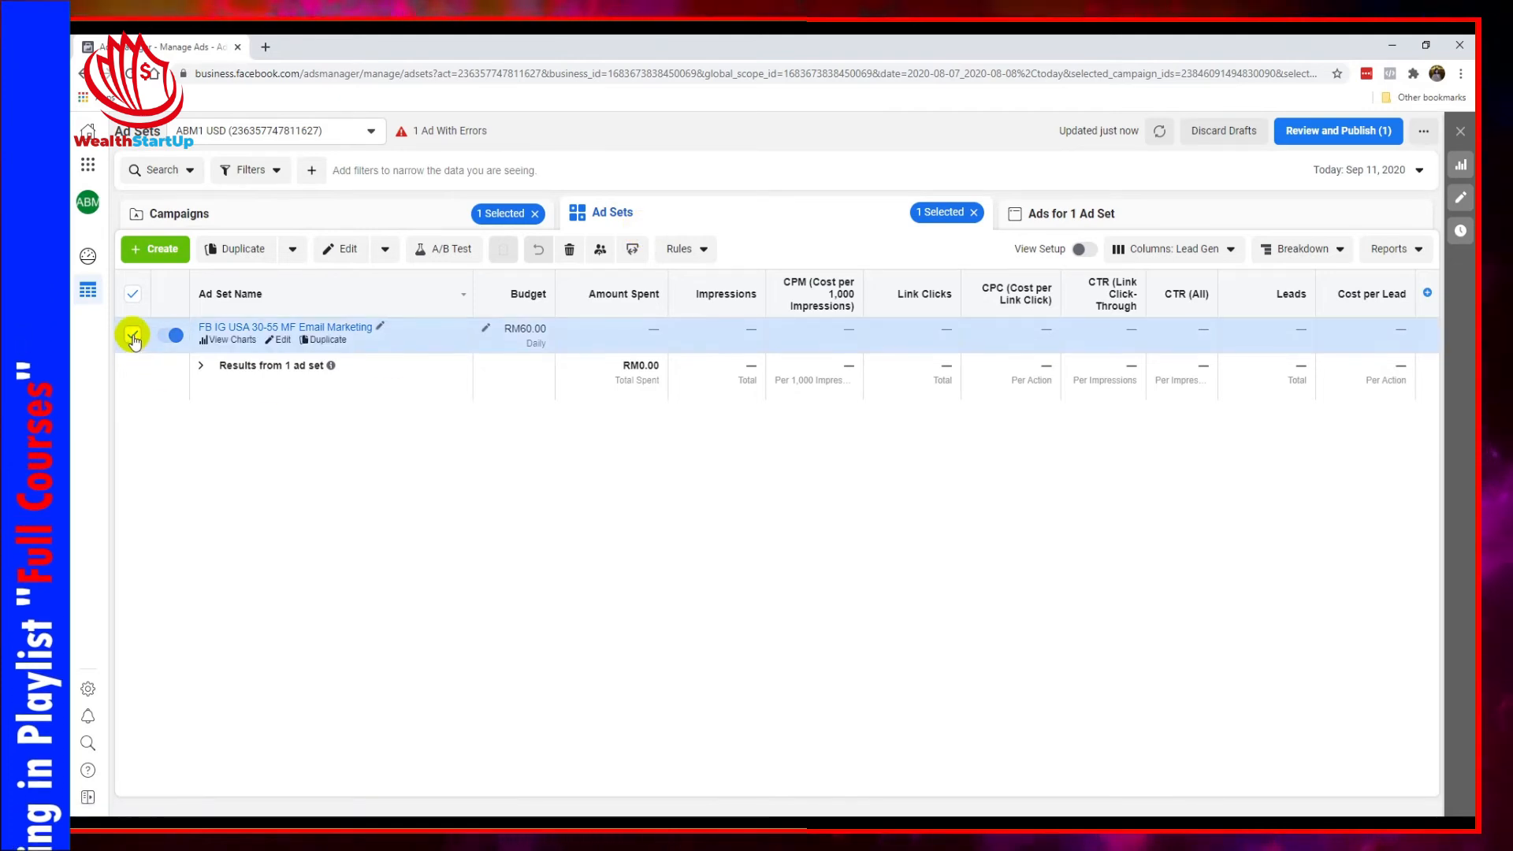
{"action": "left_click", "coordinate": [1079, 223]}
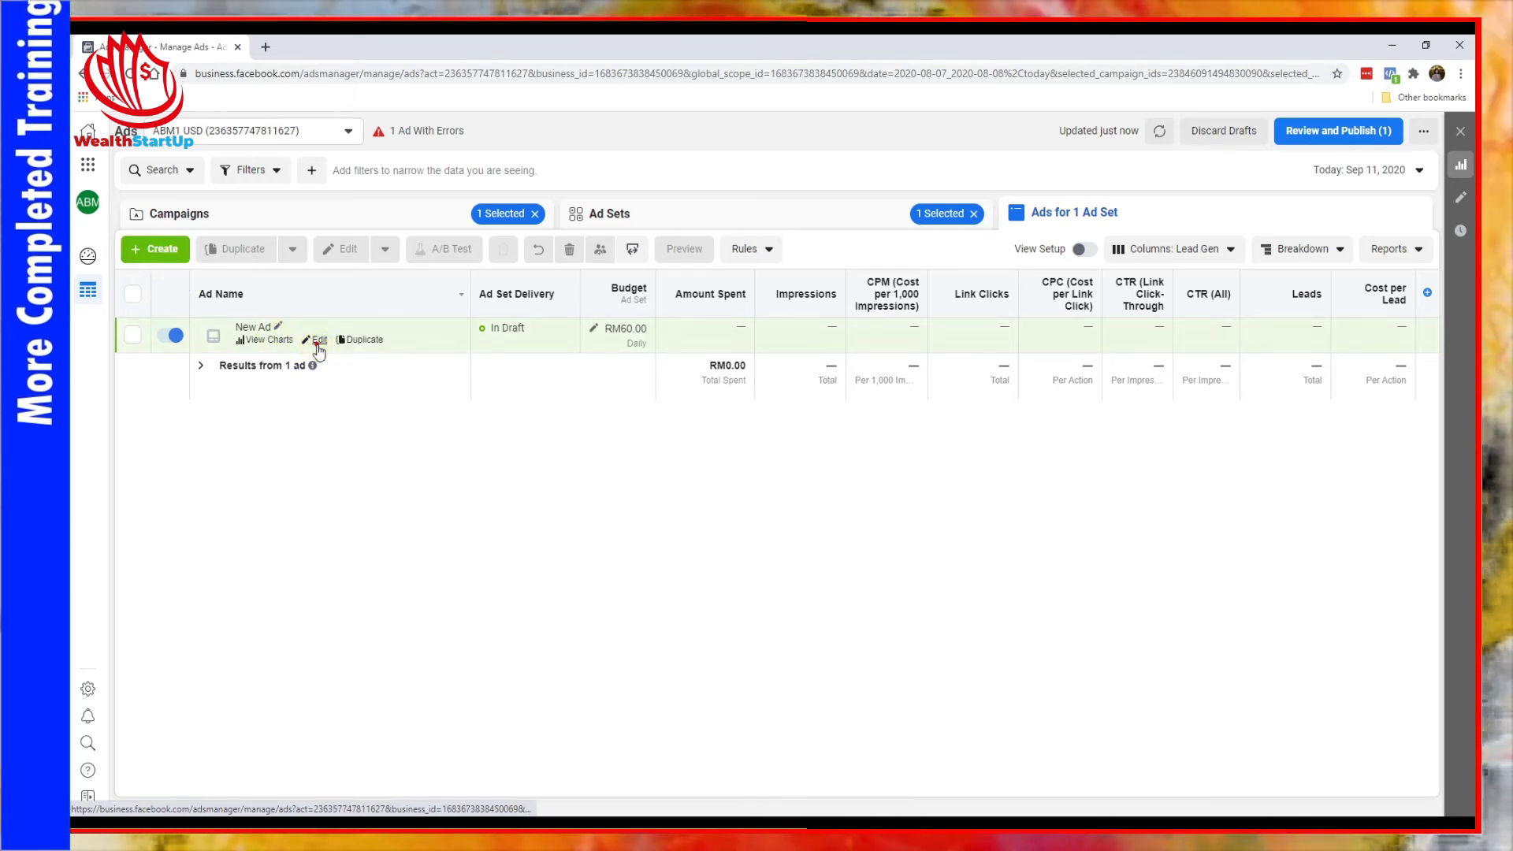
{"action": "left_click", "coordinate": [318, 341]}
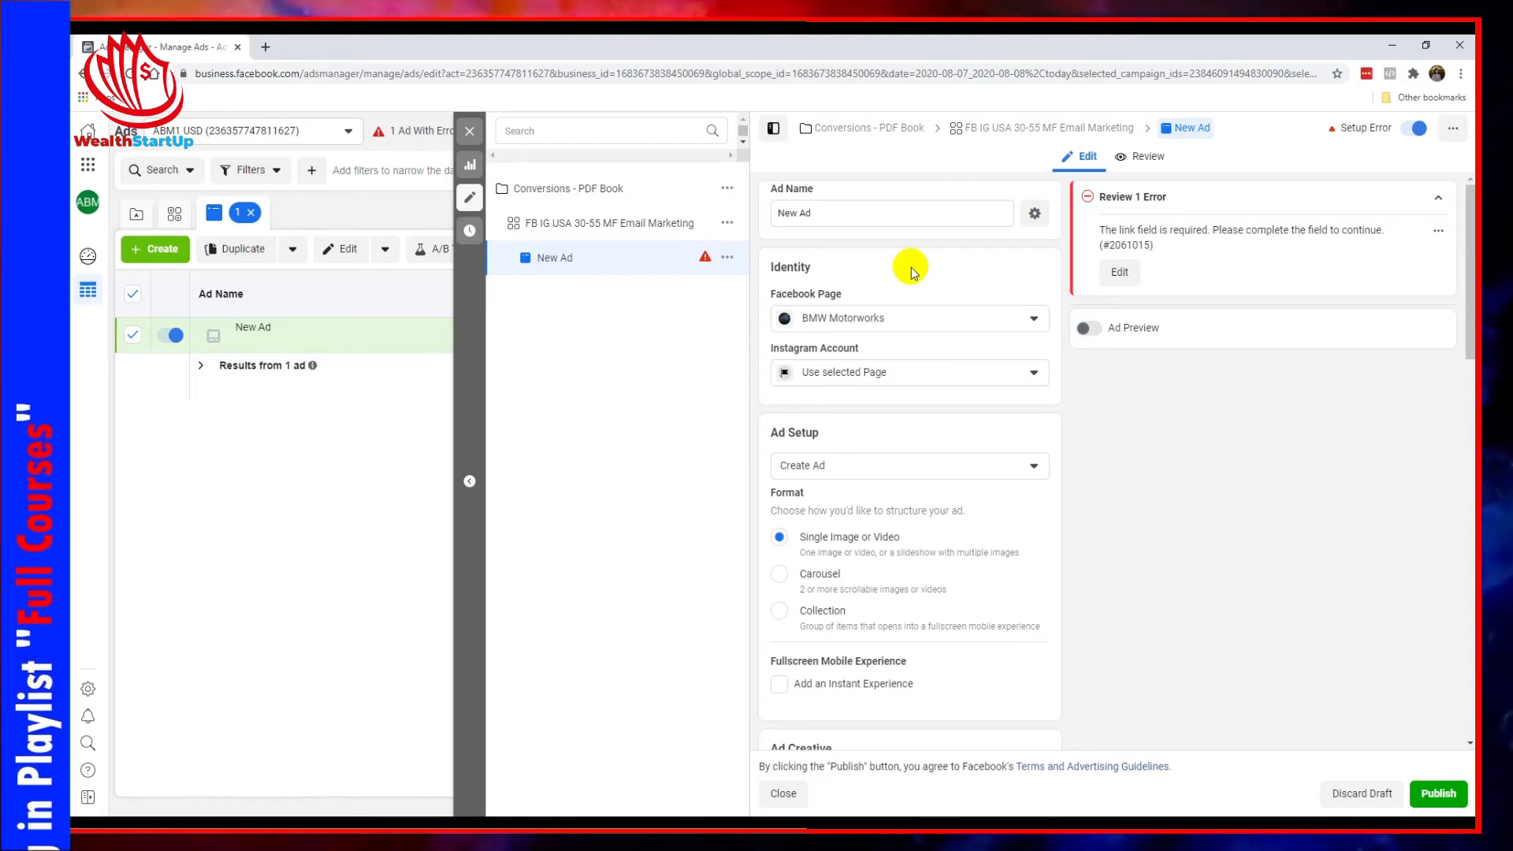
{"action": "triple_click", "coordinate": [865, 212]}
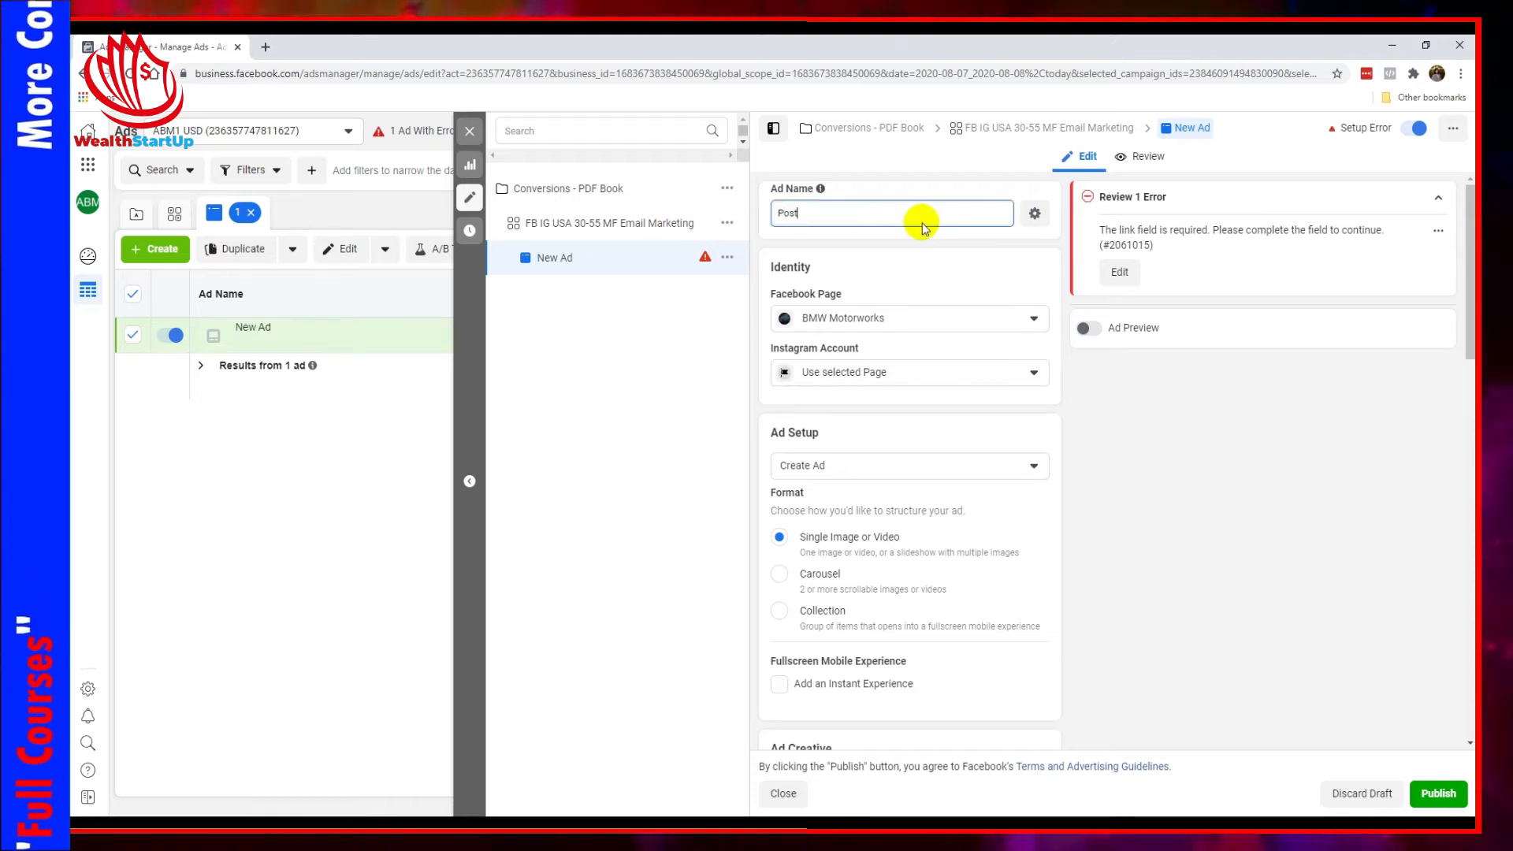
{"action": "left_click", "coordinate": [922, 268]}
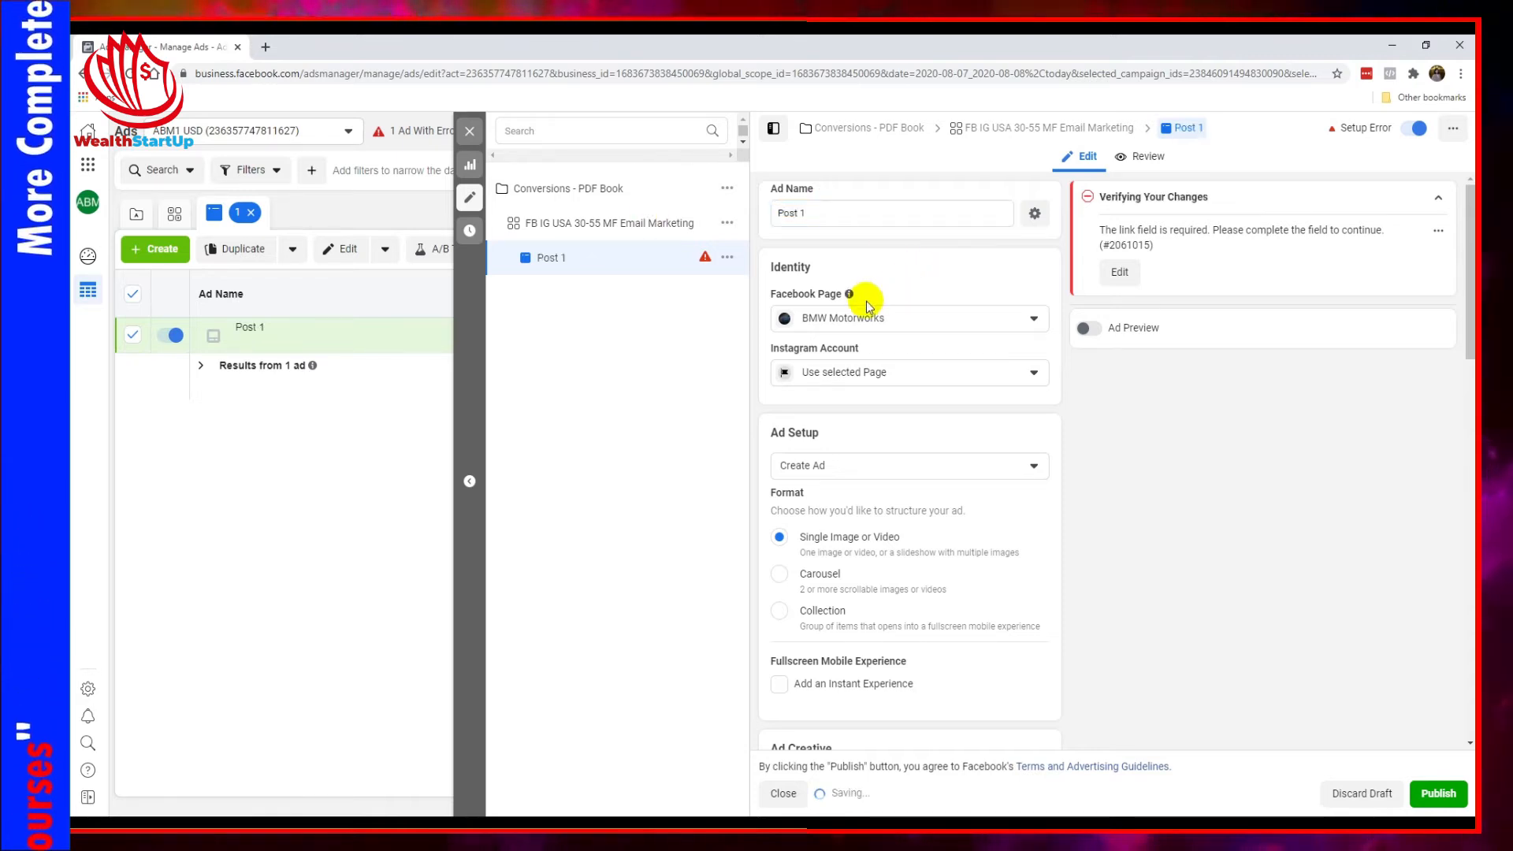
Check the Facebook Page and Instagram Account choices available for the ad's identity
{"action": "left_click", "coordinate": [824, 319]}
{"action": "left_click", "coordinate": [864, 301]}
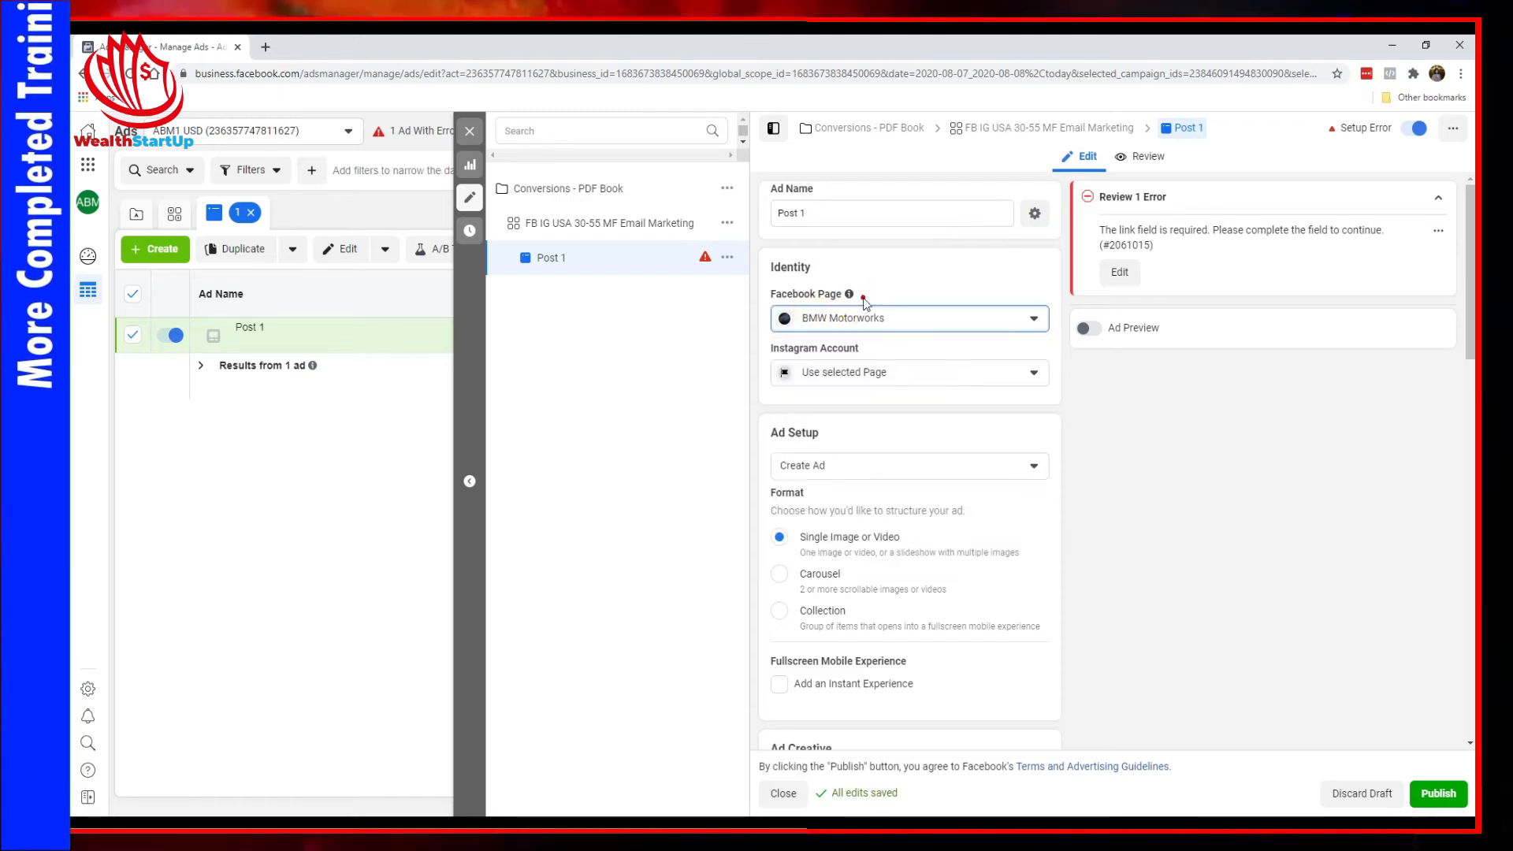
{"action": "left_click", "coordinate": [861, 380]}
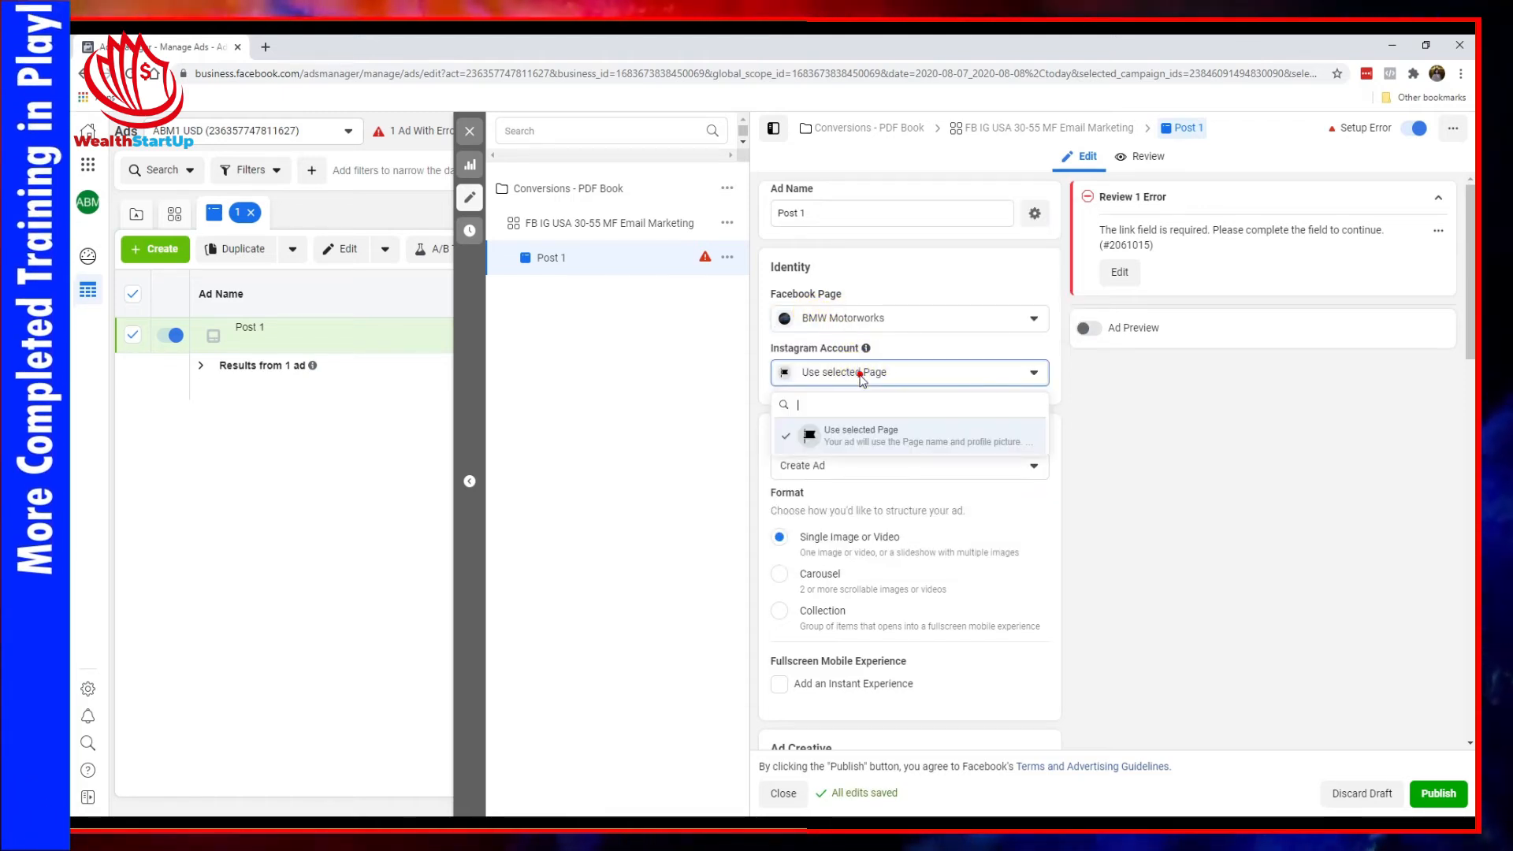
{"action": "left_click", "coordinate": [861, 378]}
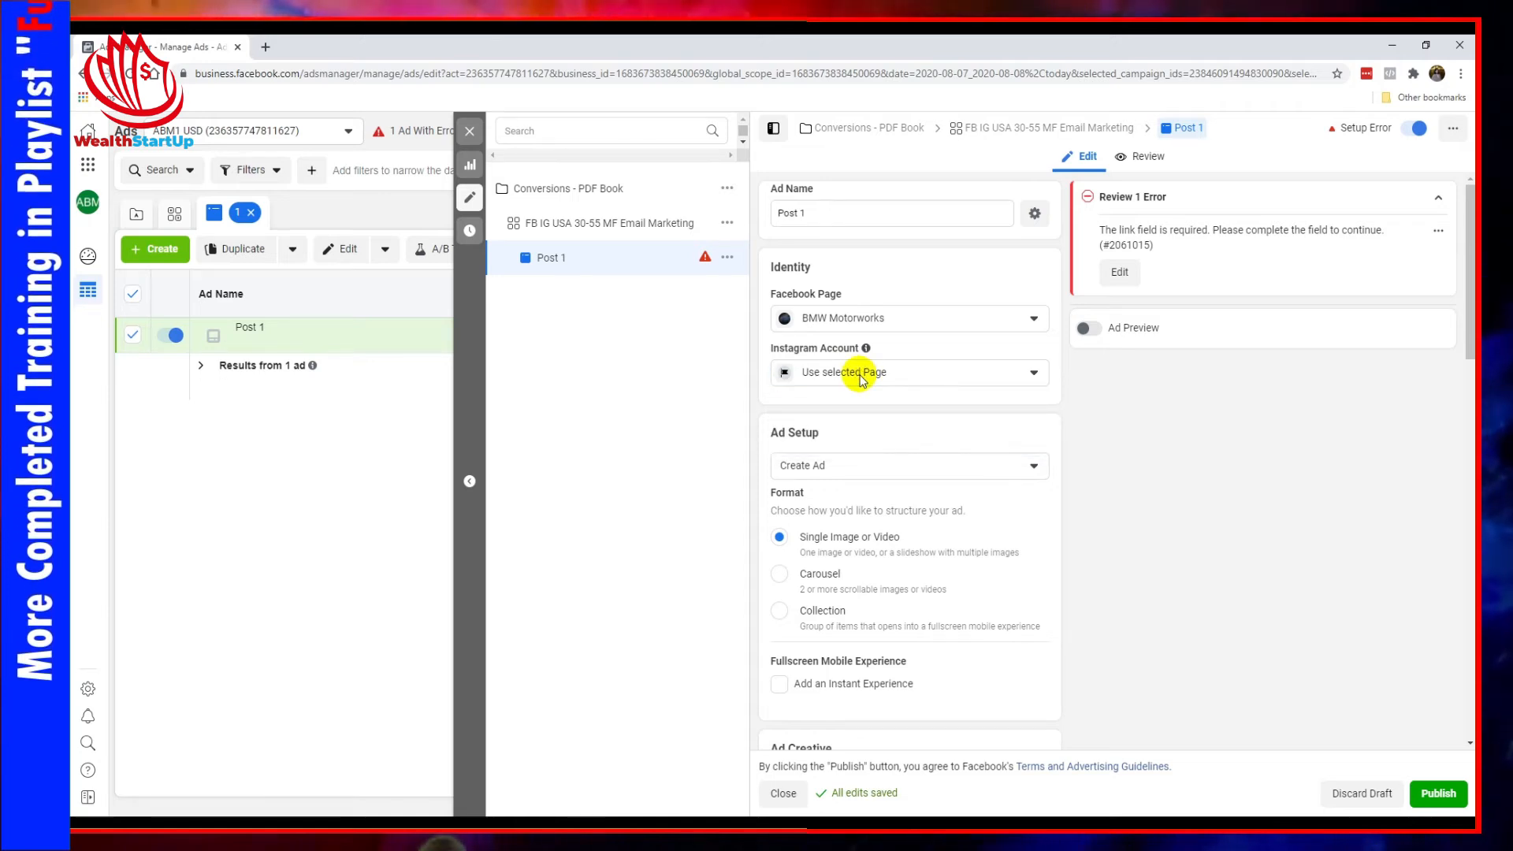
{"action": "left_click", "coordinate": [862, 379]}
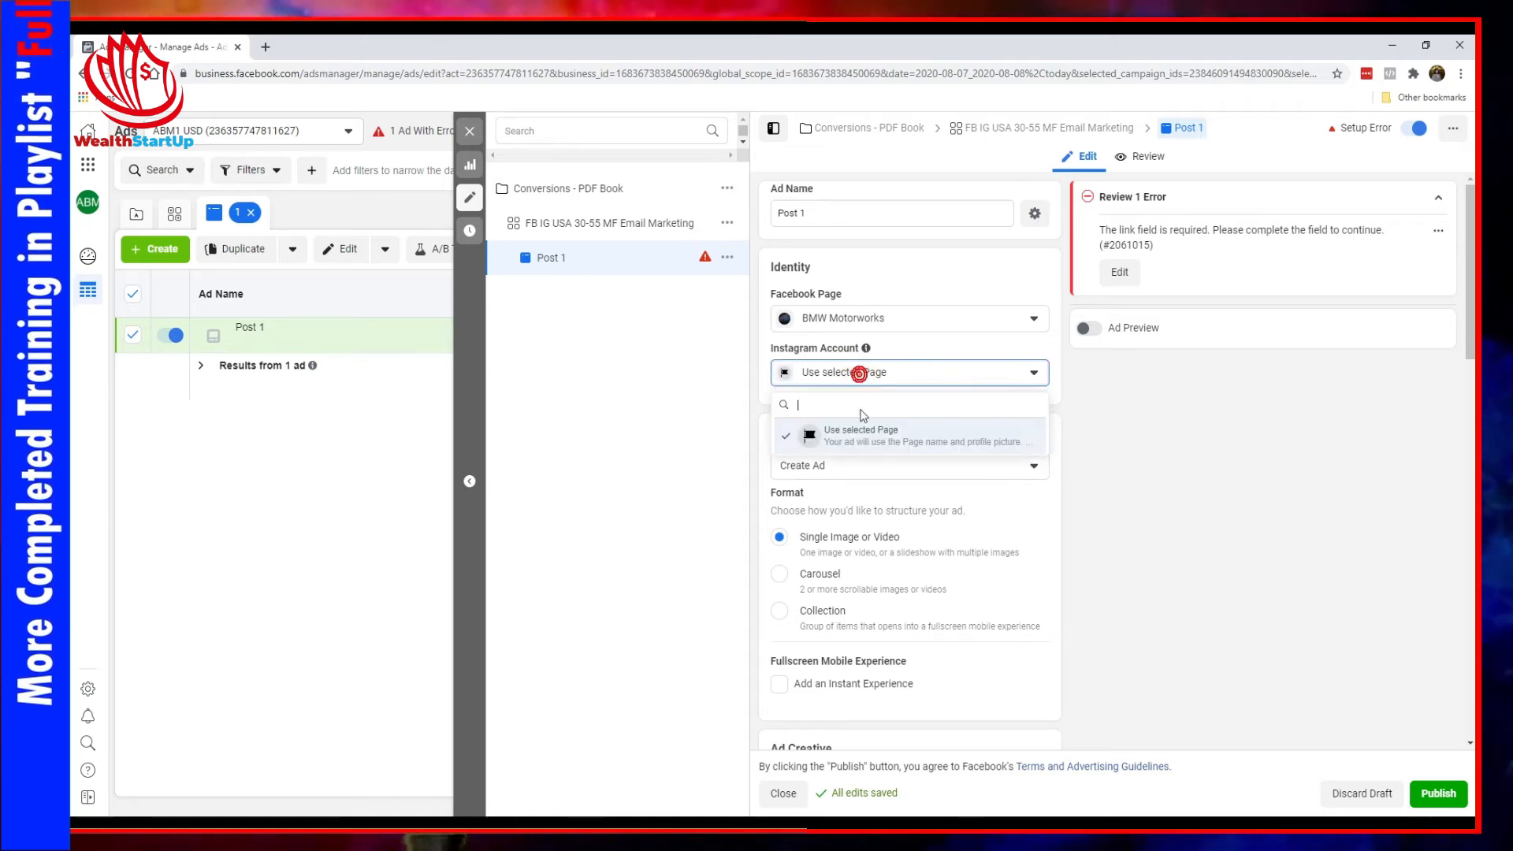
{"action": "left_click", "coordinate": [943, 349]}
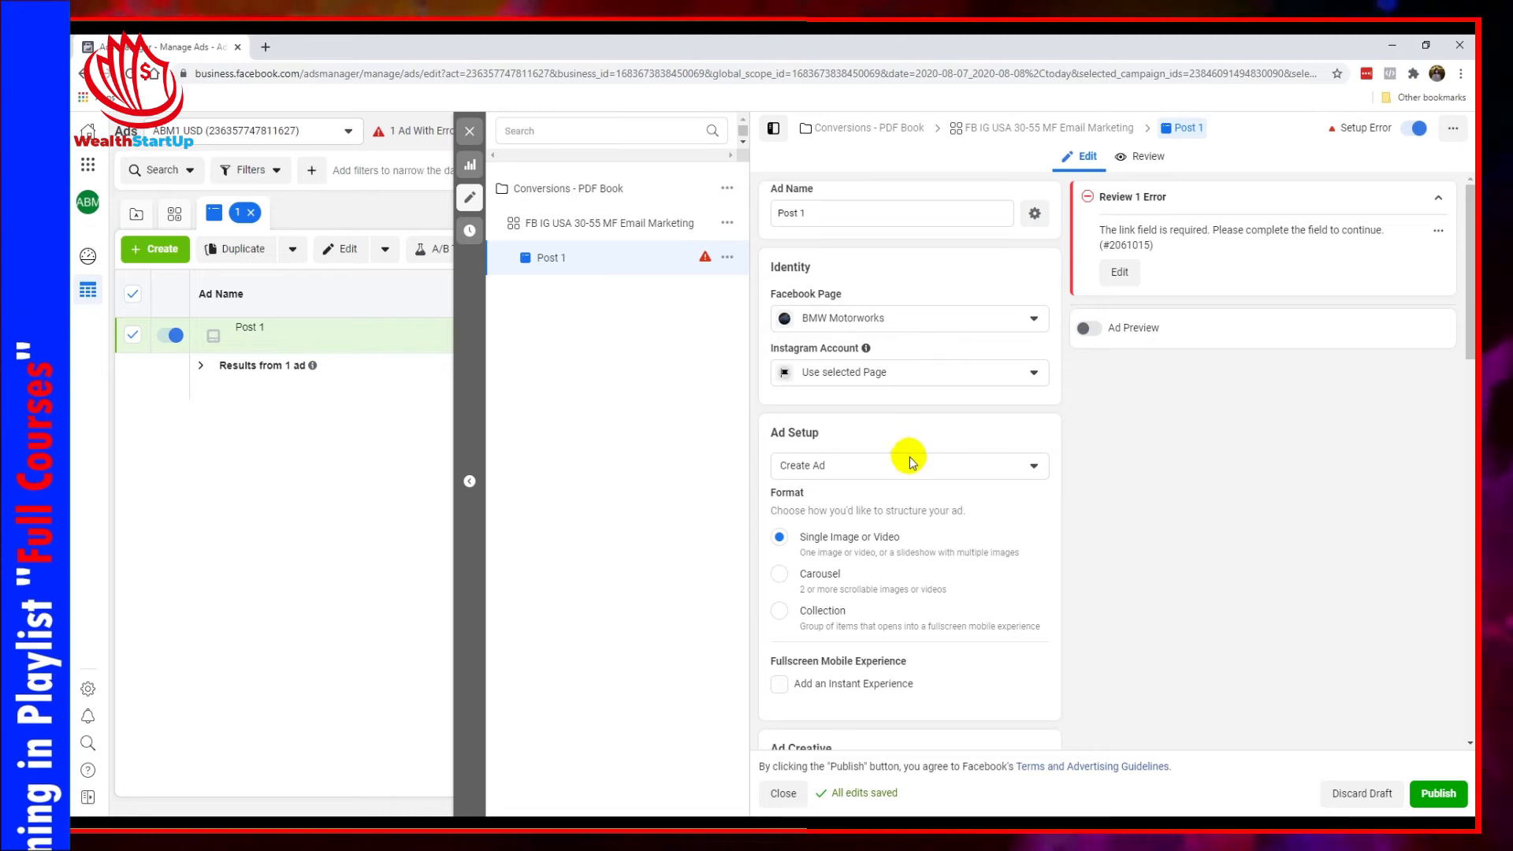
Review the ad format choices and turn the Instant Experience option on and off again
{"action": "scroll", "coordinate": [896, 473], "scroll_direction": "down", "scroll_amount": 1}
{"action": "scroll", "coordinate": [816, 426], "scroll_direction": "down", "scroll_amount": 1}
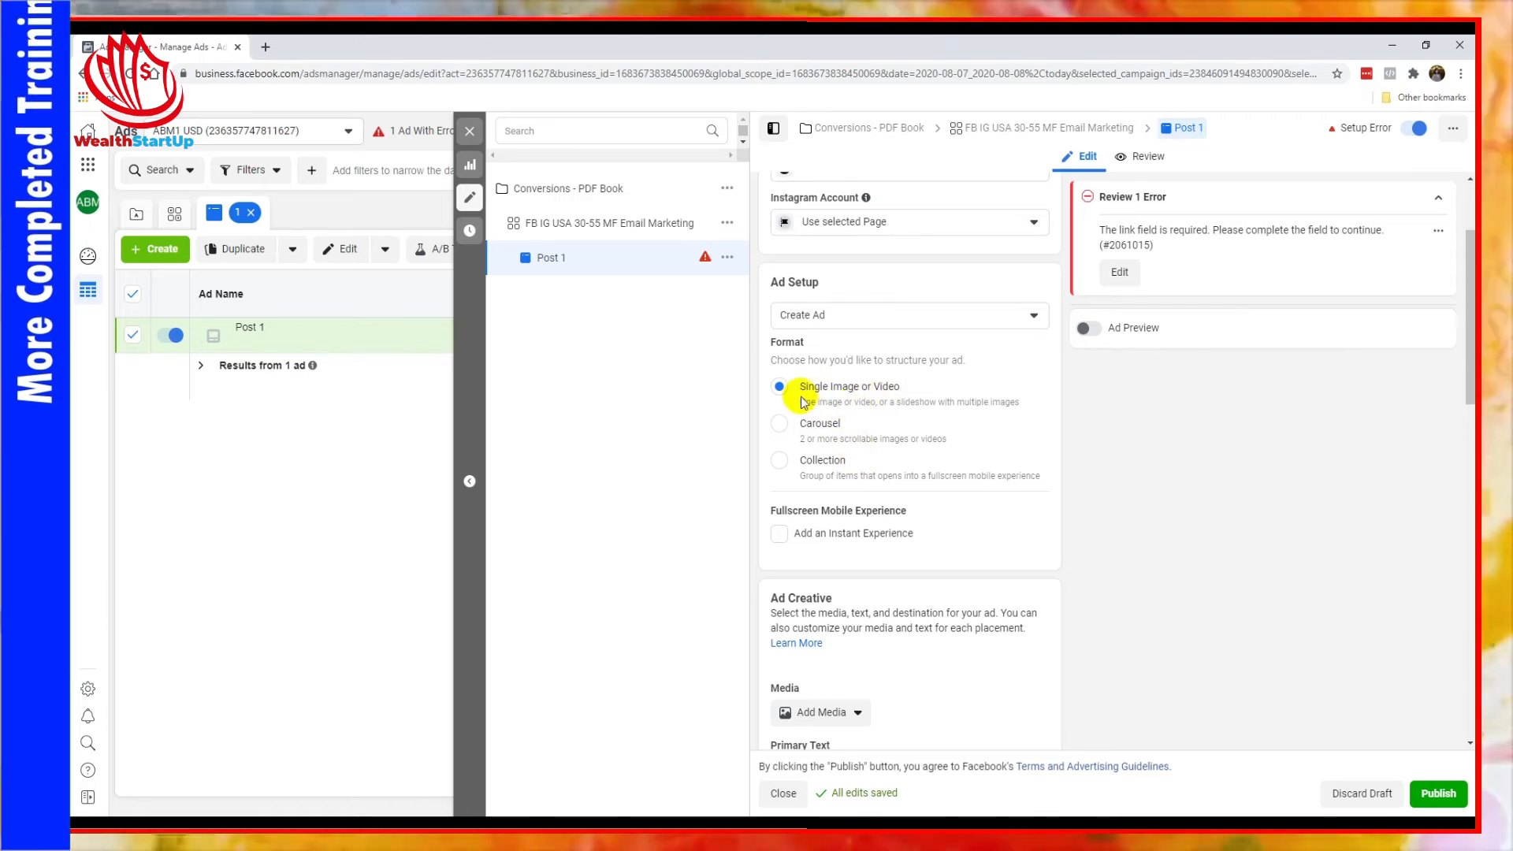
{"action": "scroll", "coordinate": [867, 528], "scroll_direction": "down", "scroll_amount": 3}
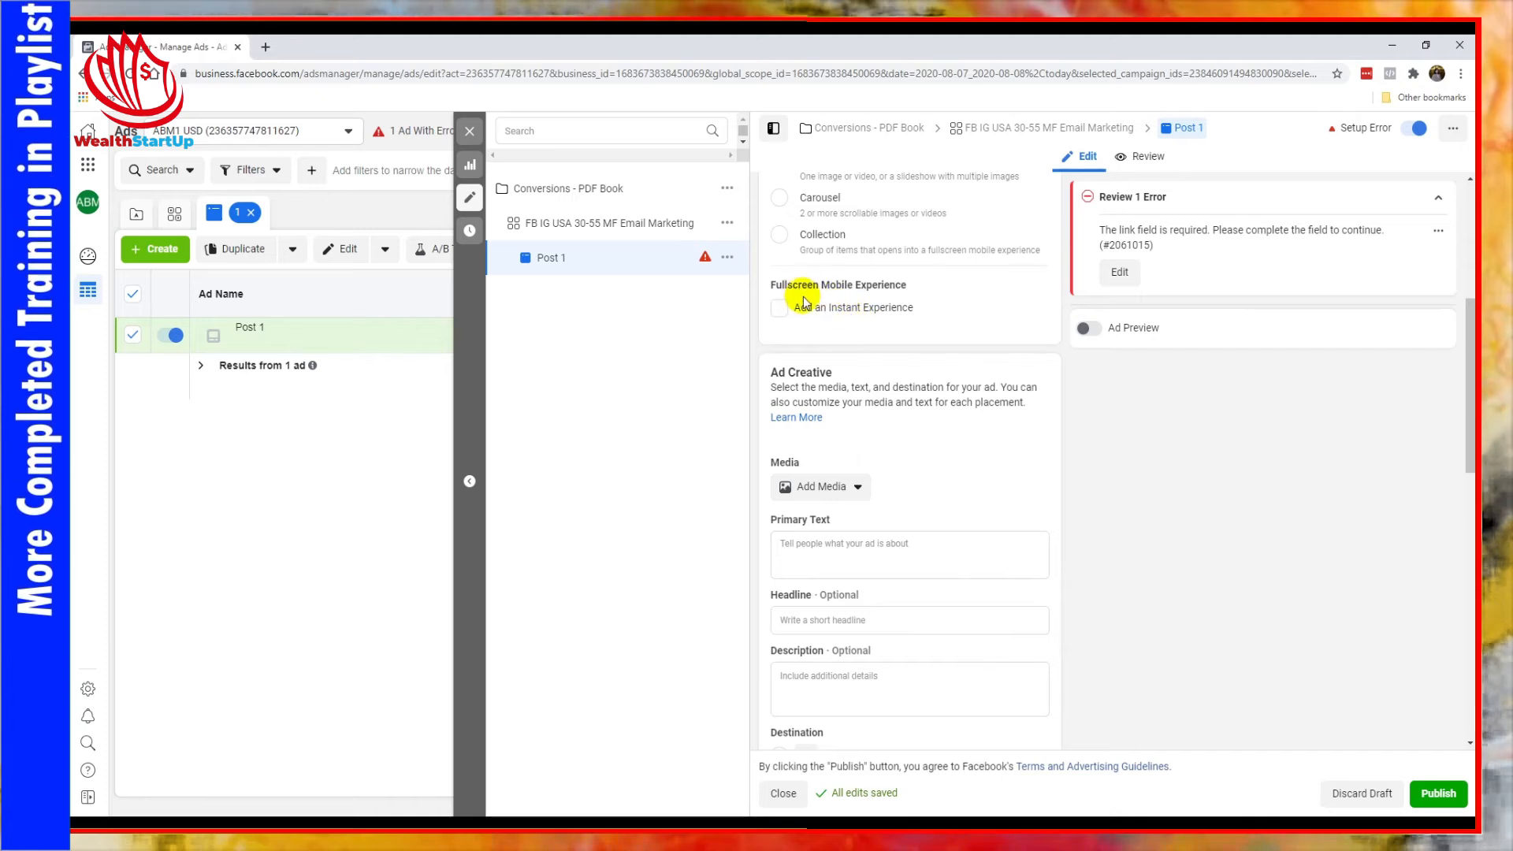
{"action": "mouse_move", "coordinate": [914, 287]}
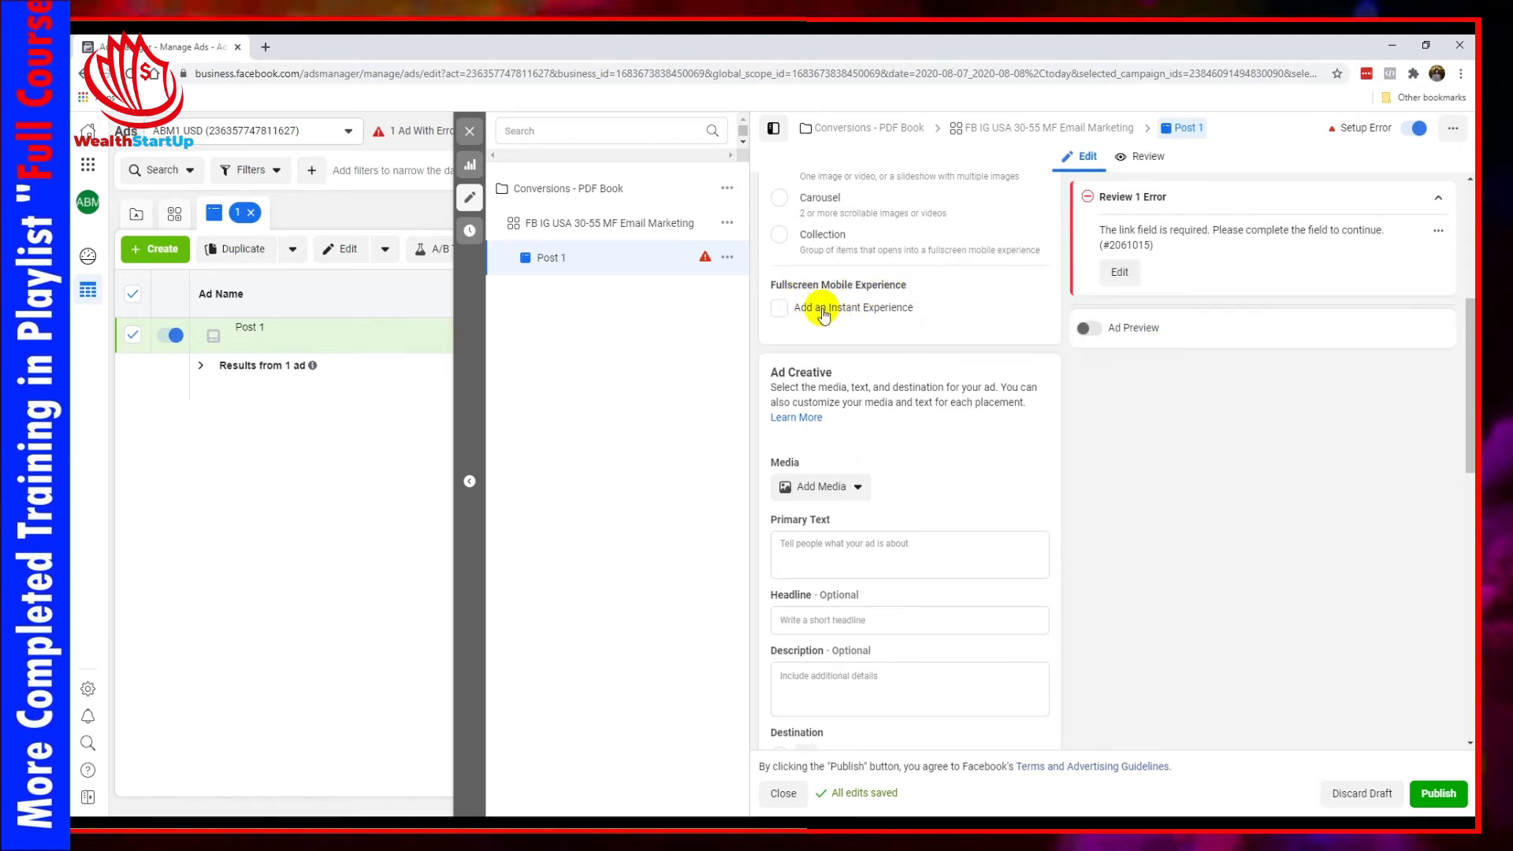
{"action": "left_click", "coordinate": [778, 308]}
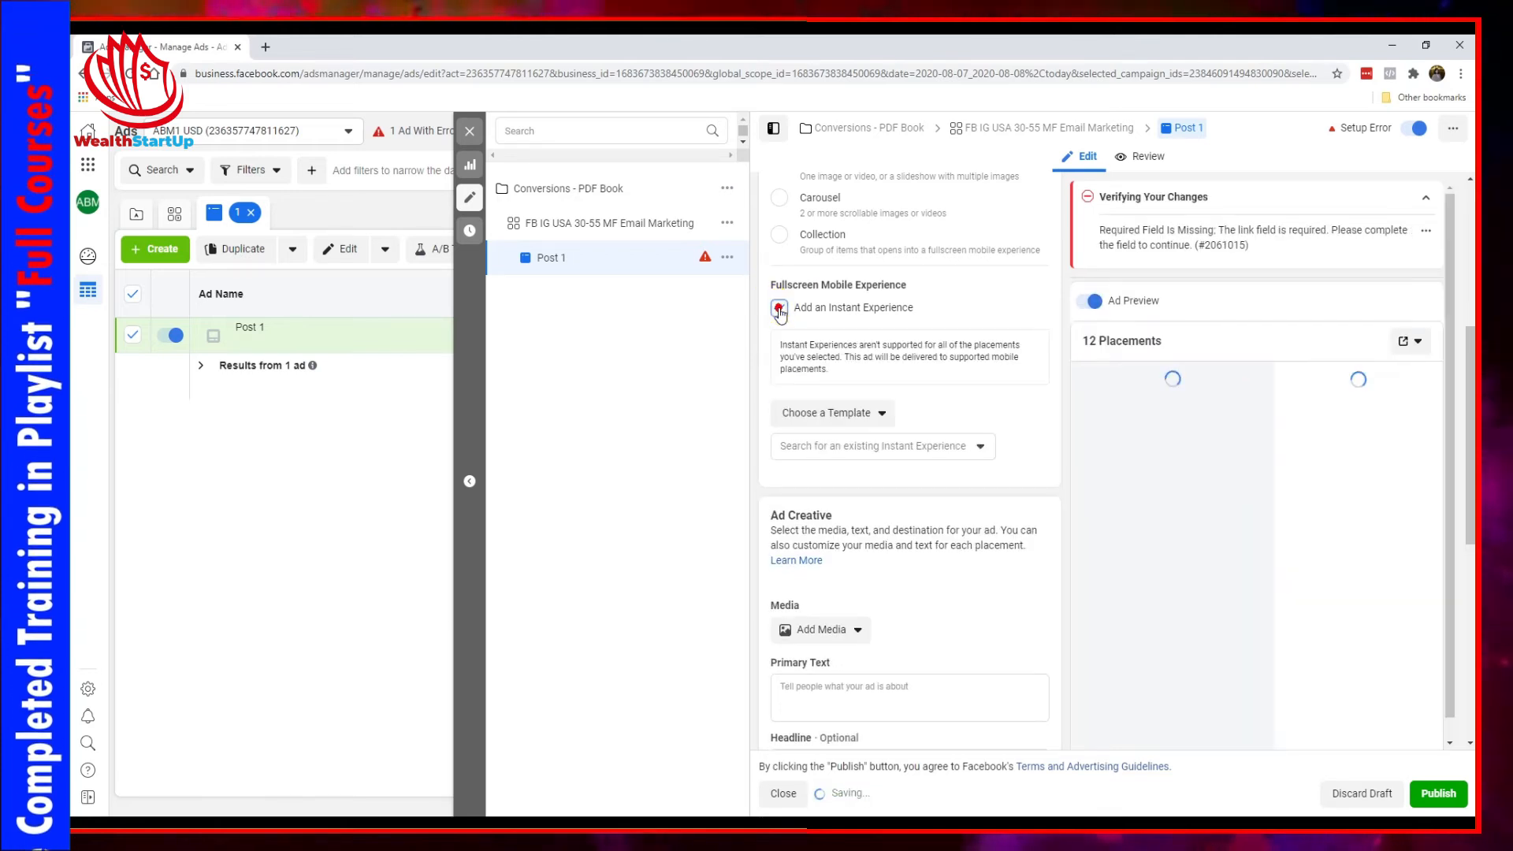
{"action": "left_click", "coordinate": [779, 308]}
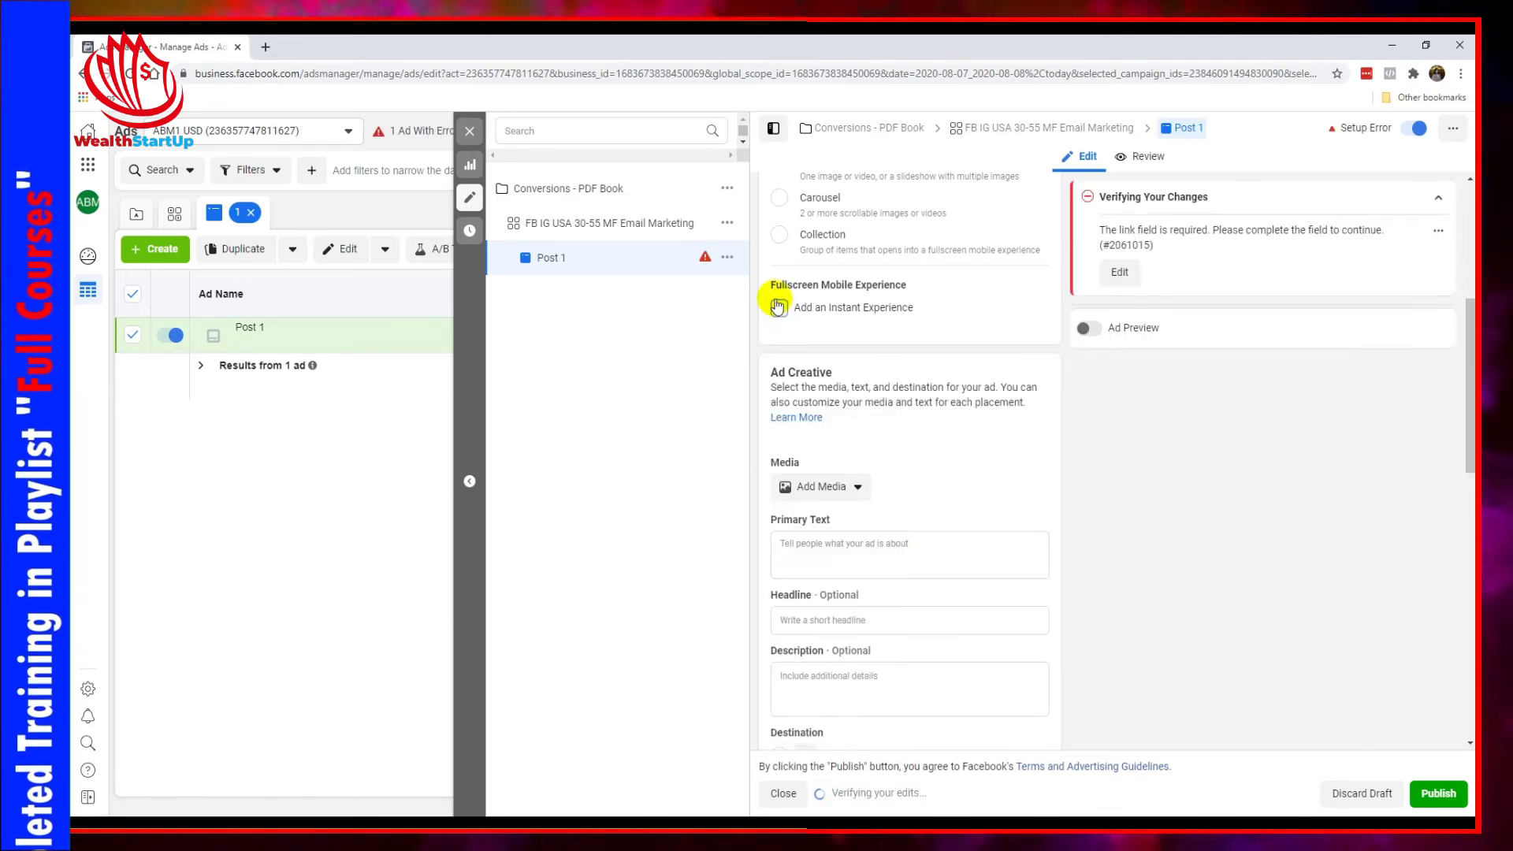
Look over the Ad Creative section's media, primary text, headline, description and destination fields
{"action": "scroll", "coordinate": [855, 378], "scroll_direction": "down", "scroll_amount": 1}
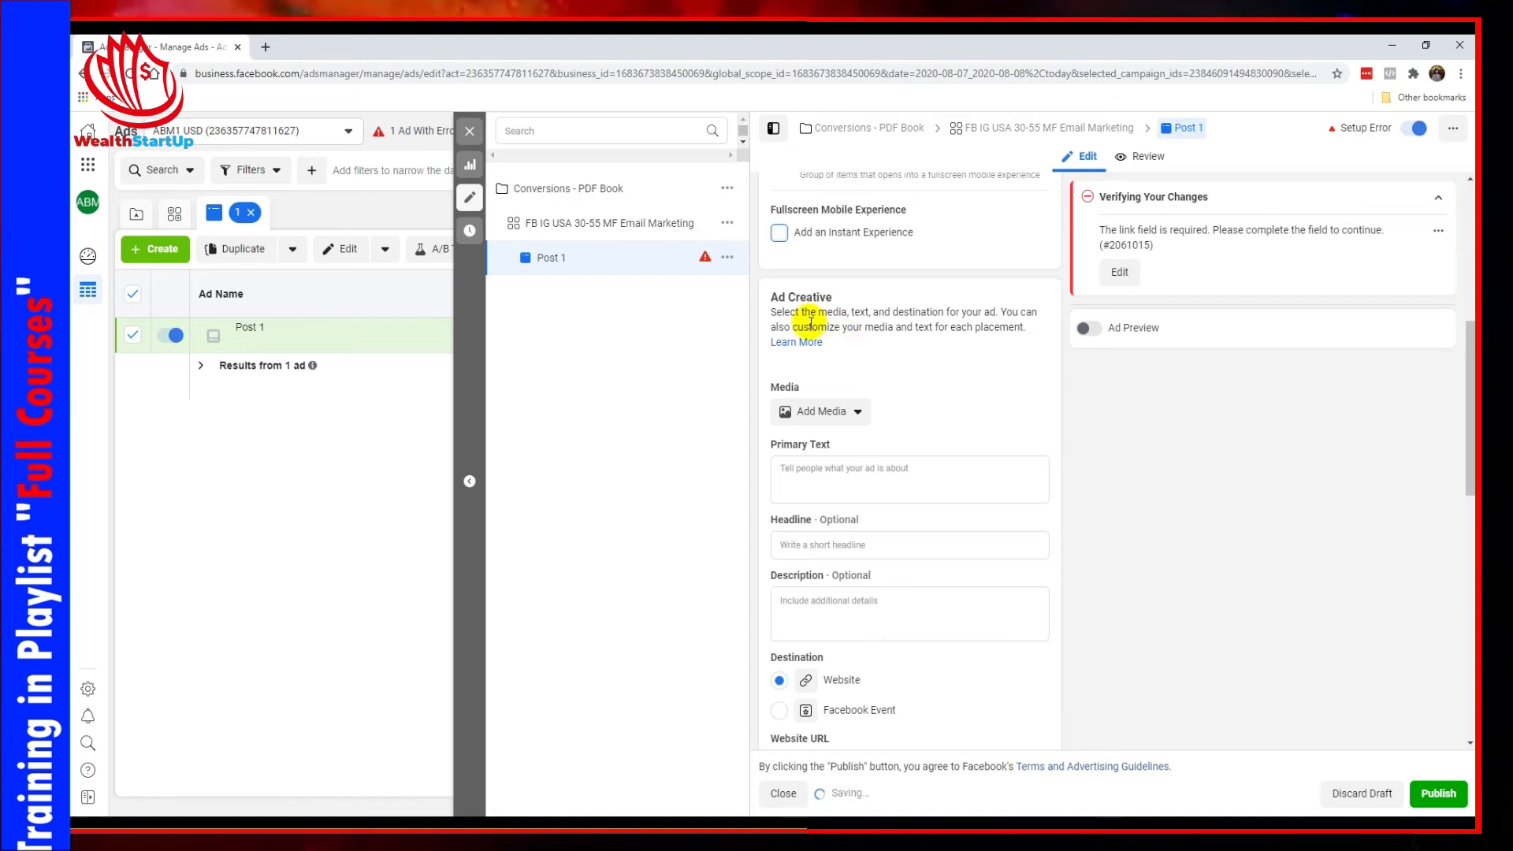
{"action": "scroll", "coordinate": [838, 309], "scroll_direction": "down", "scroll_amount": 2}
{"action": "scroll", "coordinate": [854, 344], "scroll_direction": "up", "scroll_amount": 1}
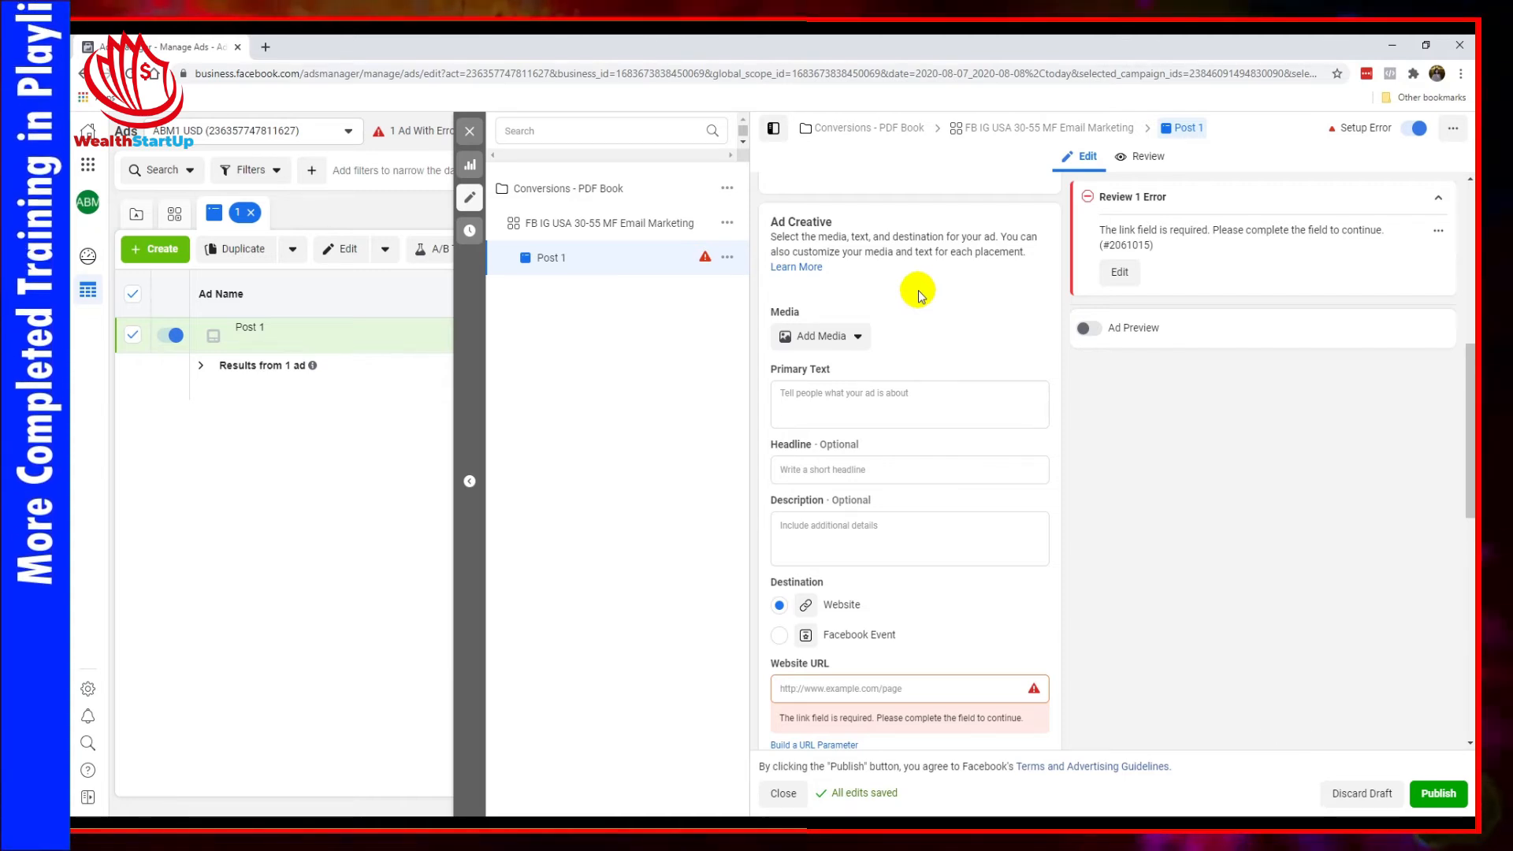
{"action": "left_click", "coordinate": [841, 399]}
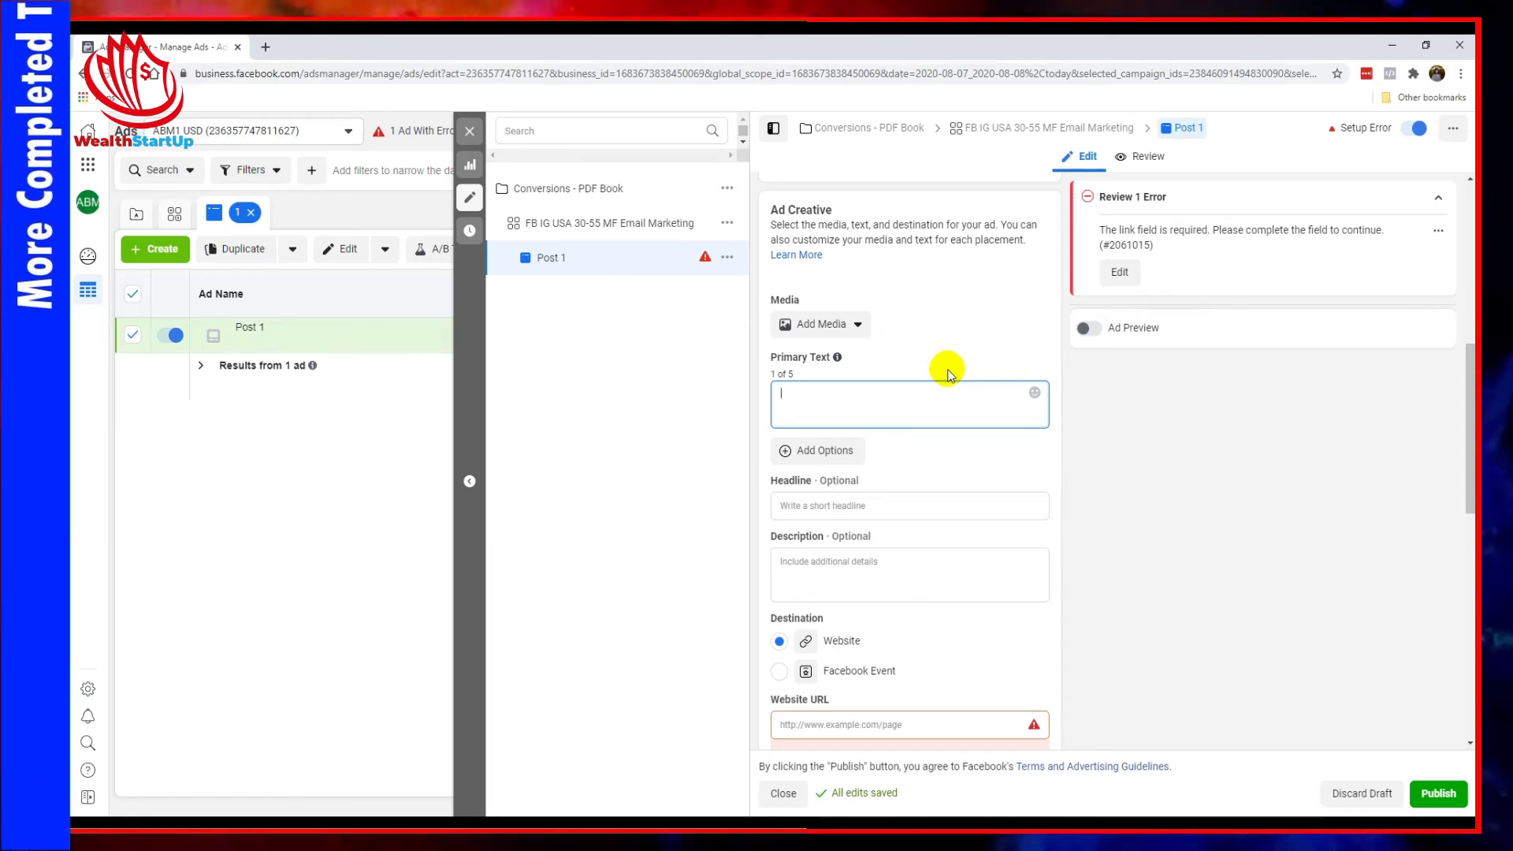
Start adding an image to the ad from Stock Photos and search for "social media"
{"action": "left_click", "coordinate": [828, 325]}
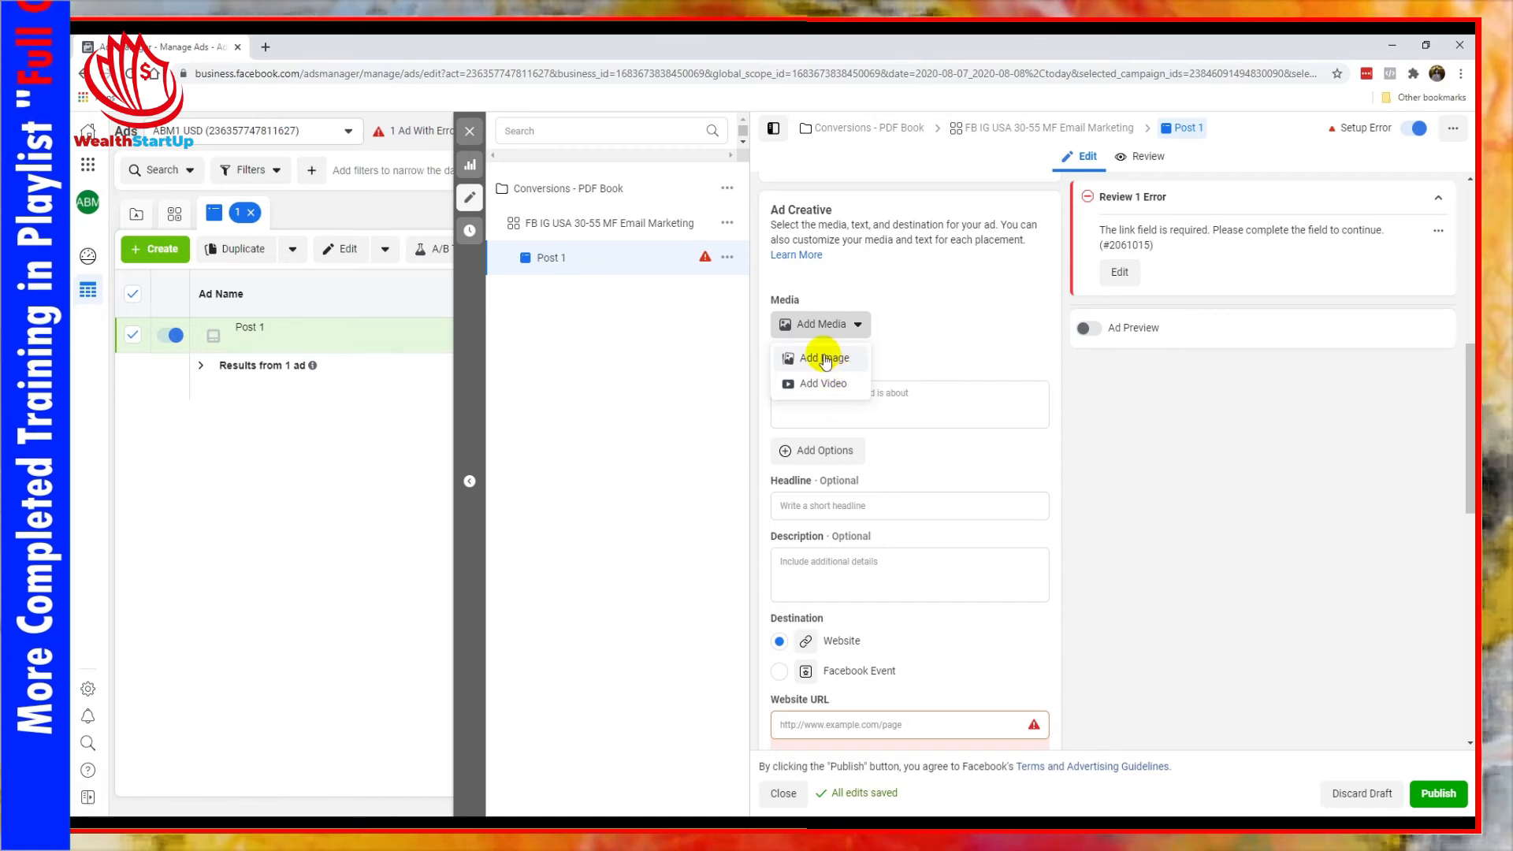
{"action": "left_click", "coordinate": [825, 358]}
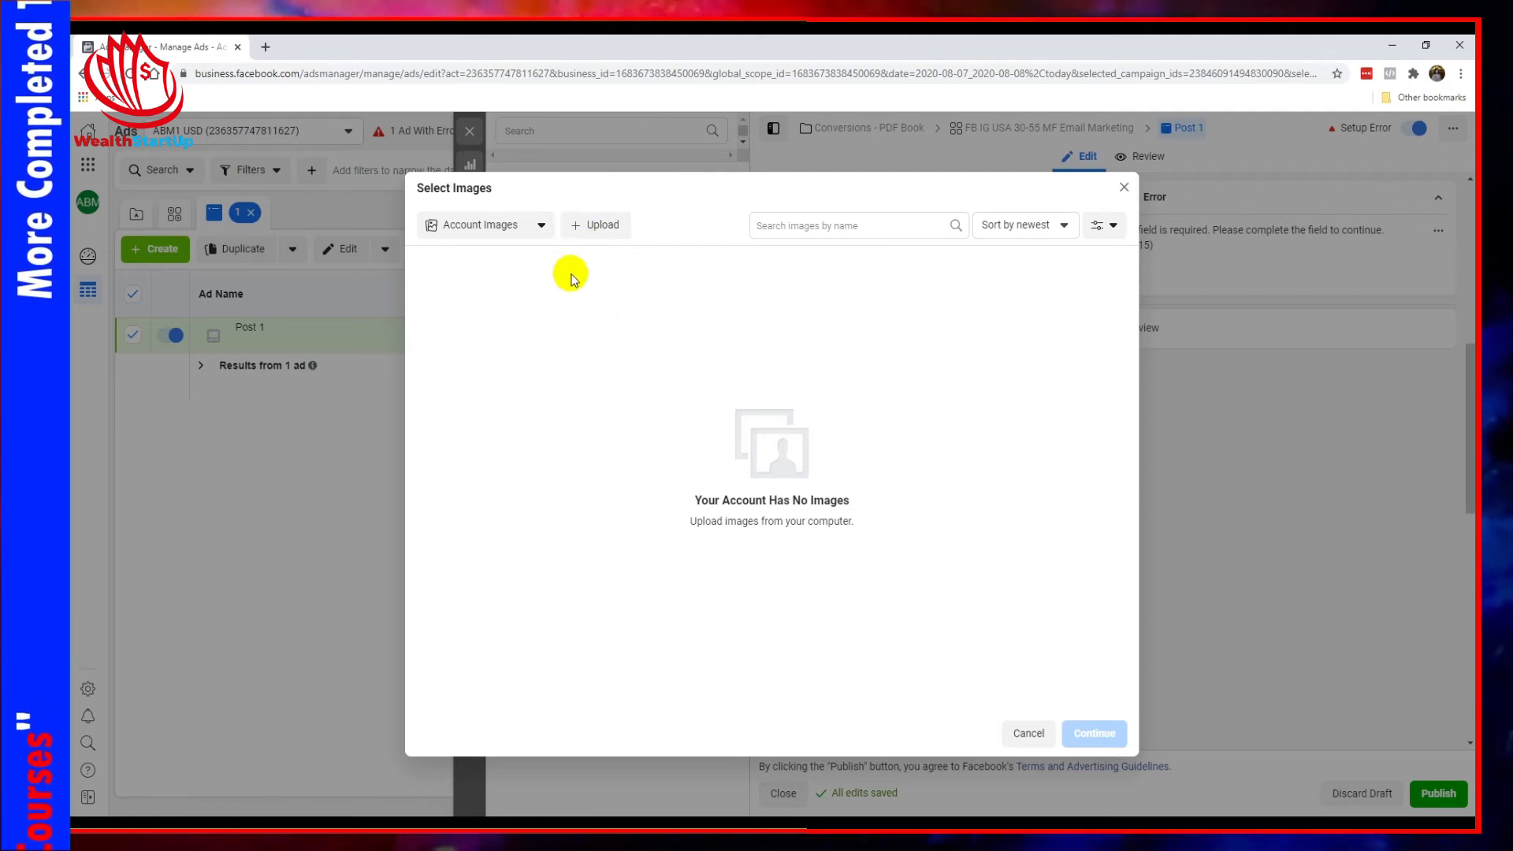
{"action": "left_click", "coordinate": [495, 227]}
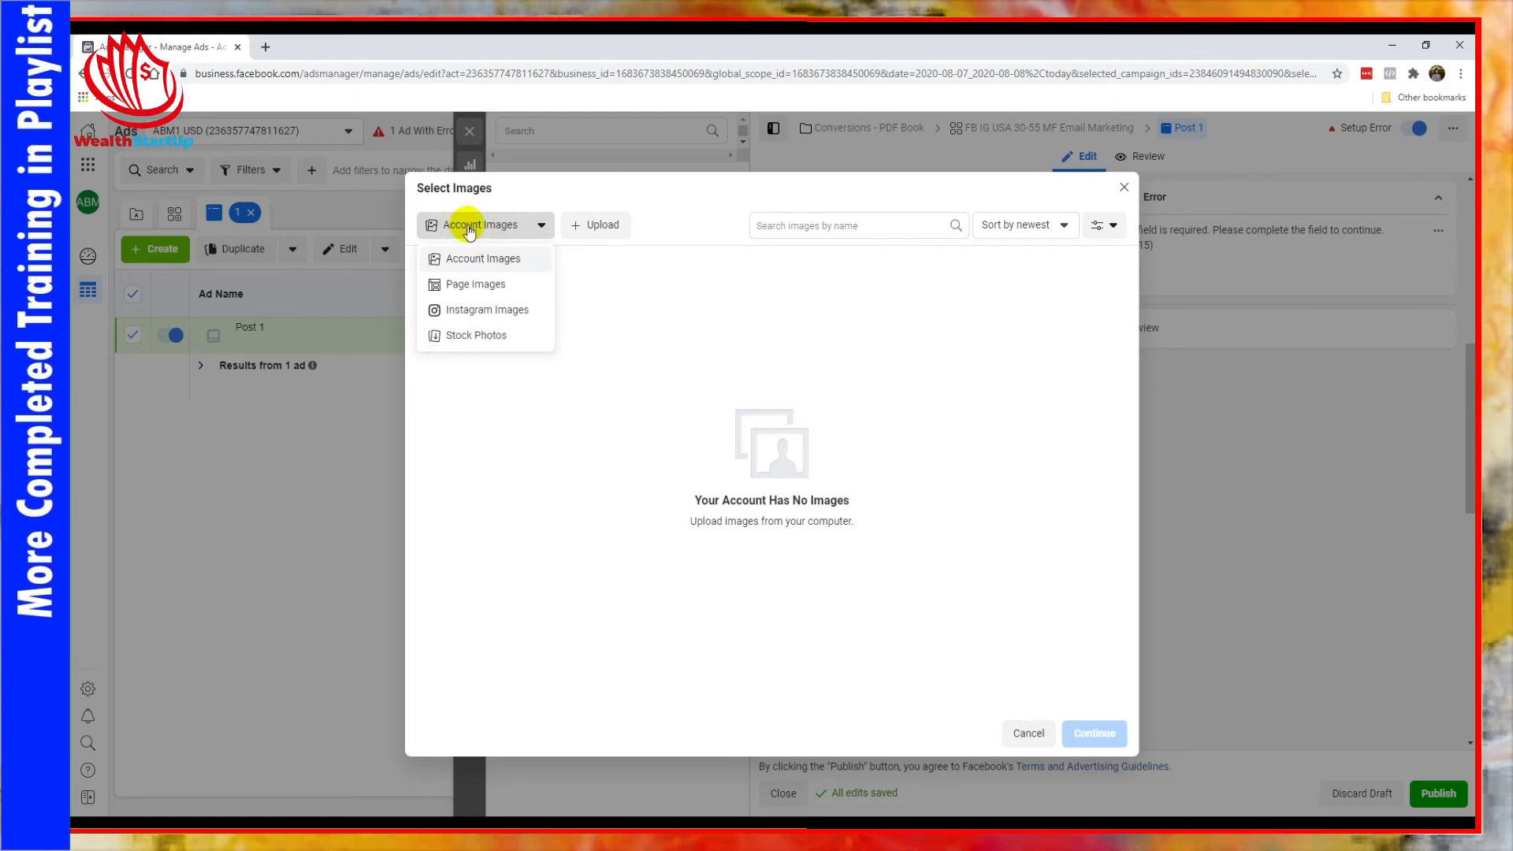
{"action": "left_click", "coordinate": [482, 335]}
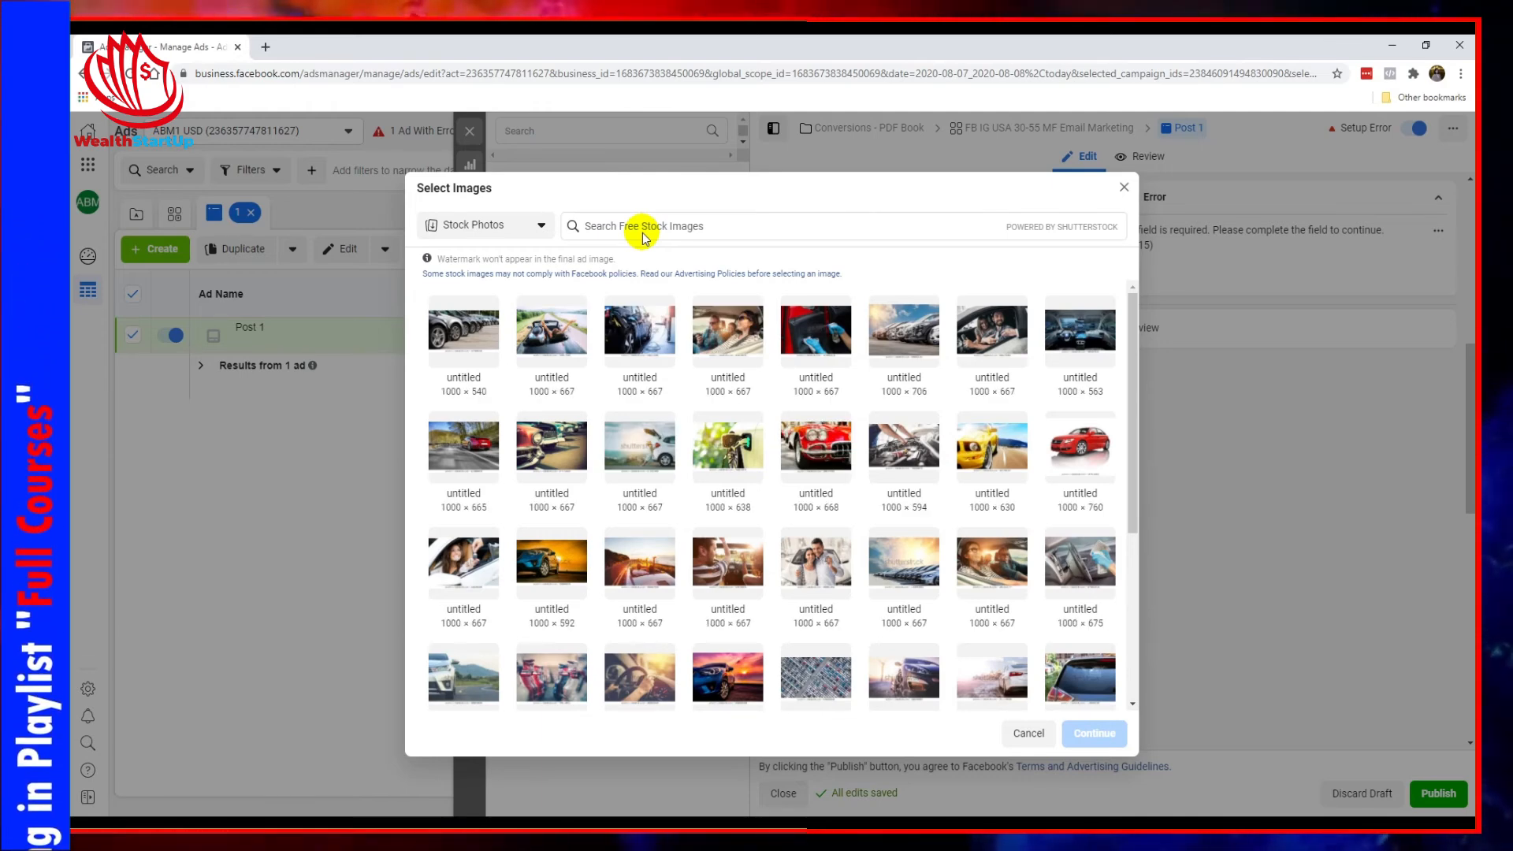
{"action": "left_click", "coordinate": [684, 226]}
{"action": "type", "text": "social media"}
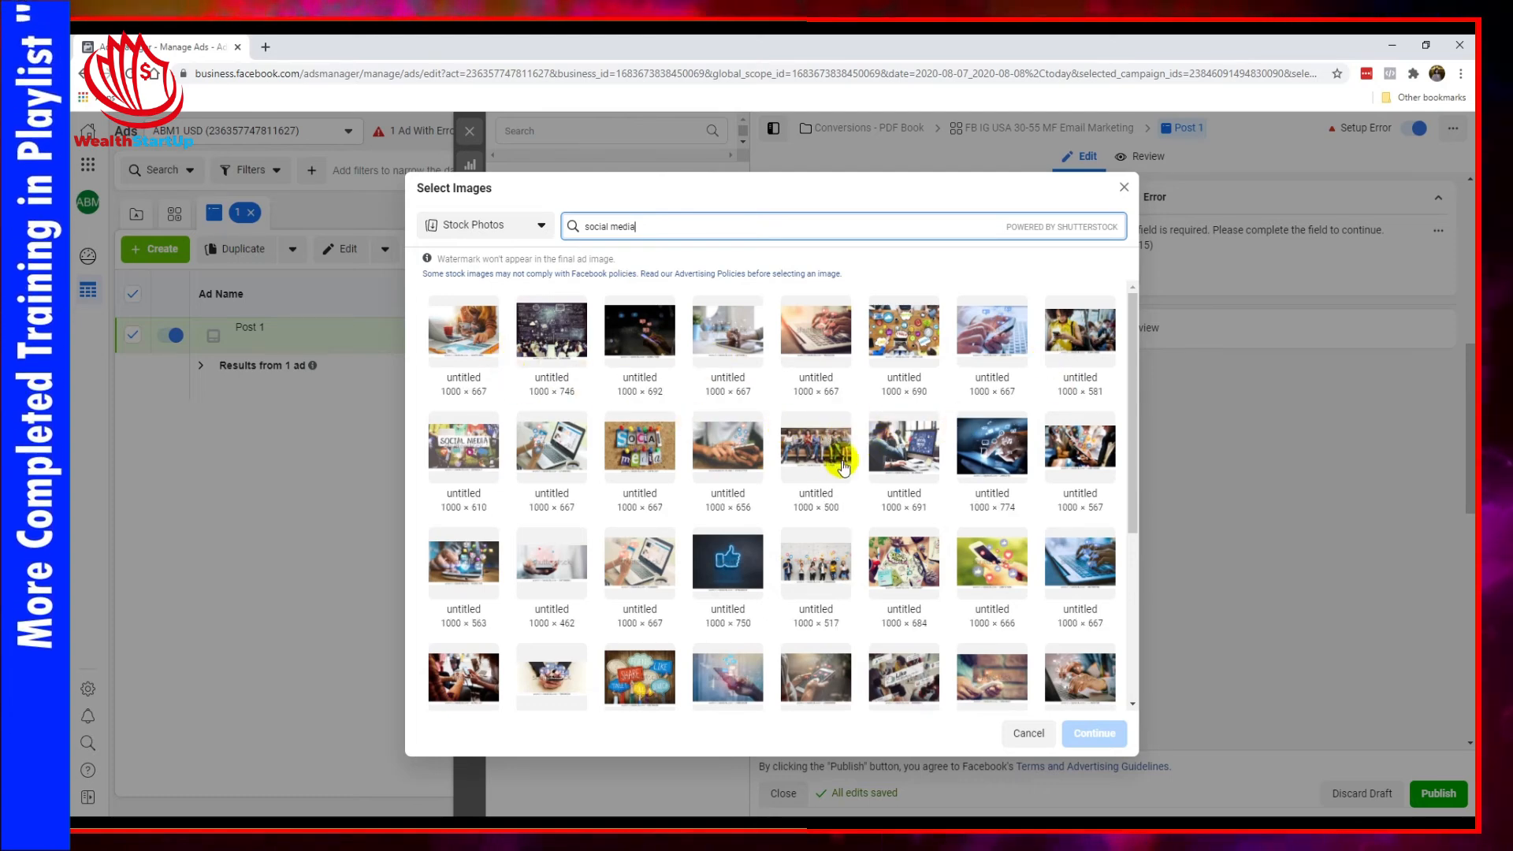
Add the 1000 × 610 stock photo showing the words SOCIAL MEDIA as the ad's image
{"action": "left_click", "coordinate": [901, 455]}
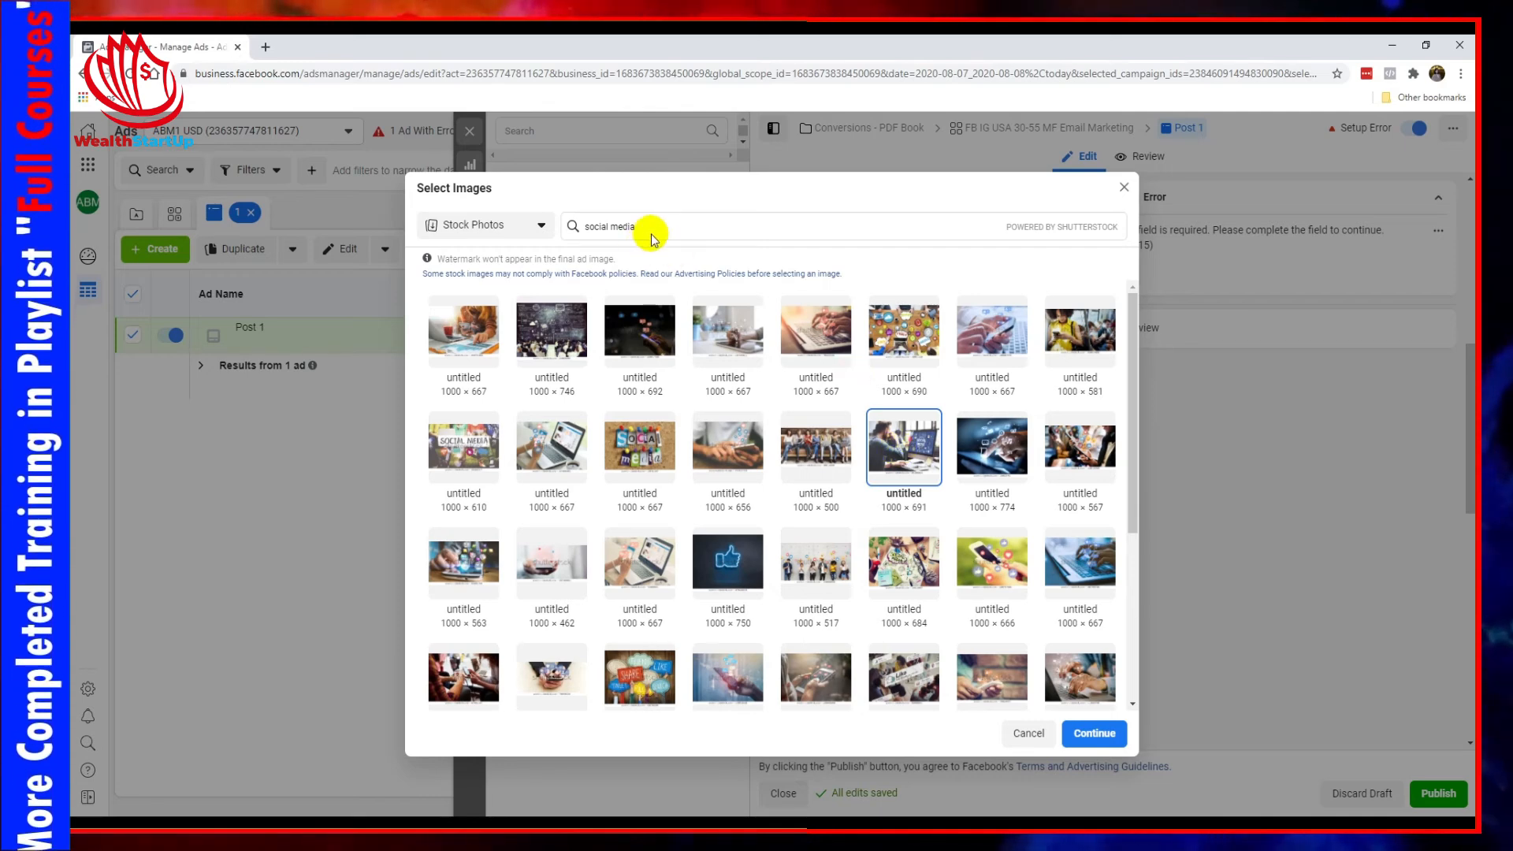
{"action": "left_click_drag", "start_coordinate": [659, 226], "coordinate": [530, 211]}
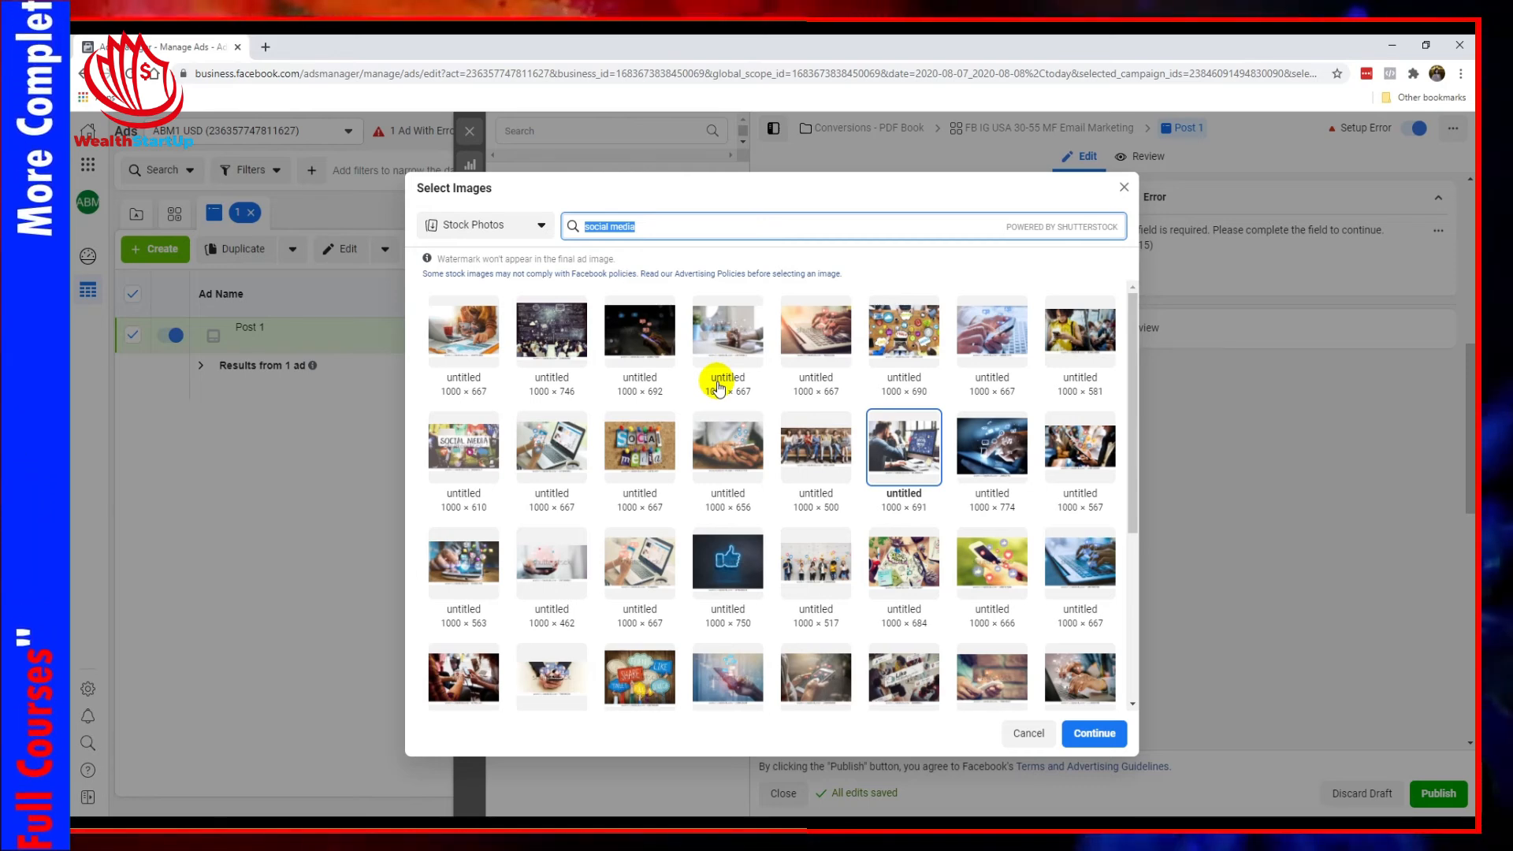
{"action": "left_click", "coordinate": [449, 450]}
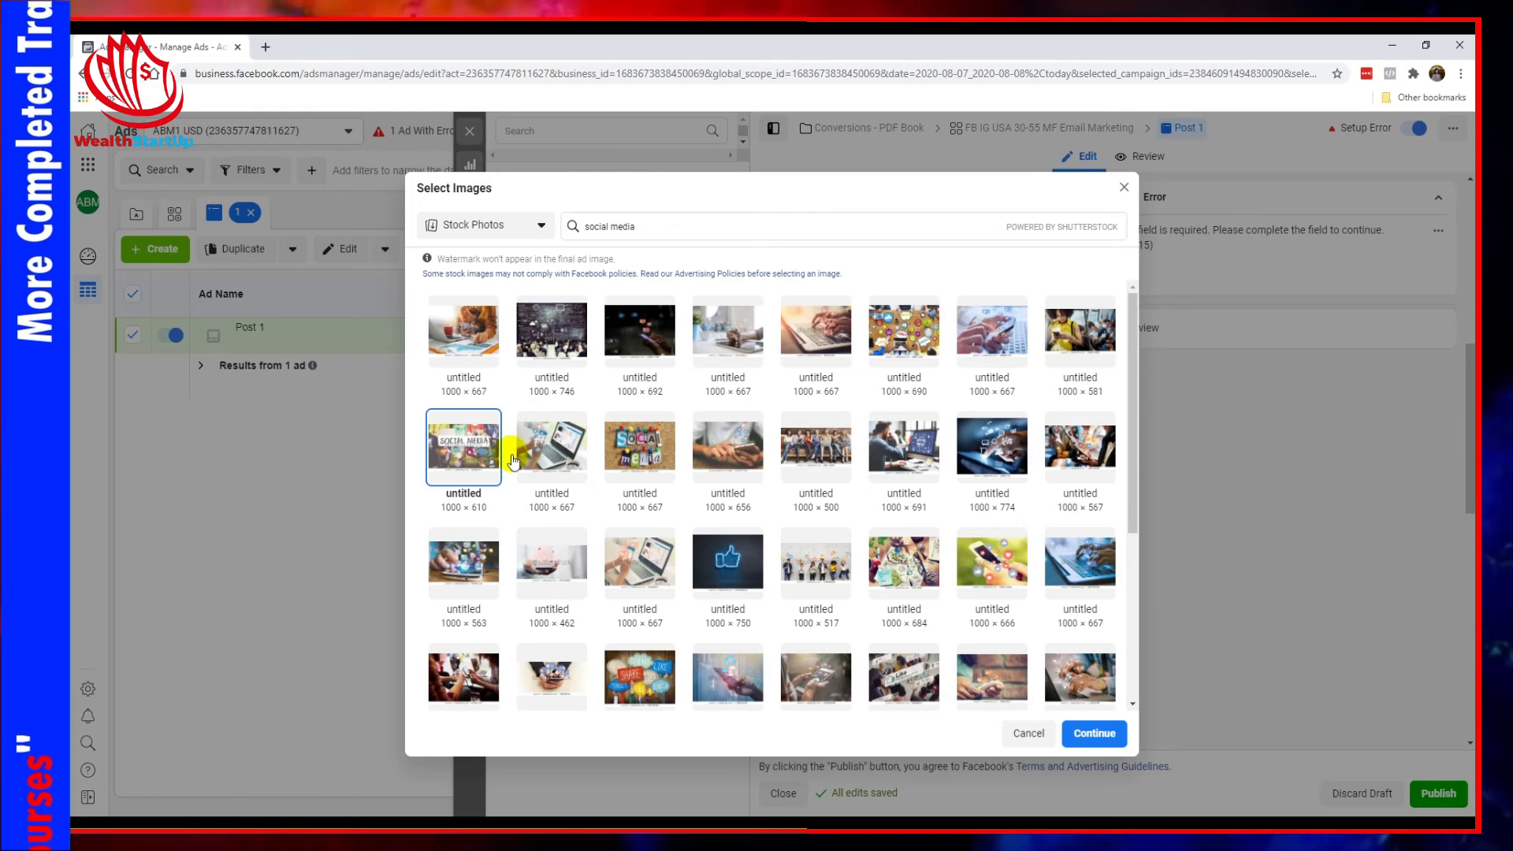
{"action": "left_click", "coordinate": [1093, 734]}
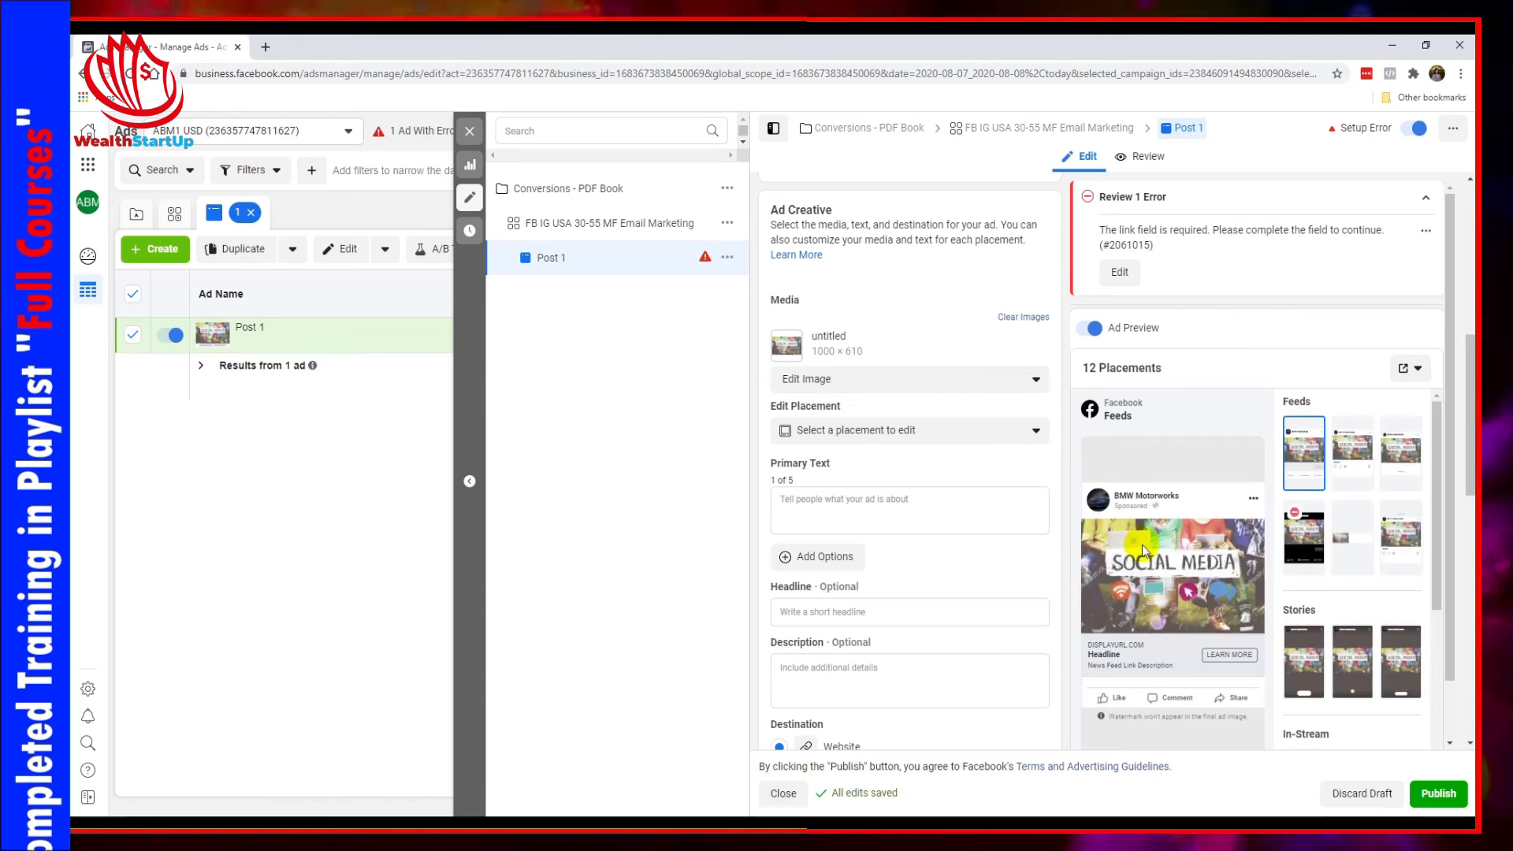
Look through the ad's placement previews and clear its selected image
{"action": "scroll", "coordinate": [1235, 543], "scroll_direction": "down", "scroll_amount": 4}
{"action": "scroll", "coordinate": [1234, 542], "scroll_direction": "down", "scroll_amount": 4}
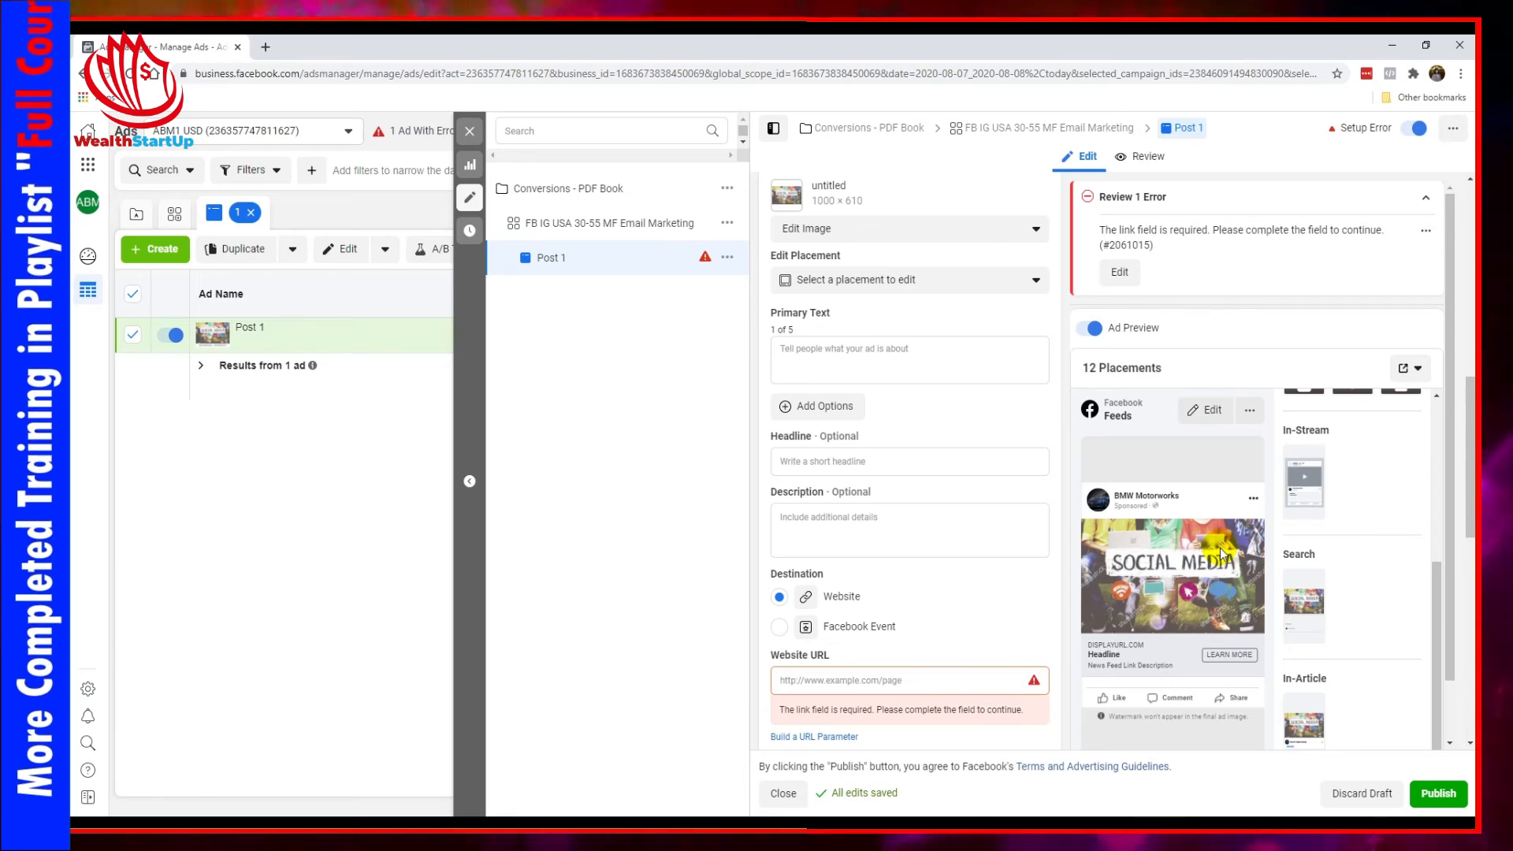
{"action": "scroll", "coordinate": [989, 530], "scroll_direction": "up", "scroll_amount": 4}
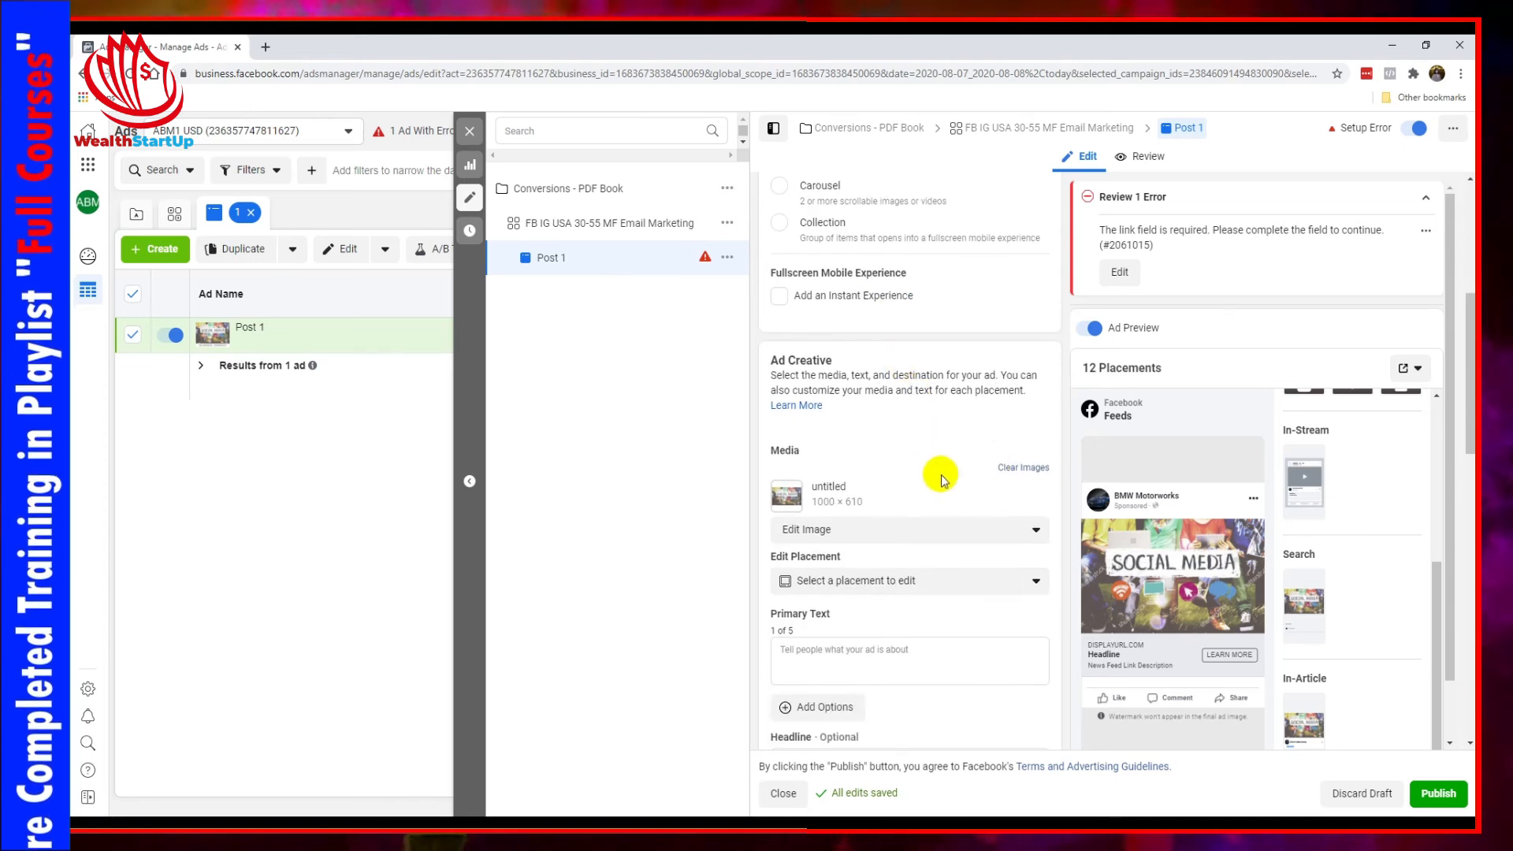
{"action": "left_click", "coordinate": [1023, 469]}
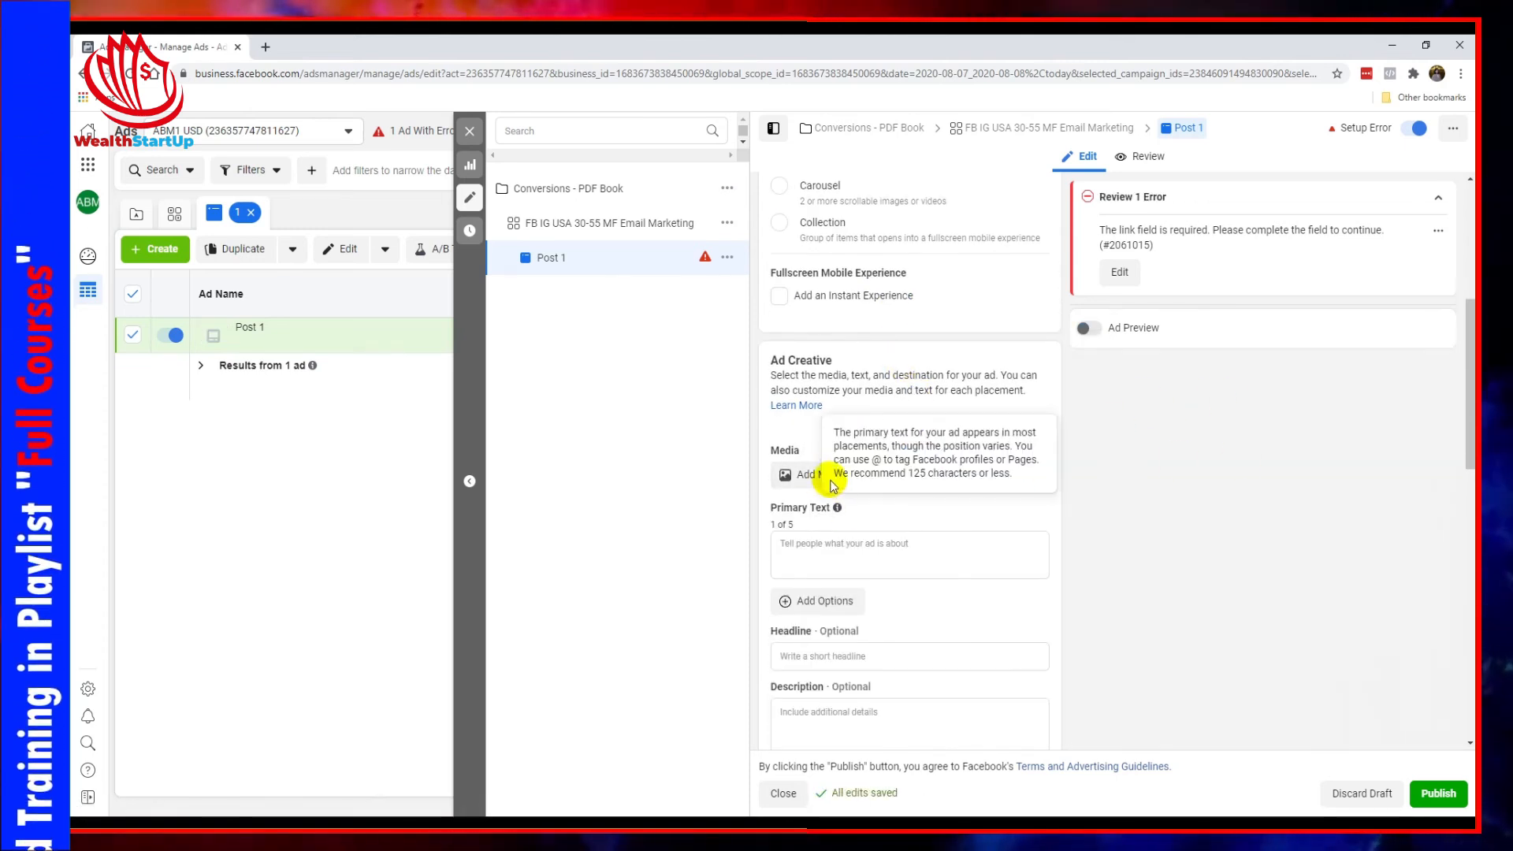
Open the Stock Photos library to pick an image for the ad
{"action": "left_click", "coordinate": [804, 476]}
{"action": "left_click", "coordinate": [804, 508]}
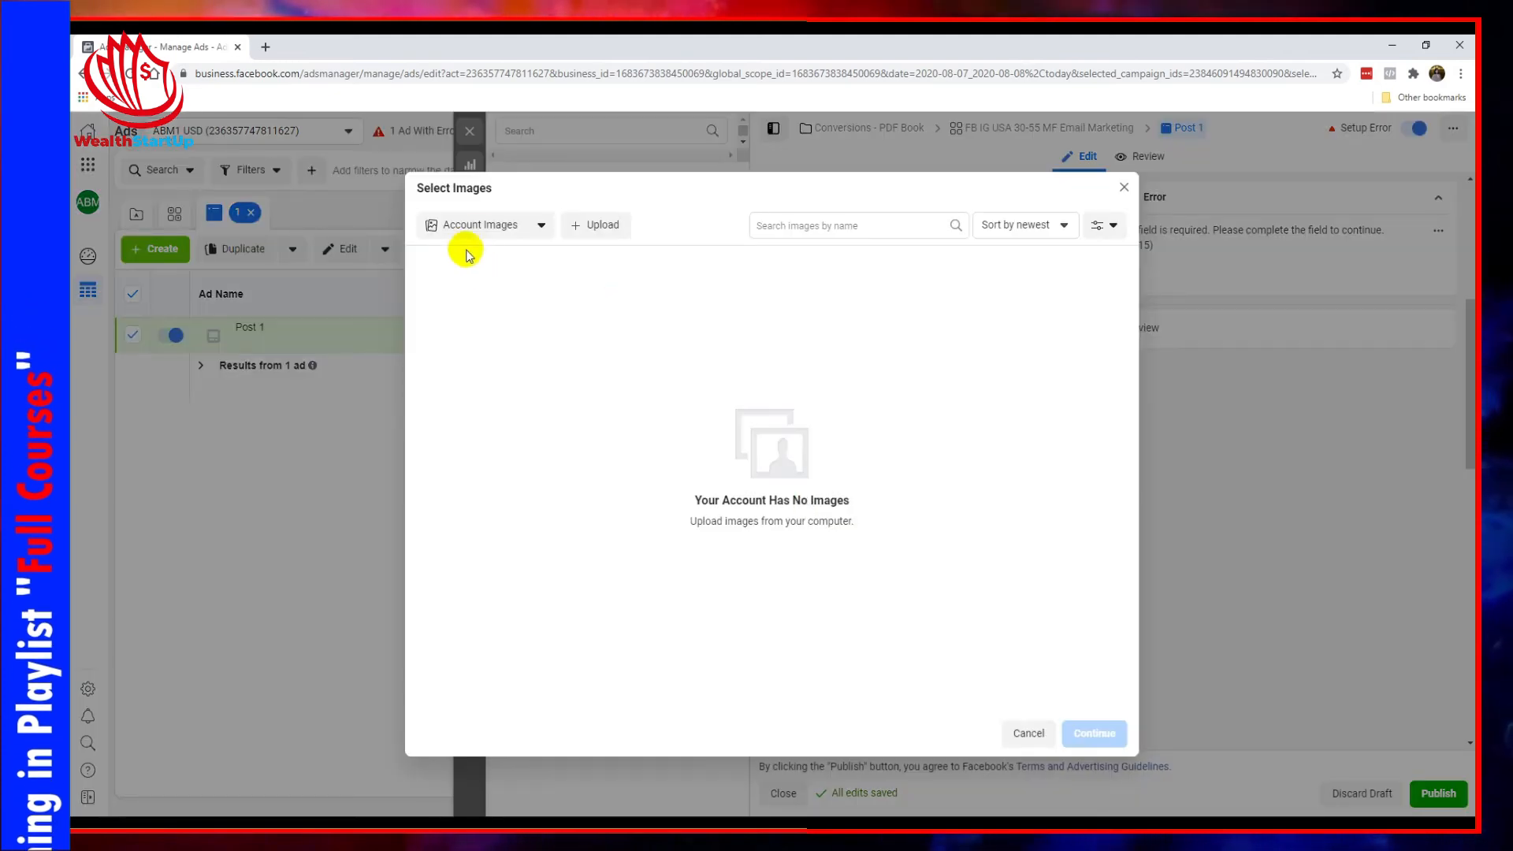
{"action": "left_click", "coordinate": [484, 229]}
{"action": "left_click", "coordinate": [476, 335]}
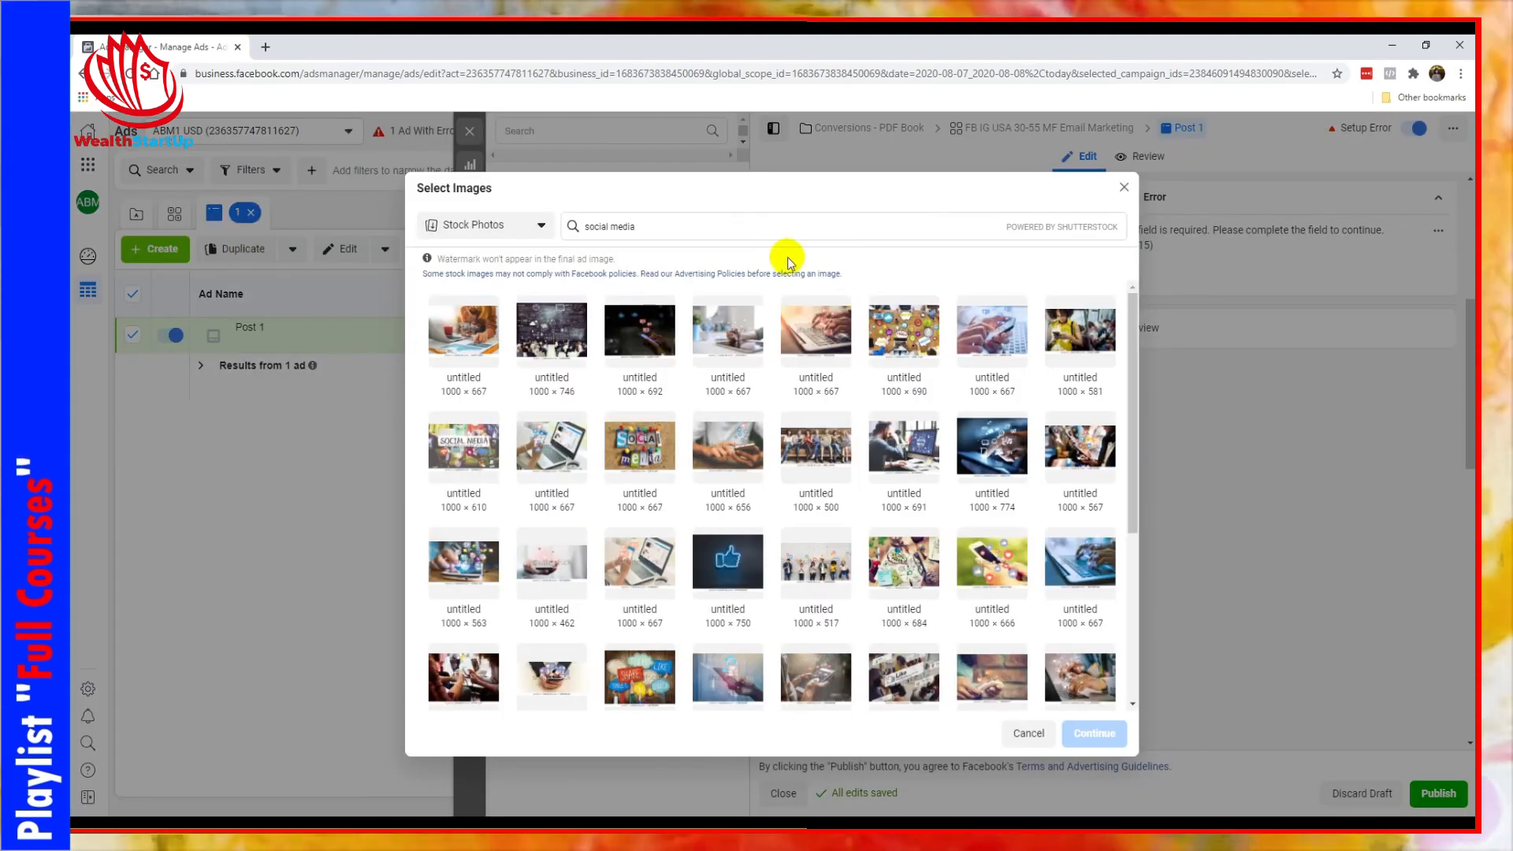
Search the stock photos for "bikini"
{"action": "left_click", "coordinate": [645, 229]}
{"action": "key", "text": "ctrl+a"}
{"action": "type", "text": "bikini"}
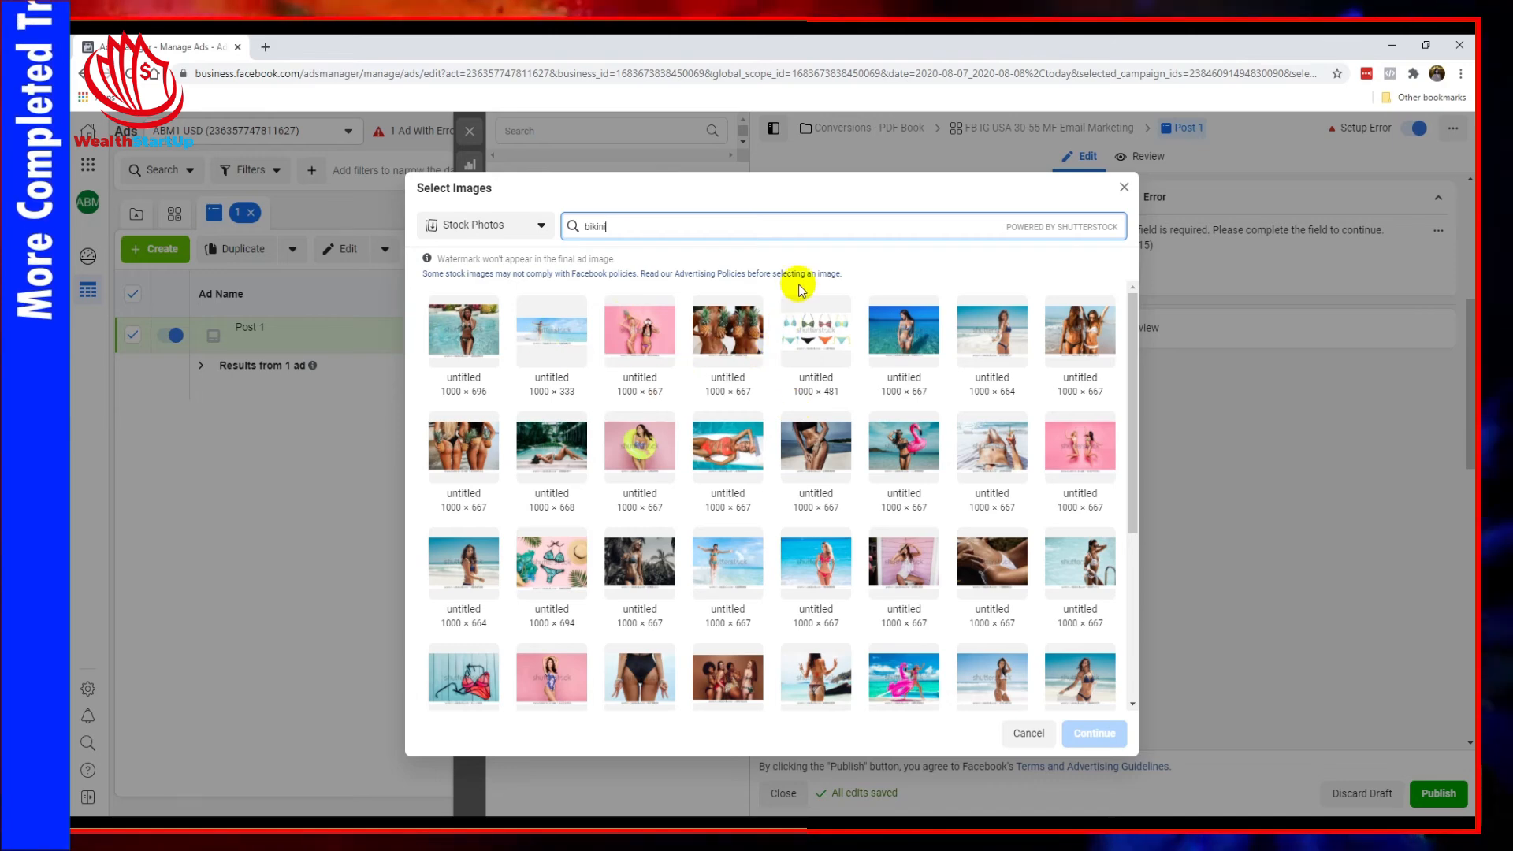
Replace the stock photo search term with "social media"
{"action": "left_click_drag", "start_coordinate": [668, 230], "coordinate": [580, 227]}
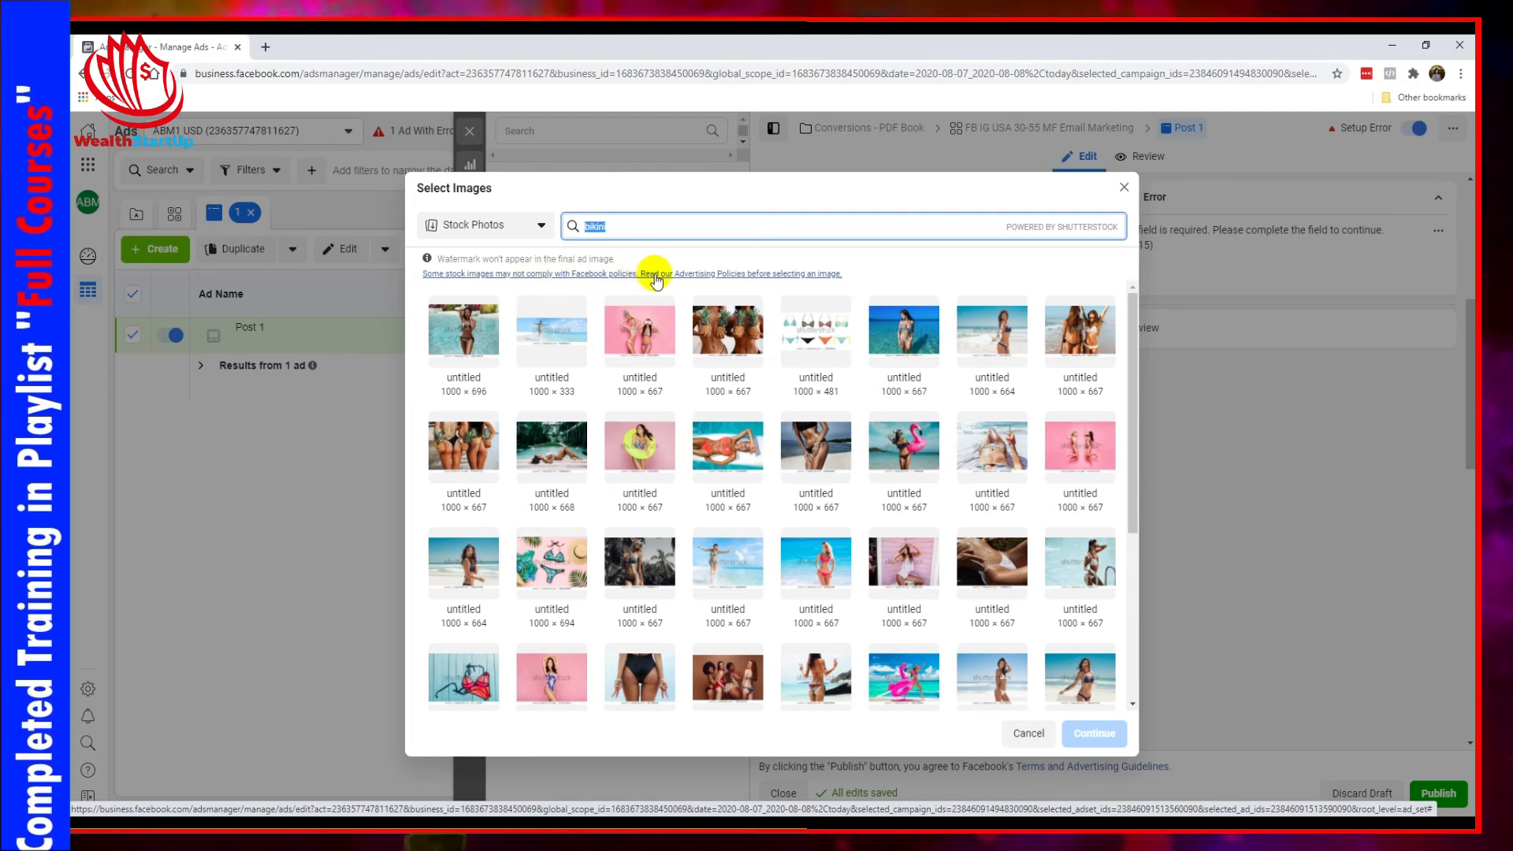
{"action": "left_click_drag", "start_coordinate": [622, 233], "coordinate": [572, 240]}
{"action": "left_click", "coordinate": [602, 227]}
{"action": "type", "text": "social media"}
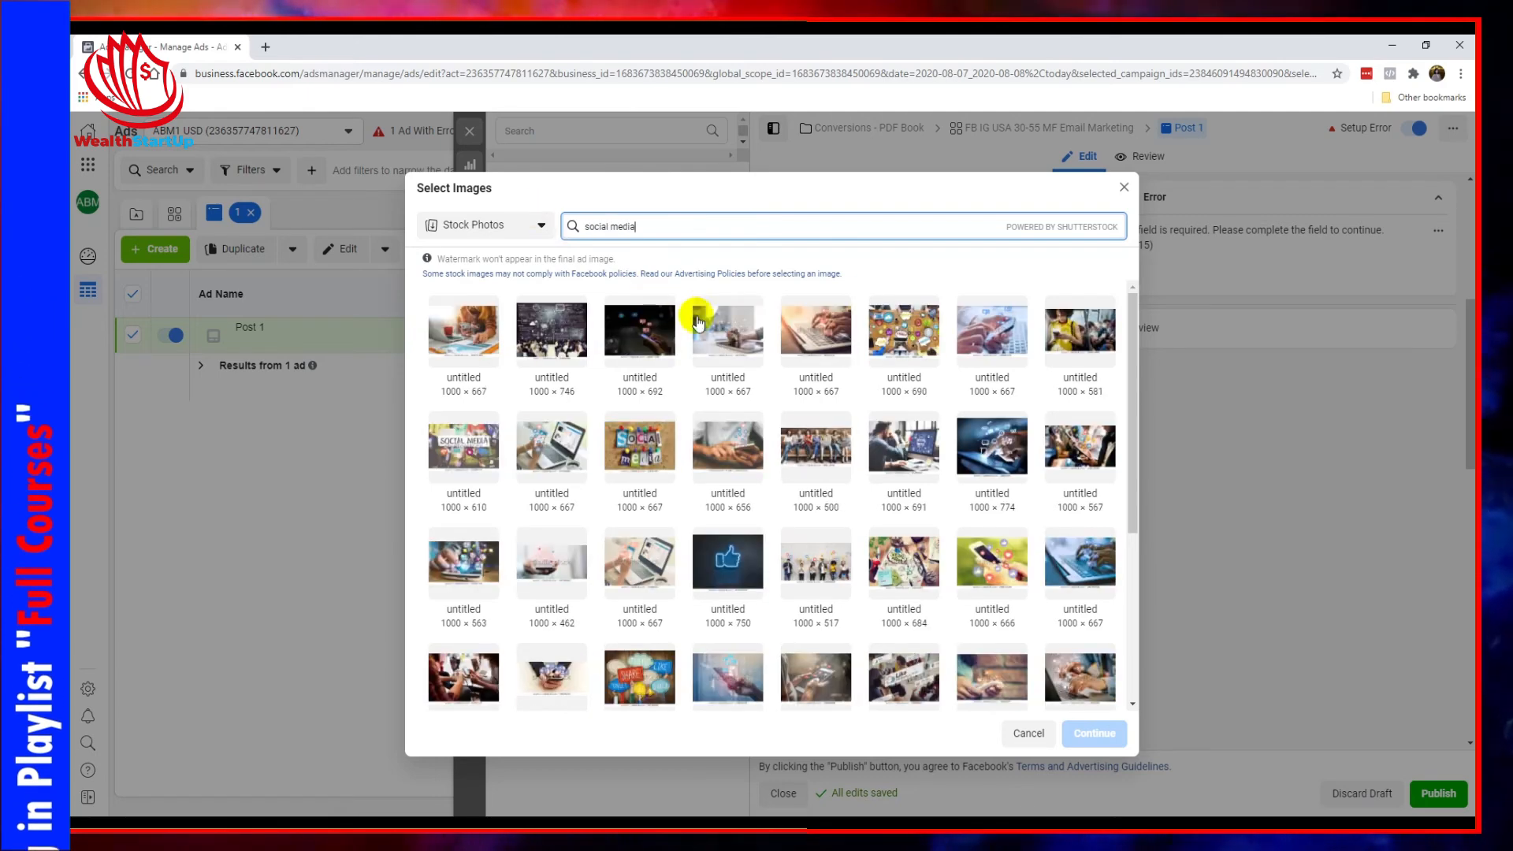
Use the stock photo of a man at a desk with a "Social Media" laptop screen as the ad's image
{"action": "left_click", "coordinate": [915, 445]}
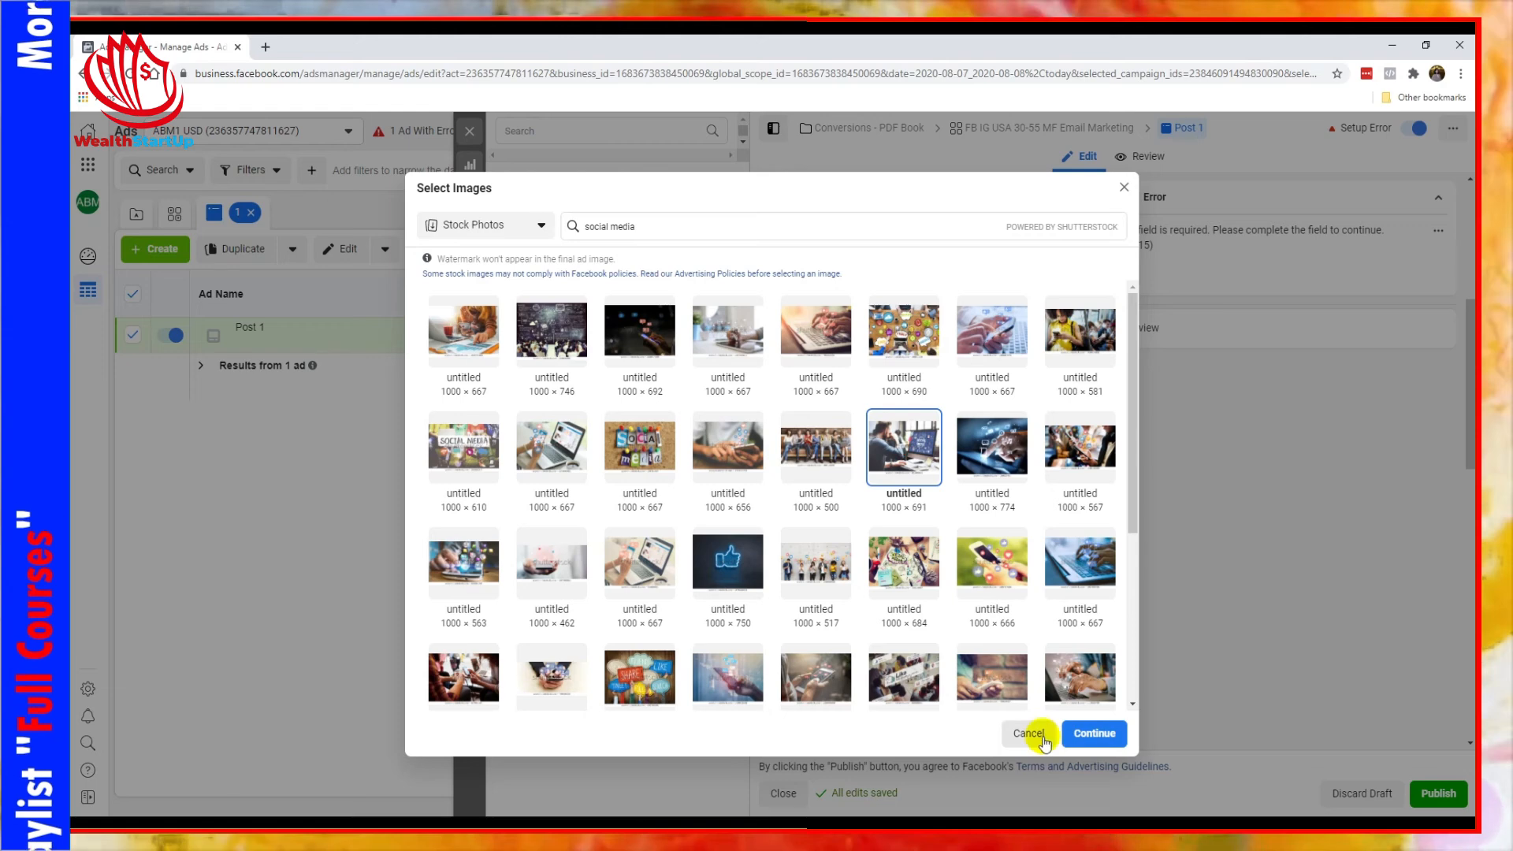
{"action": "left_click", "coordinate": [1092, 733]}
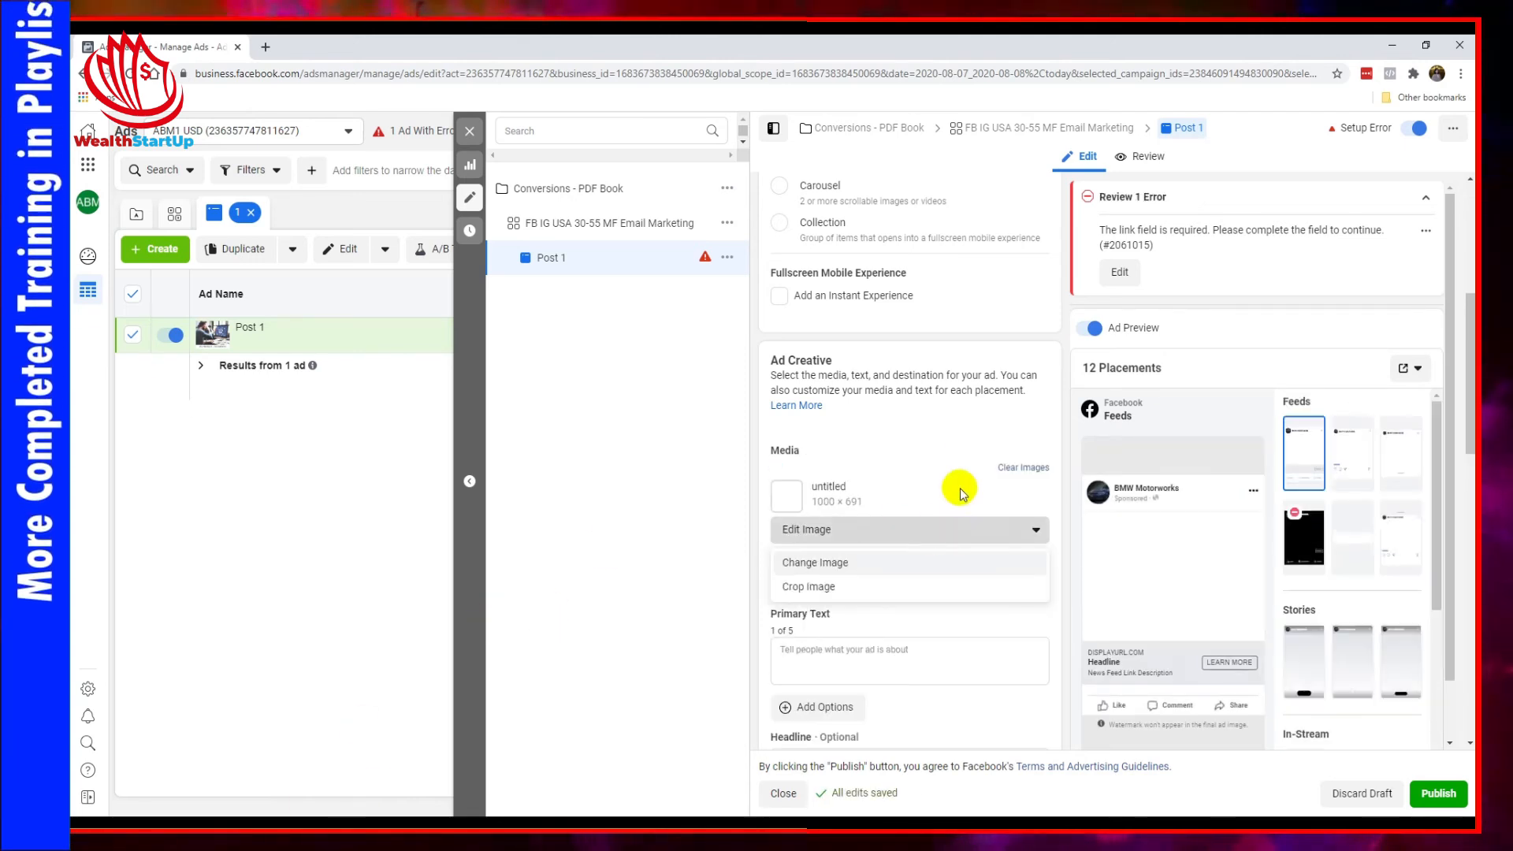
Fill the ad's primary text with the "FREE BOOK: Ultimate FB Ads For Local Business" copy from Notepad, without a blank first line
{"action": "scroll", "coordinate": [906, 551], "scroll_direction": "down", "scroll_amount": 1}
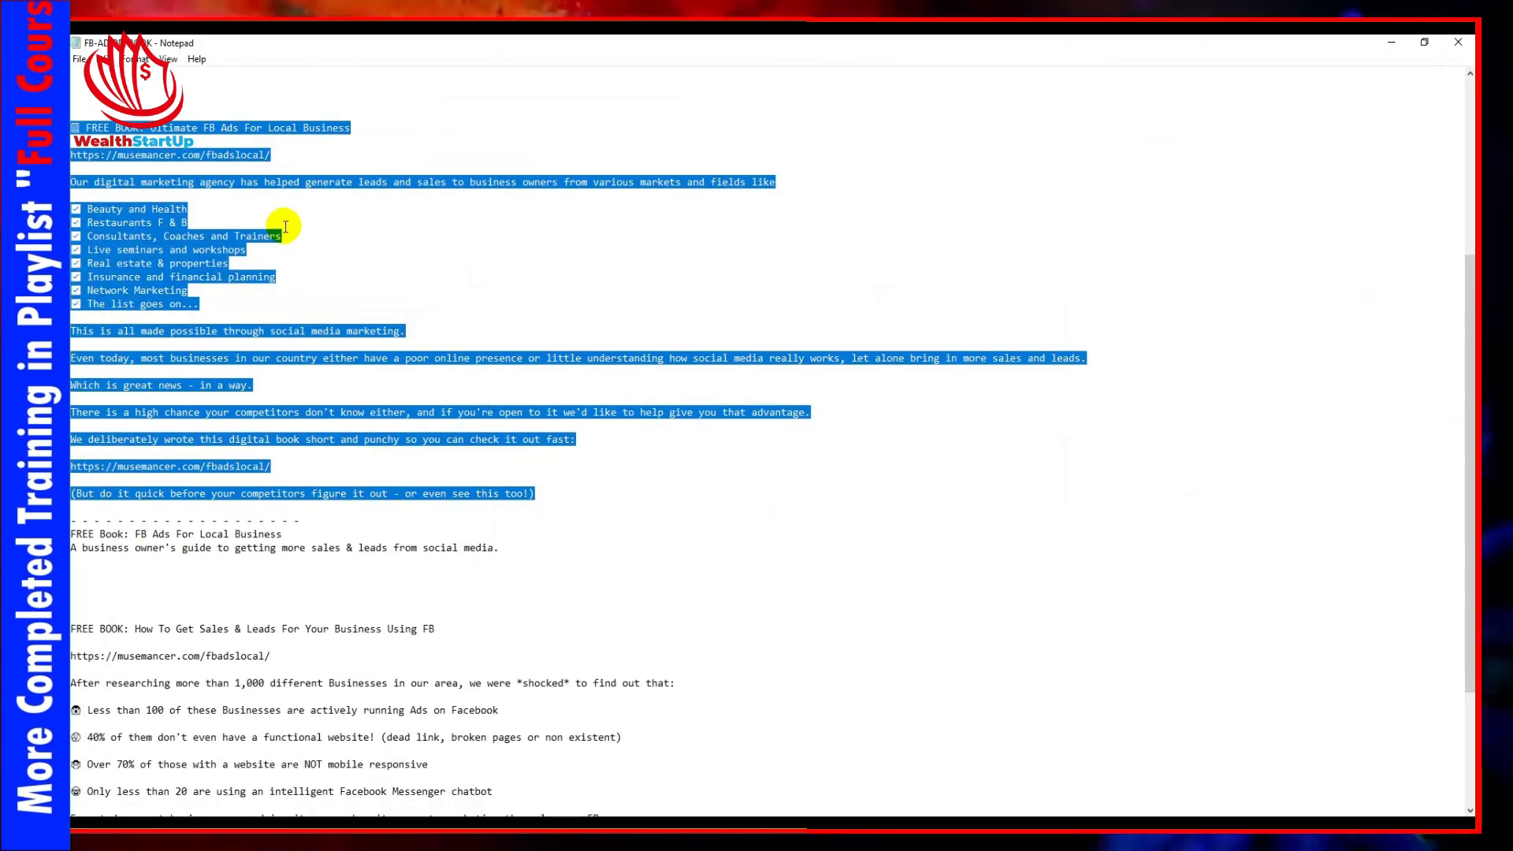
{"action": "left_click", "coordinate": [1392, 41]}
{"action": "left_click", "coordinate": [902, 579]}
{"action": "type", "text": "📘 FREE BOOK: Ultimate FB Ads For Local Business  https://musemancer.com/fbadslocal/  Our digital marketing agency has helped generate leads and sales to business owners from various markets and fields like  ✅ Beauty and Health ✅ Restaurants F & B ✅ Consultants, Coaches and Trainers ✅ Live seminars and workshops ✅ Real estate & properties ✅ Insurance and financial planning ✅ Network Marketing ✅ The list goes on...  This is all made possible through social media marketing.  Even today, most businesses in our country either have a poor online presence or little understanding how social media really works, let alone bring in more sales and leads.  Which is great news - in a way.  There is a high chance your competitors don't know either, and if you're open to it we'd like to help give you that advantage.  We deliberately wrote this digital book short and punchy so you can check it out fast:  https://musemancer.com/fbadslocal/  (But do it quick before your competitors figure it out - or even see this too!)"}
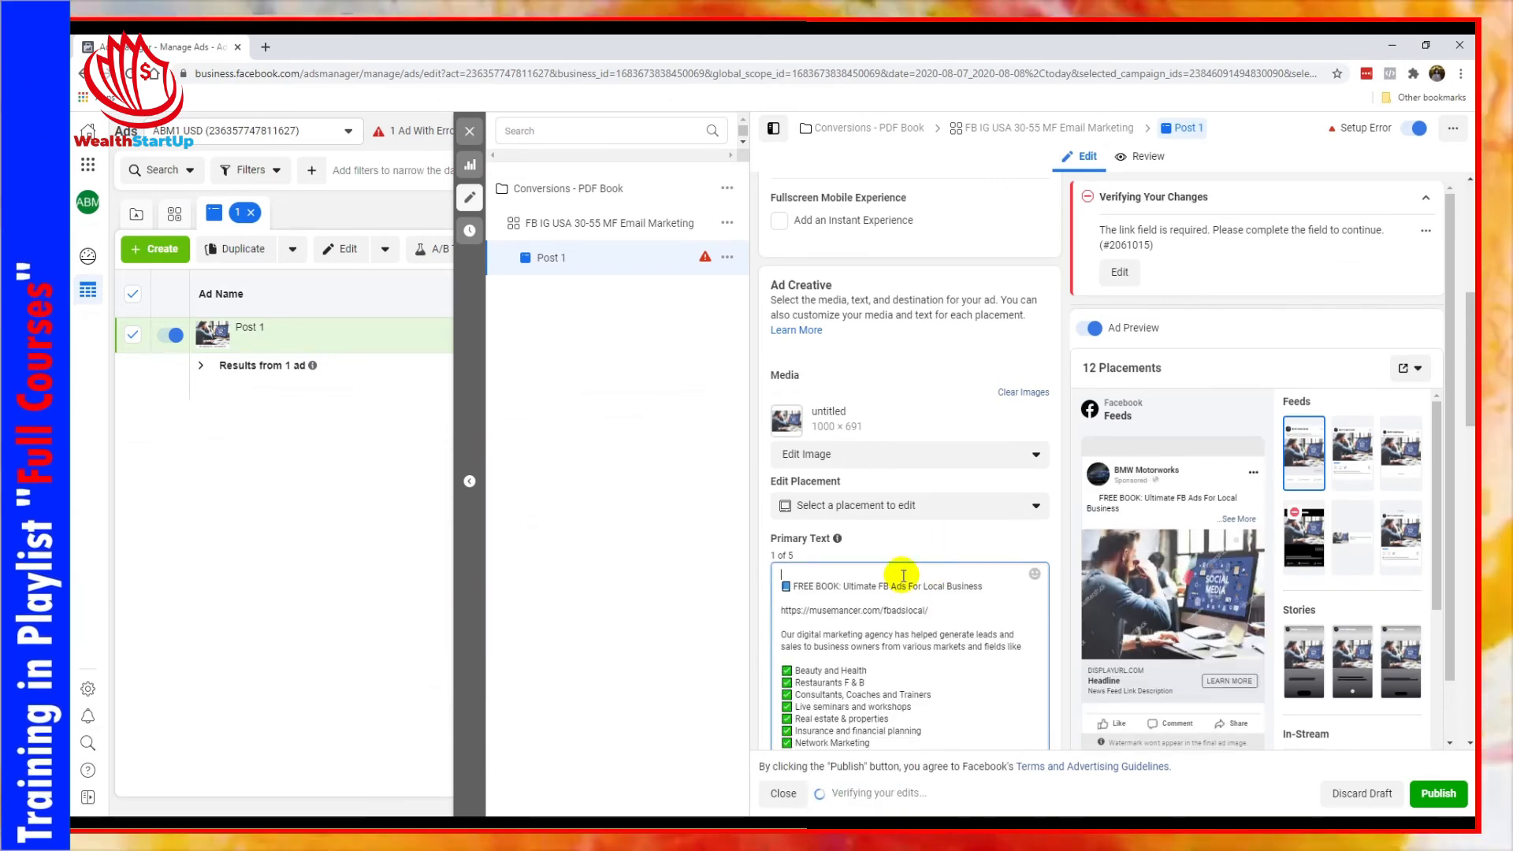
{"action": "key", "text": "Delete"}
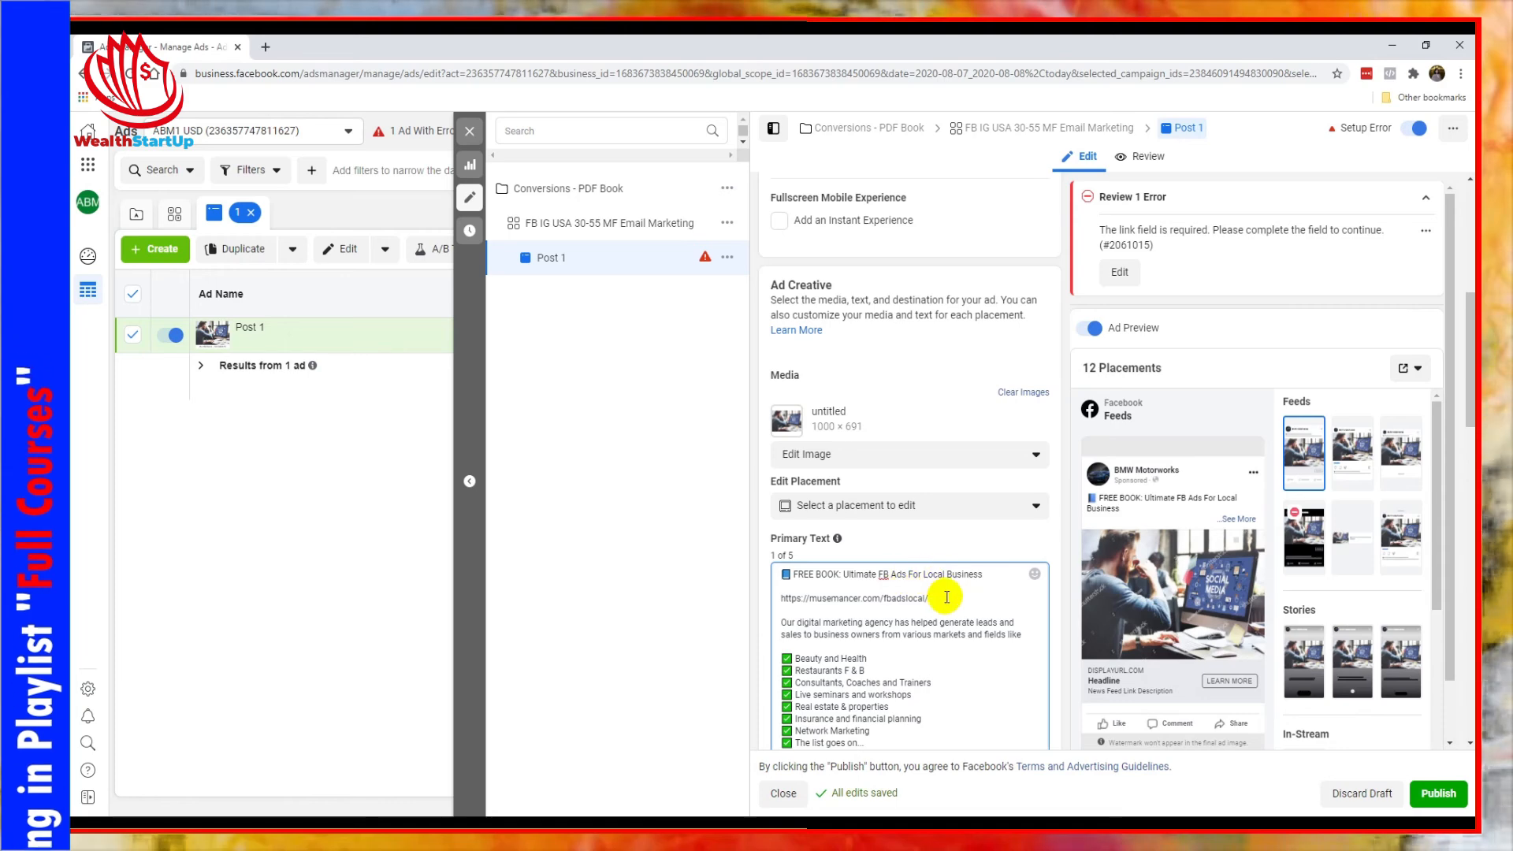
{"action": "left_click_drag", "start_coordinate": [929, 598], "coordinate": [814, 596]}
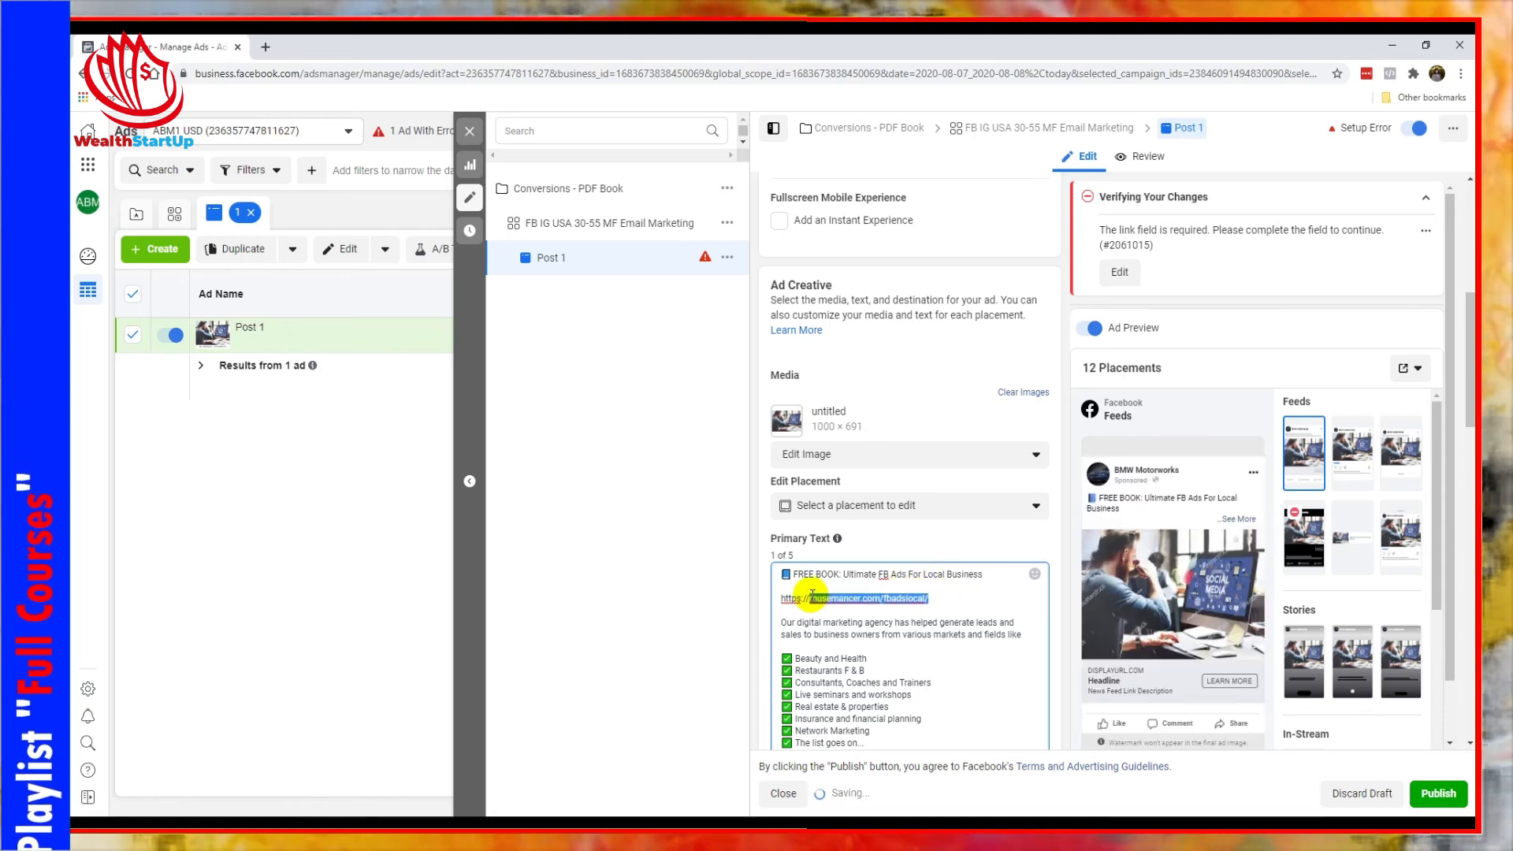
{"action": "type", "text": "domainname.com"}
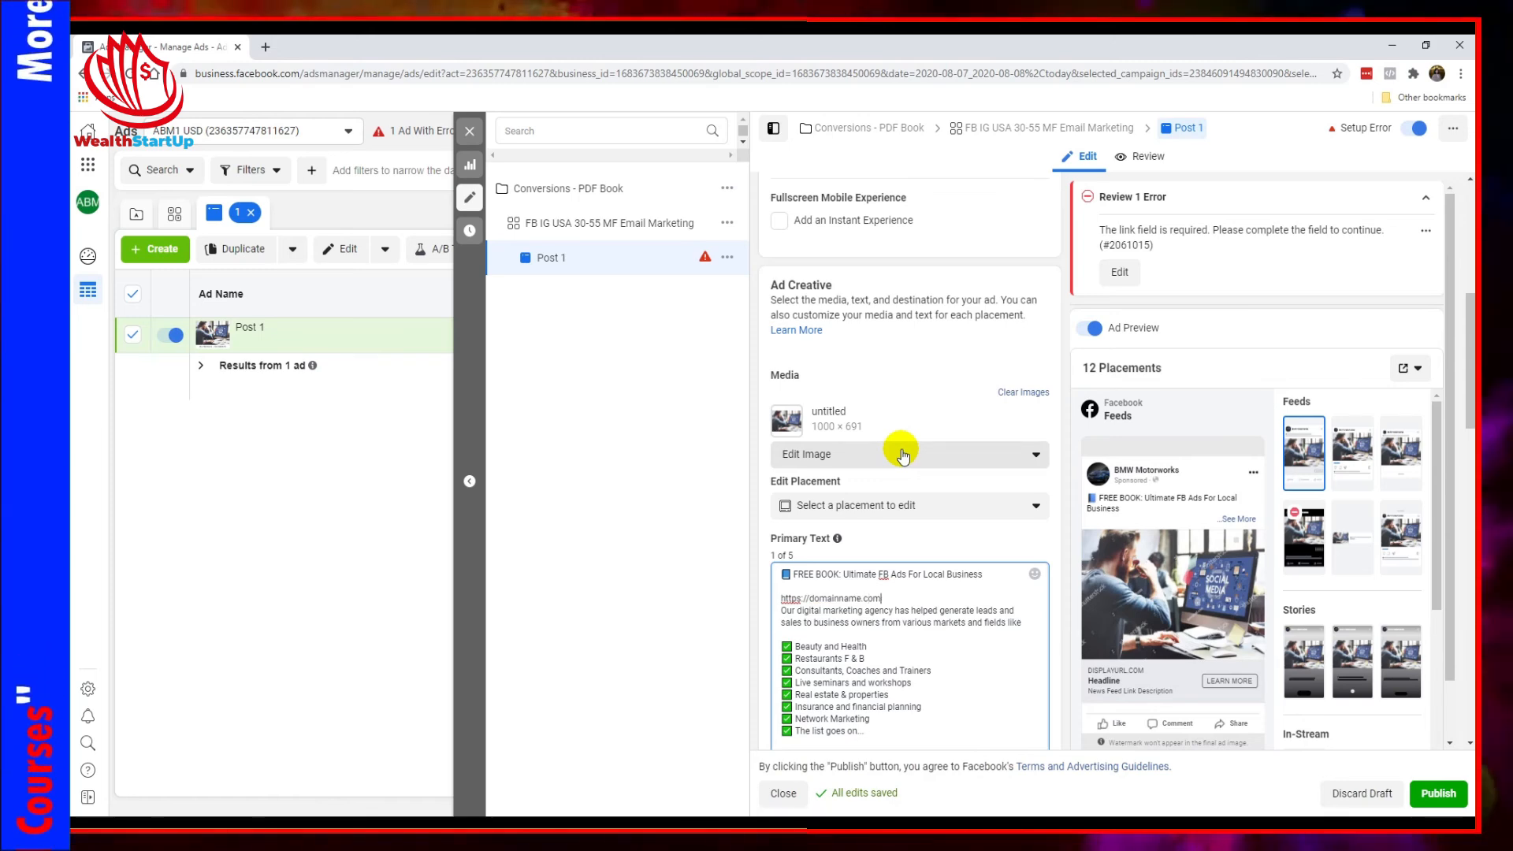
{"action": "type", "text": "/freebok/"}
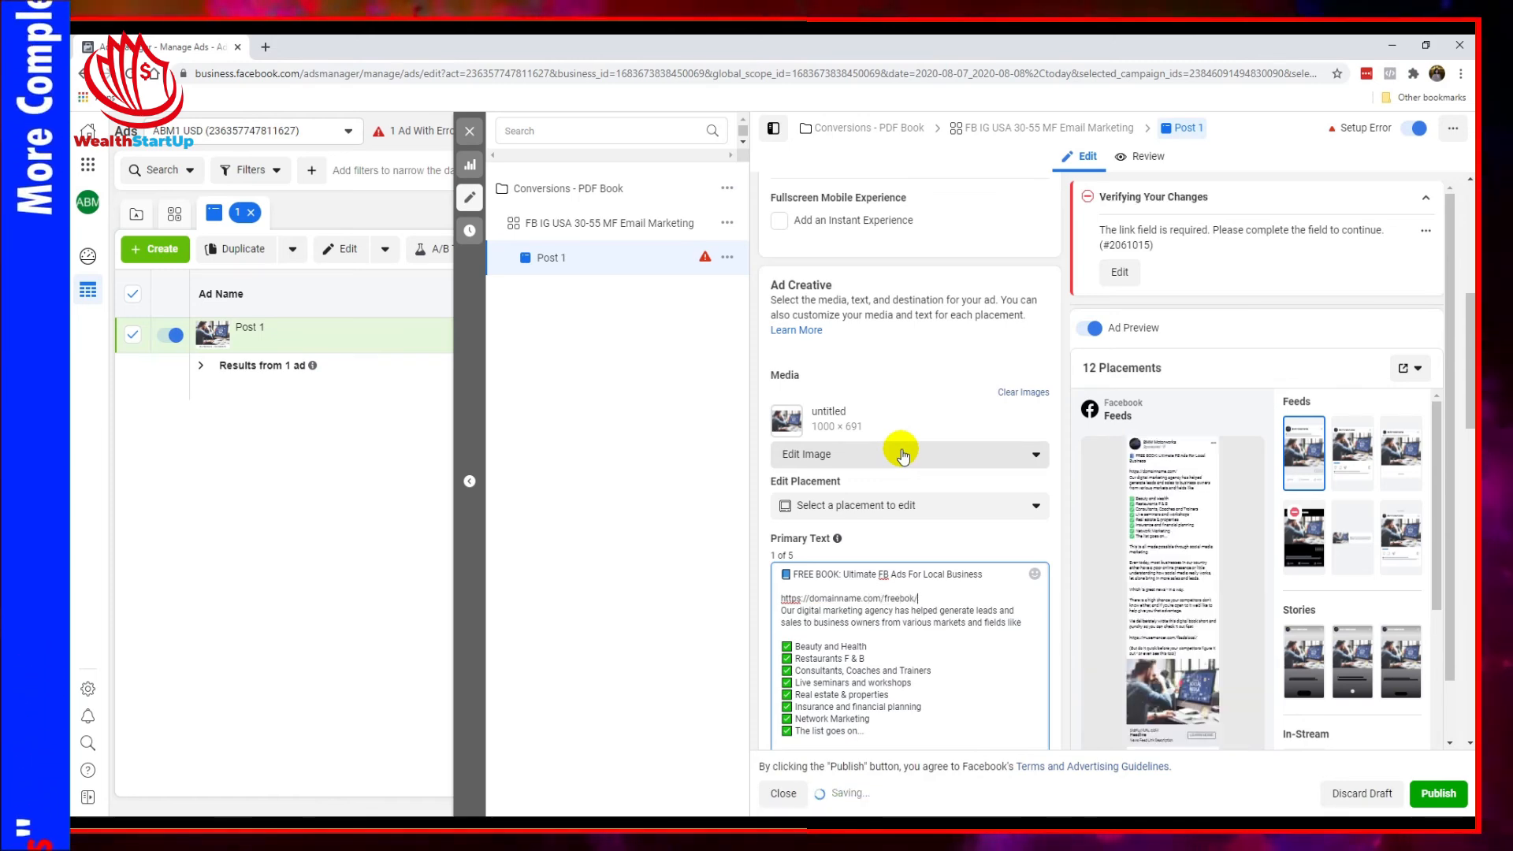
{"action": "key", "text": "BackSpace"}
{"action": "key", "text": "BackSpace"}
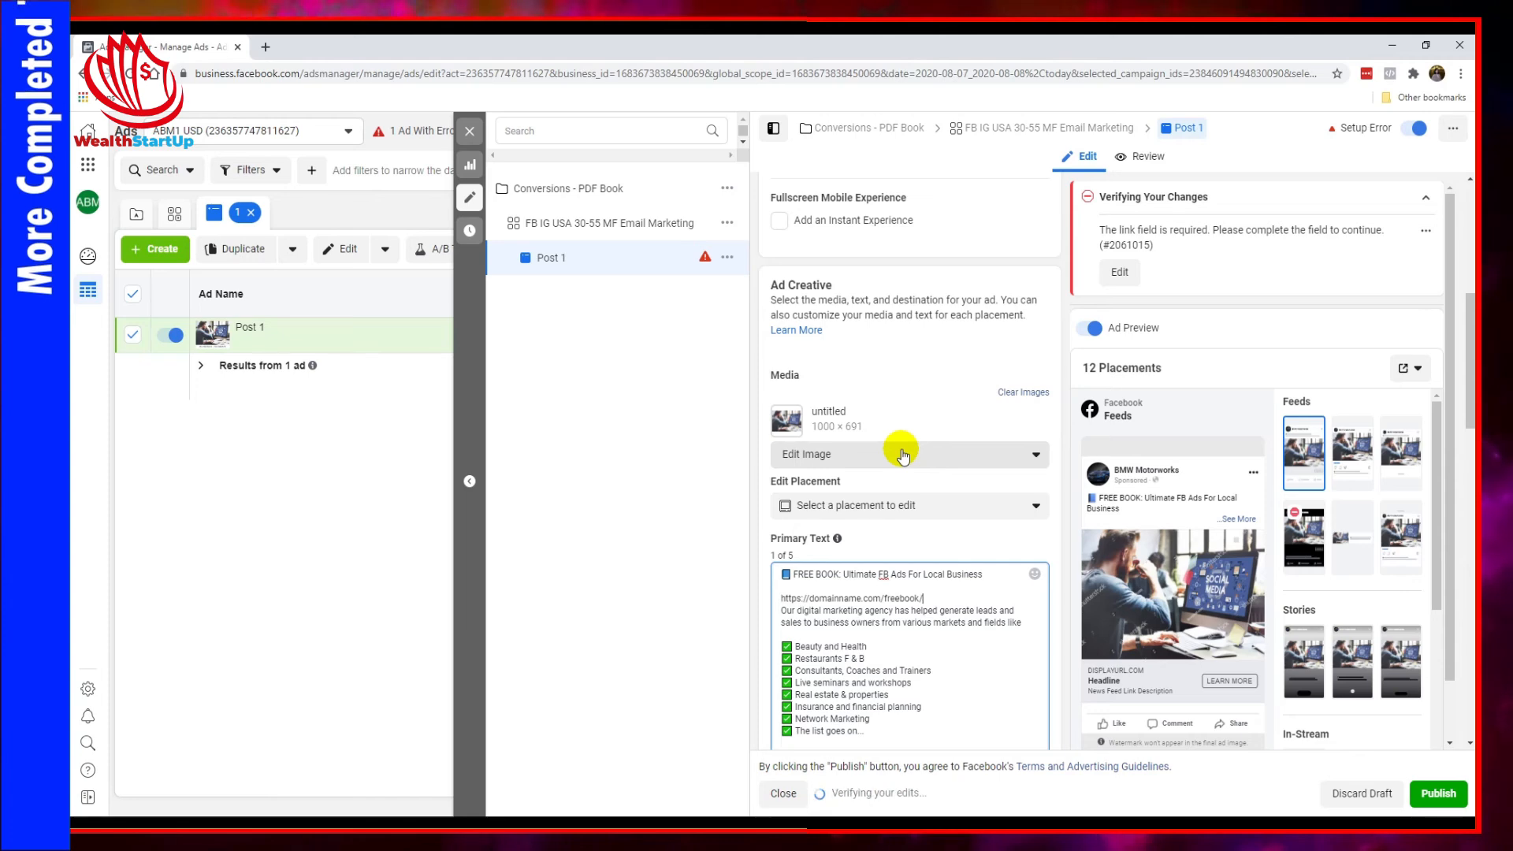
{"action": "key", "text": "Return"}
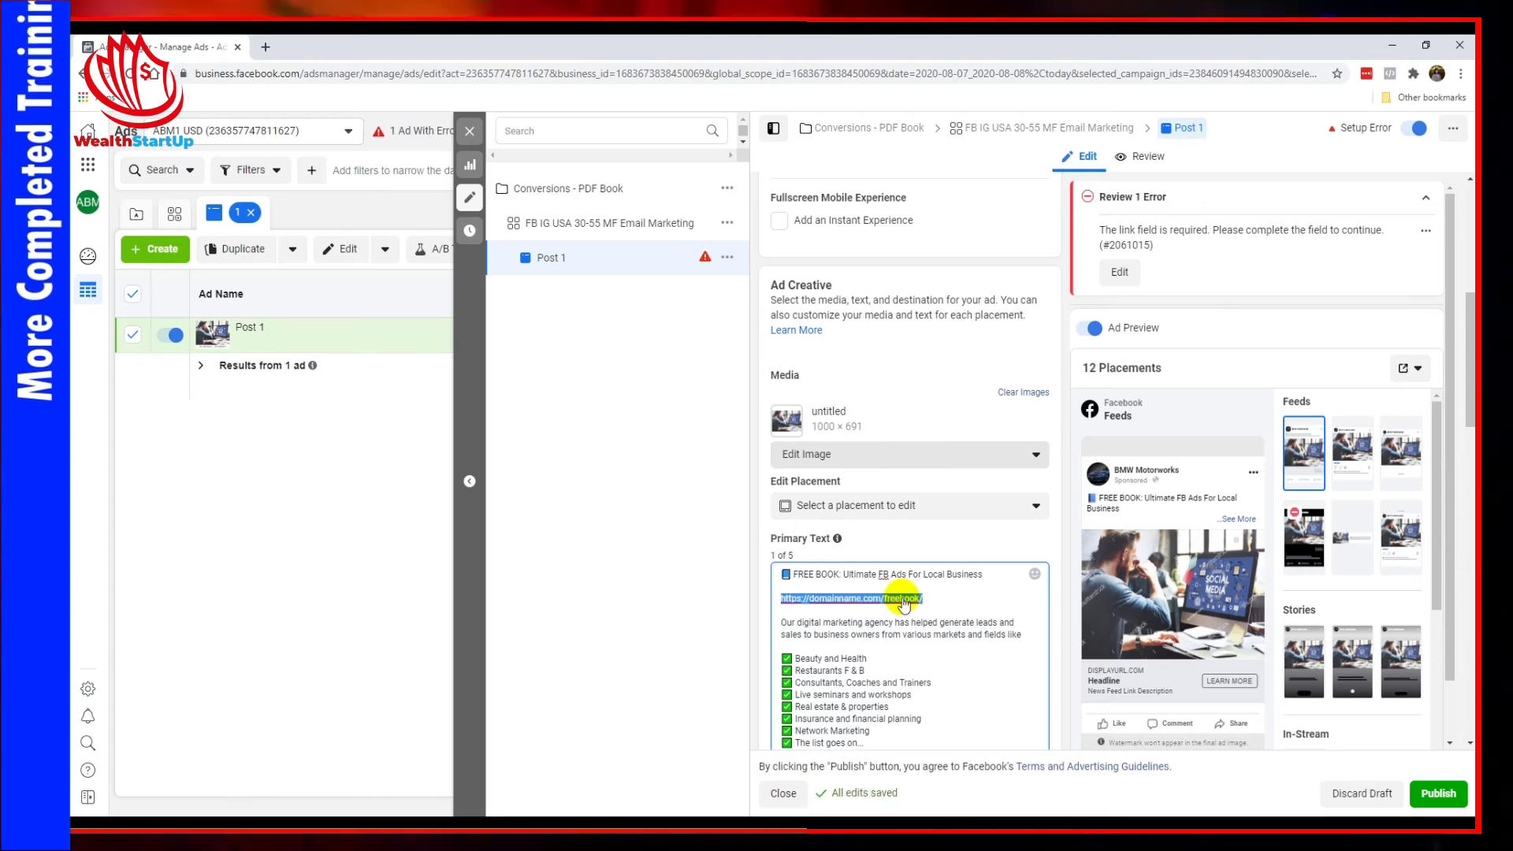
{"action": "scroll", "coordinate": [914, 615], "scroll_direction": "down", "scroll_amount": 6}
{"action": "left_click_drag", "start_coordinate": [927, 421], "coordinate": [739, 418]}
{"action": "type", "text": "https://domainname.com/freebook/"}
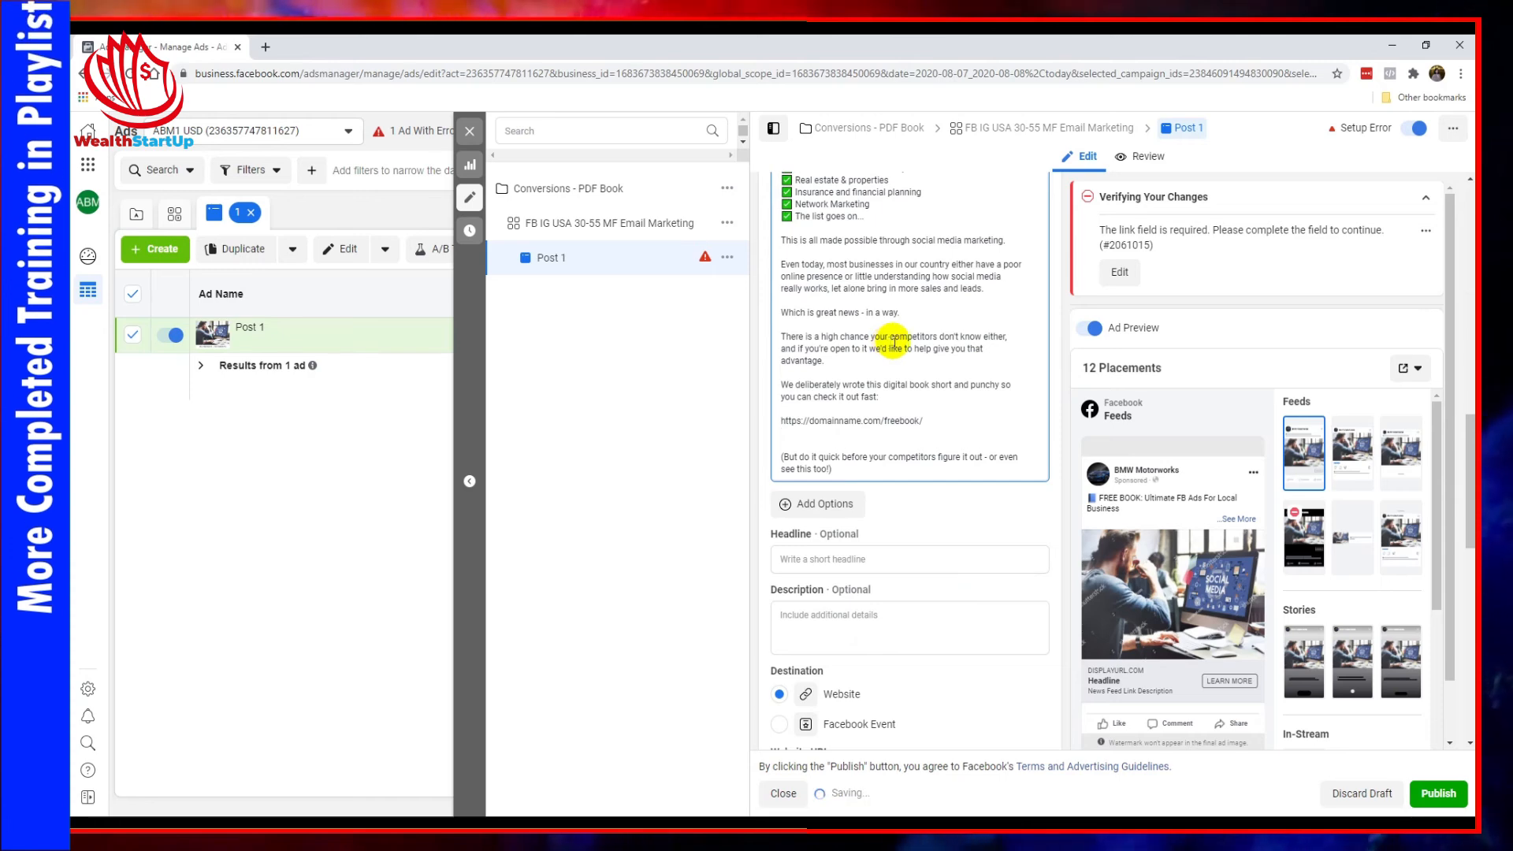
{"action": "key", "text": "BackSpace"}
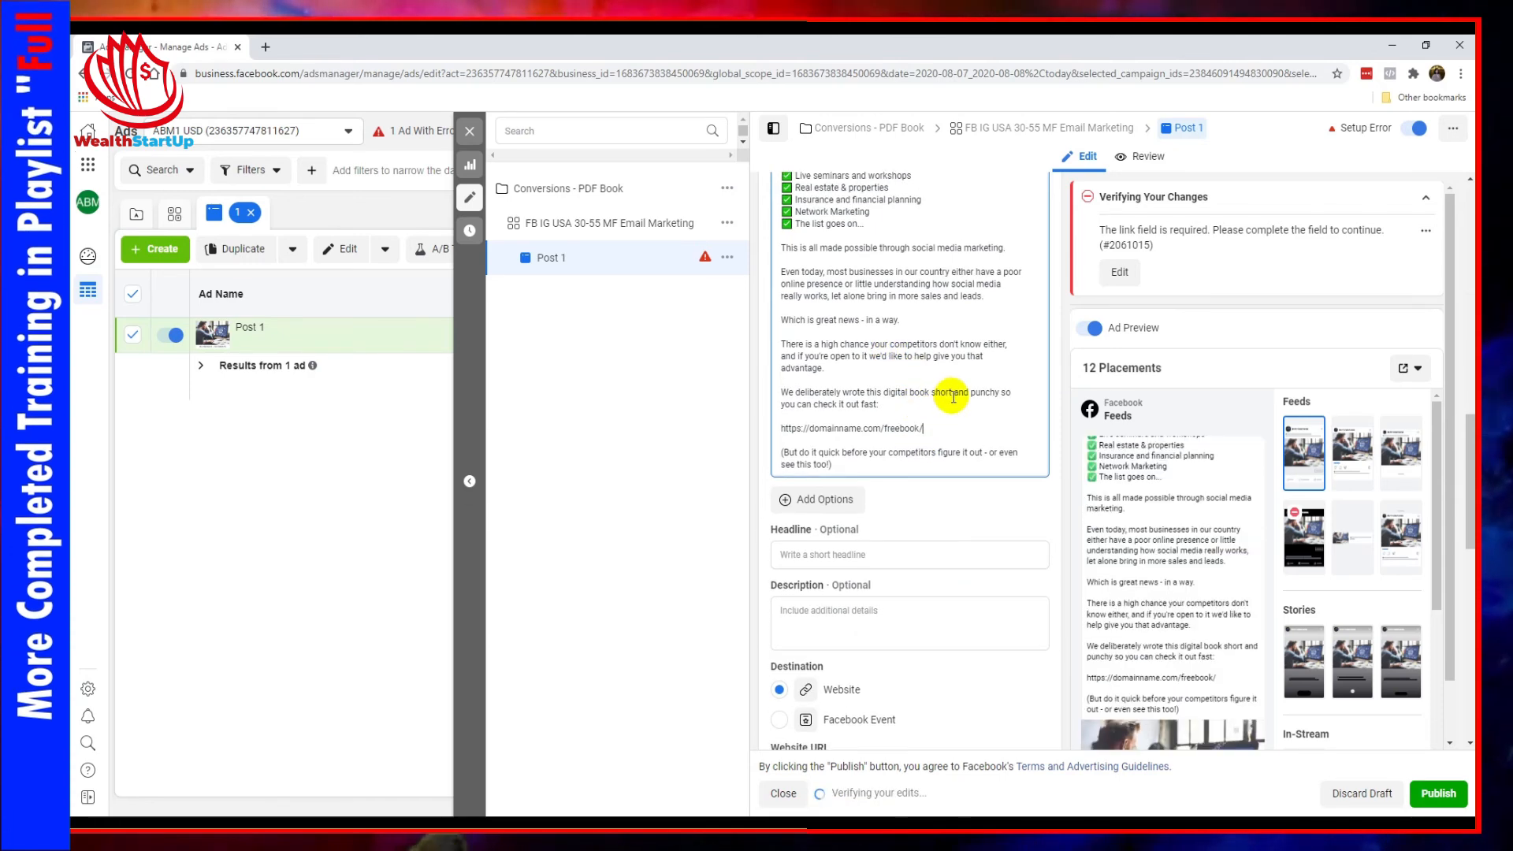
Read through the finished primary text and compare it with the Facebook feed preview
{"action": "scroll", "coordinate": [938, 403], "scroll_direction": "up", "scroll_amount": 2}
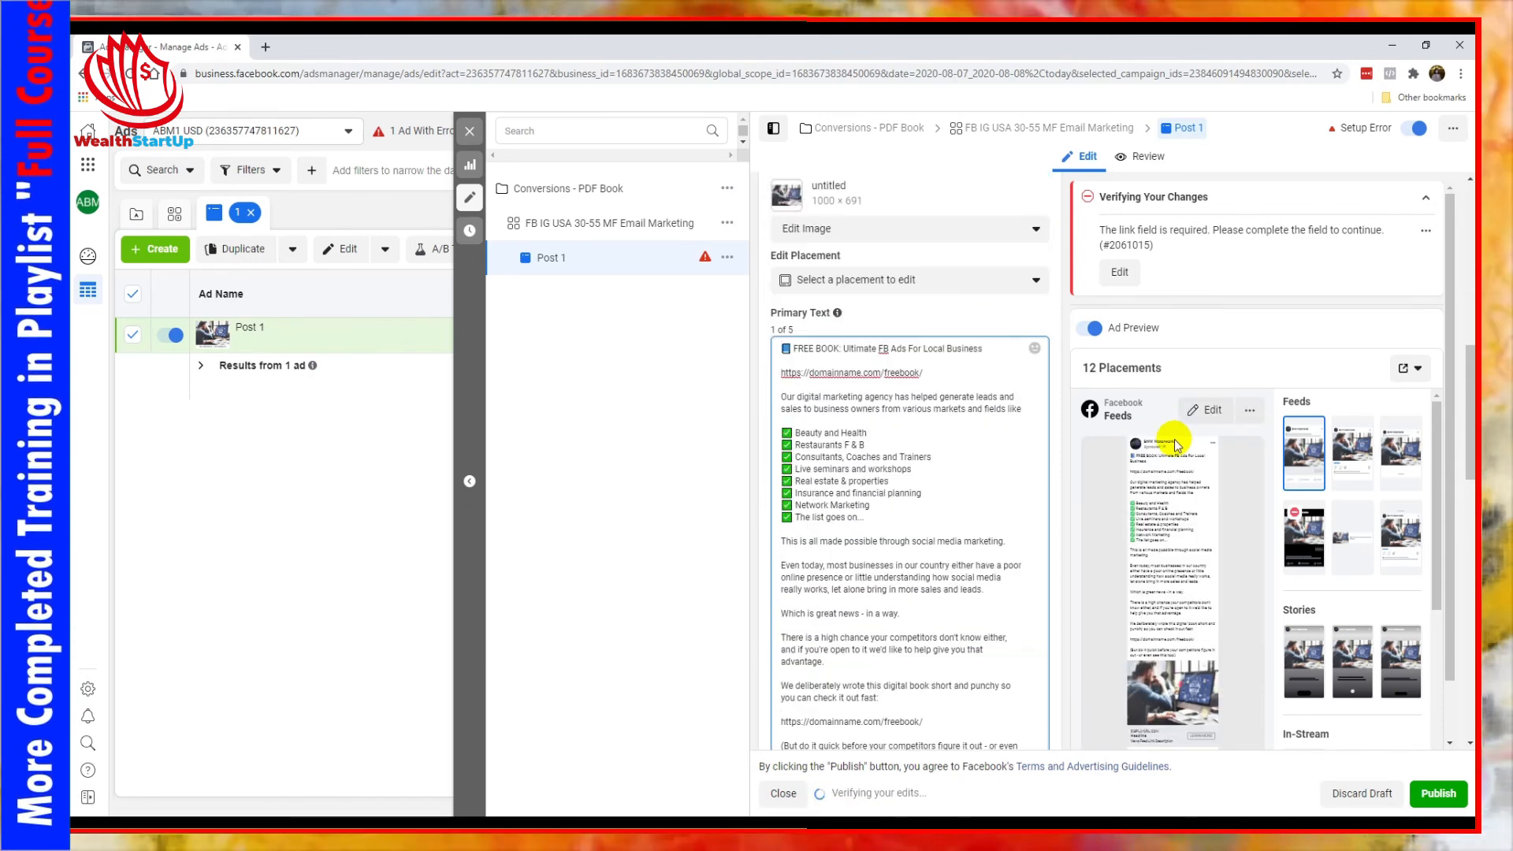
{"action": "scroll", "coordinate": [1051, 413], "scroll_direction": "up", "scroll_amount": 2}
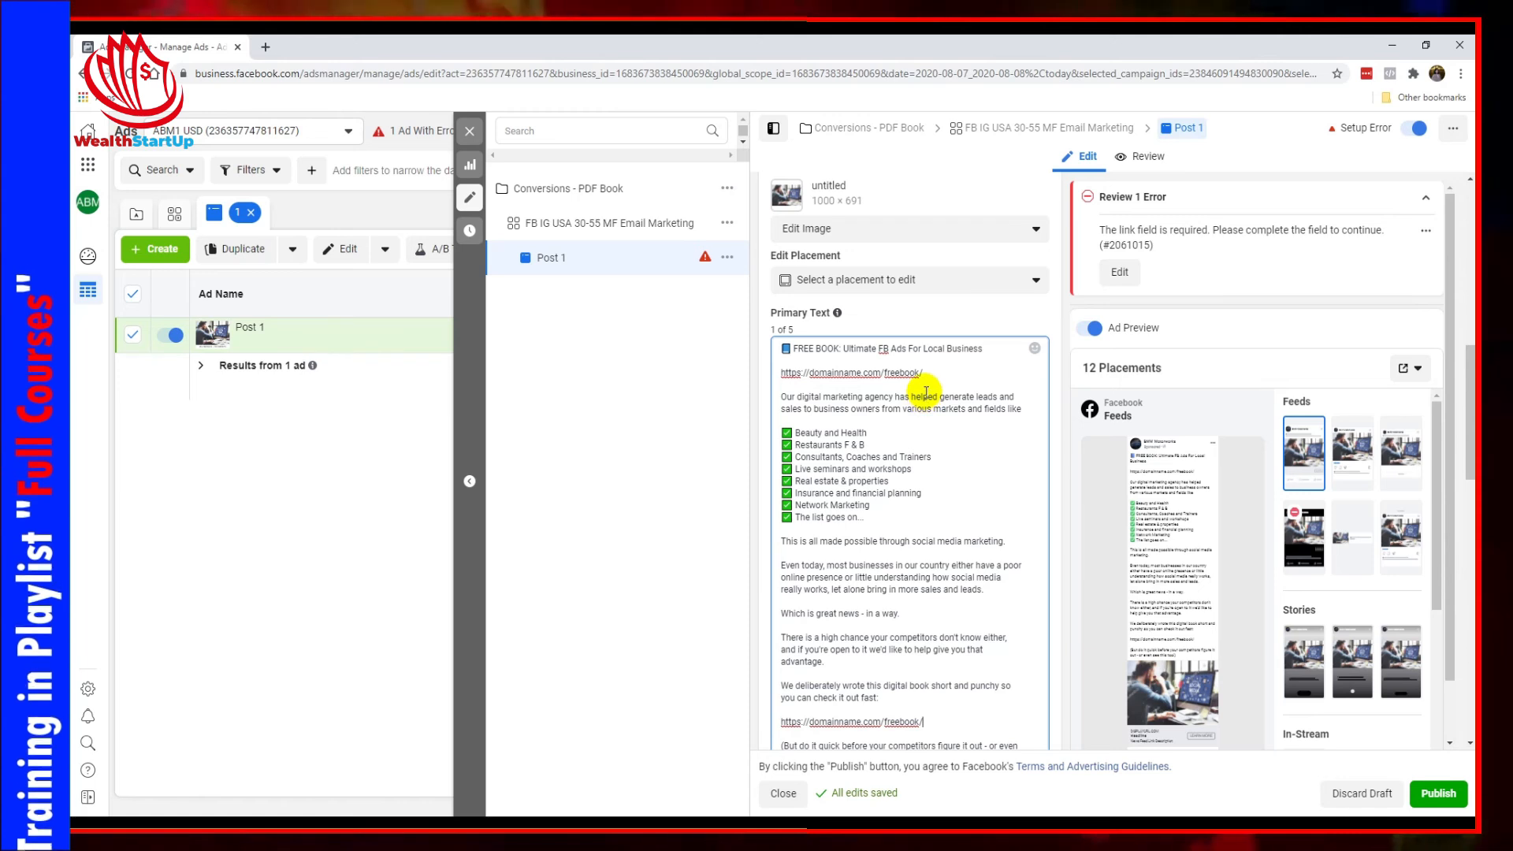
{"action": "mouse_move", "coordinate": [1223, 505]}
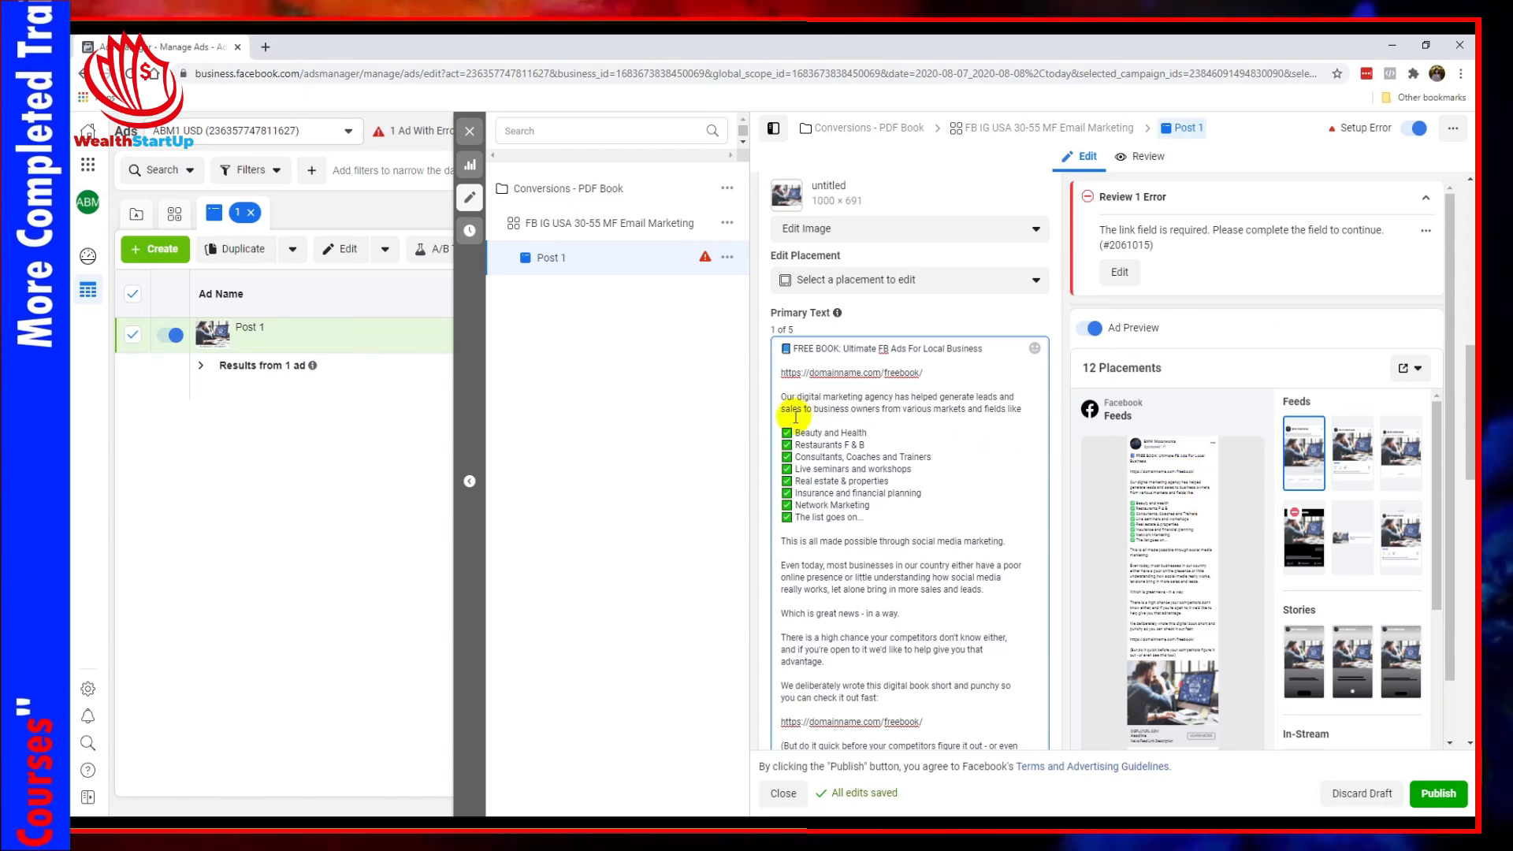
{"action": "scroll", "coordinate": [760, 441], "scroll_direction": "down", "scroll_amount": 3}
{"action": "scroll", "coordinate": [755, 457], "scroll_direction": "down", "scroll_amount": 1}
{"action": "scroll", "coordinate": [912, 333], "scroll_direction": "up", "scroll_amount": 1}
{"action": "scroll", "coordinate": [914, 331], "scroll_direction": "up", "scroll_amount": 2}
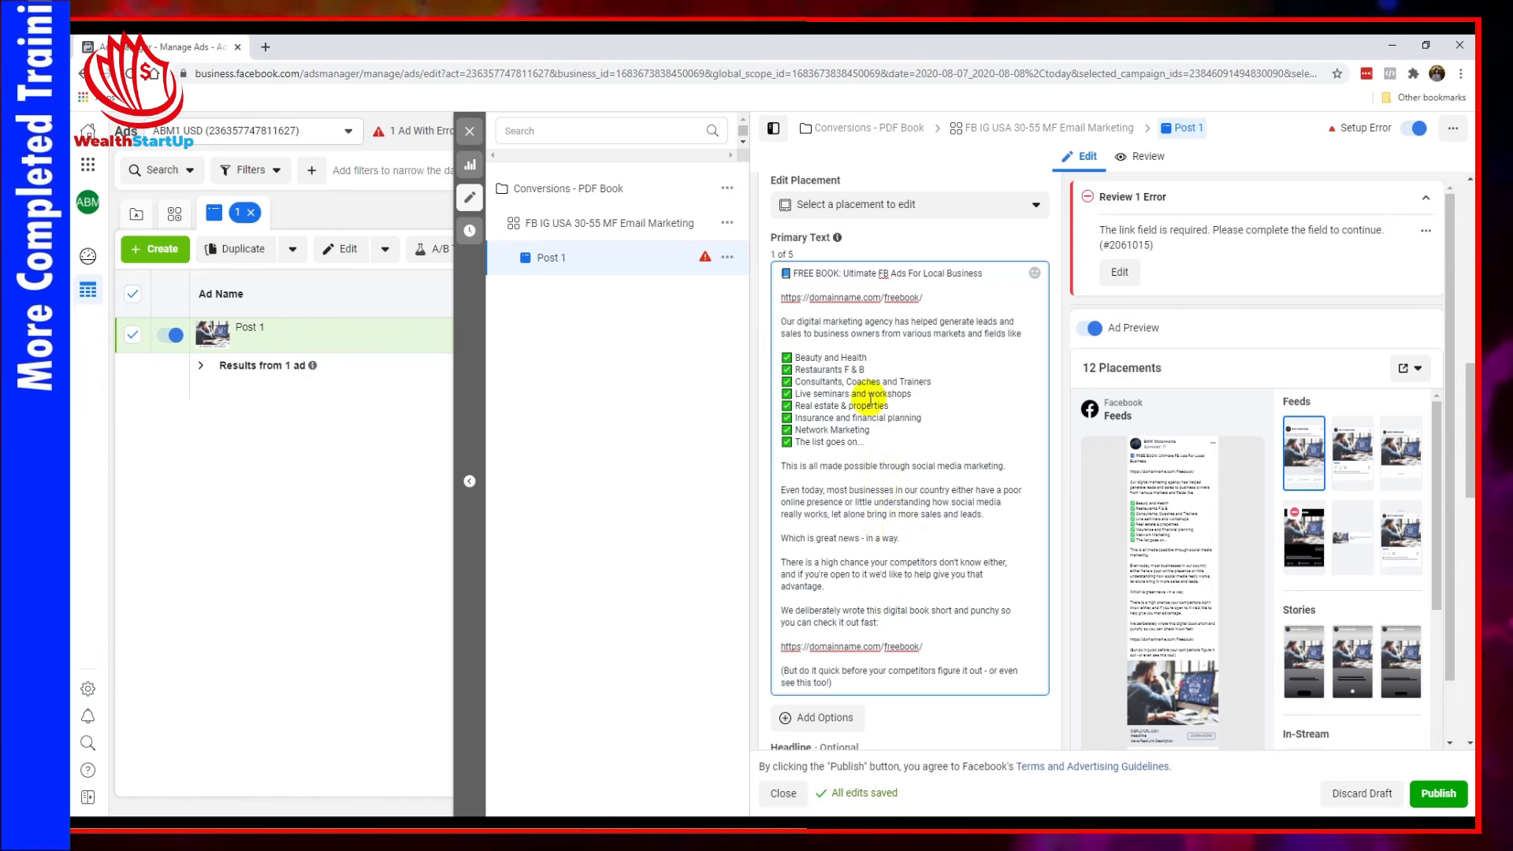
Set the ad headline to "FREE Book: FB Ads For Local Business", copied from the Notepad file
{"action": "scroll", "coordinate": [898, 532], "scroll_direction": "down", "scroll_amount": 1}
{"action": "scroll", "coordinate": [897, 533], "scroll_direction": "down", "scroll_amount": 3}
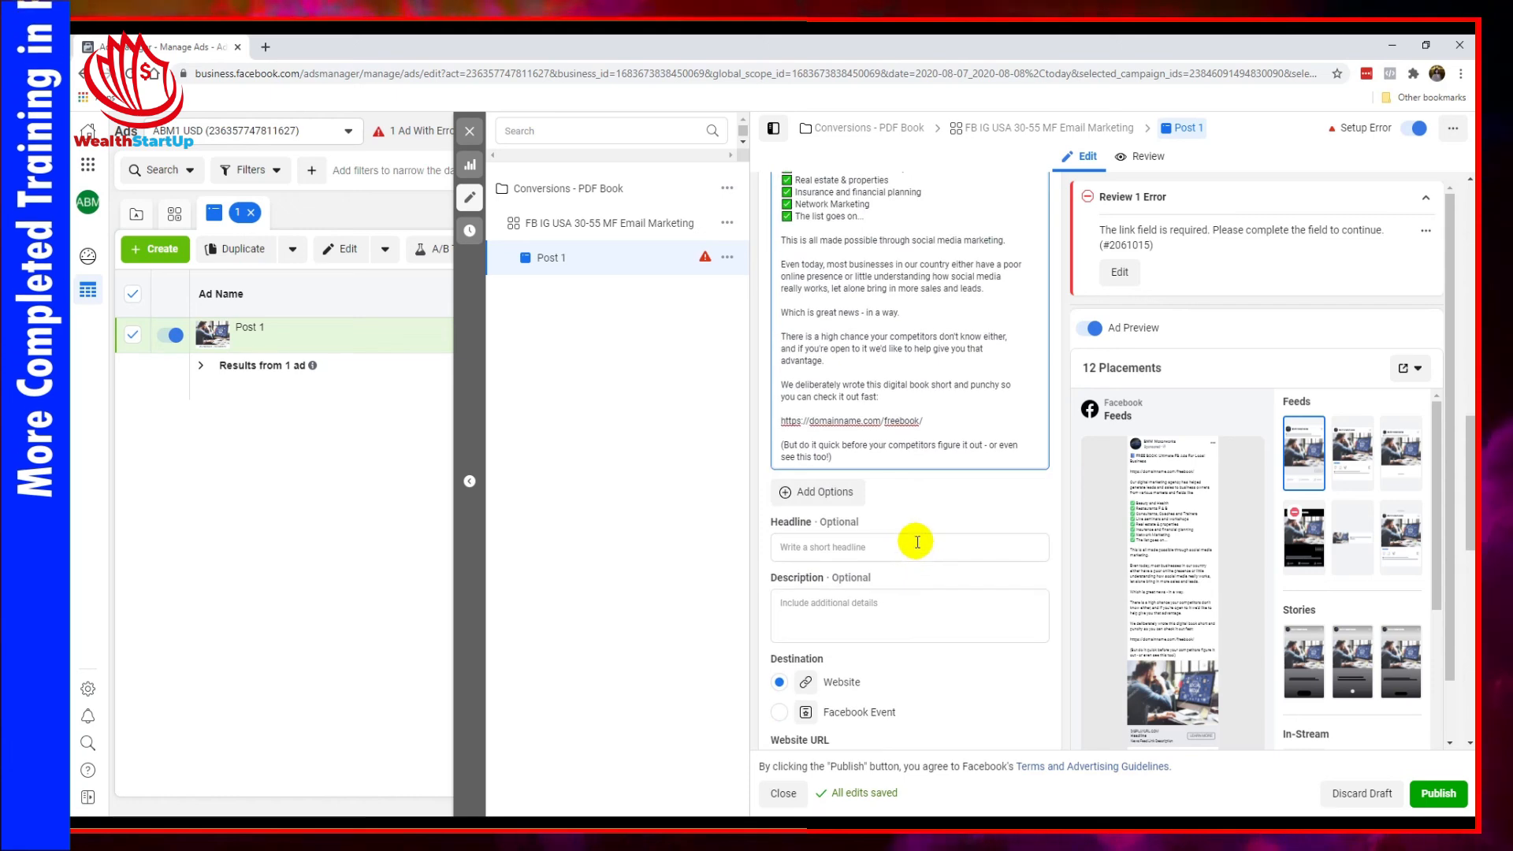
{"action": "left_click", "coordinate": [918, 545]}
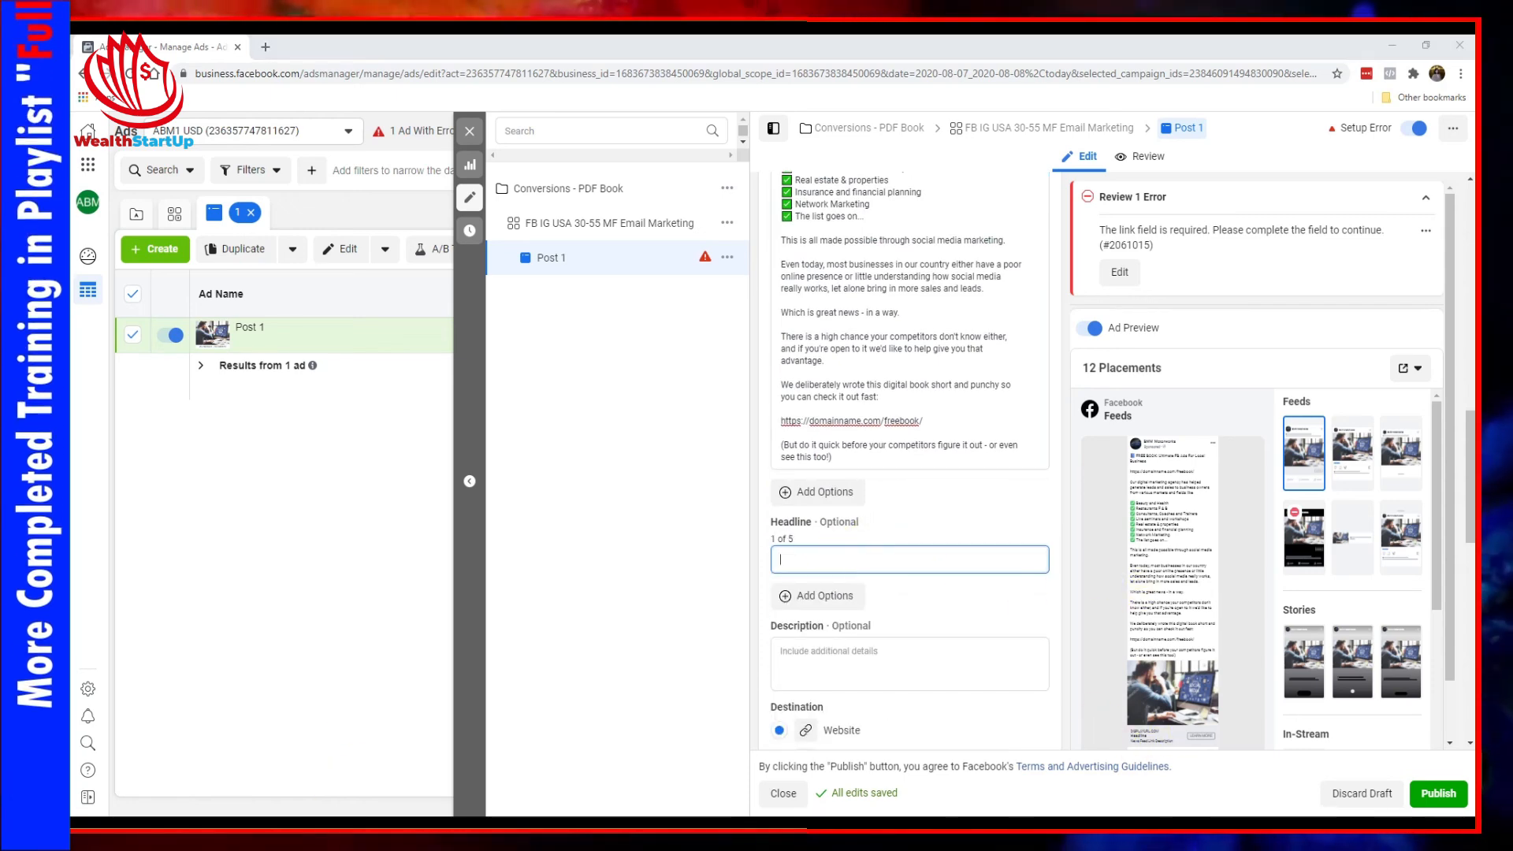
{"action": "left_click", "coordinate": [303, 833]}
{"action": "left_click_drag", "start_coordinate": [72, 534], "coordinate": [239, 534]}
{"action": "key", "text": "ctrl+c"}
{"action": "left_click", "coordinate": [1393, 42]}
{"action": "key", "text": "ctrl+v"}
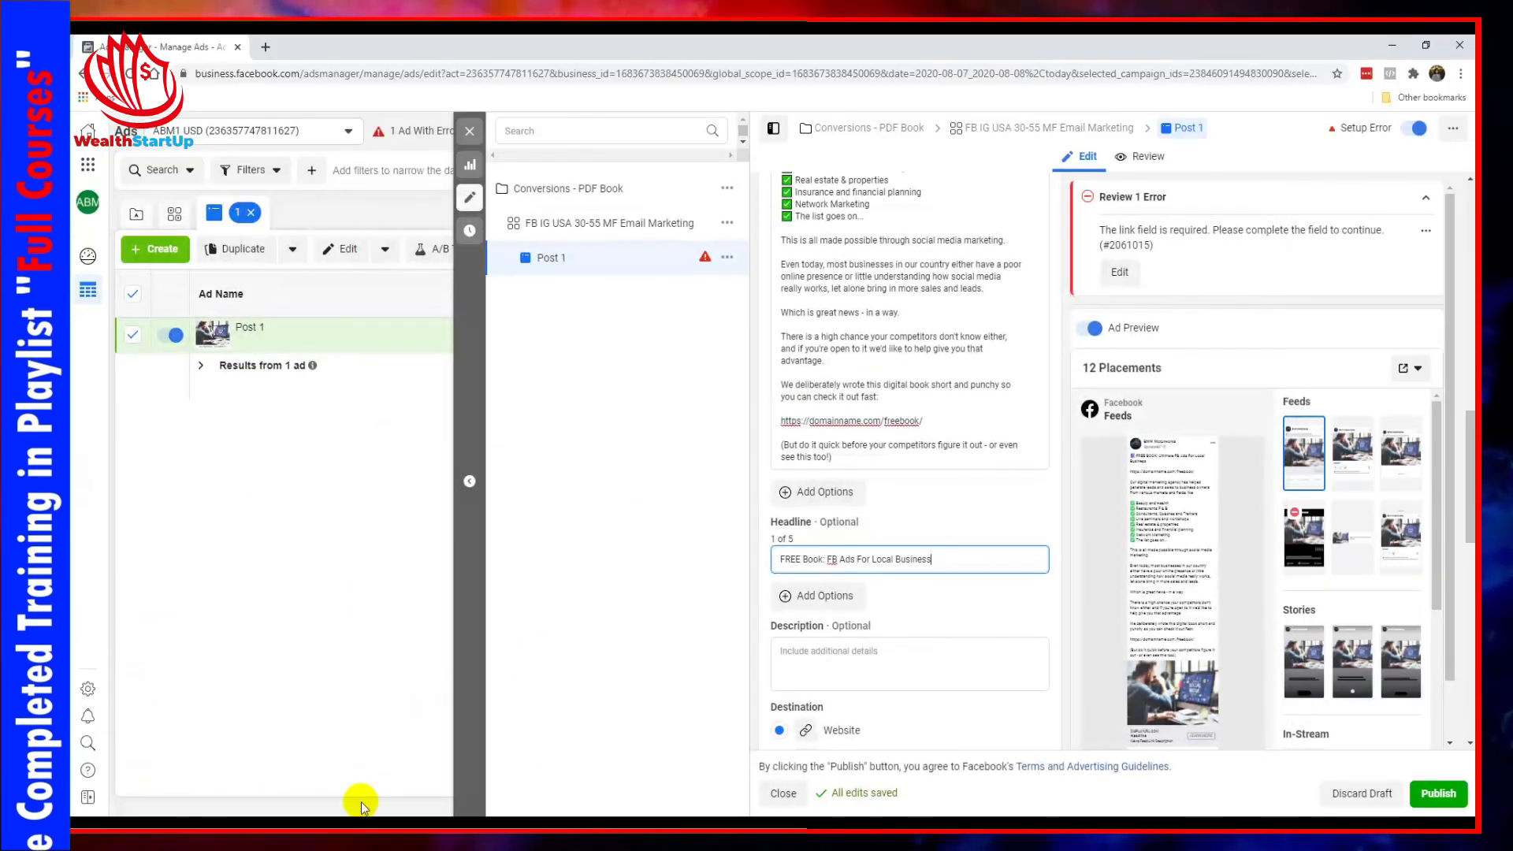
Copy "A business owner's guide to getting more sales & leads from social media." from Notepad into the ad's description
{"action": "left_click", "coordinate": [303, 833]}
{"action": "left_click_drag", "start_coordinate": [71, 545], "coordinate": [513, 541]}
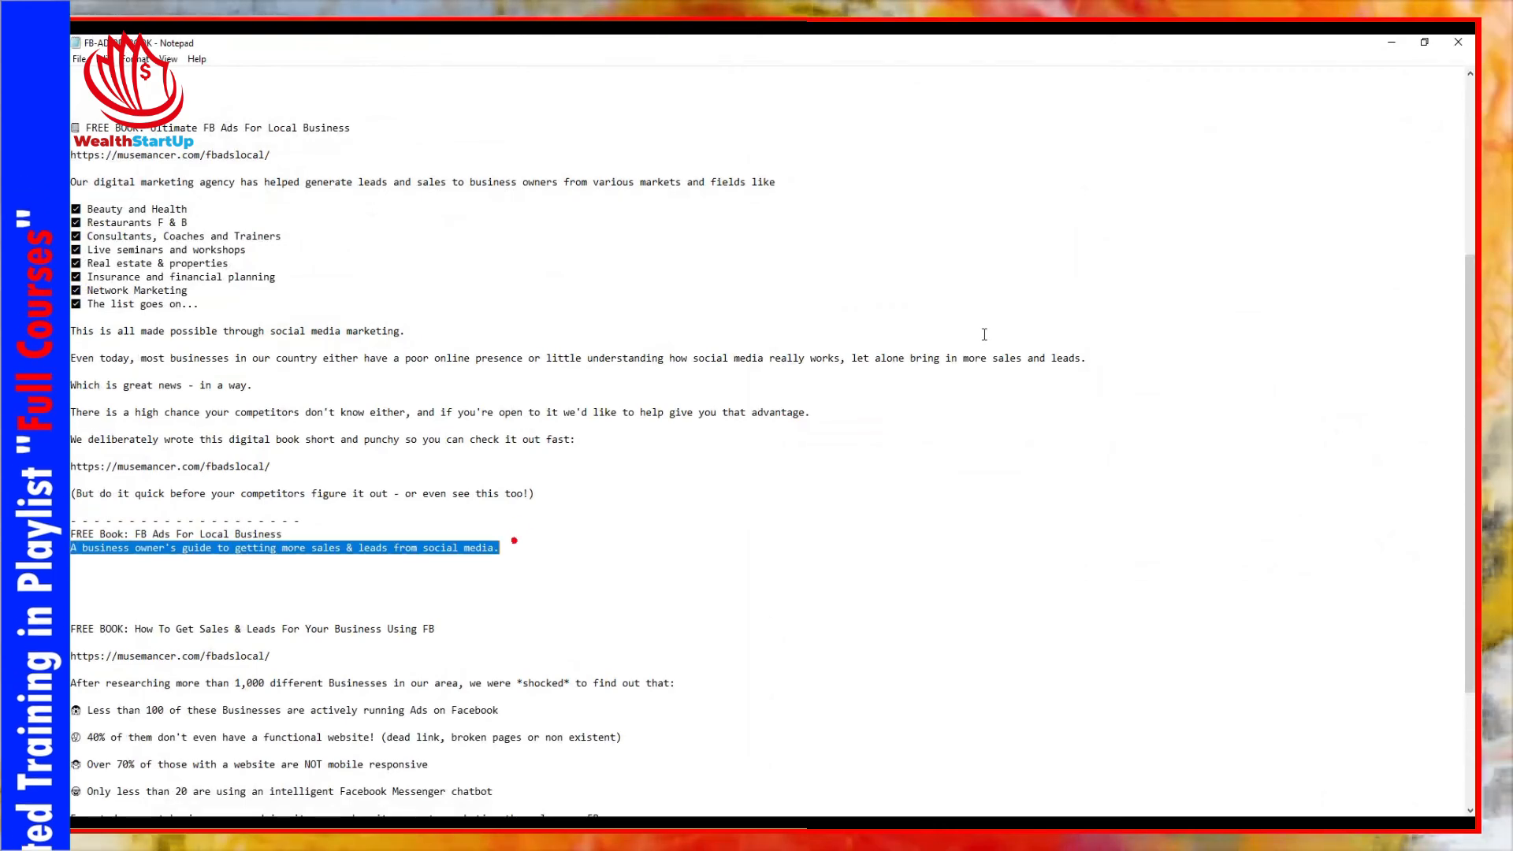
{"action": "left_click", "coordinate": [1391, 43]}
{"action": "left_click", "coordinate": [822, 651]}
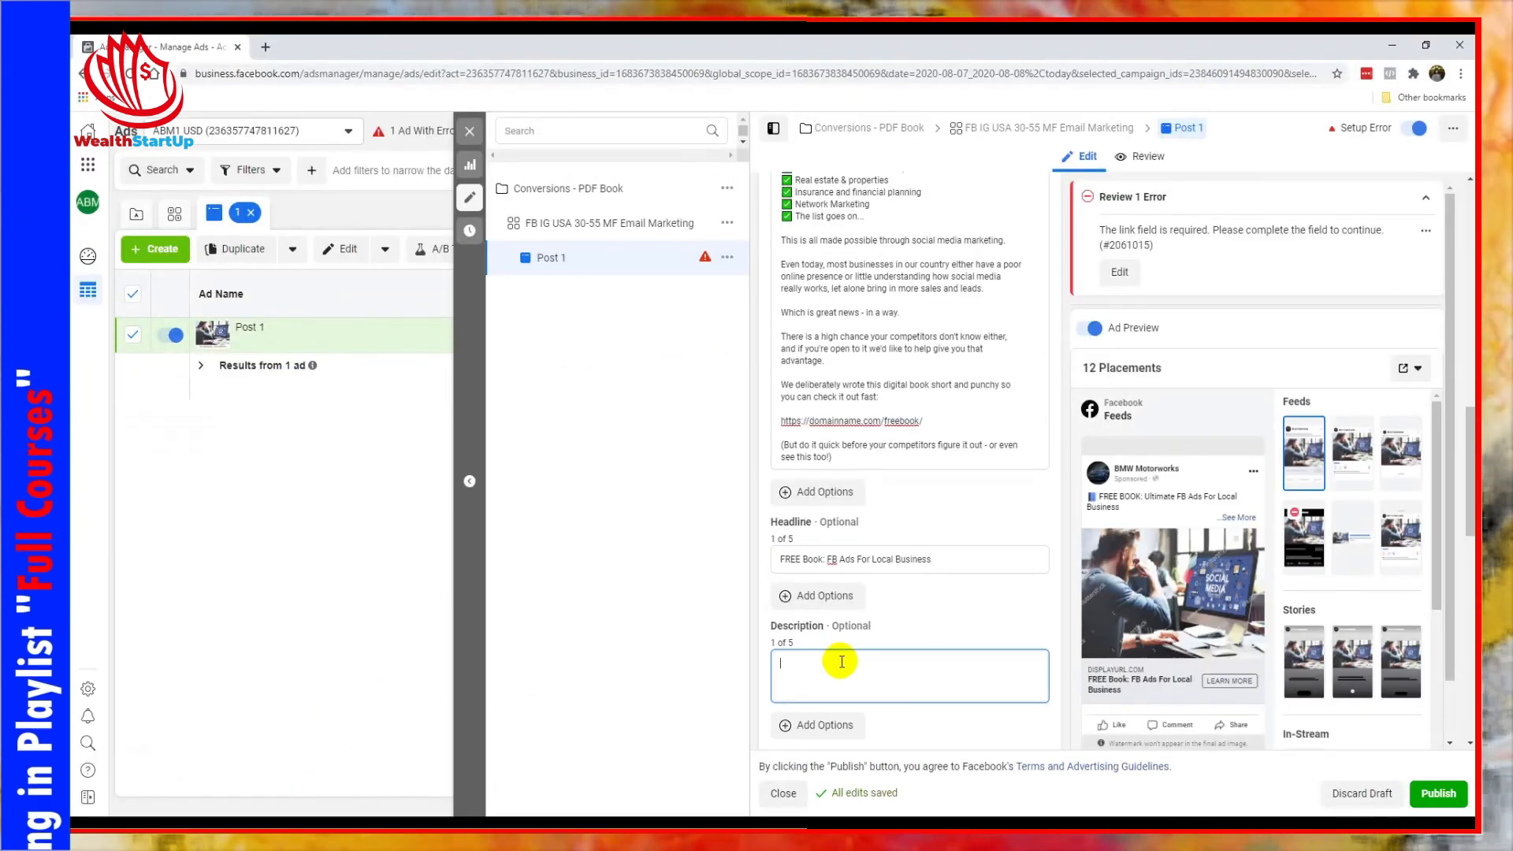
{"action": "right_click", "coordinate": [849, 669]}
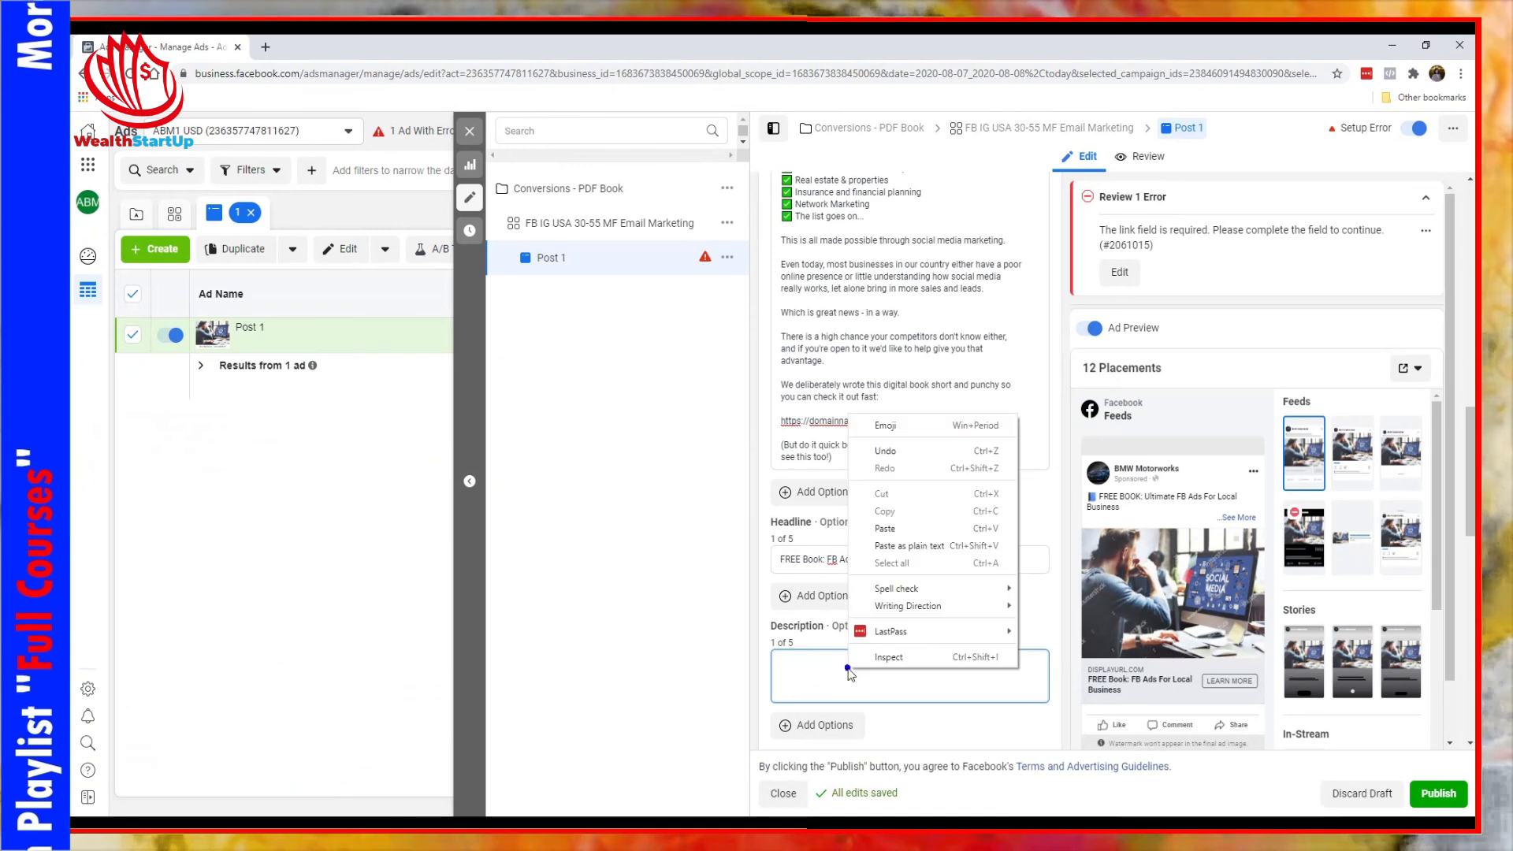
{"action": "left_click", "coordinate": [925, 563]}
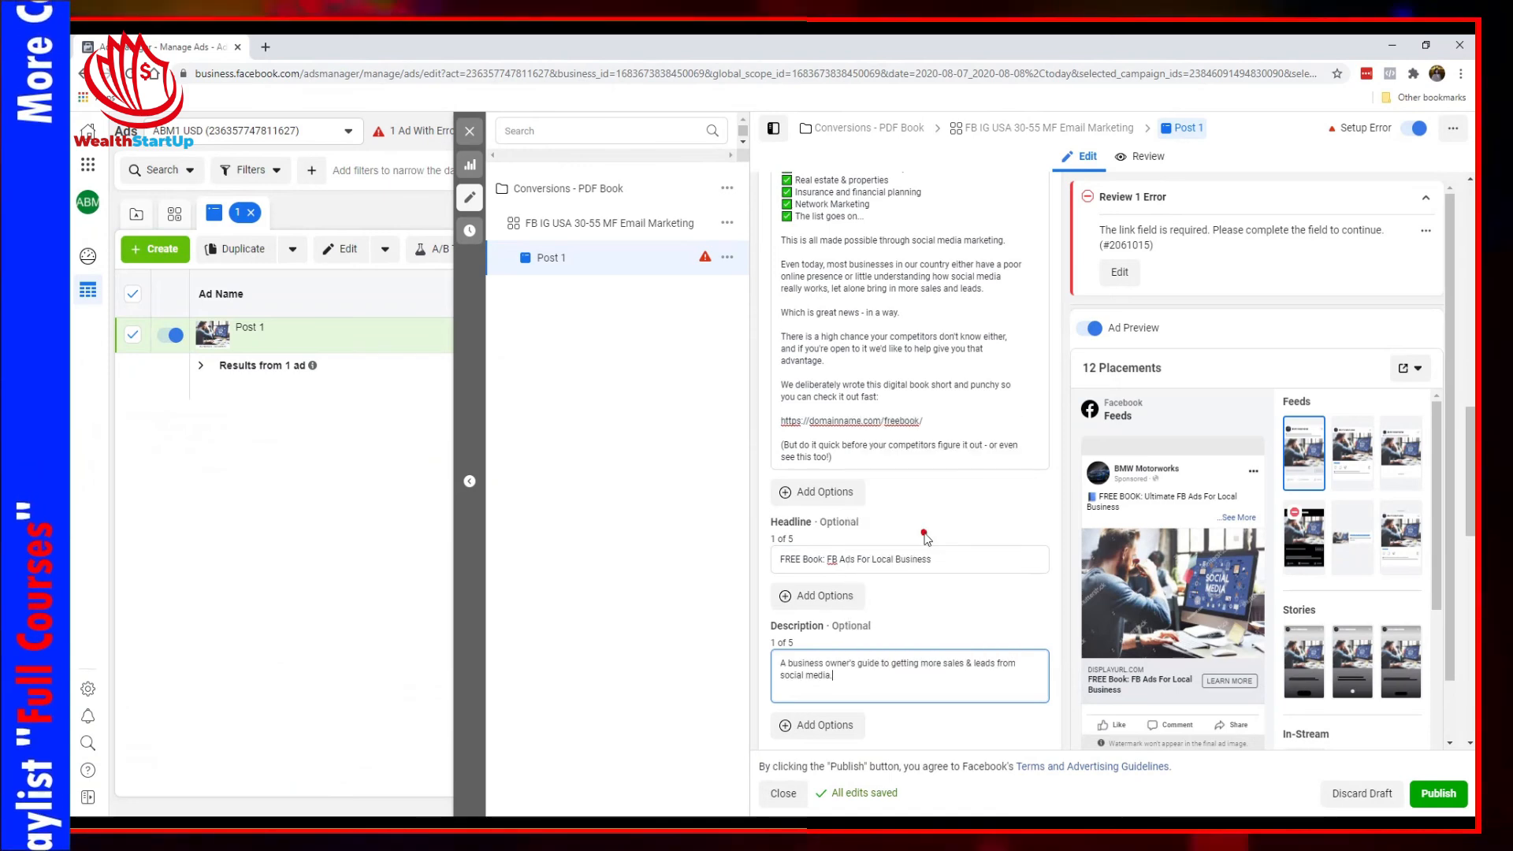
{"action": "left_click", "coordinate": [895, 636]}
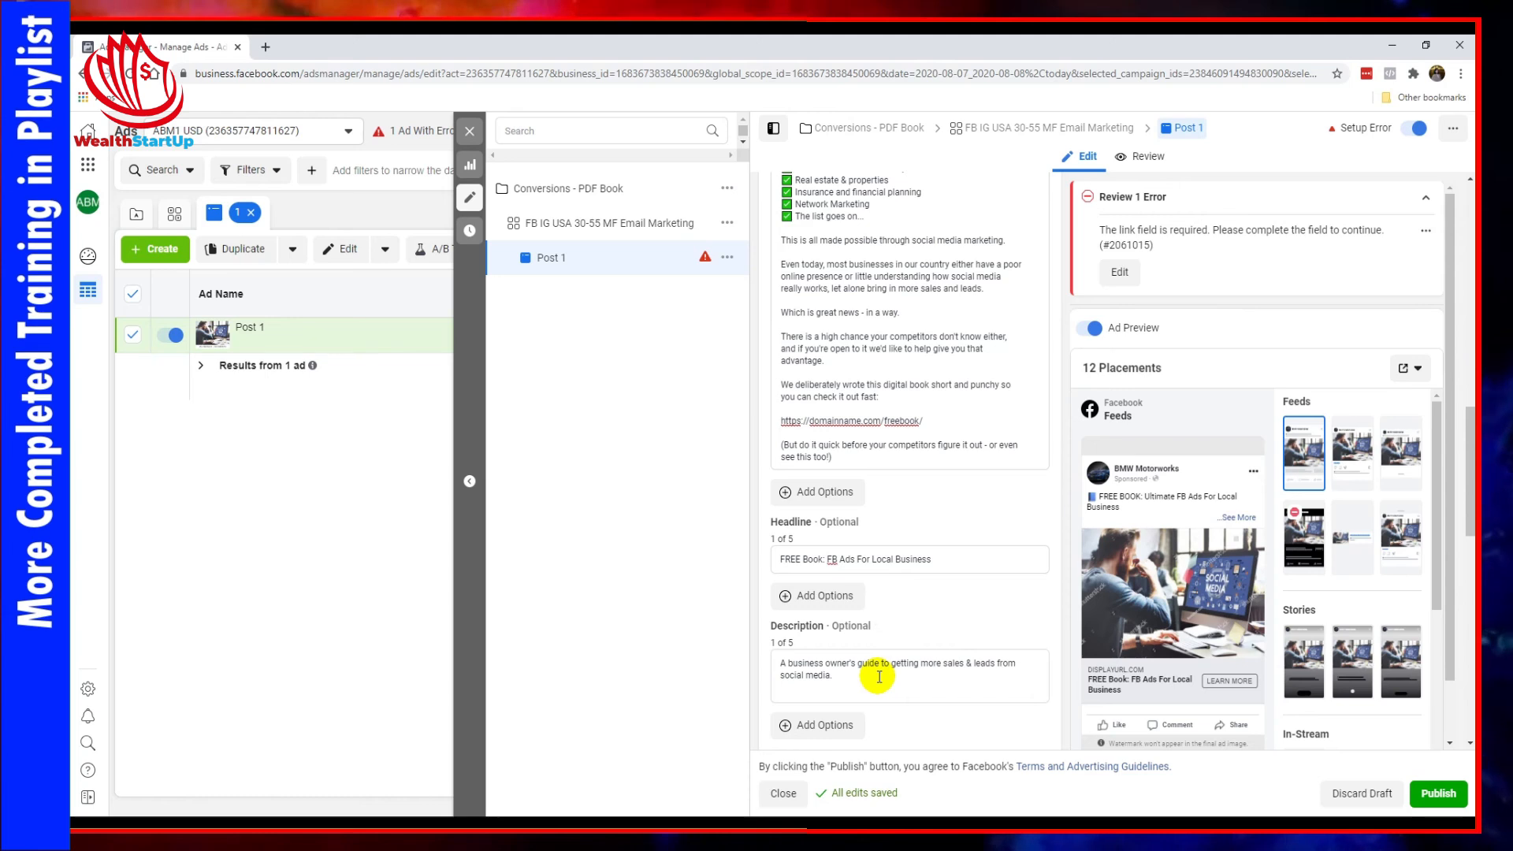
{"action": "scroll", "coordinate": [881, 681], "scroll_direction": "down", "scroll_amount": 1}
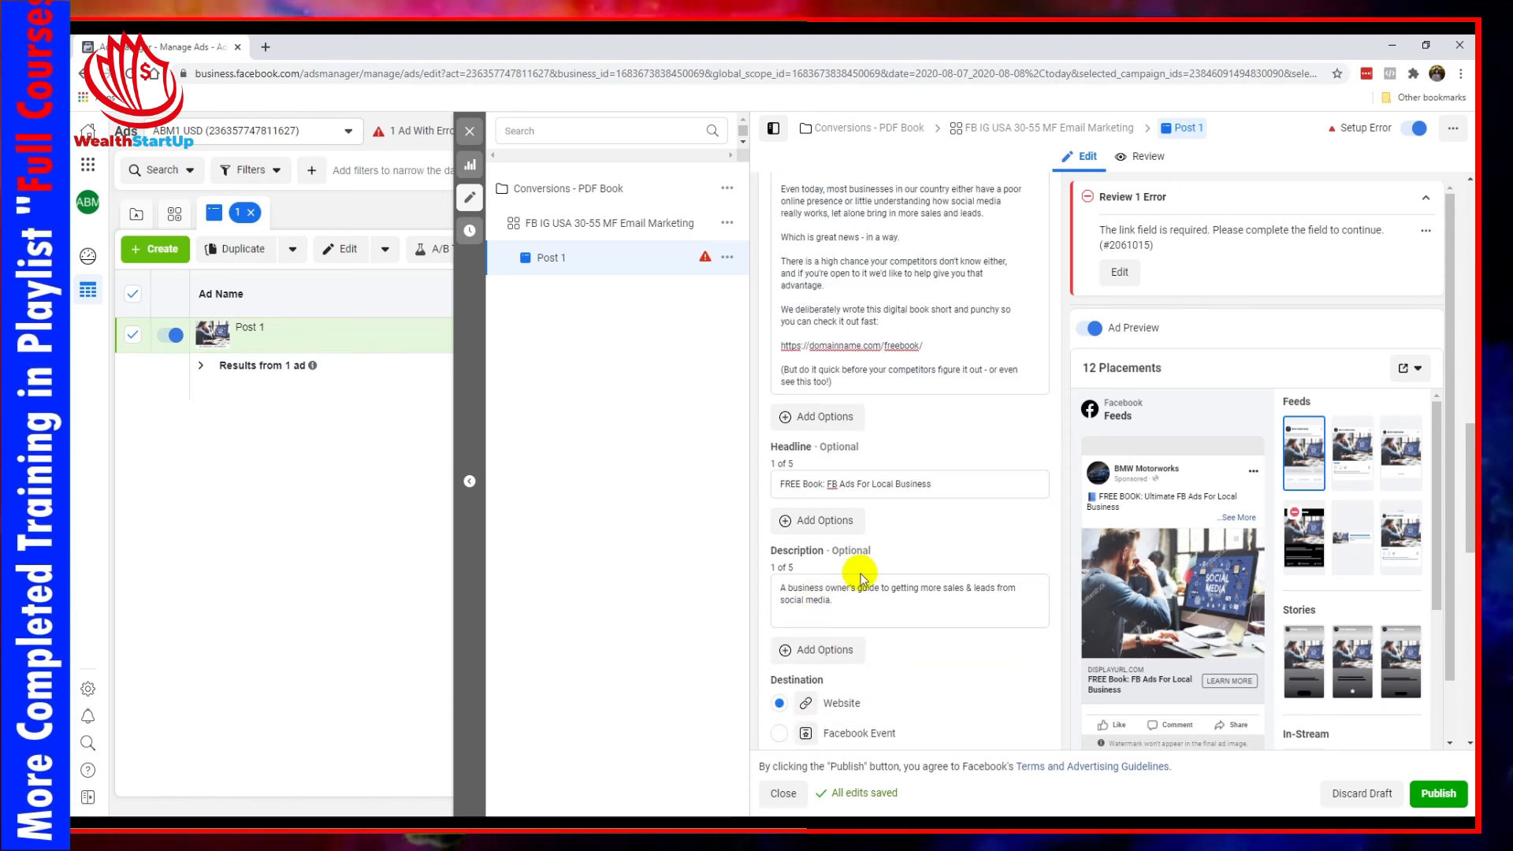
{"action": "triple_click", "coordinate": [935, 348]}
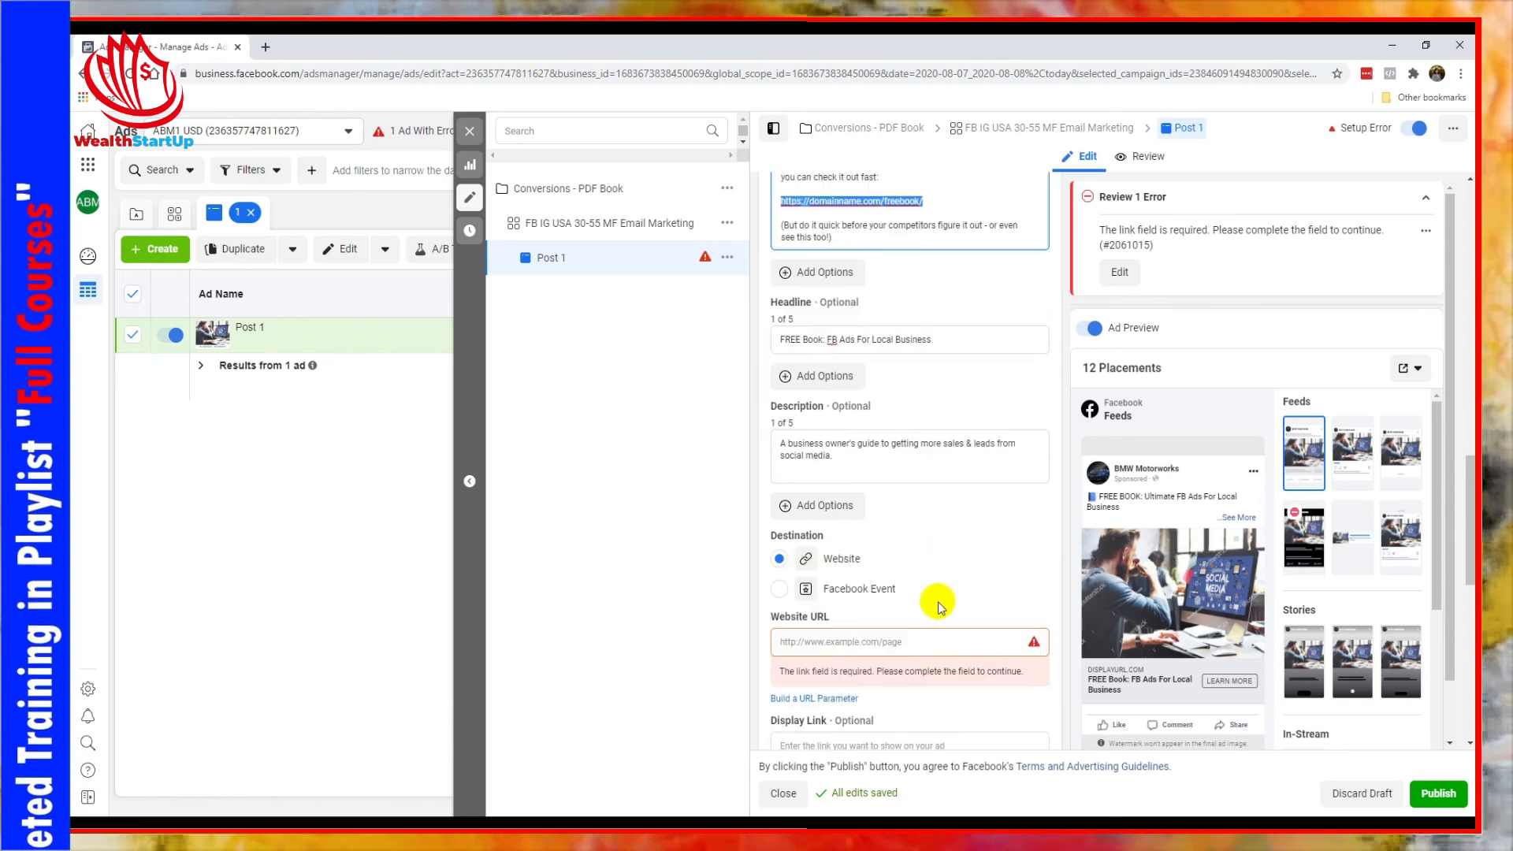
{"action": "scroll", "coordinate": [939, 603], "scroll_direction": "down", "scroll_amount": 3}
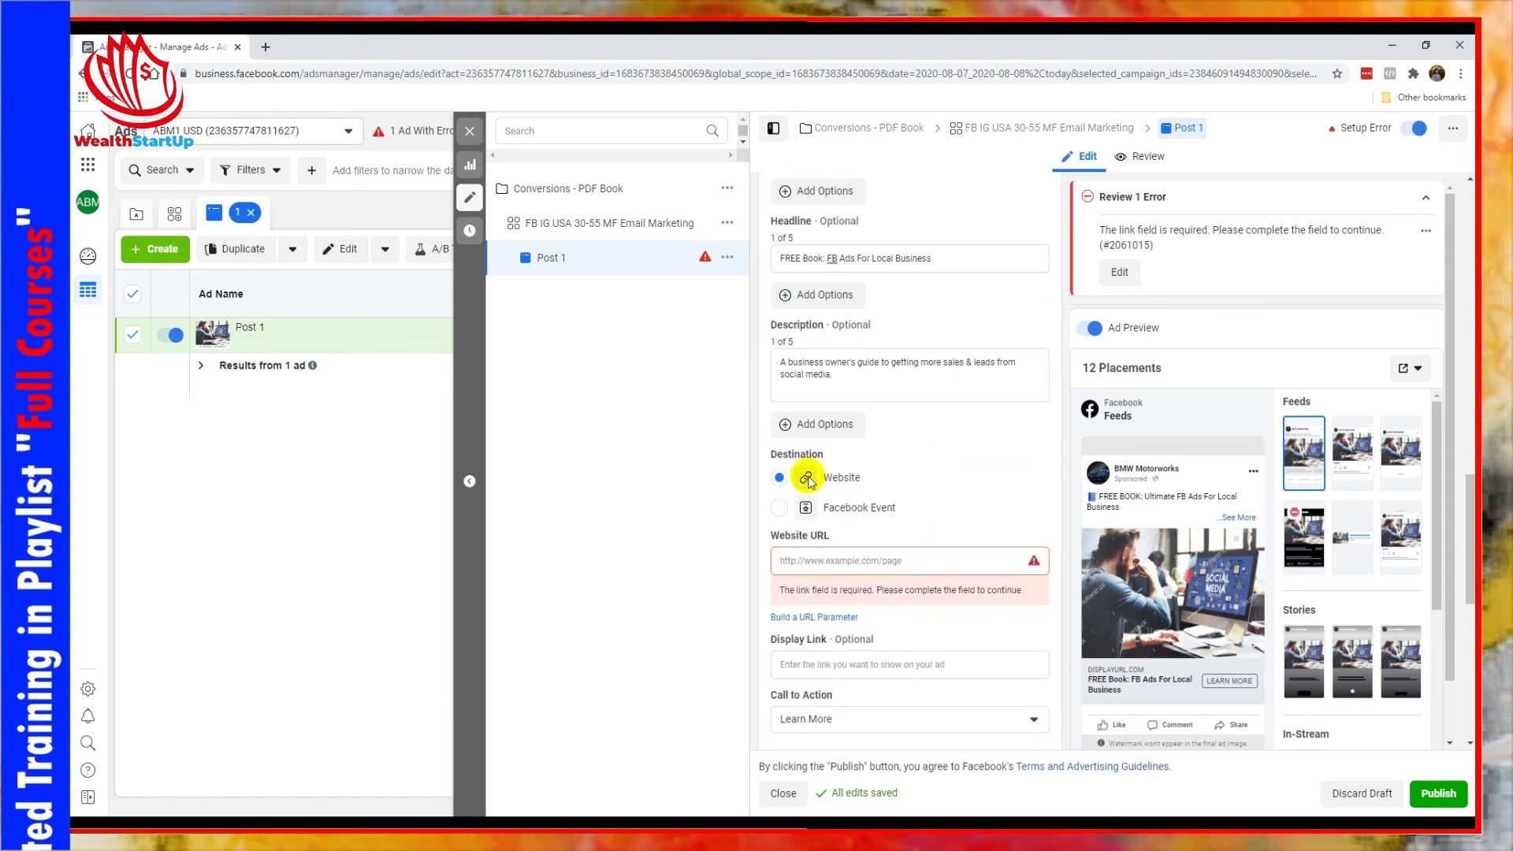
{"action": "left_click", "coordinate": [831, 564]}
{"action": "key", "text": "ctrl+v"}
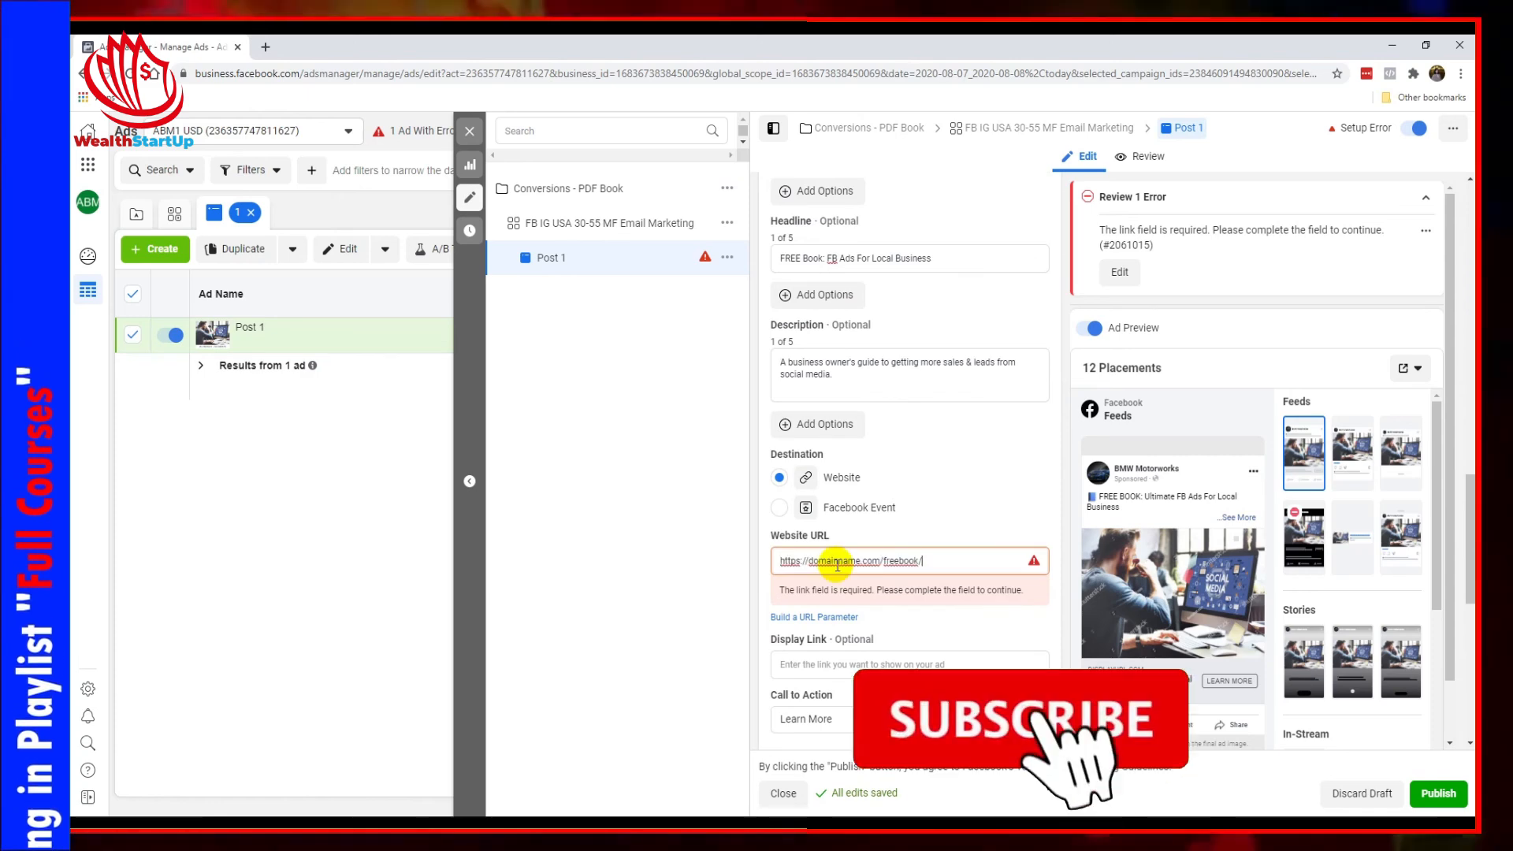
{"action": "left_click", "coordinate": [903, 623]}
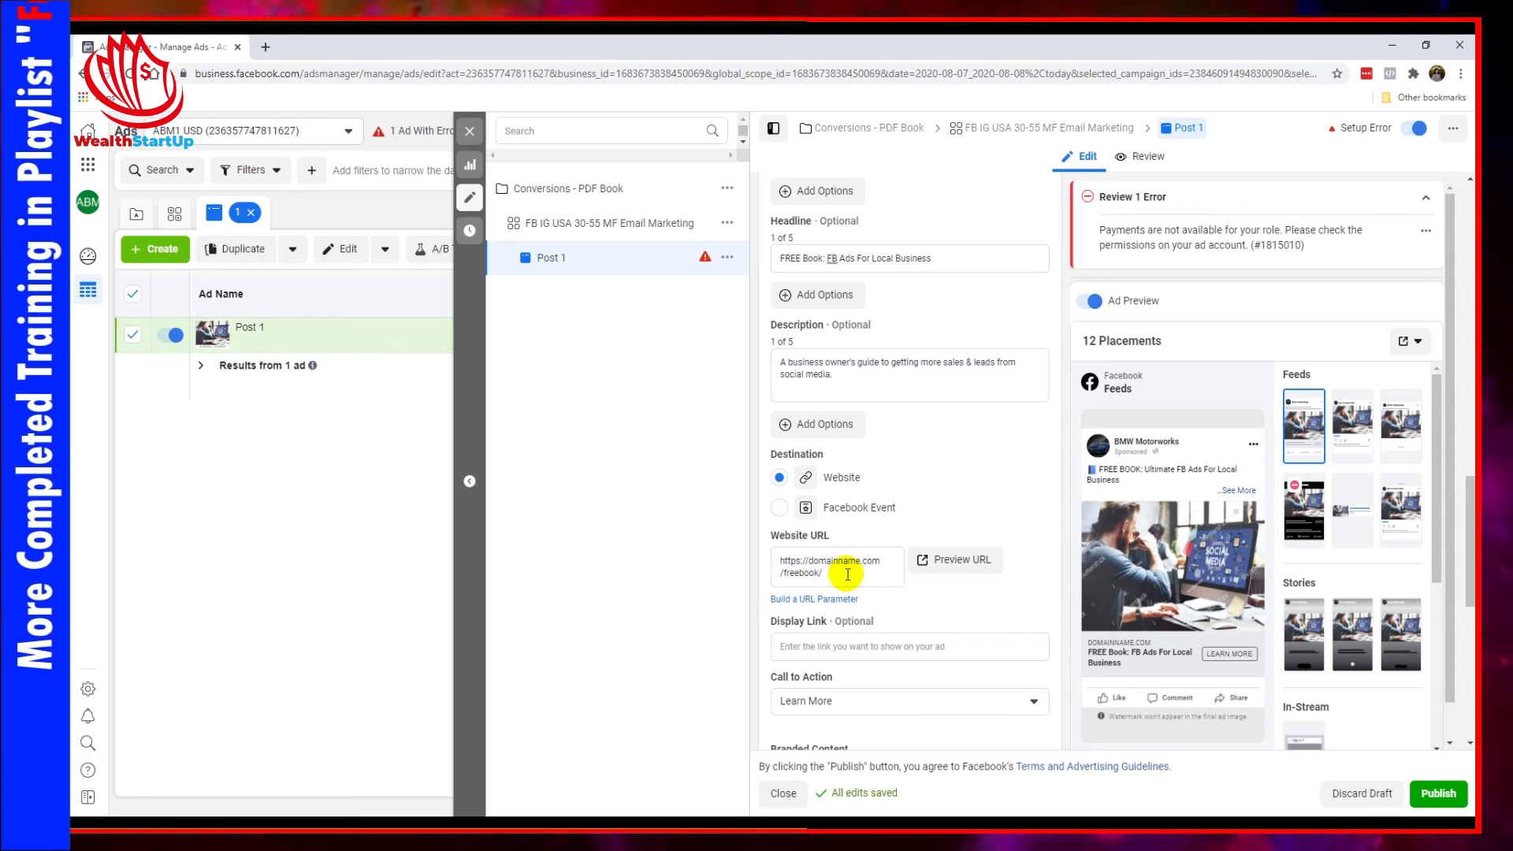
{"action": "left_click", "coordinate": [887, 646]}
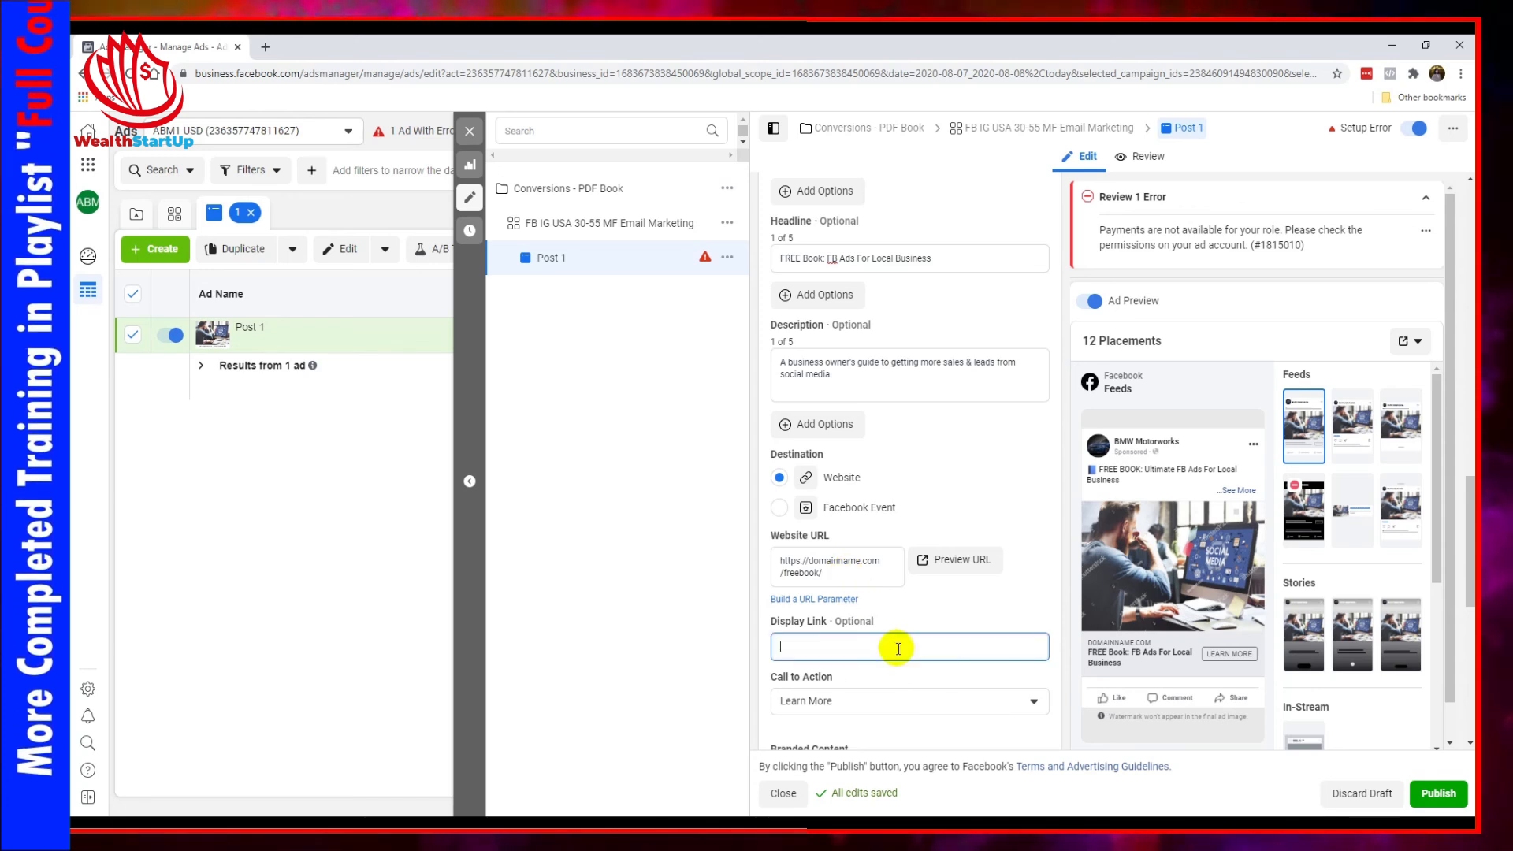
{"action": "key", "text": "ctrl+v"}
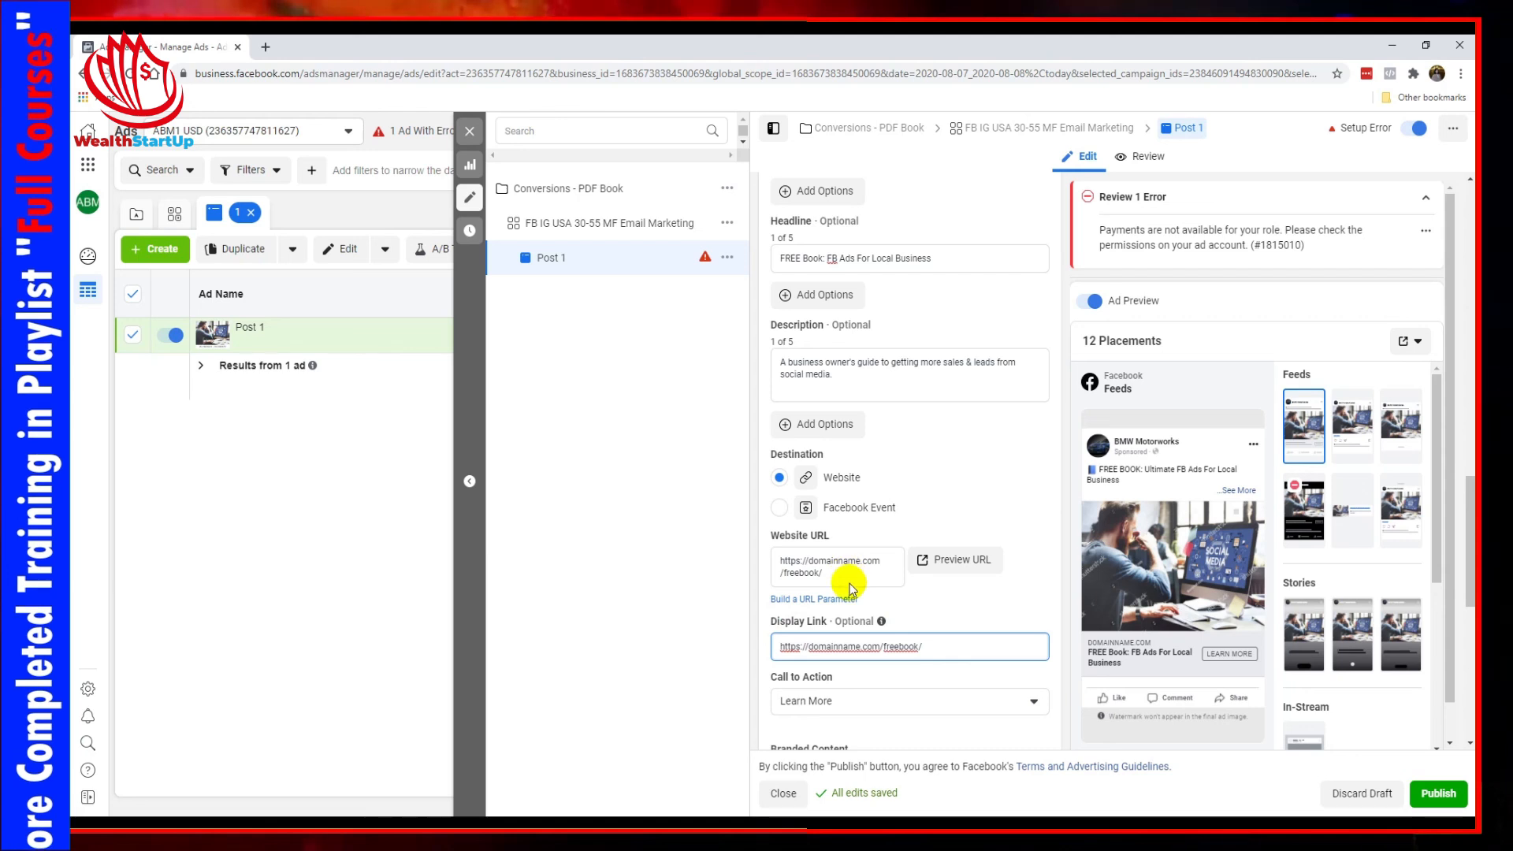
{"action": "left_click", "coordinate": [810, 644]}
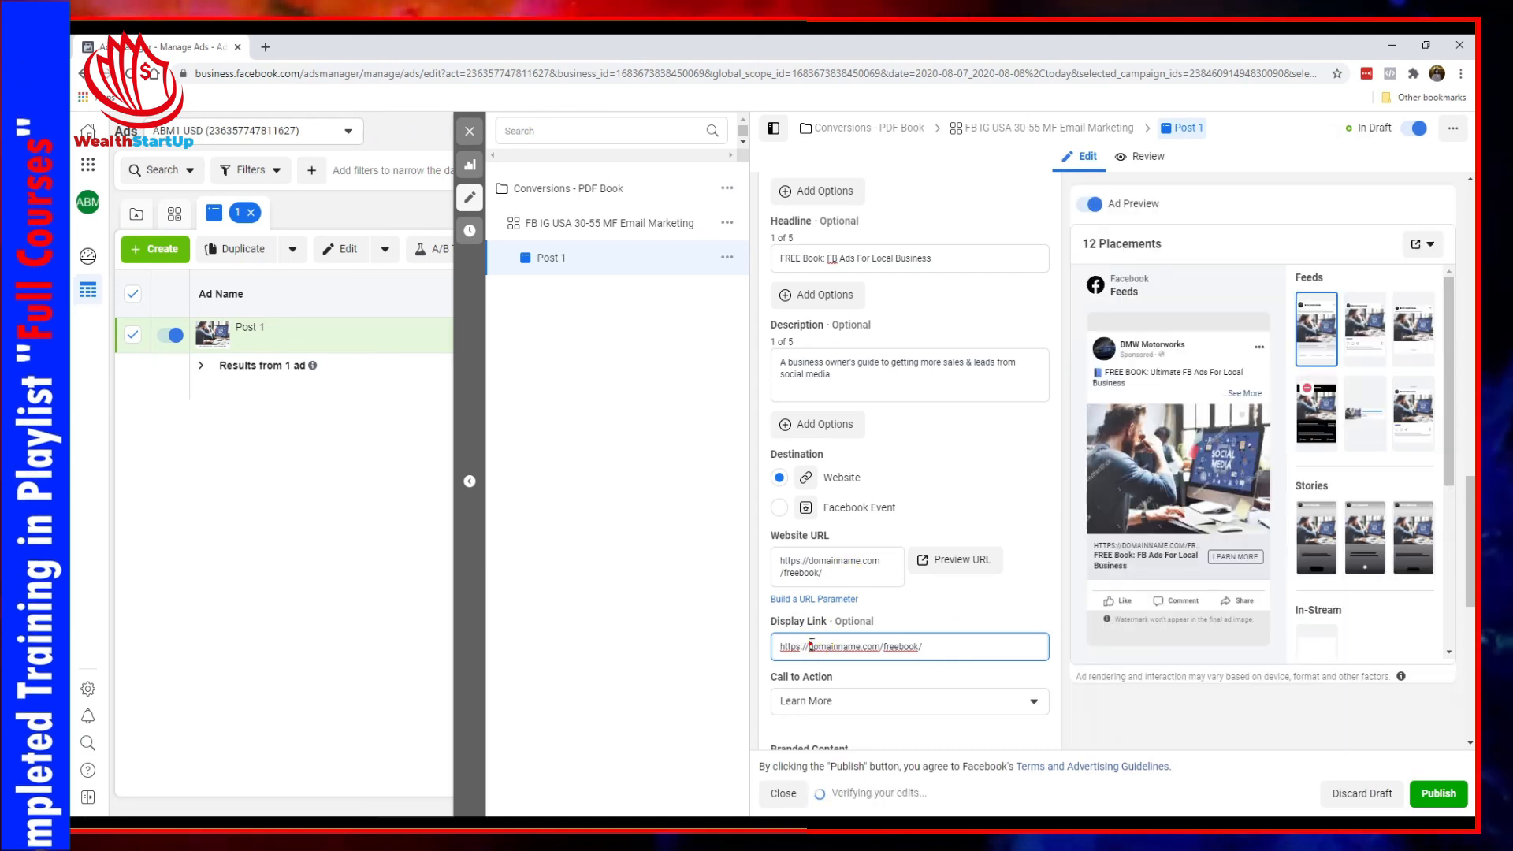
{"action": "left_click", "coordinate": [806, 646]}
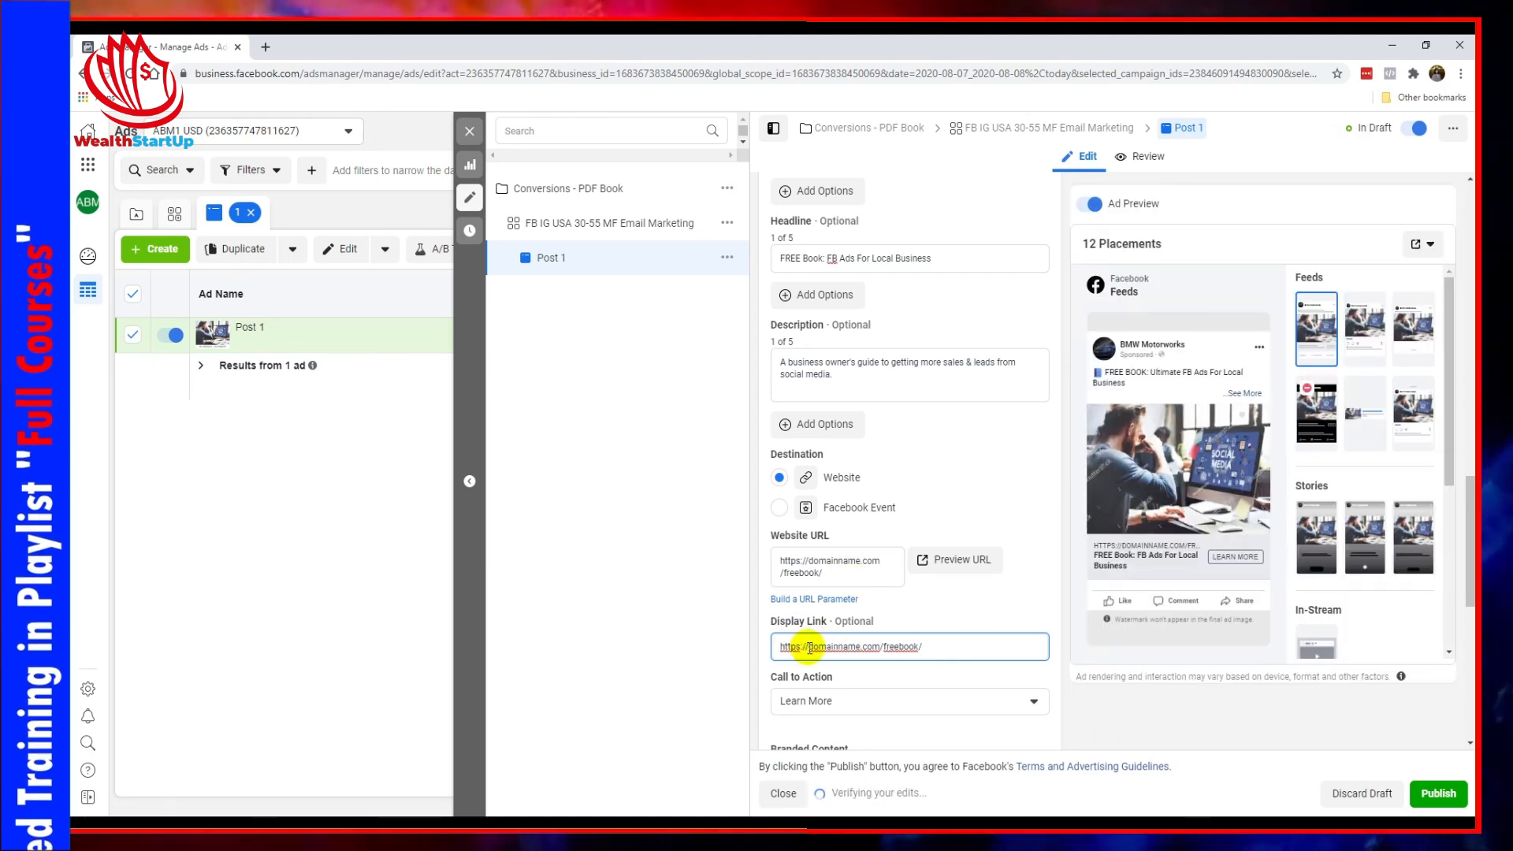
{"action": "key", "text": "BackSpace"}
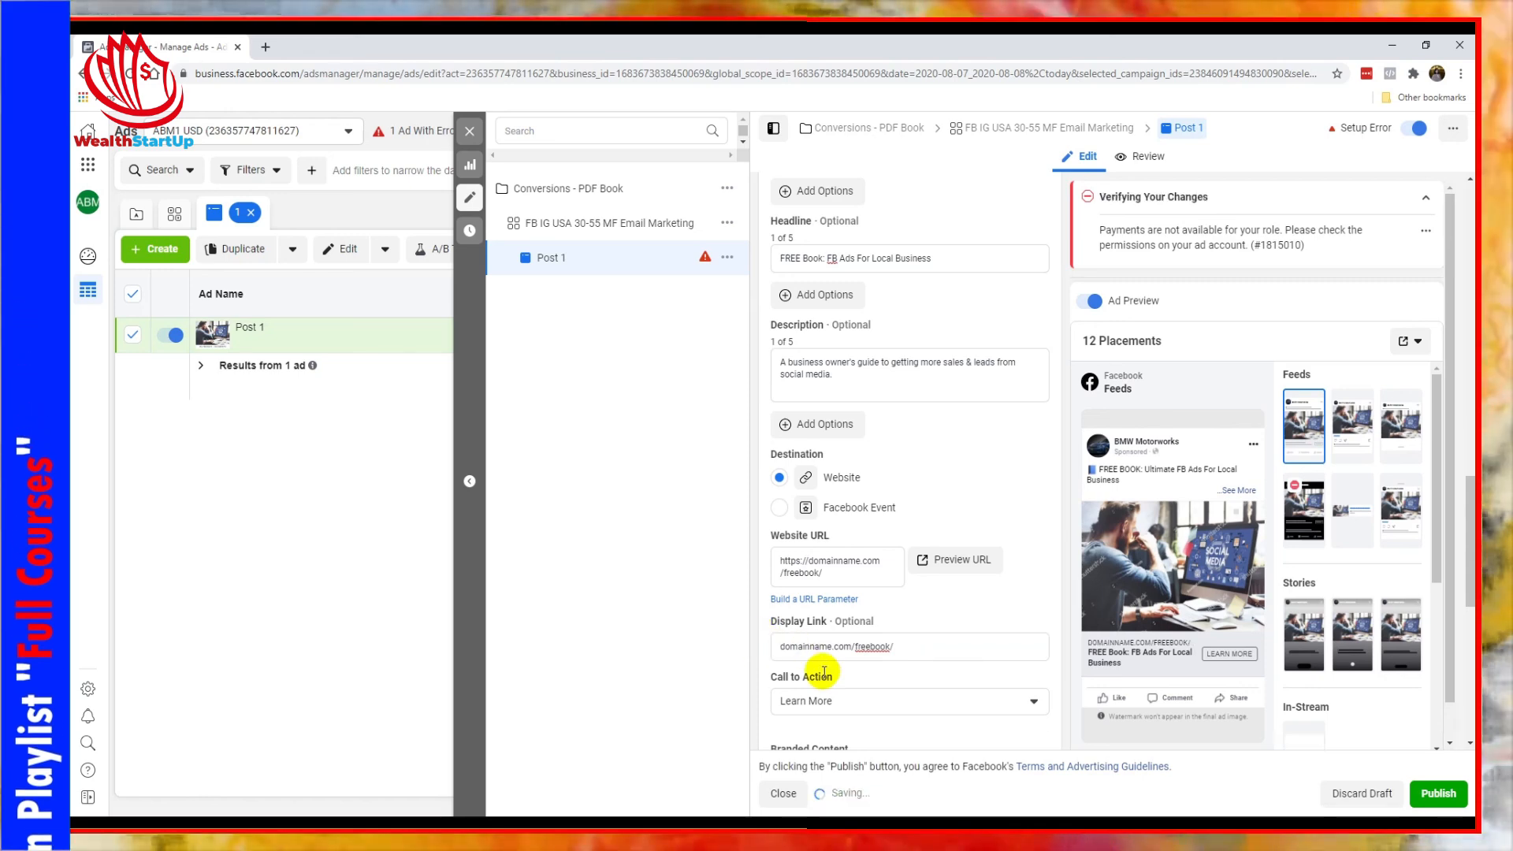
{"action": "scroll", "coordinate": [810, 631], "scroll_direction": "down", "scroll_amount": 3}
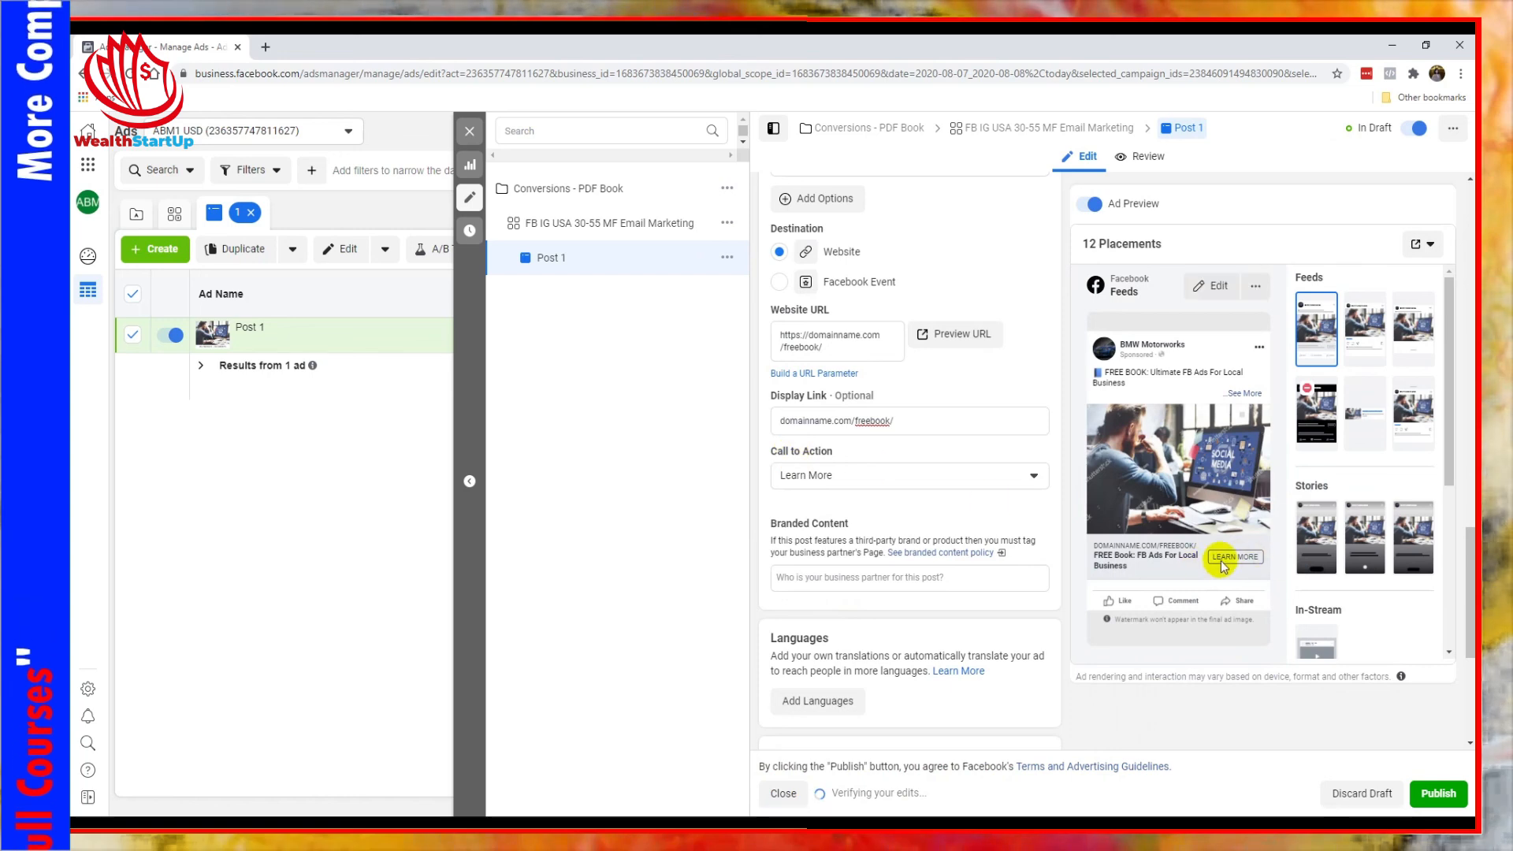
Look through the ad's call-to-action options and keep Learn More selected
{"action": "left_click", "coordinate": [890, 475]}
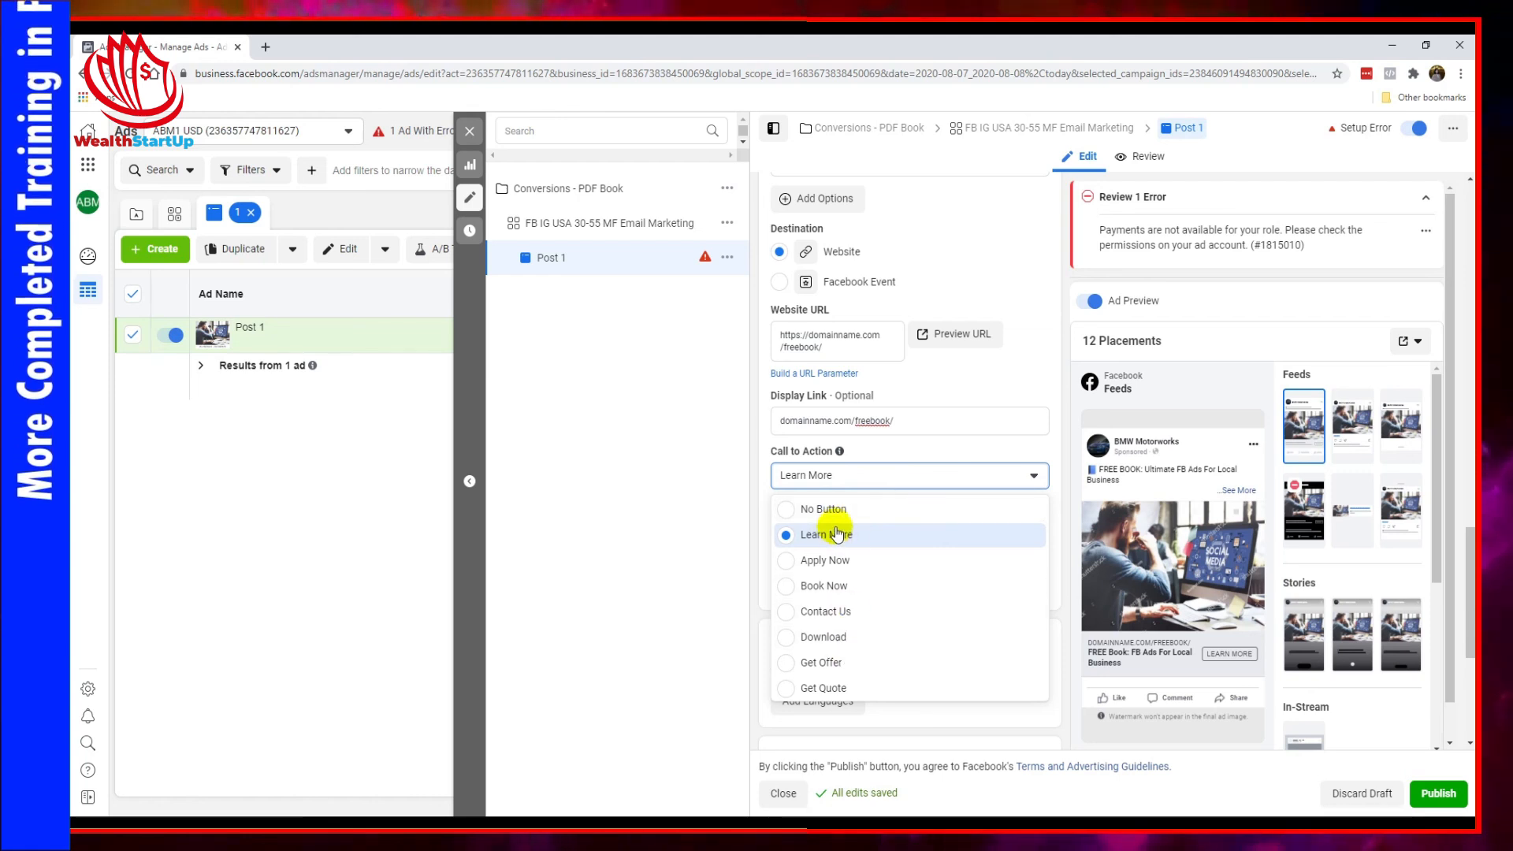
{"action": "left_click", "coordinate": [772, 475]}
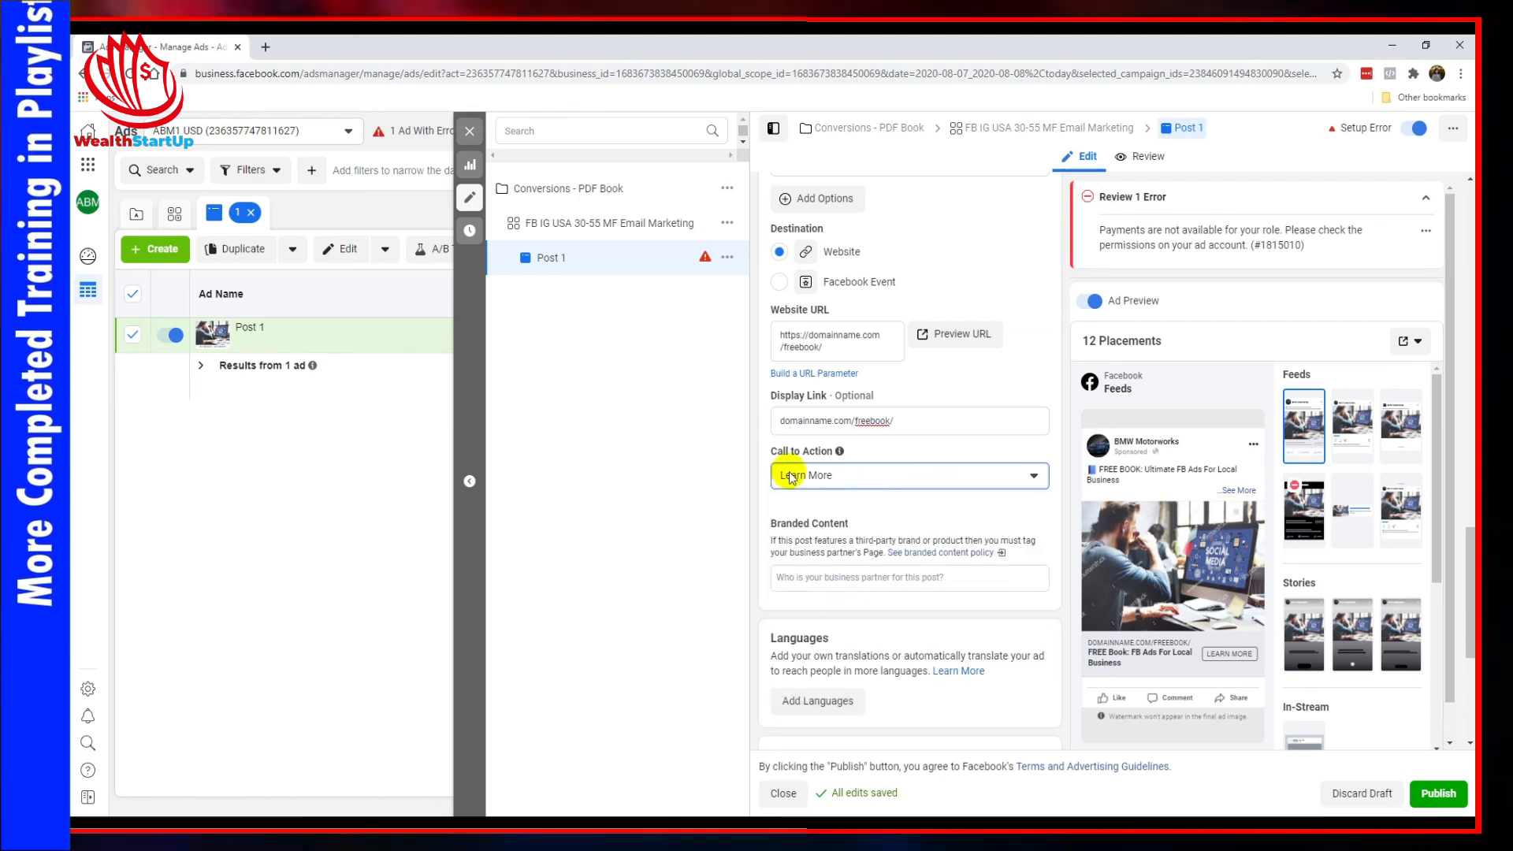
{"action": "mouse_move", "coordinate": [837, 455]}
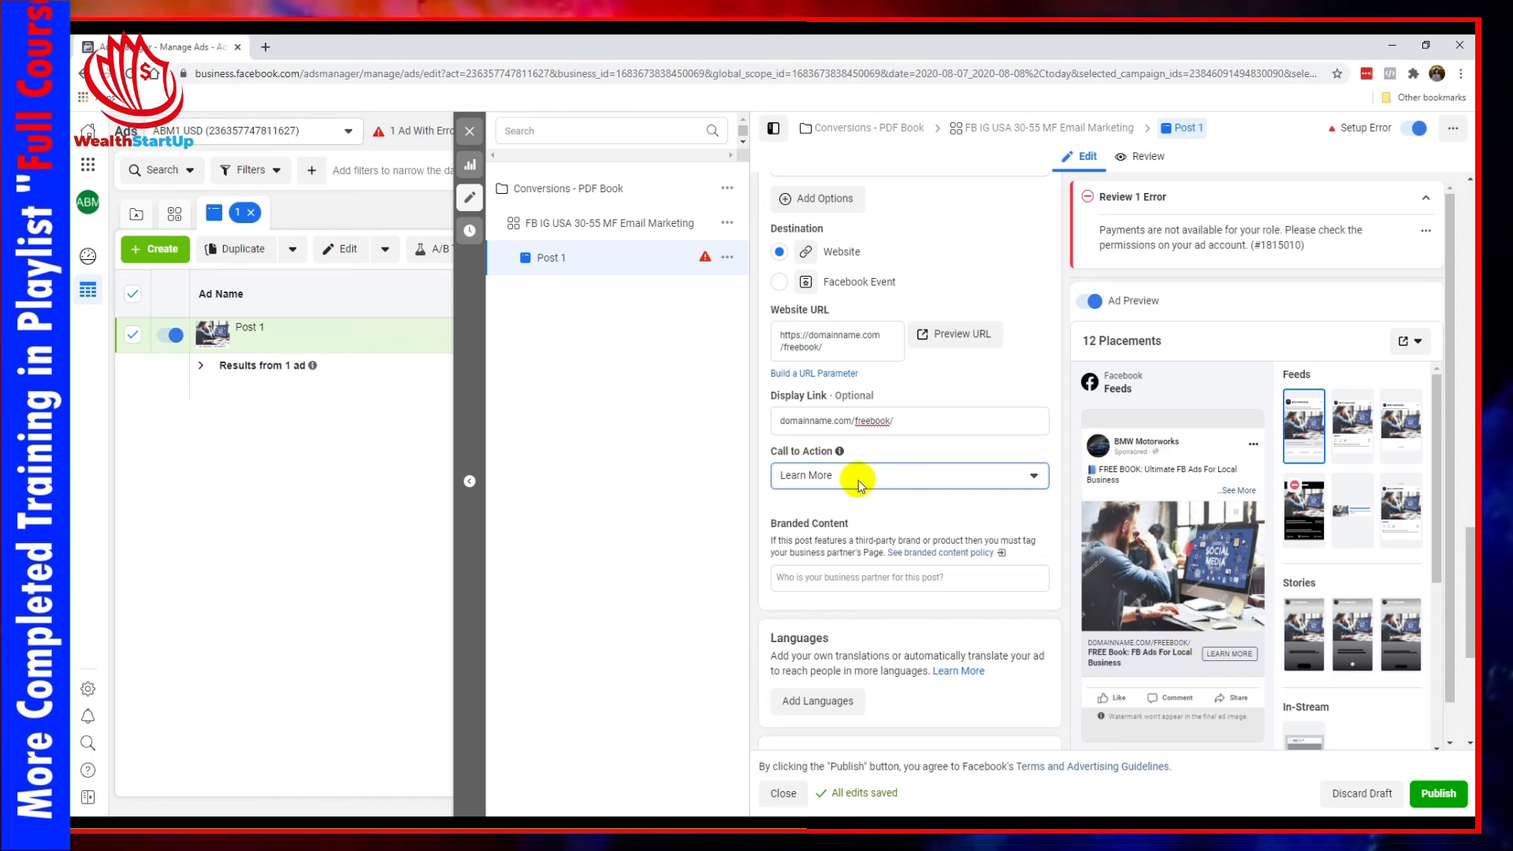
Check the ad's tracking settings and review its setup error, leaving the error details collapsed
{"action": "scroll", "coordinate": [922, 568], "scroll_direction": "down", "scroll_amount": 5}
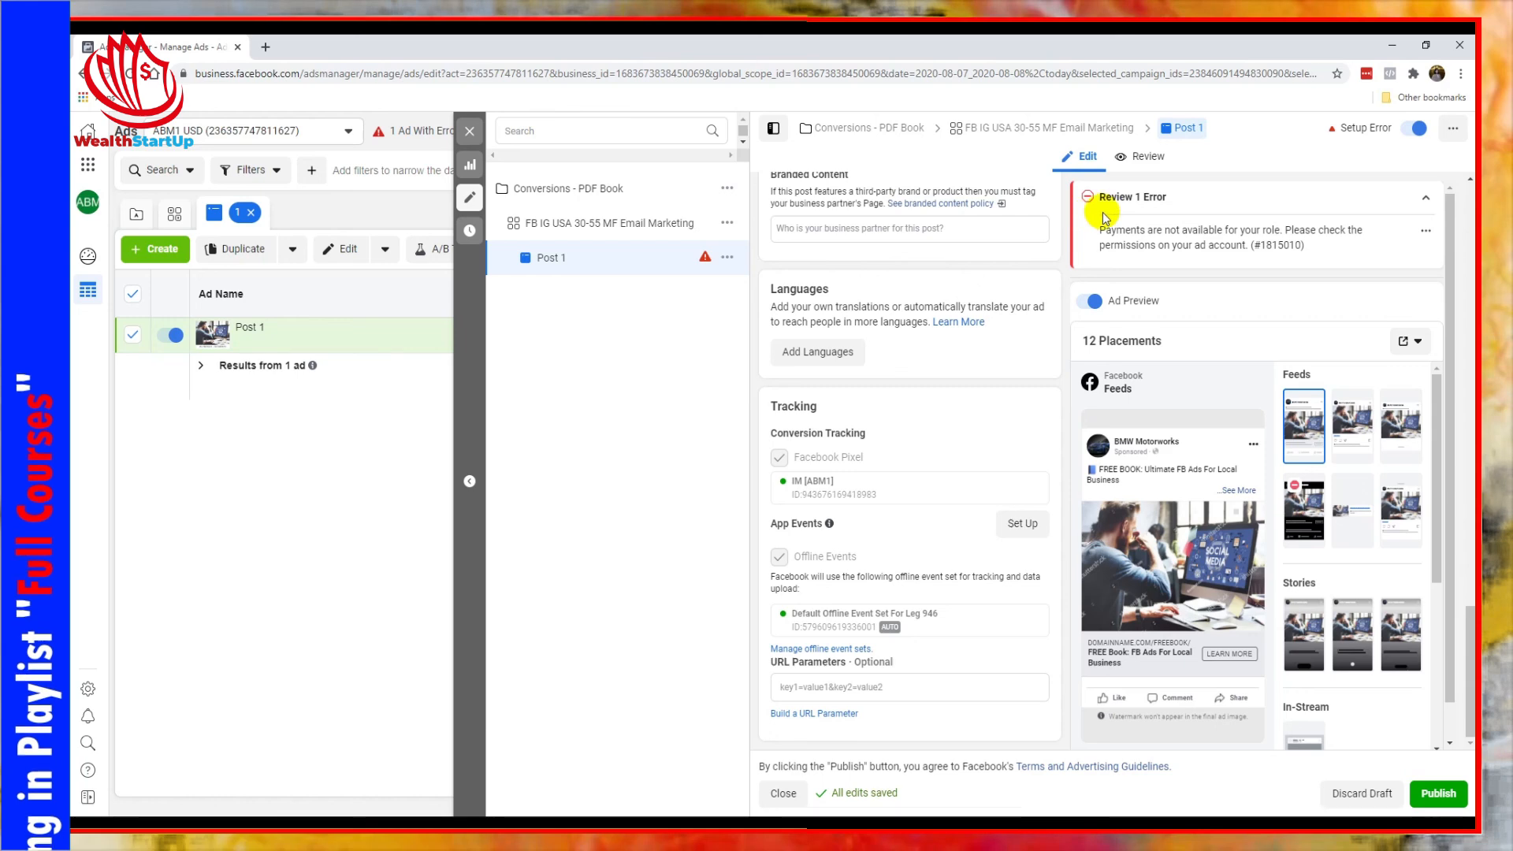
{"action": "left_click", "coordinate": [1426, 197]}
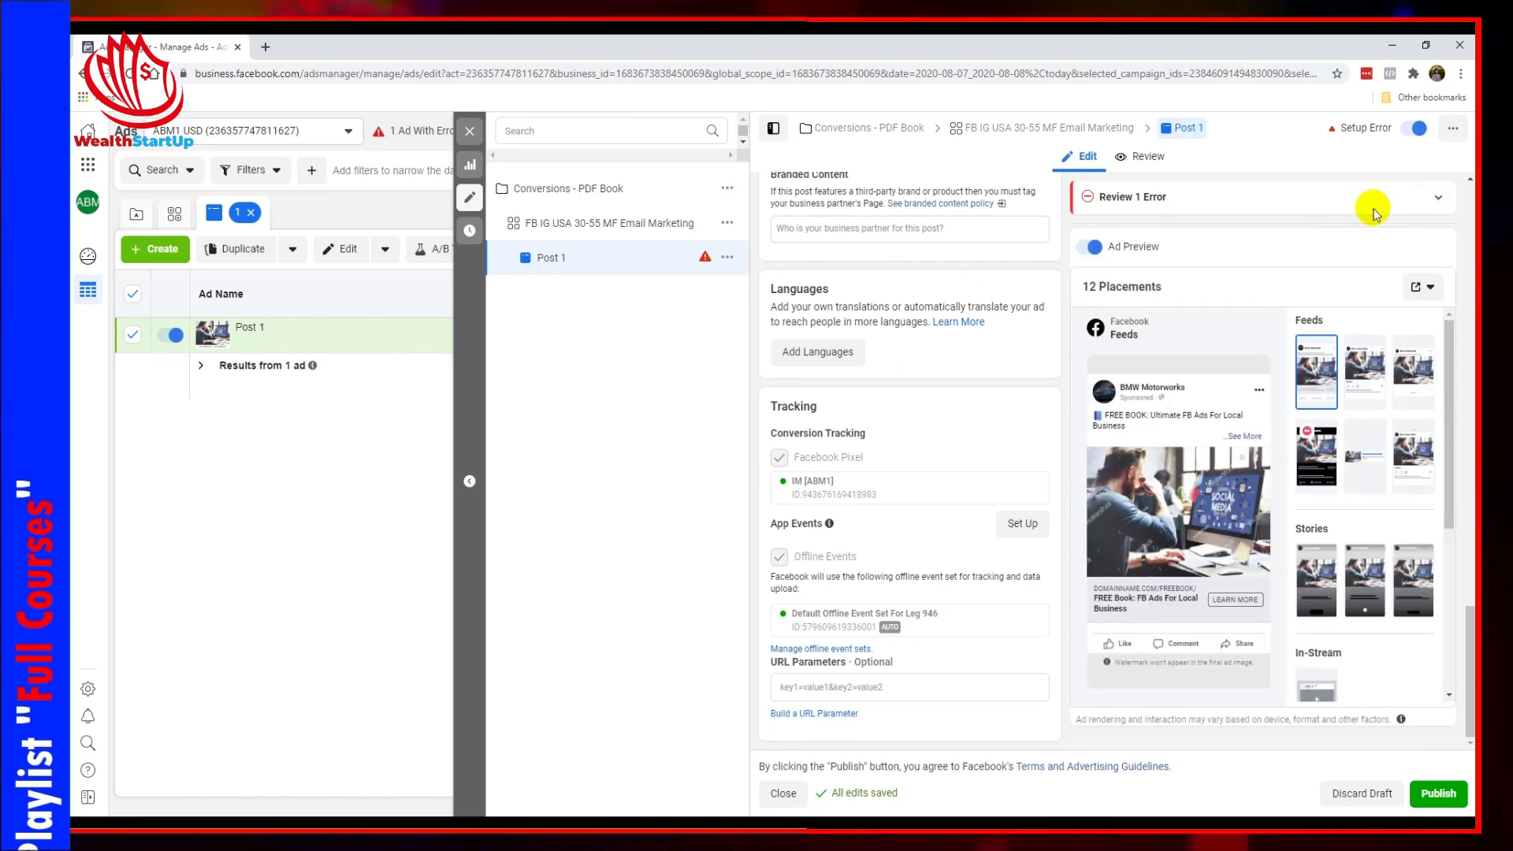
{"action": "left_click", "coordinate": [1423, 201]}
{"action": "left_click", "coordinate": [1425, 198]}
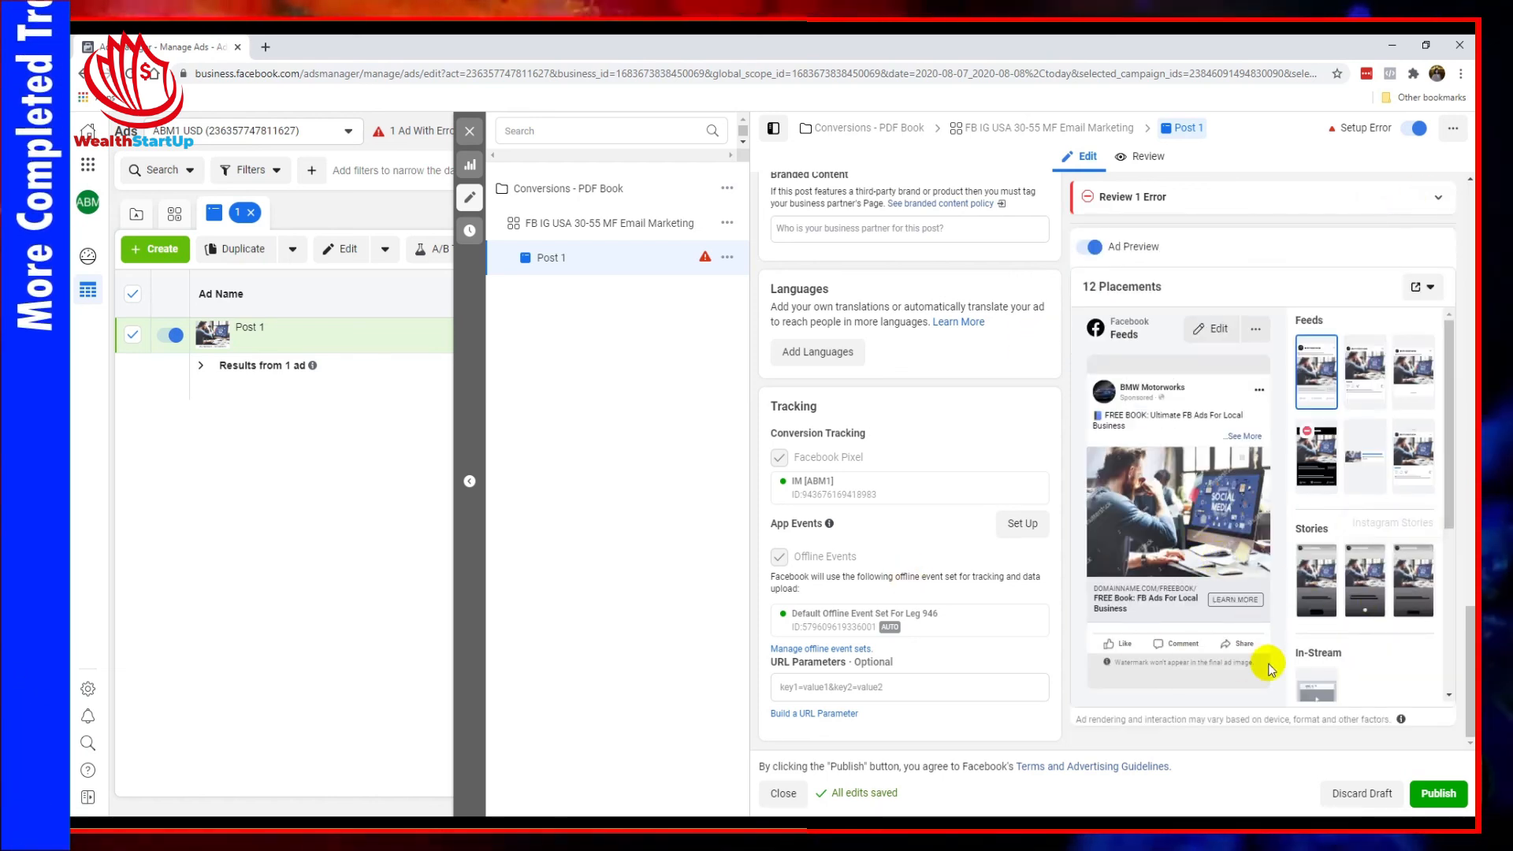
Try to publish the ad Post 1, and close the editor while keeping the ad as an unpublished draft
{"action": "left_click", "coordinate": [1433, 794]}
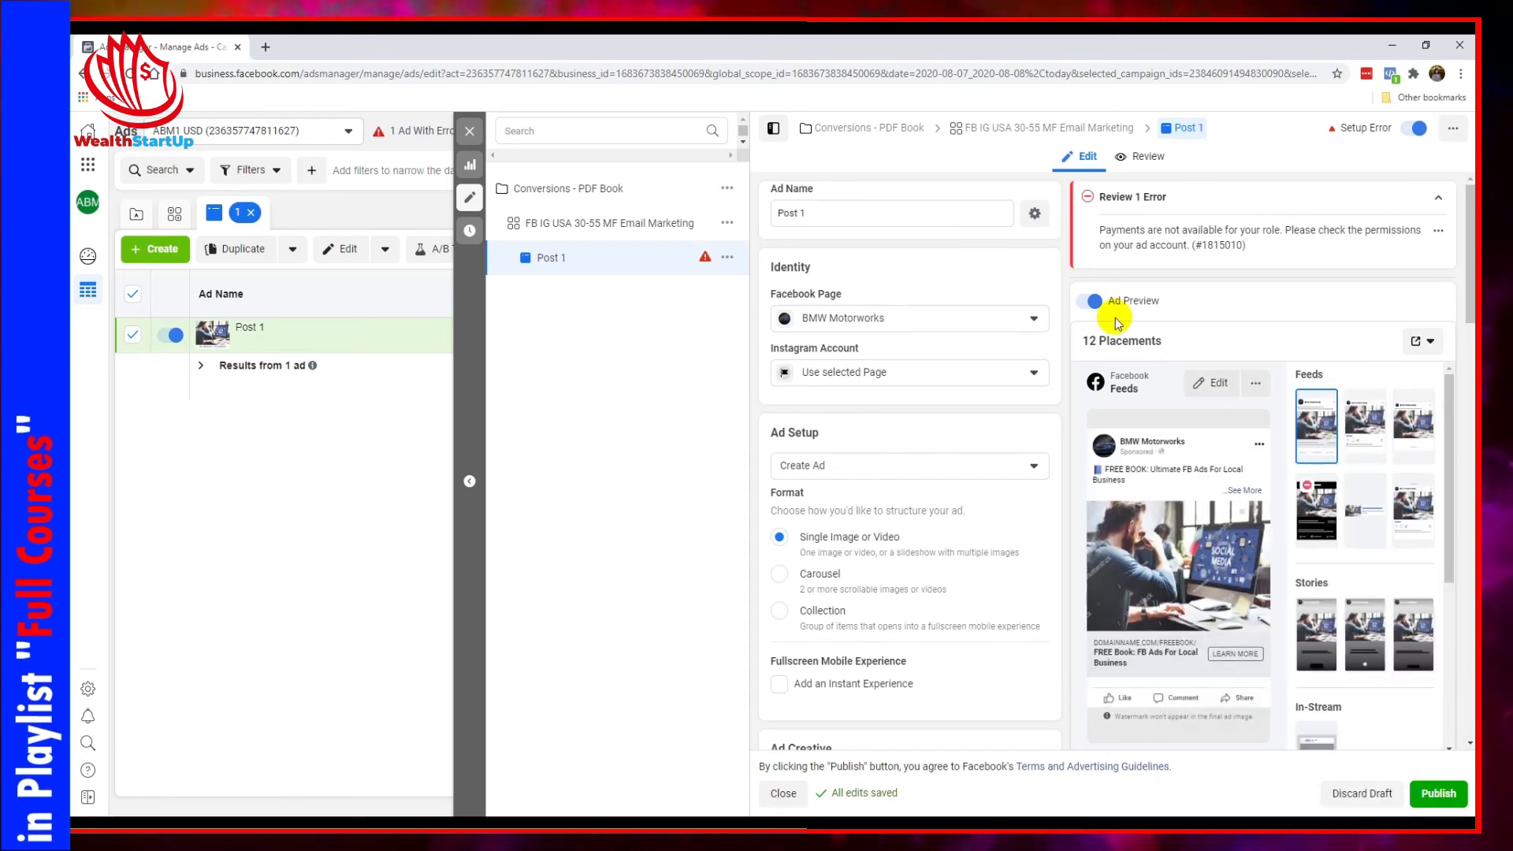
{"action": "left_click", "coordinate": [470, 139]}
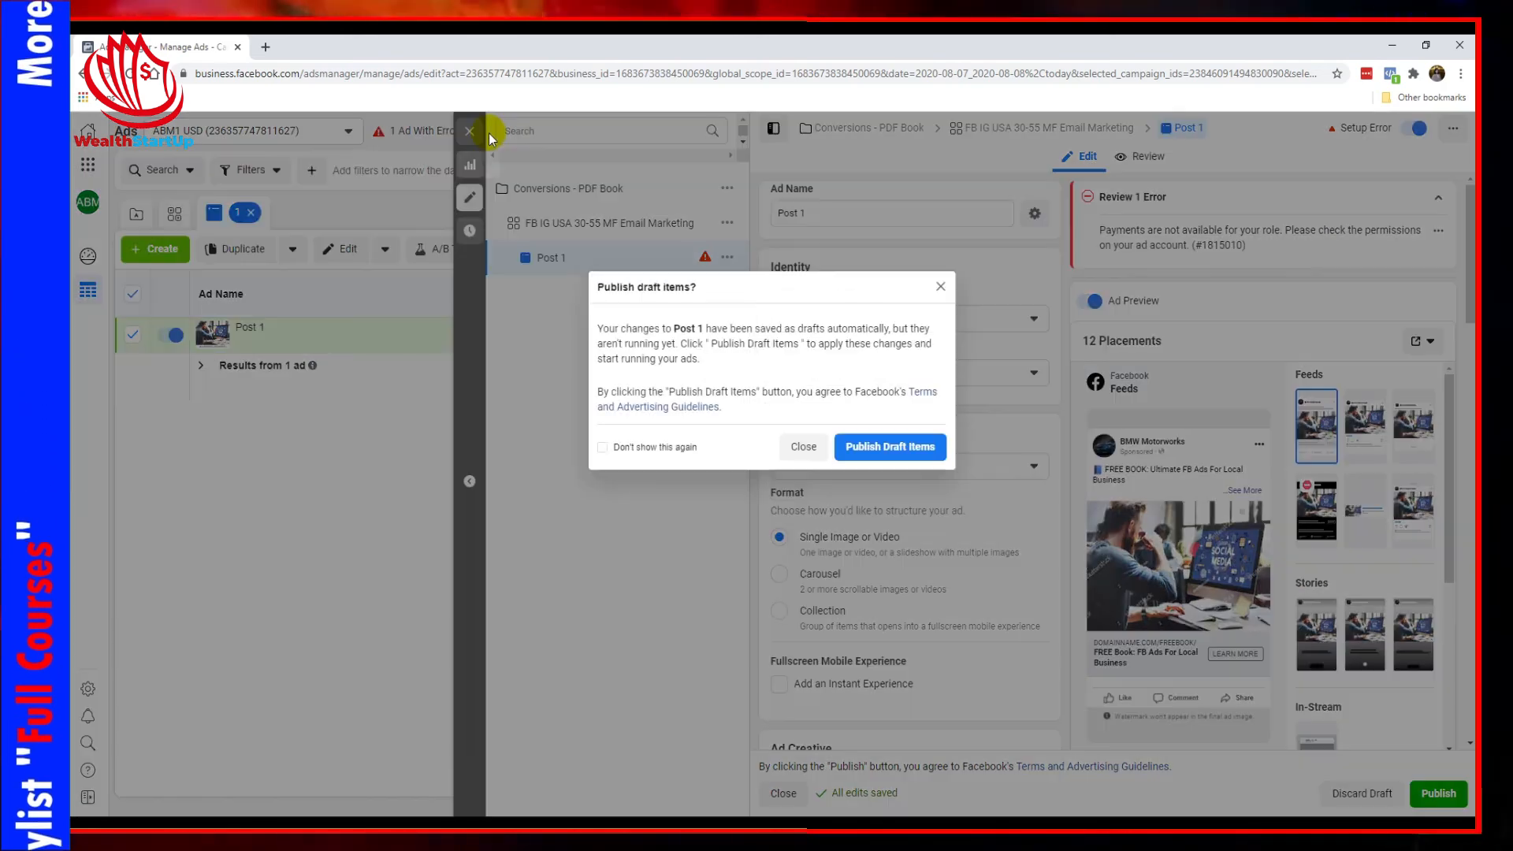
{"action": "left_click", "coordinate": [788, 439]}
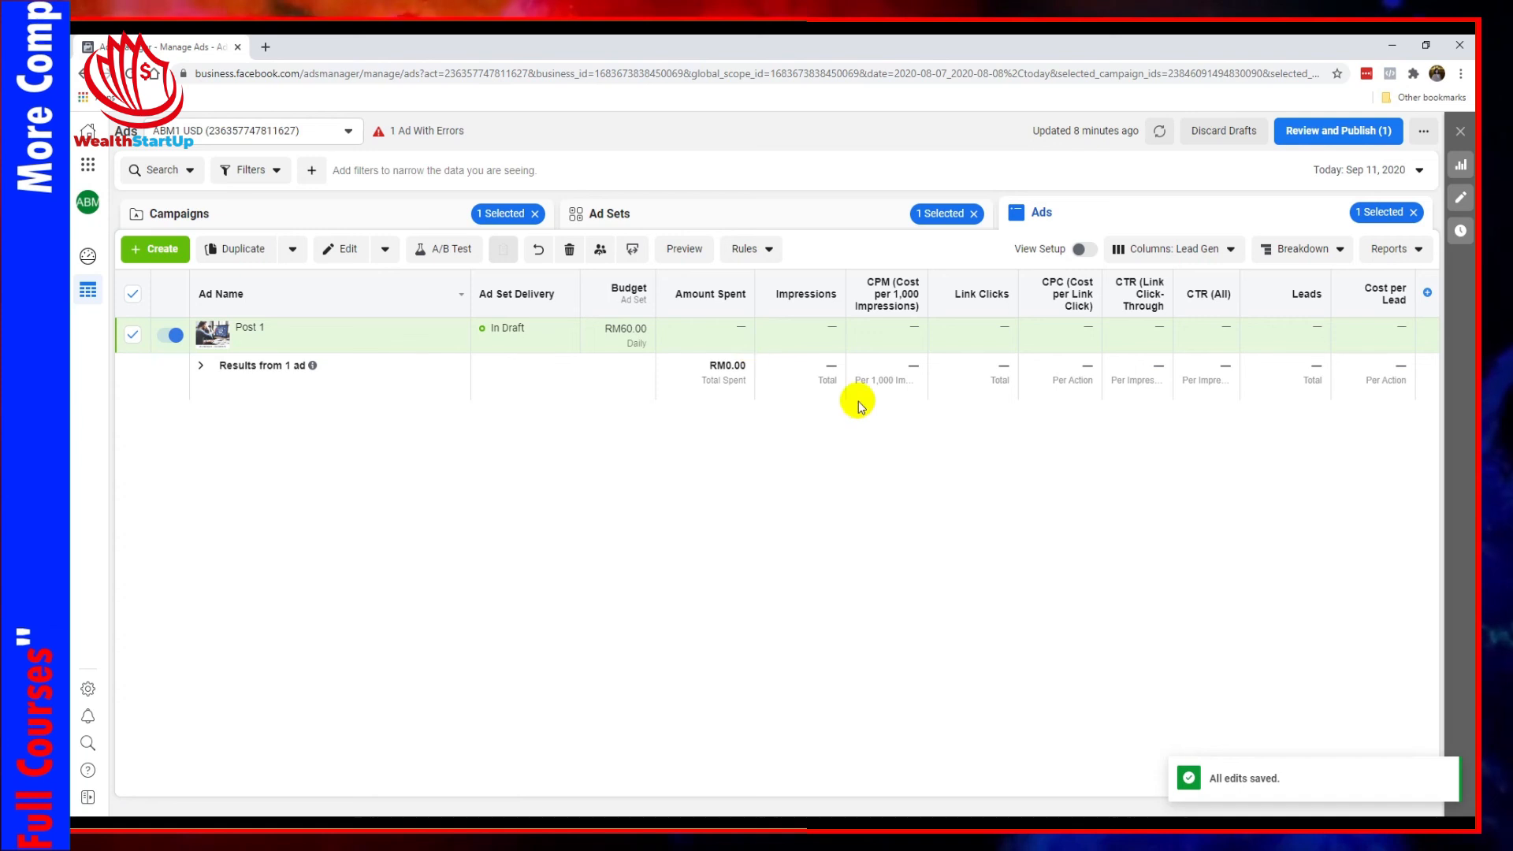